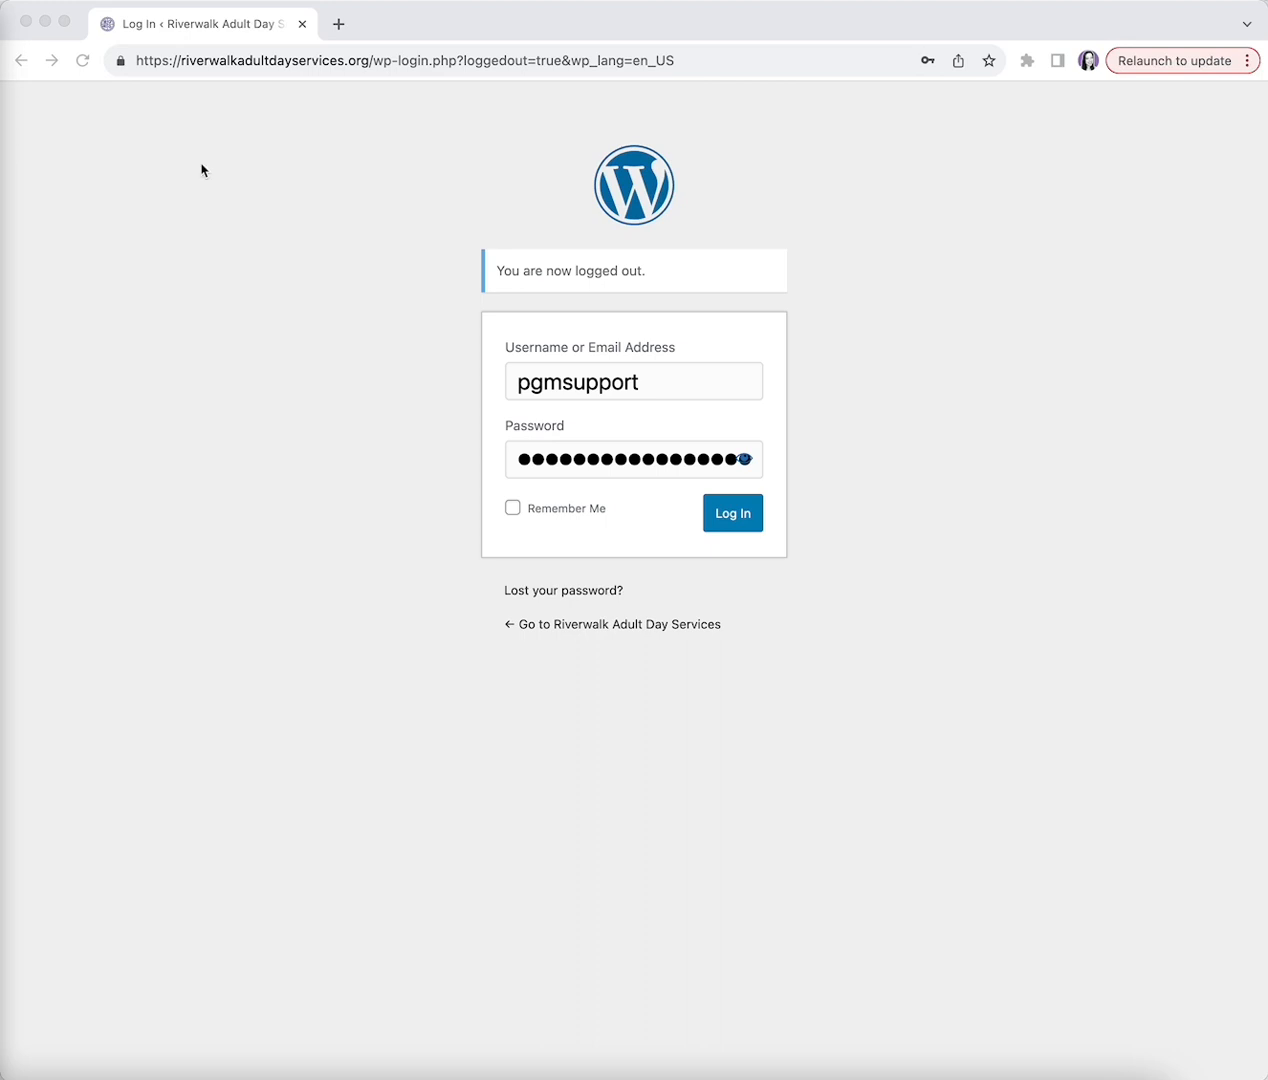
- Go to riverwalkadultdayservices.org/wp-admin and log in with the saved credentials
double_click(224, 62)
triple_click(224, 61)
triple_click(226, 60)
drag(367, 57, 60, 56)
key(super+c)
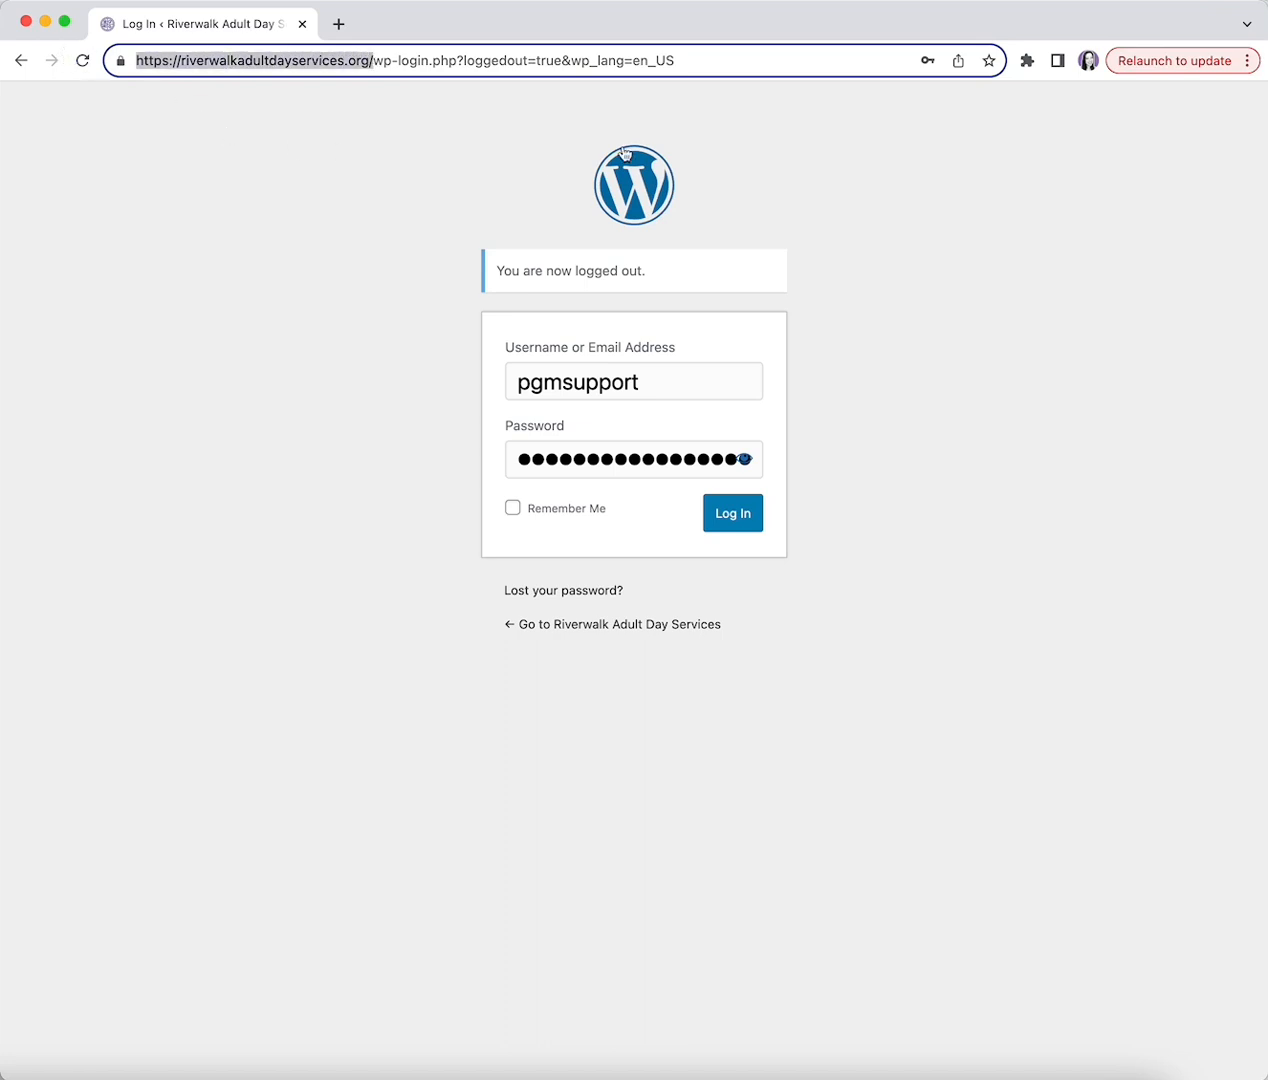
triple_click(776, 70)
key(super+v)
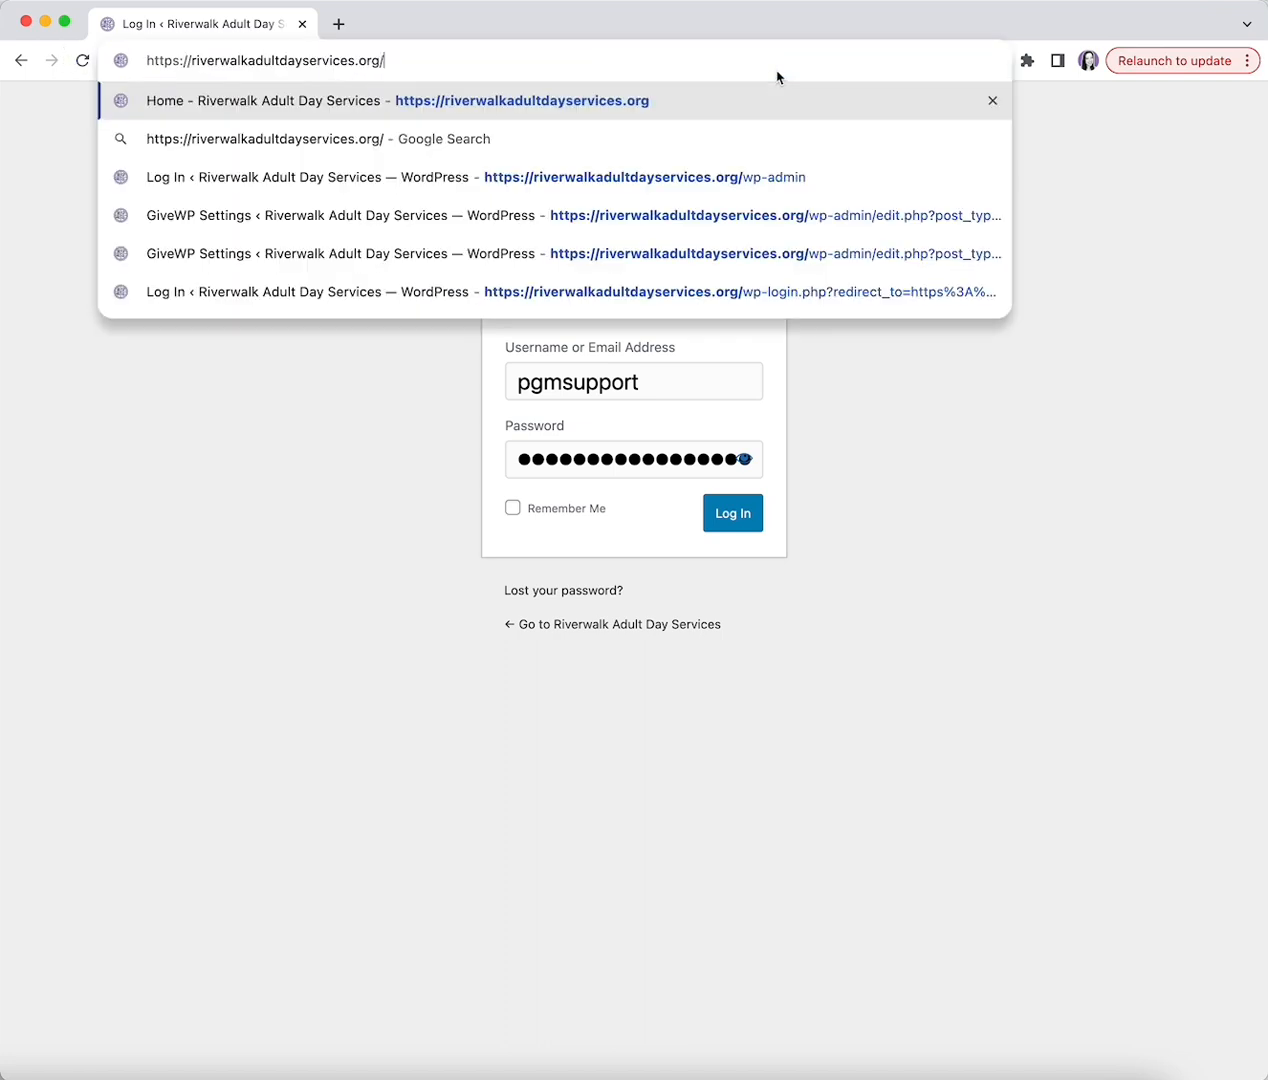
text(/wp)
key(BackSpace)
key(BackSpace)
key(BackSpace)
text(wp-)
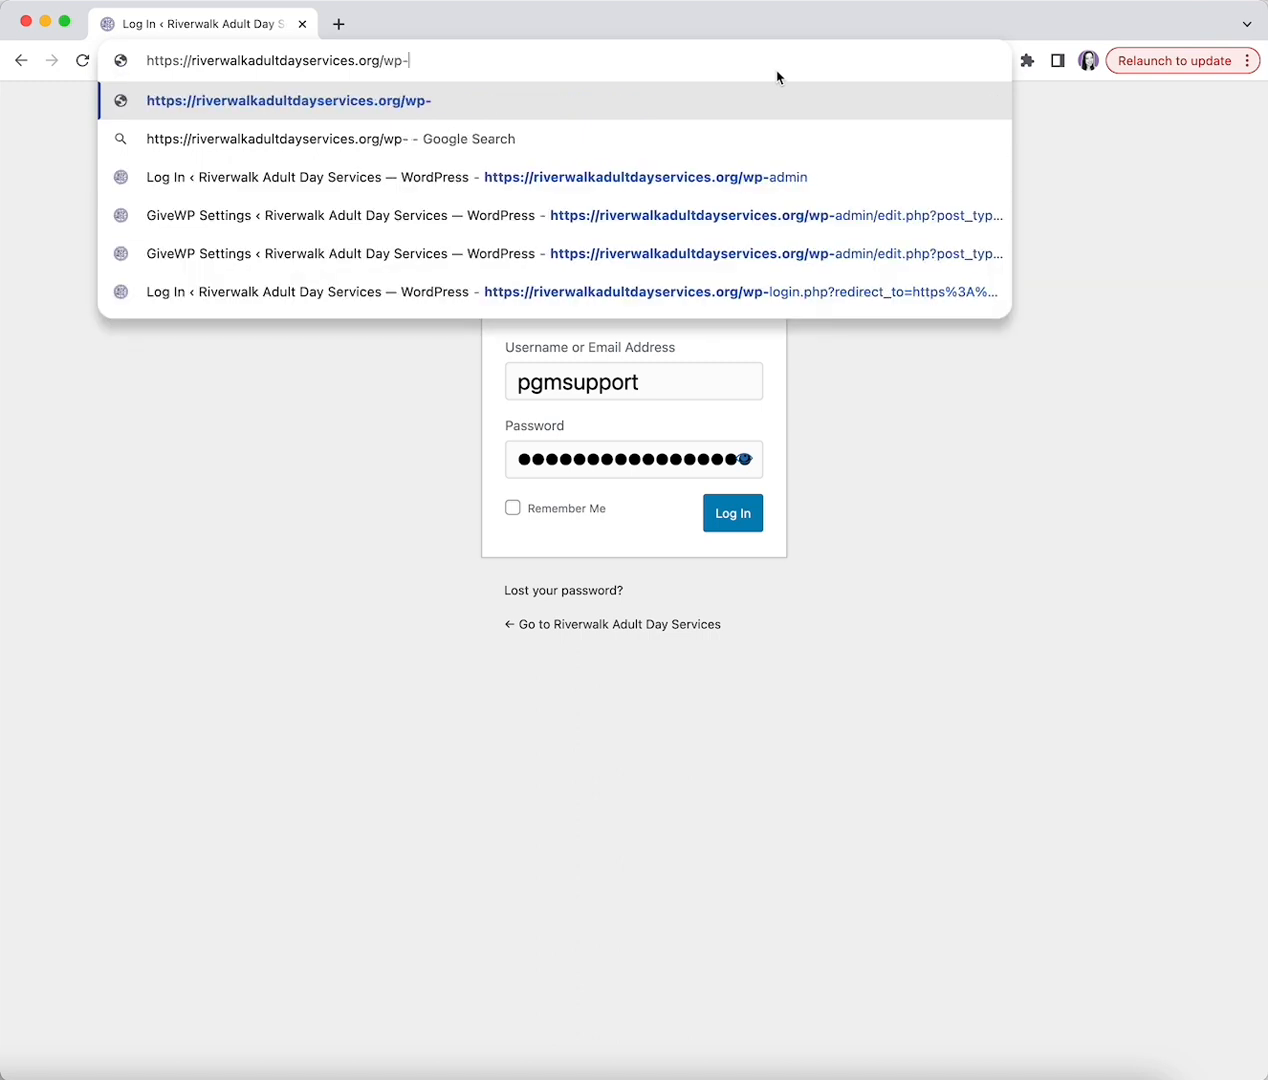
text(admin)
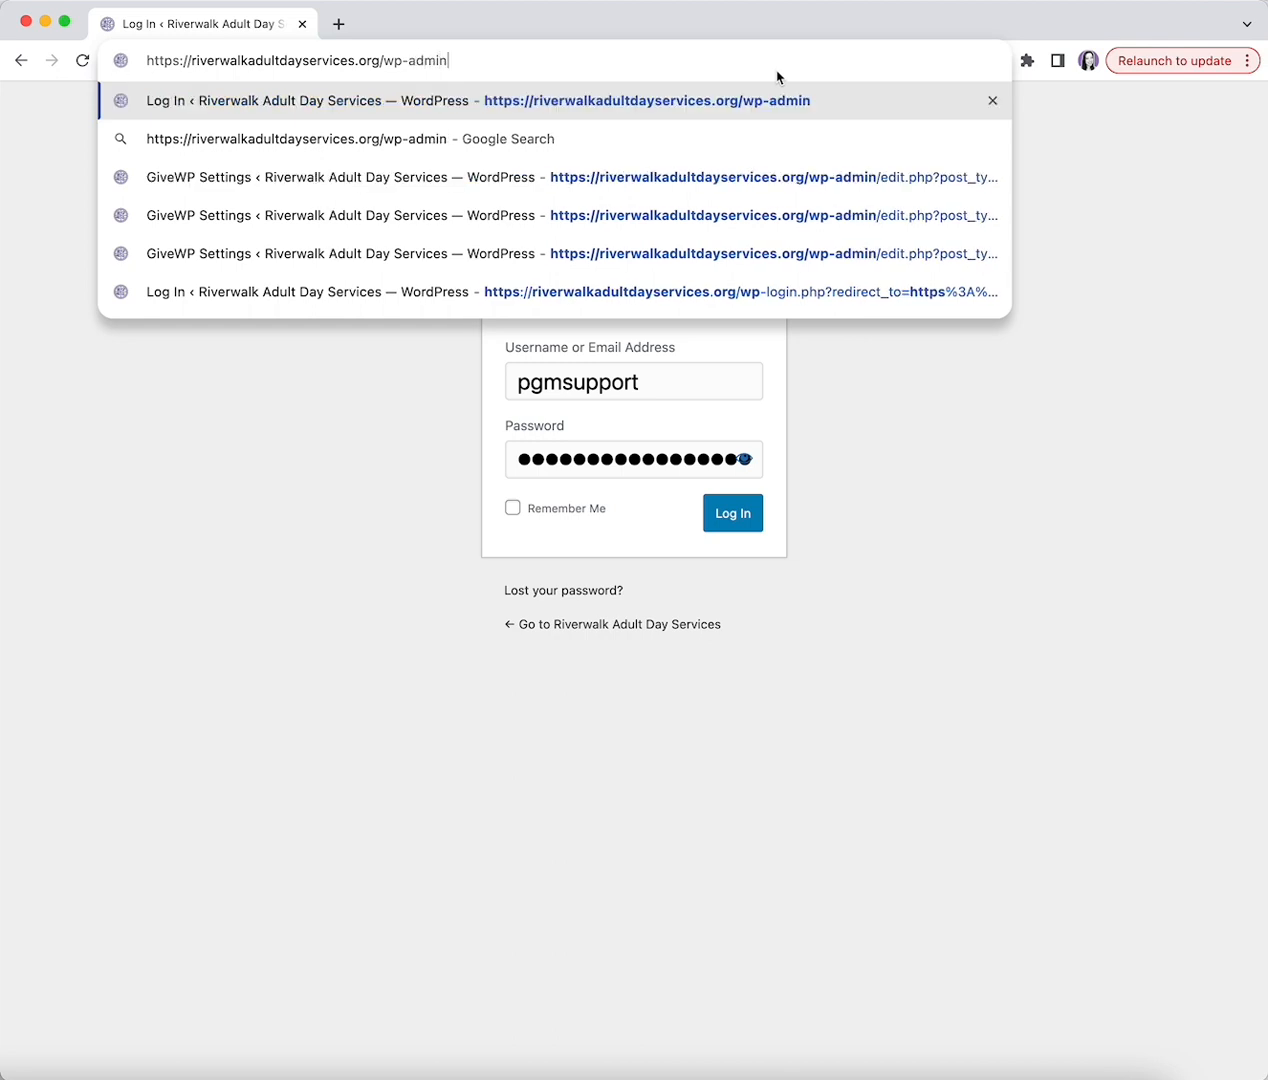
key(Return)
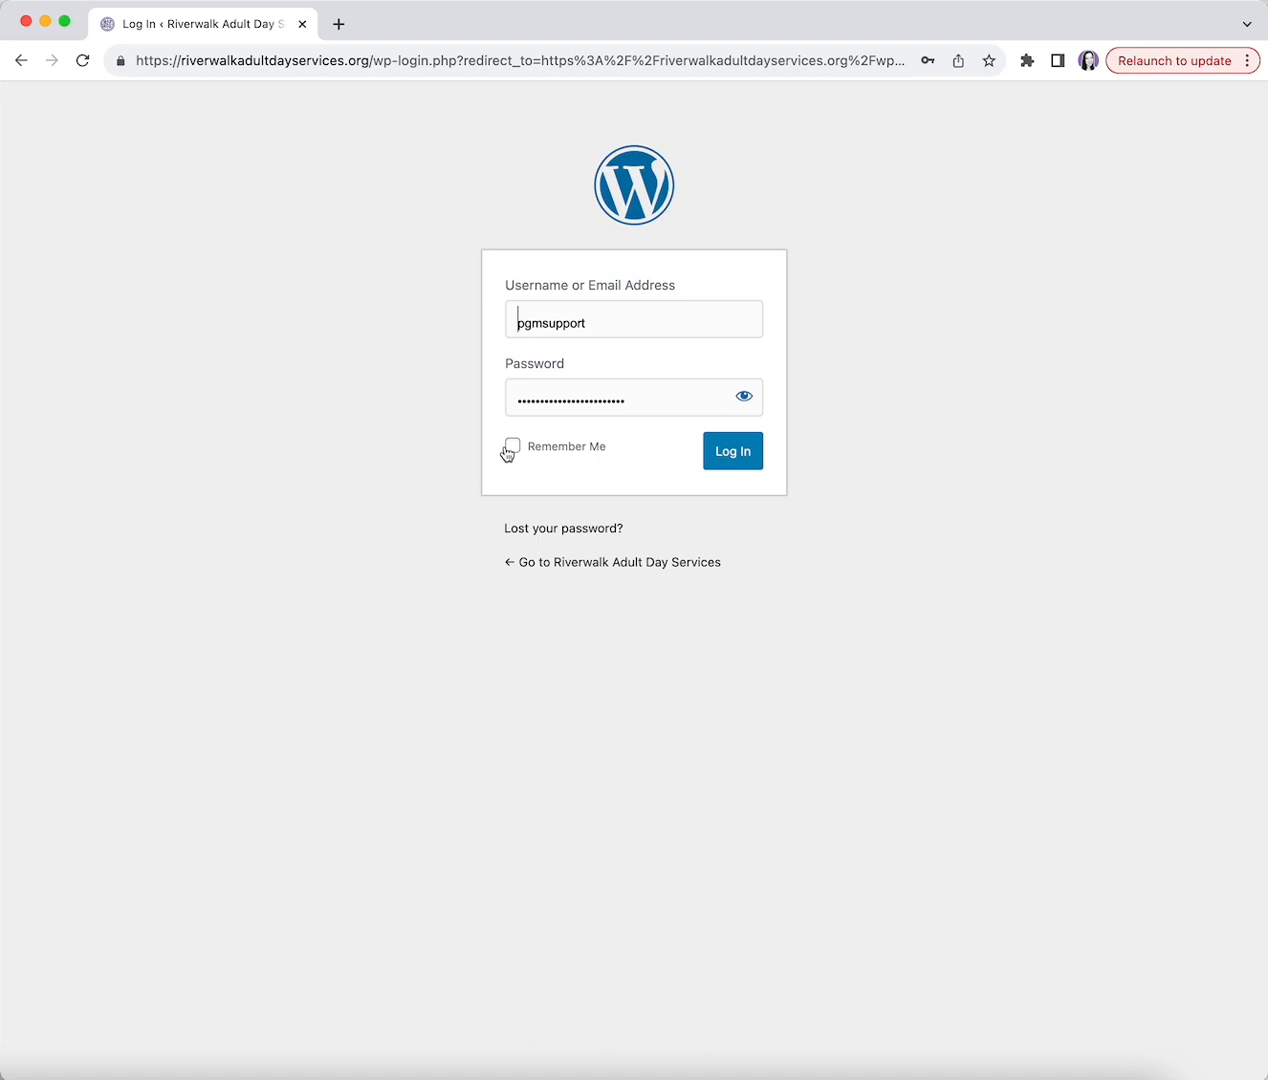
click(750, 456)
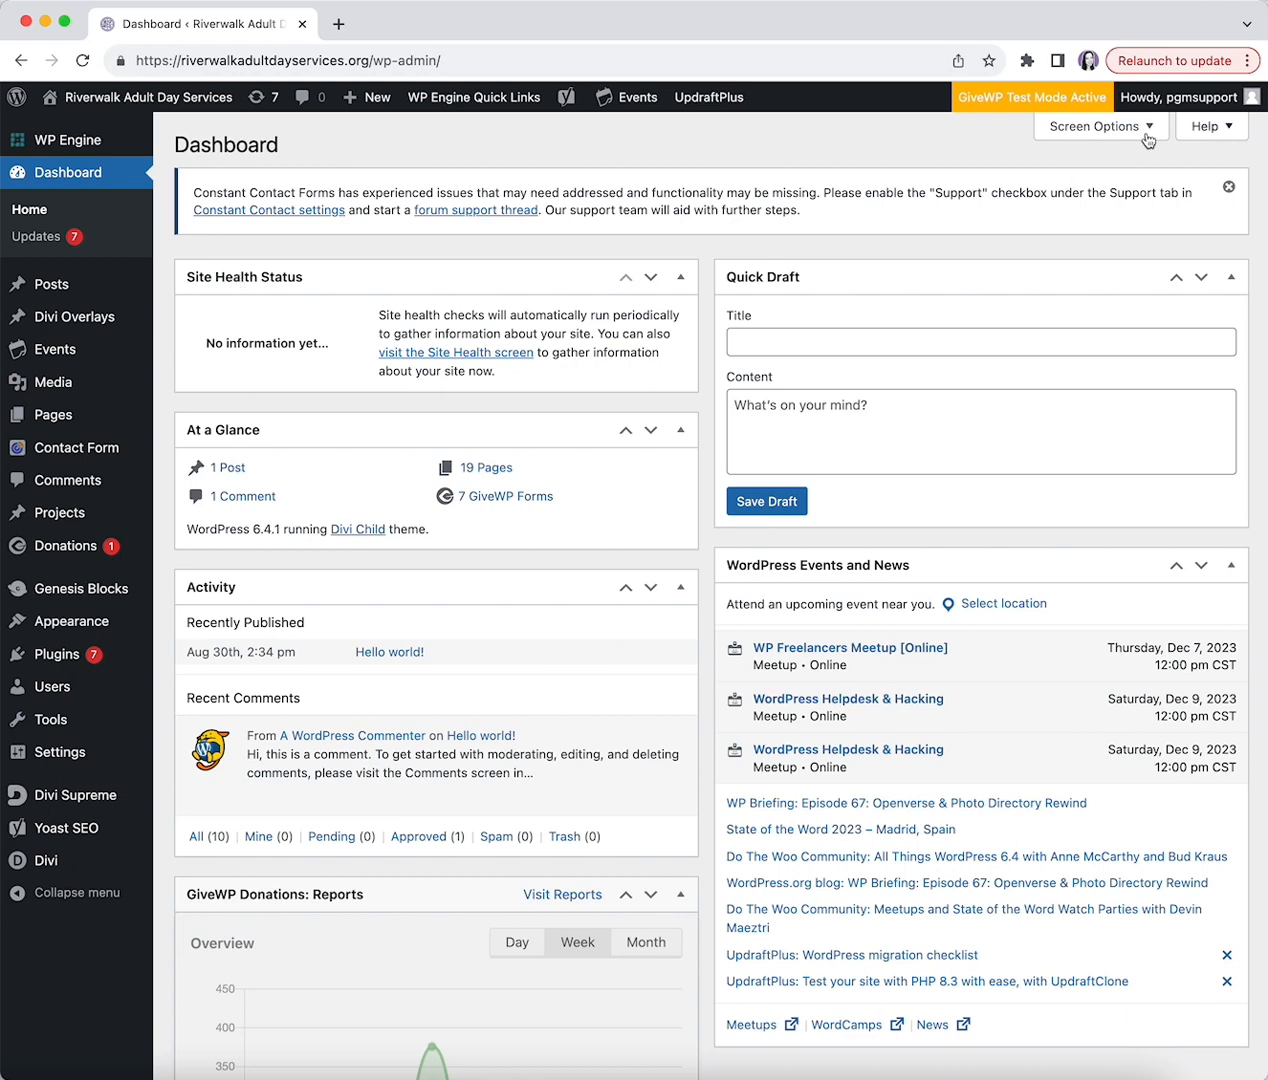
- Toggle the At a Glance box off and on in Screen Options, then open All Users
click(1048, 129)
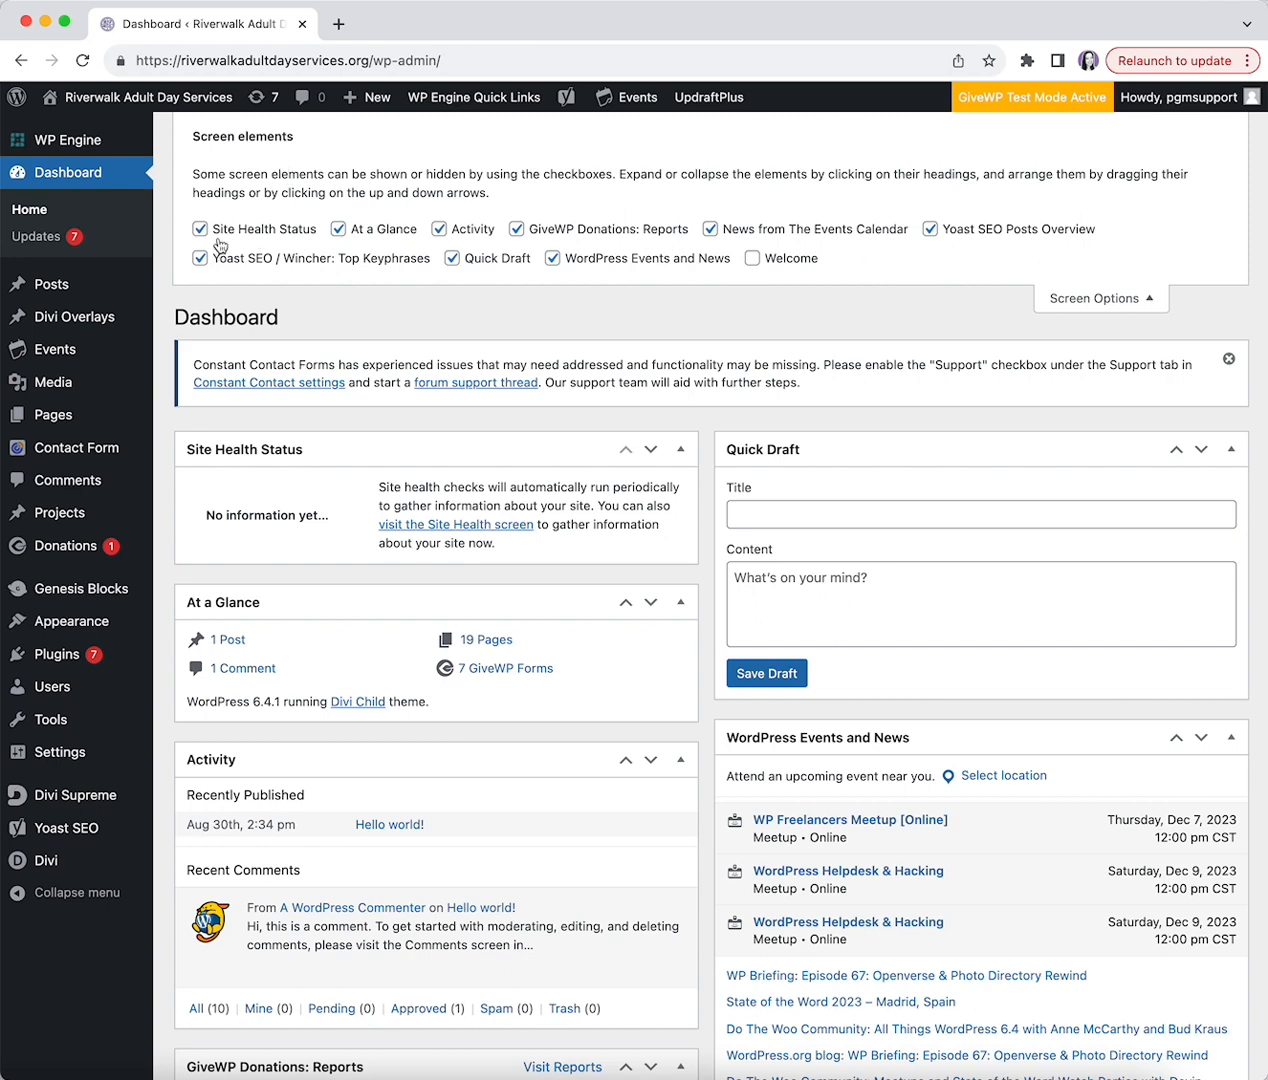
click(338, 229)
click(338, 229)
click(1110, 298)
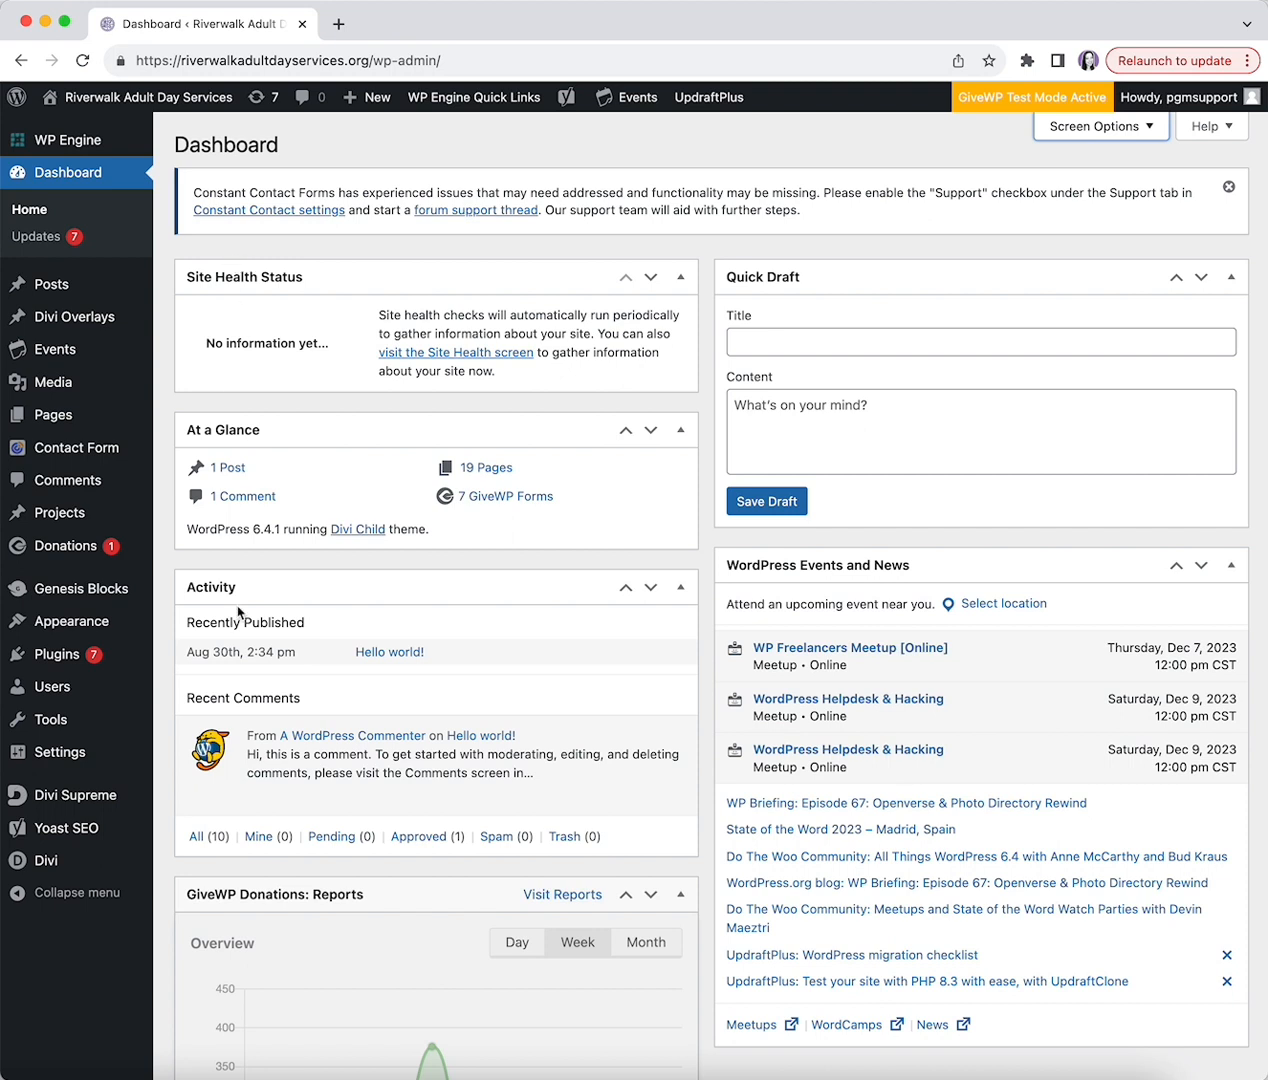
mouse_move(66, 687)
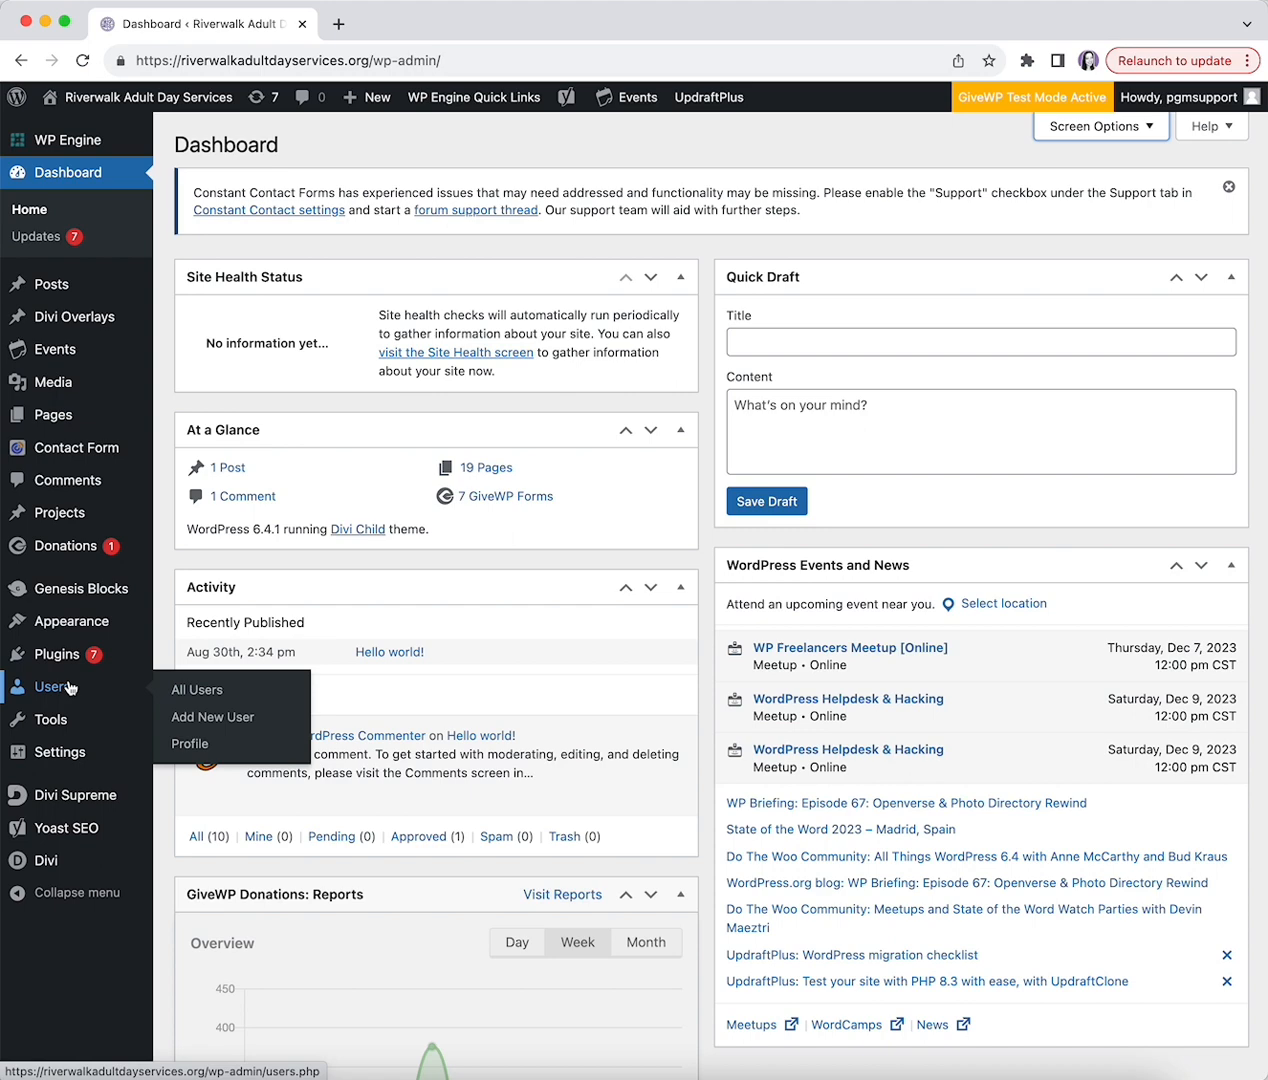
click(68, 687)
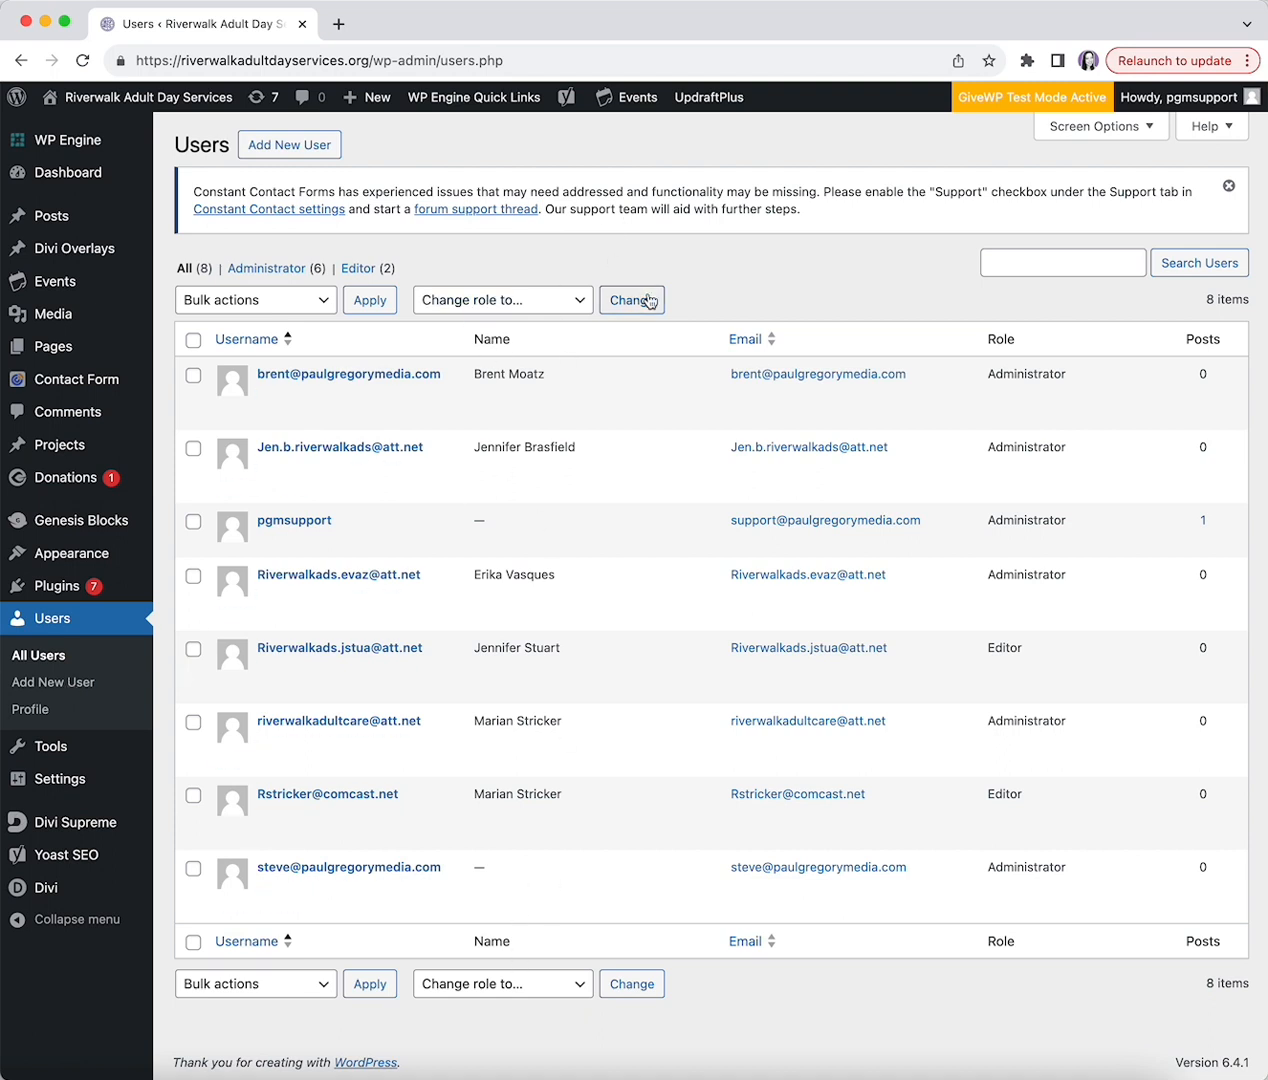
- Open the Add New User form and set the new user's role to Administrator
click(280, 148)
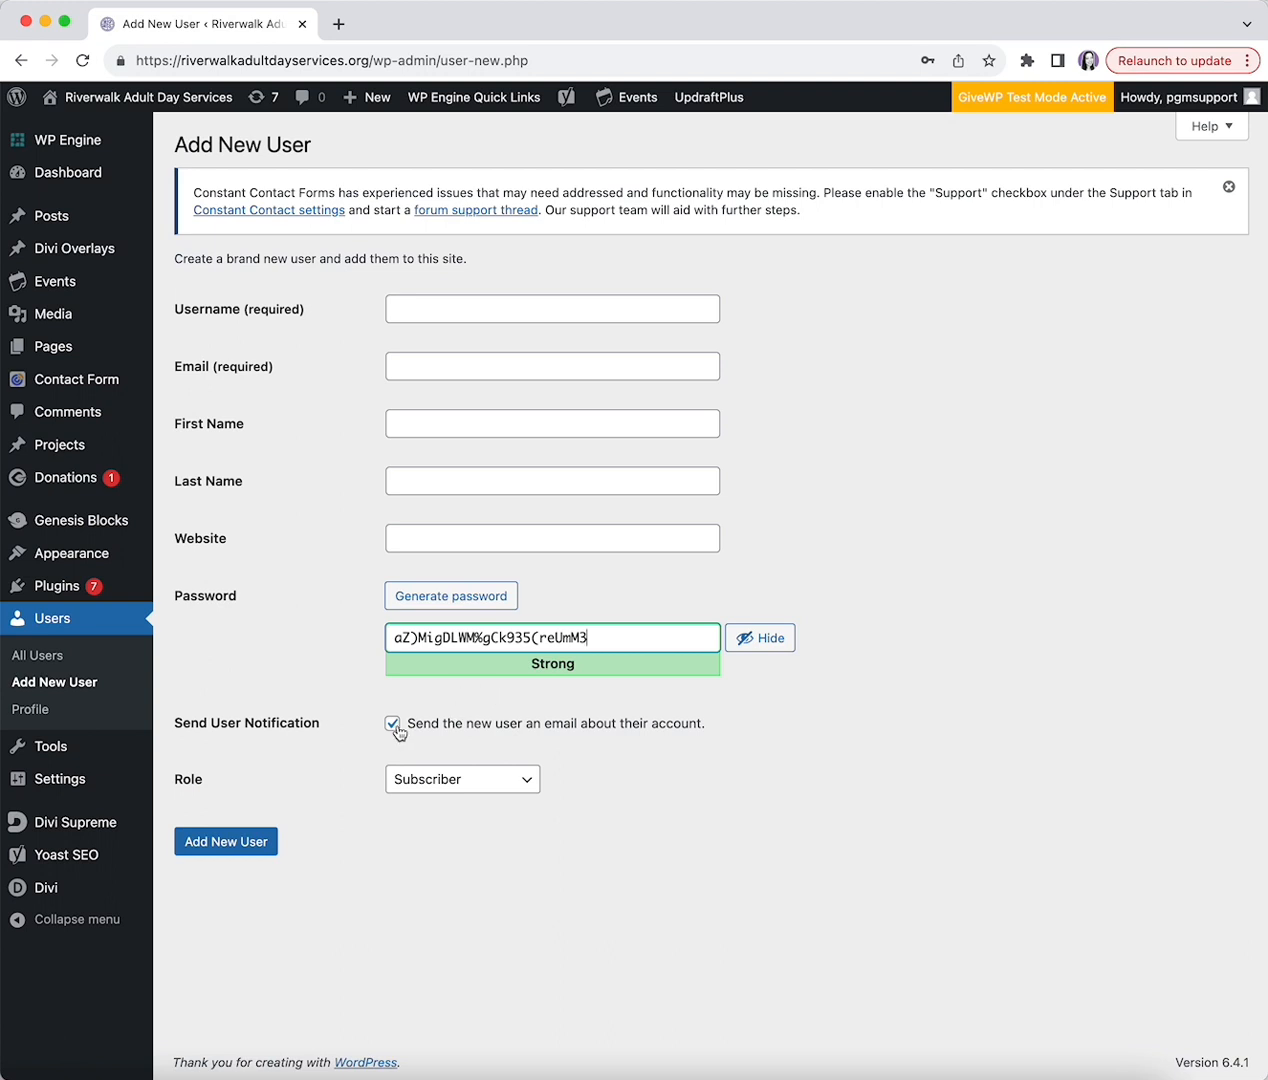
click(465, 782)
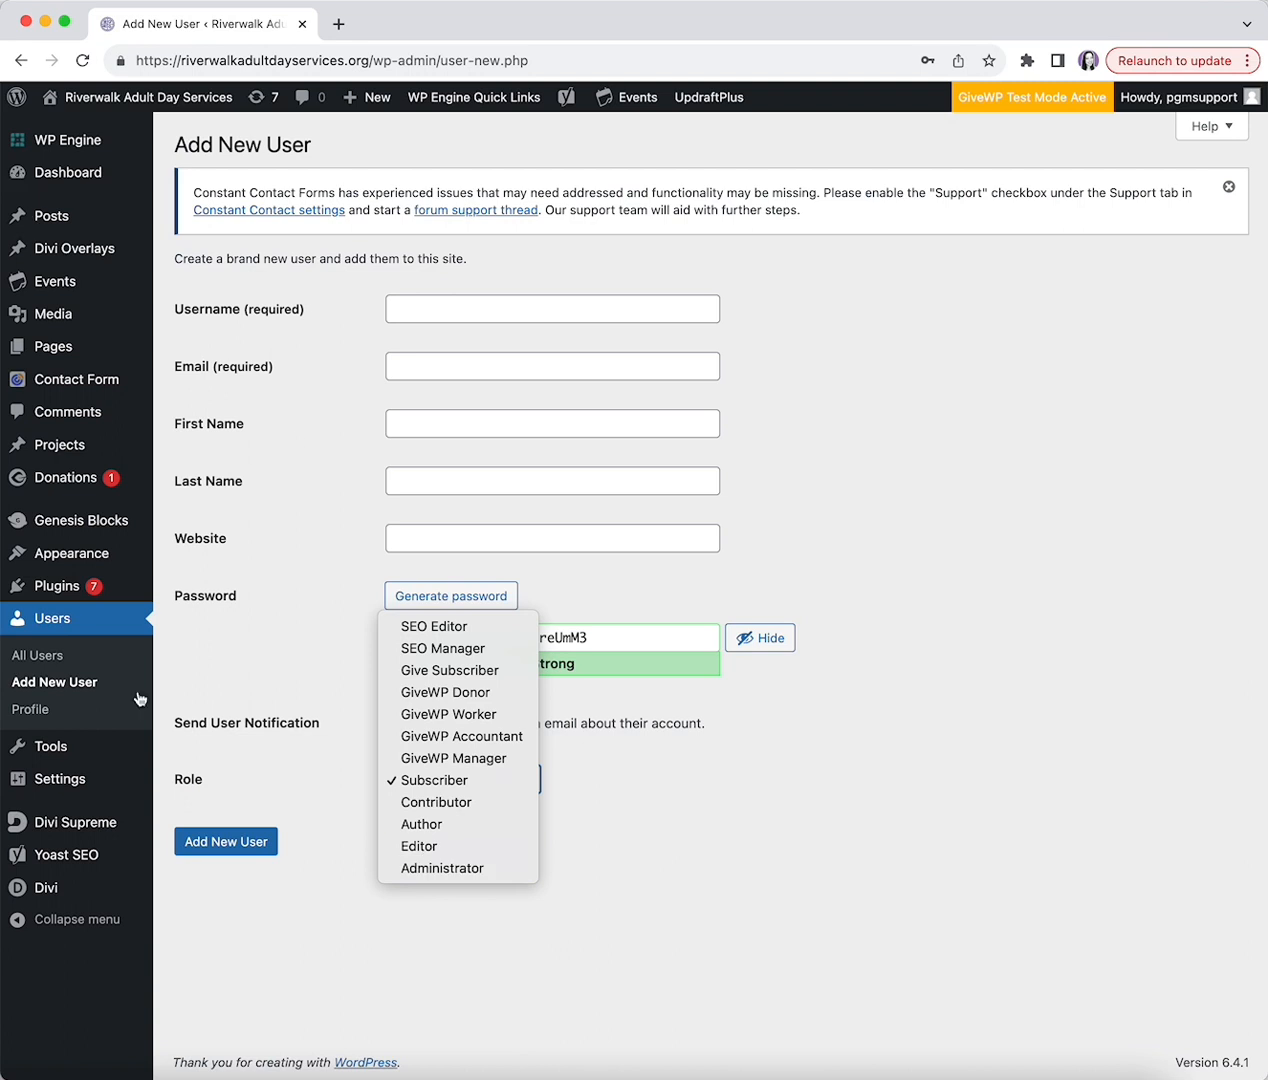
click(473, 870)
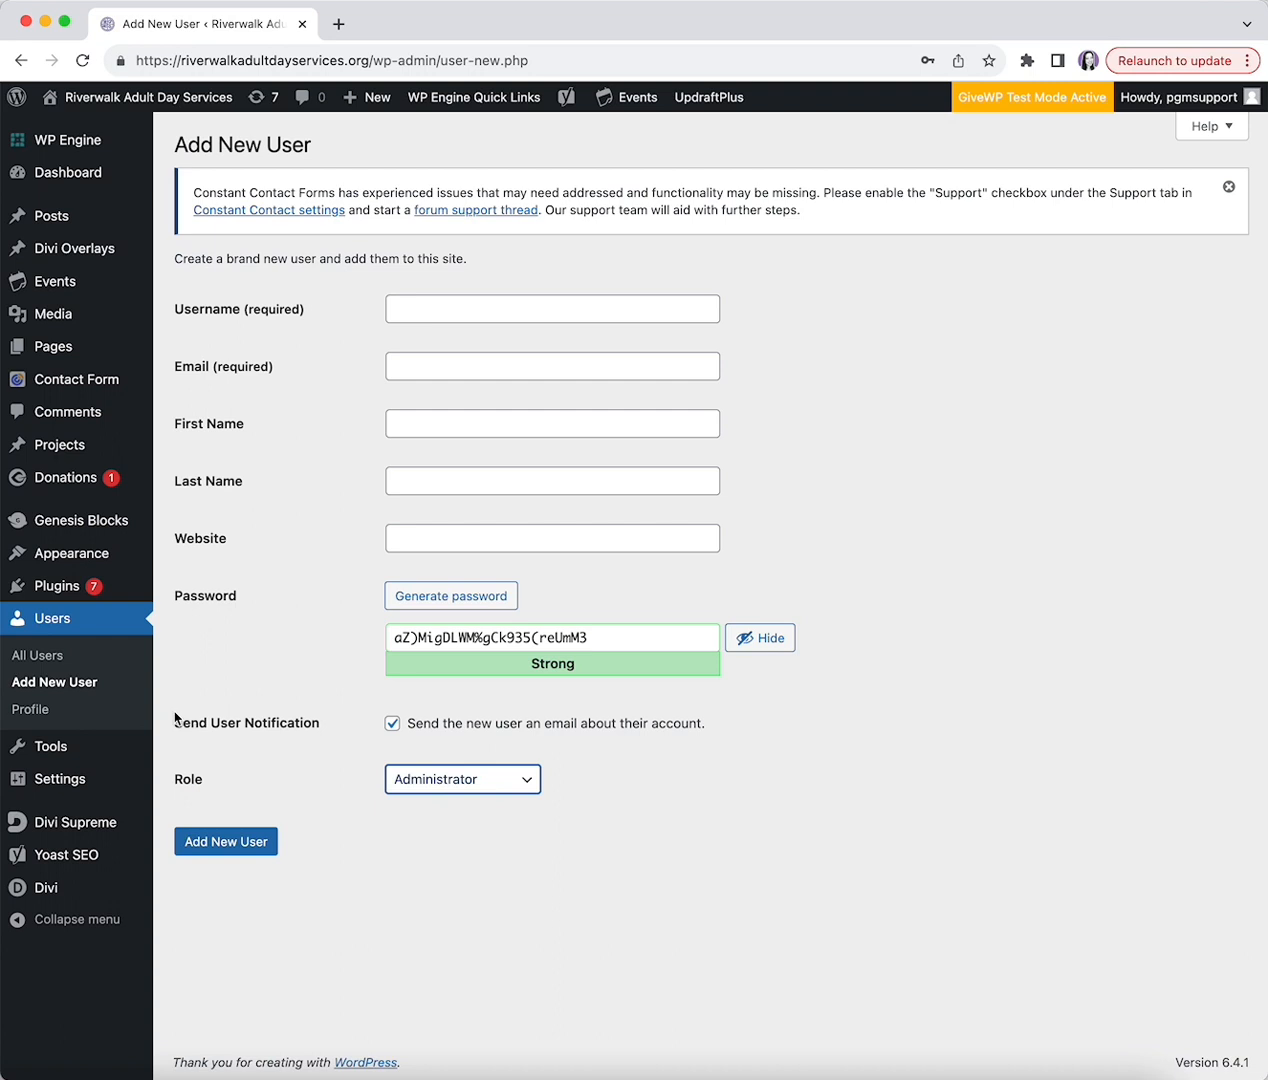
mouse_move(57, 762)
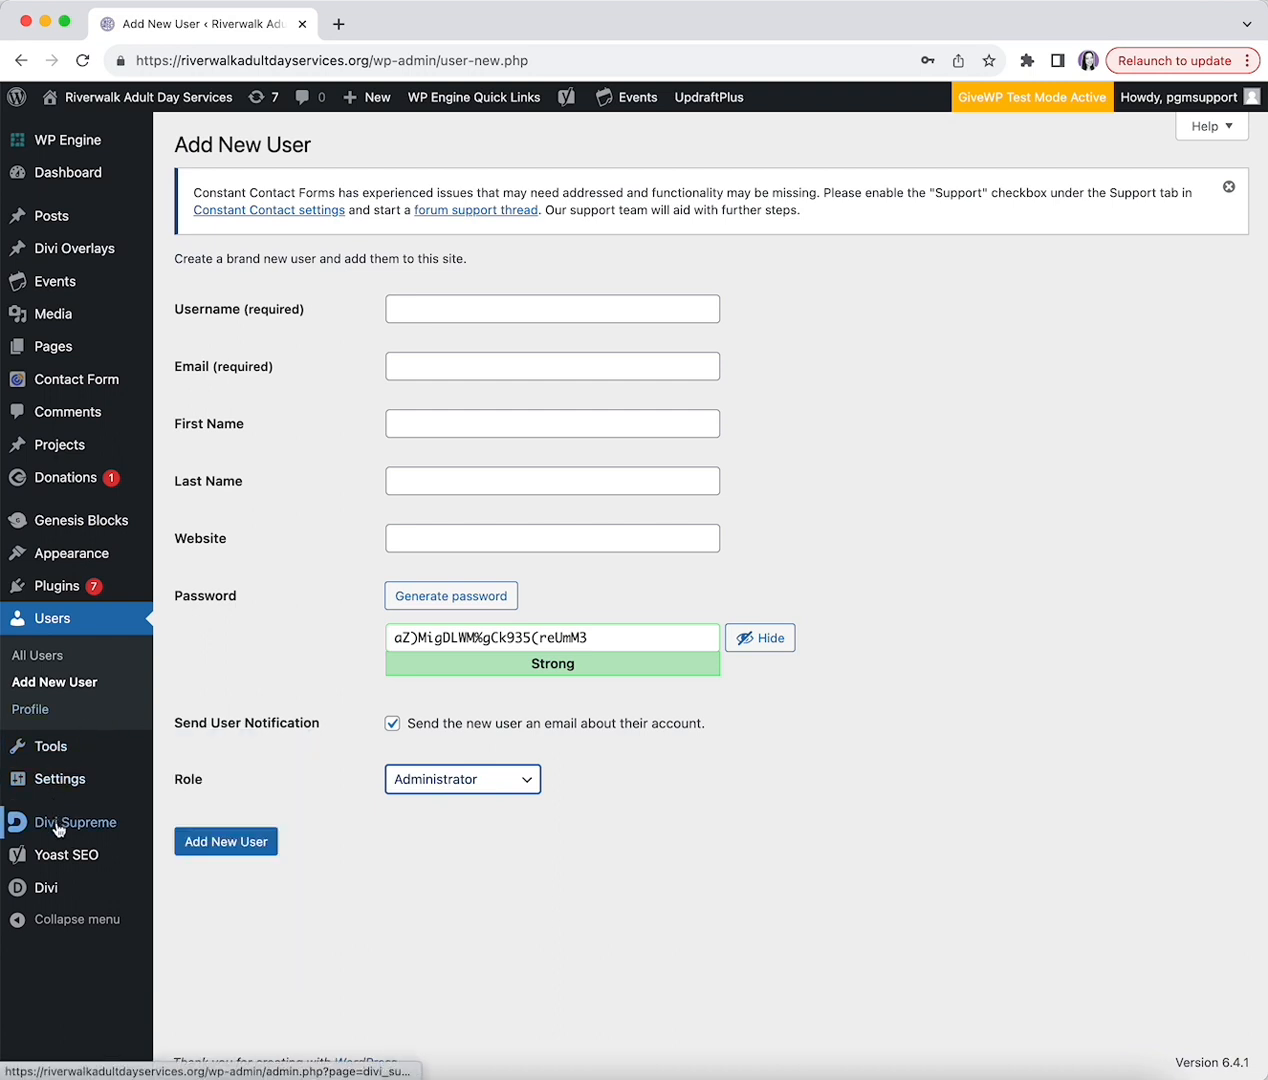
- Open Divi Theme Options and review the Integration tab's four enabled, empty code boxes
click(60, 892)
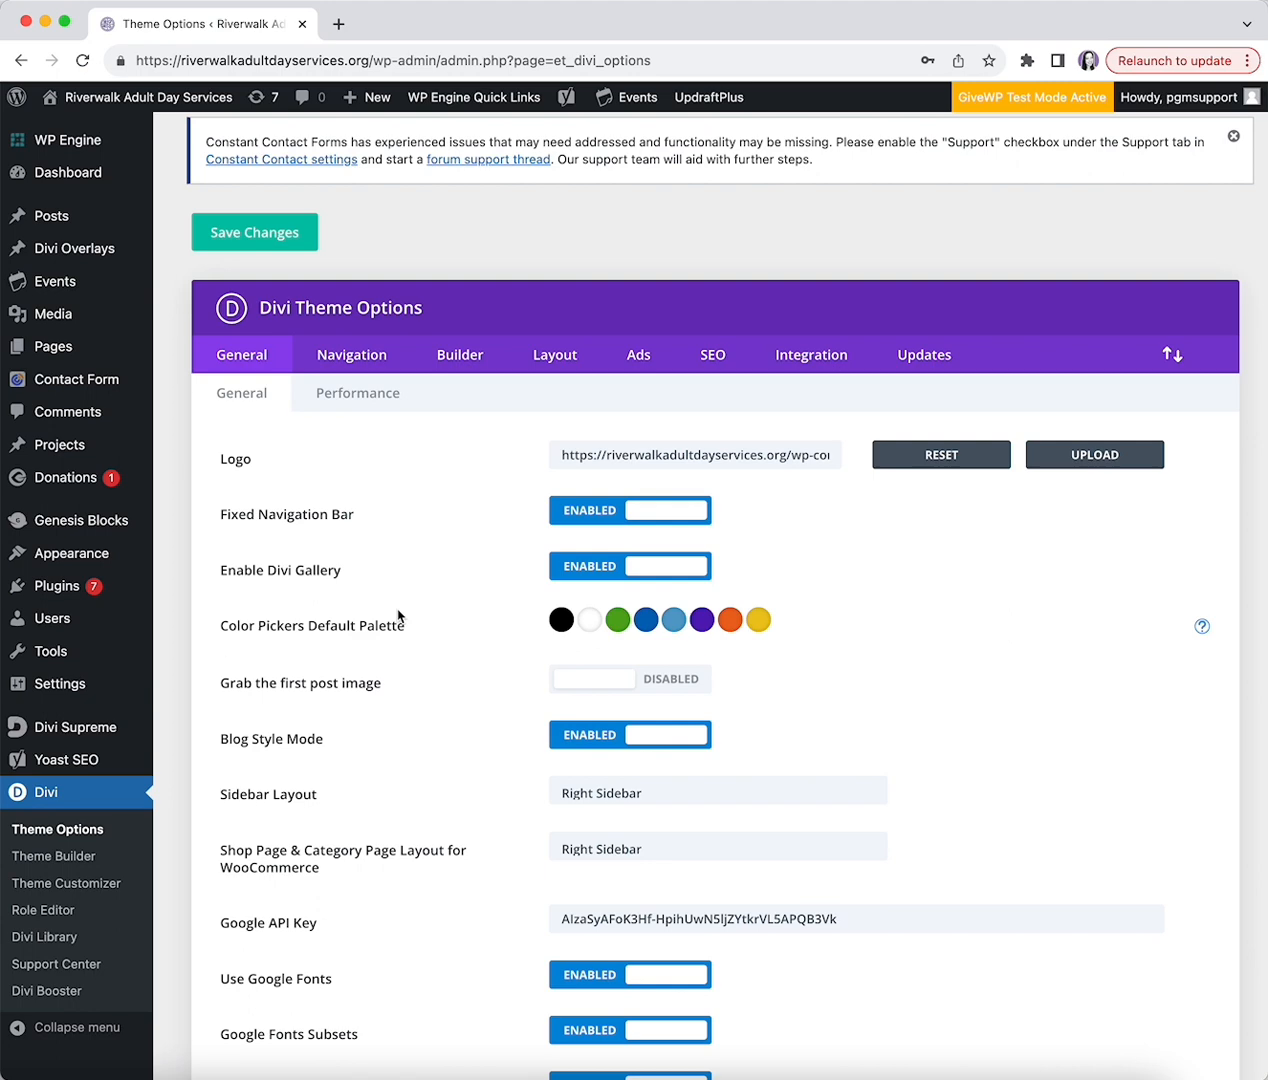
scroll(394, 614, down, 3)
scroll(396, 606, up, 3)
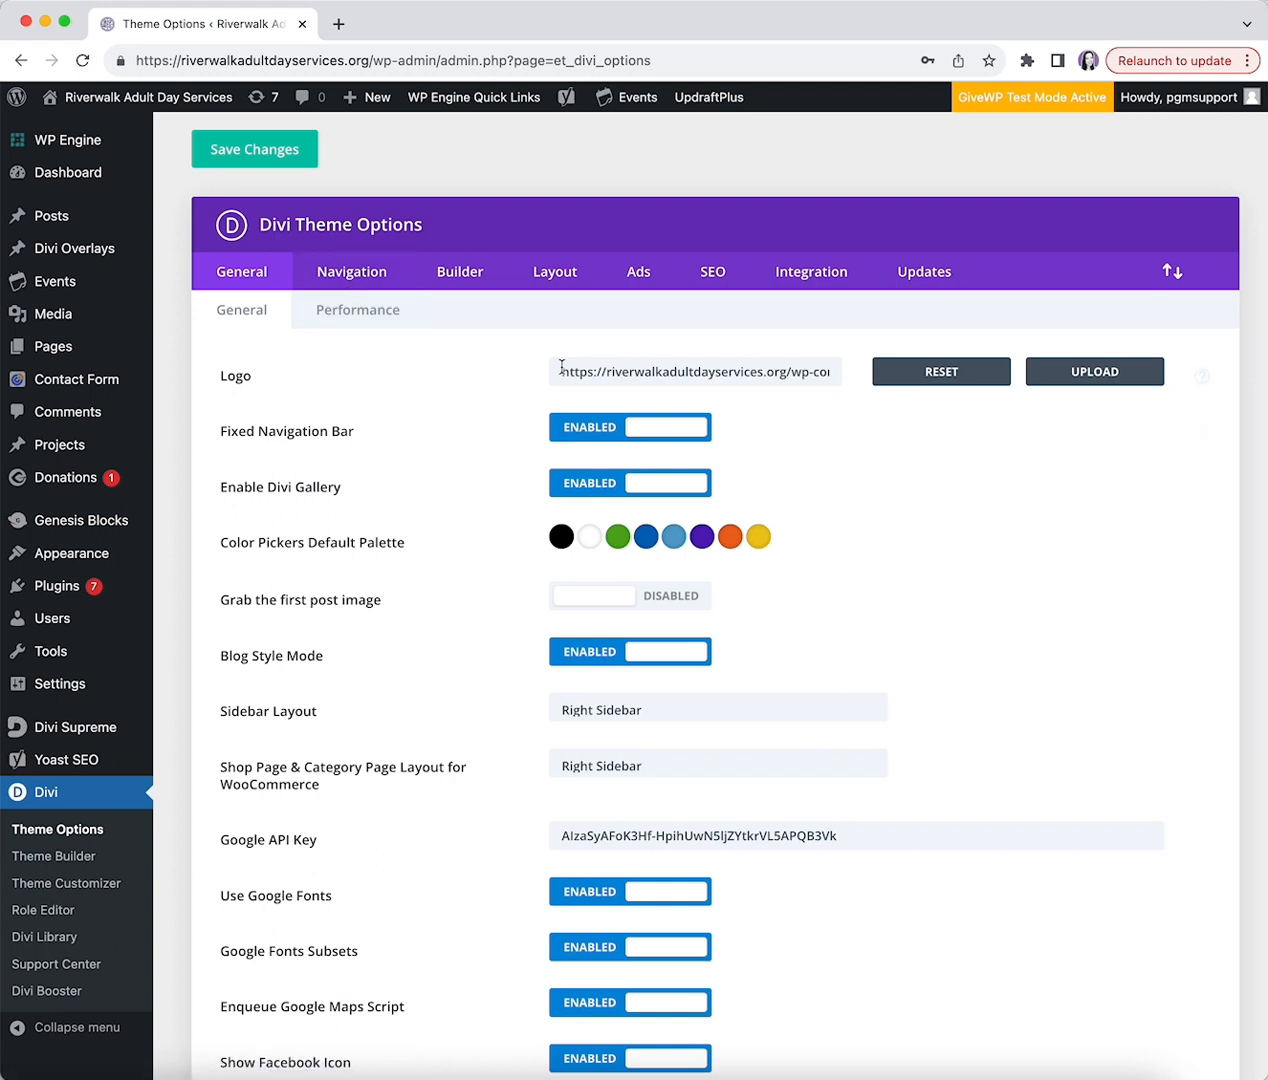
click(812, 289)
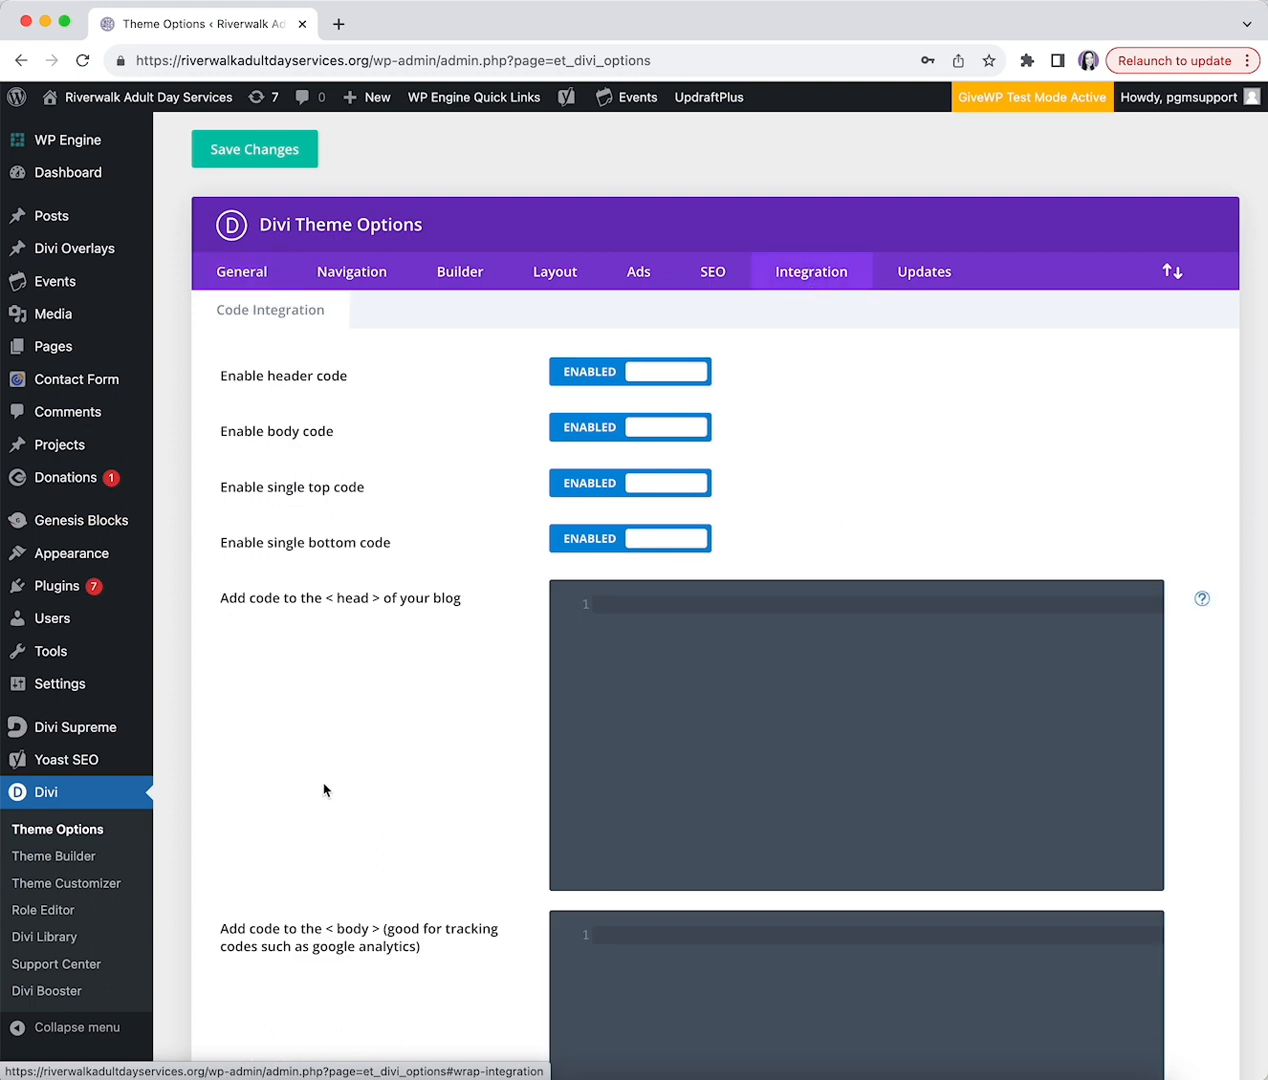
scroll(325, 788, down, 1)
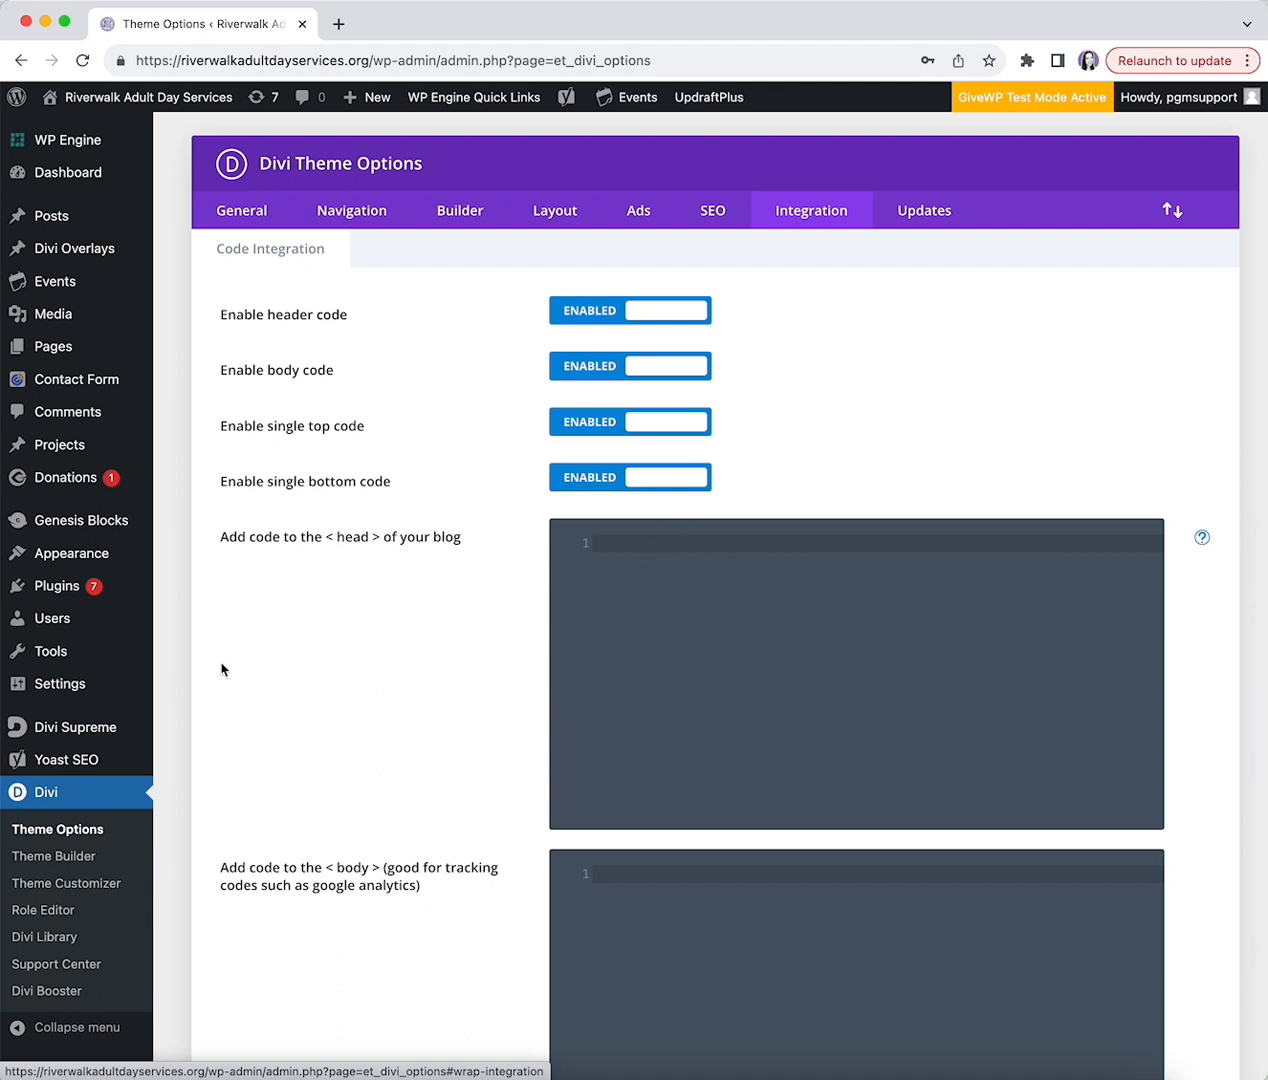
scroll(232, 667, down, 5)
scroll(232, 667, down, 4)
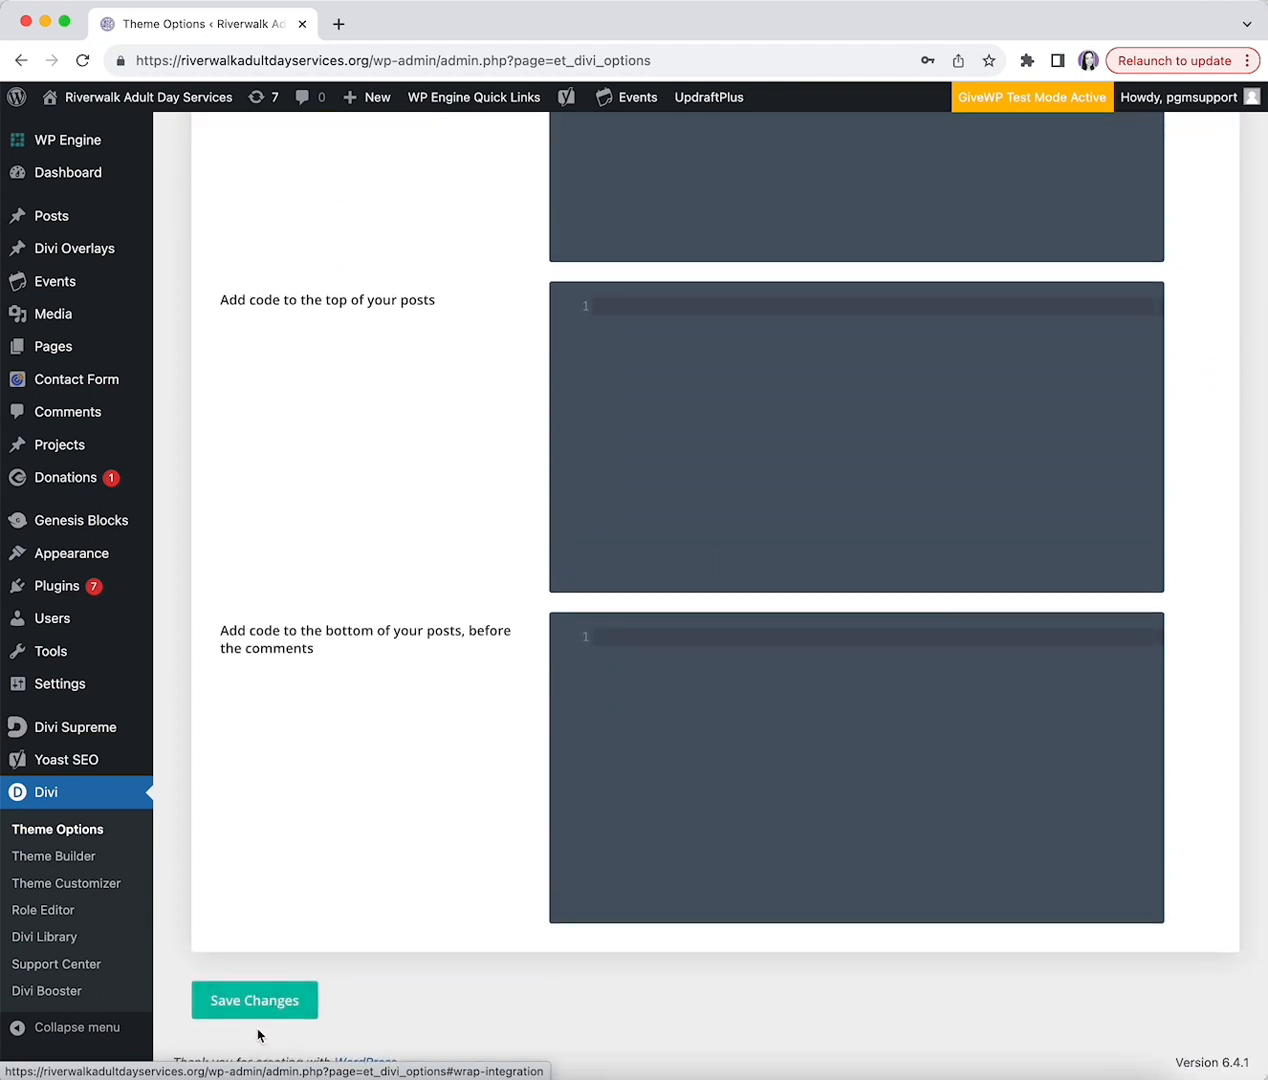
scroll(298, 770, up, 9)
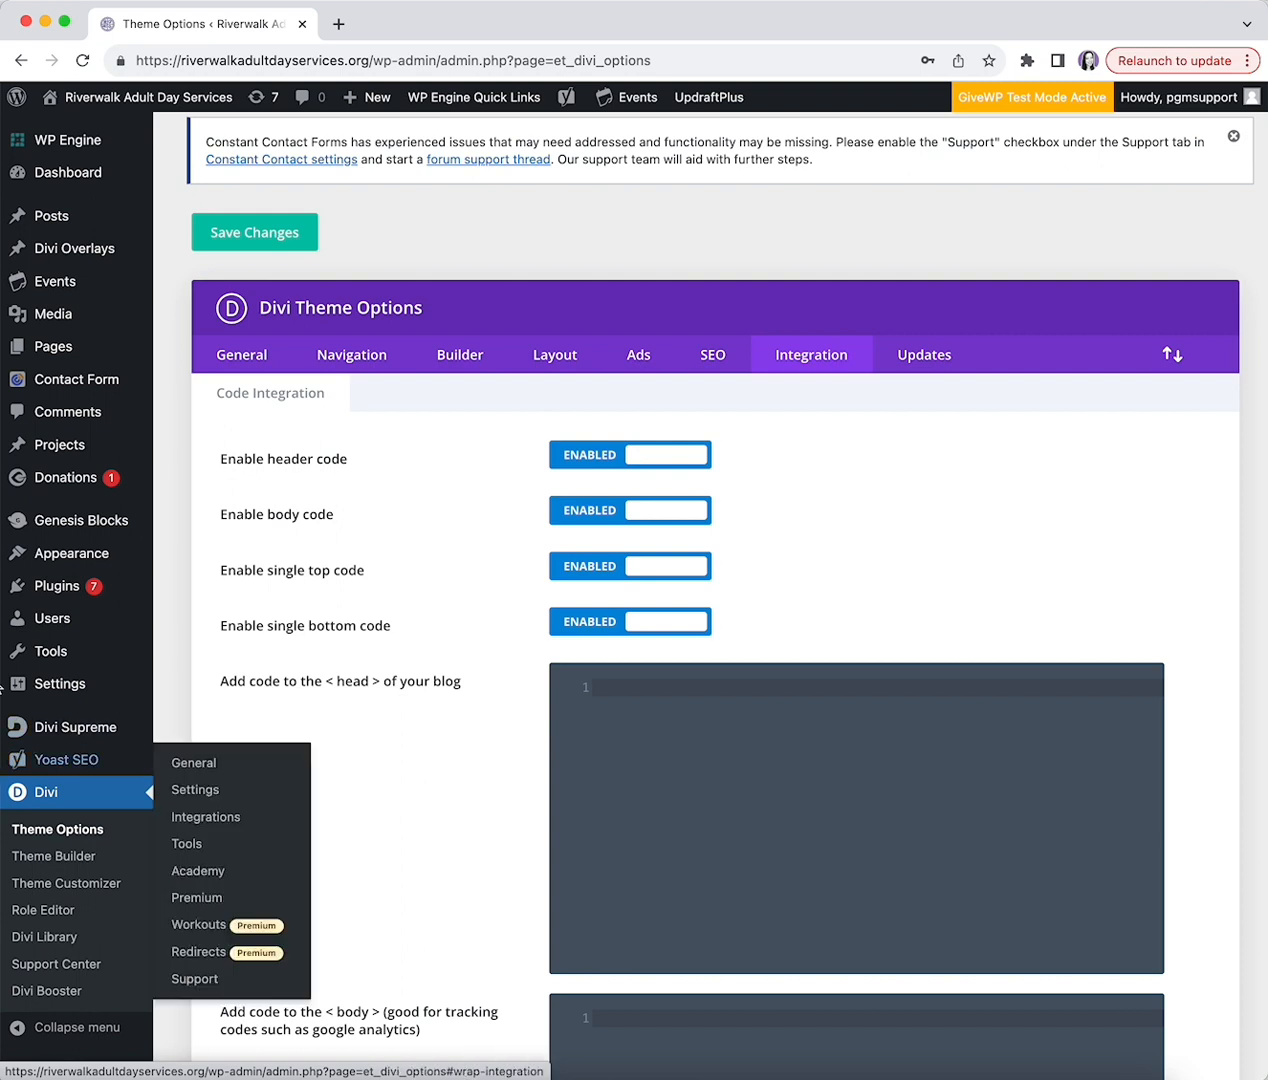
- Scroll through the 25 installed plugins, including the Give add-ons, then go to Add Plugins
click(40, 584)
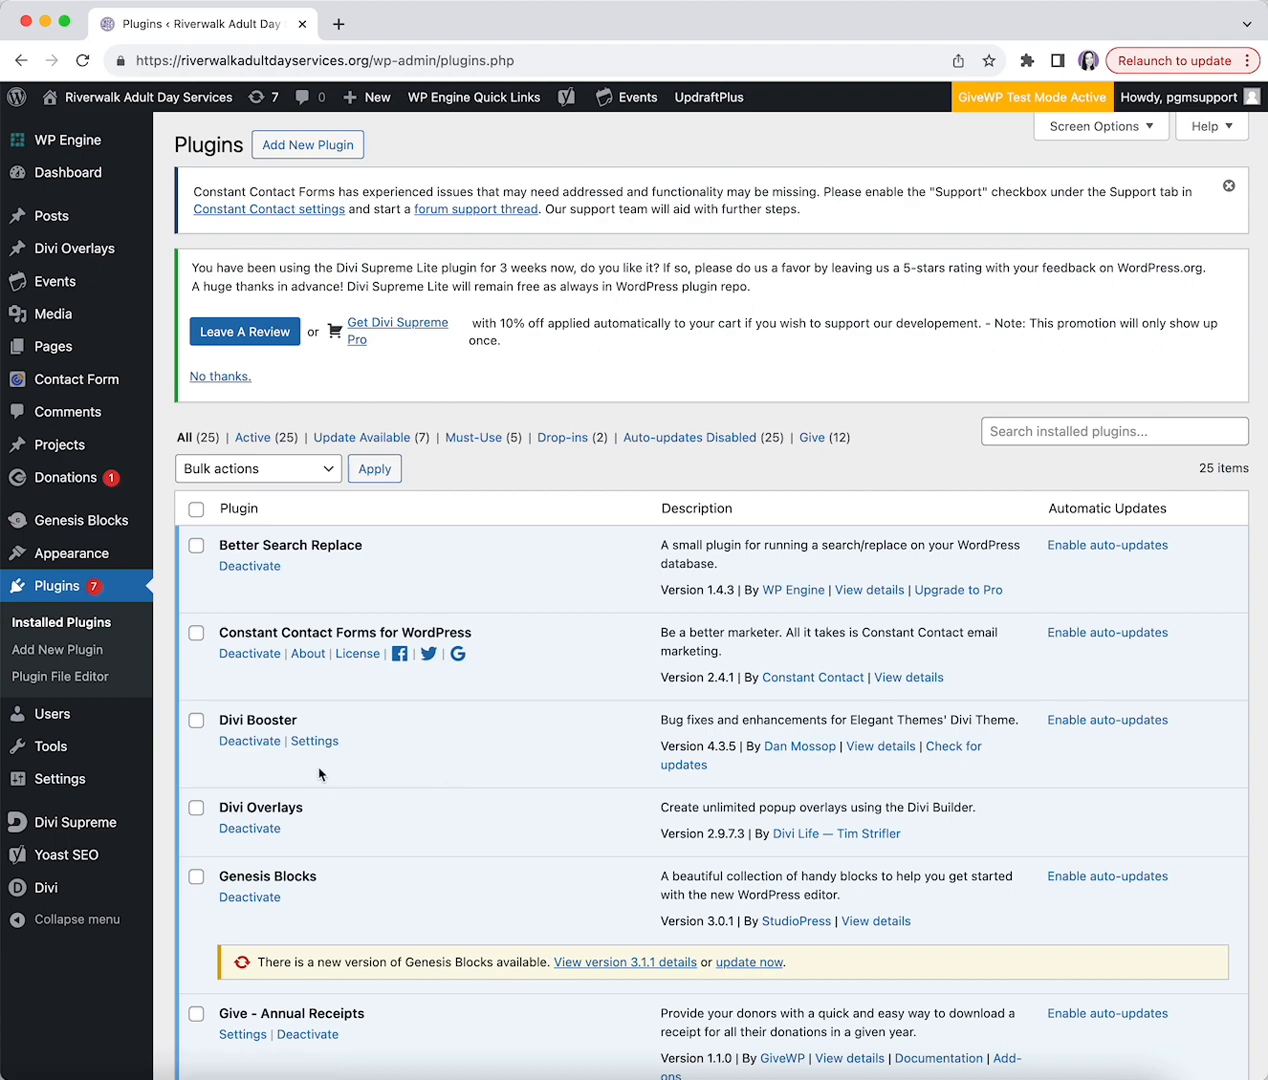
scroll(320, 773, down, 2)
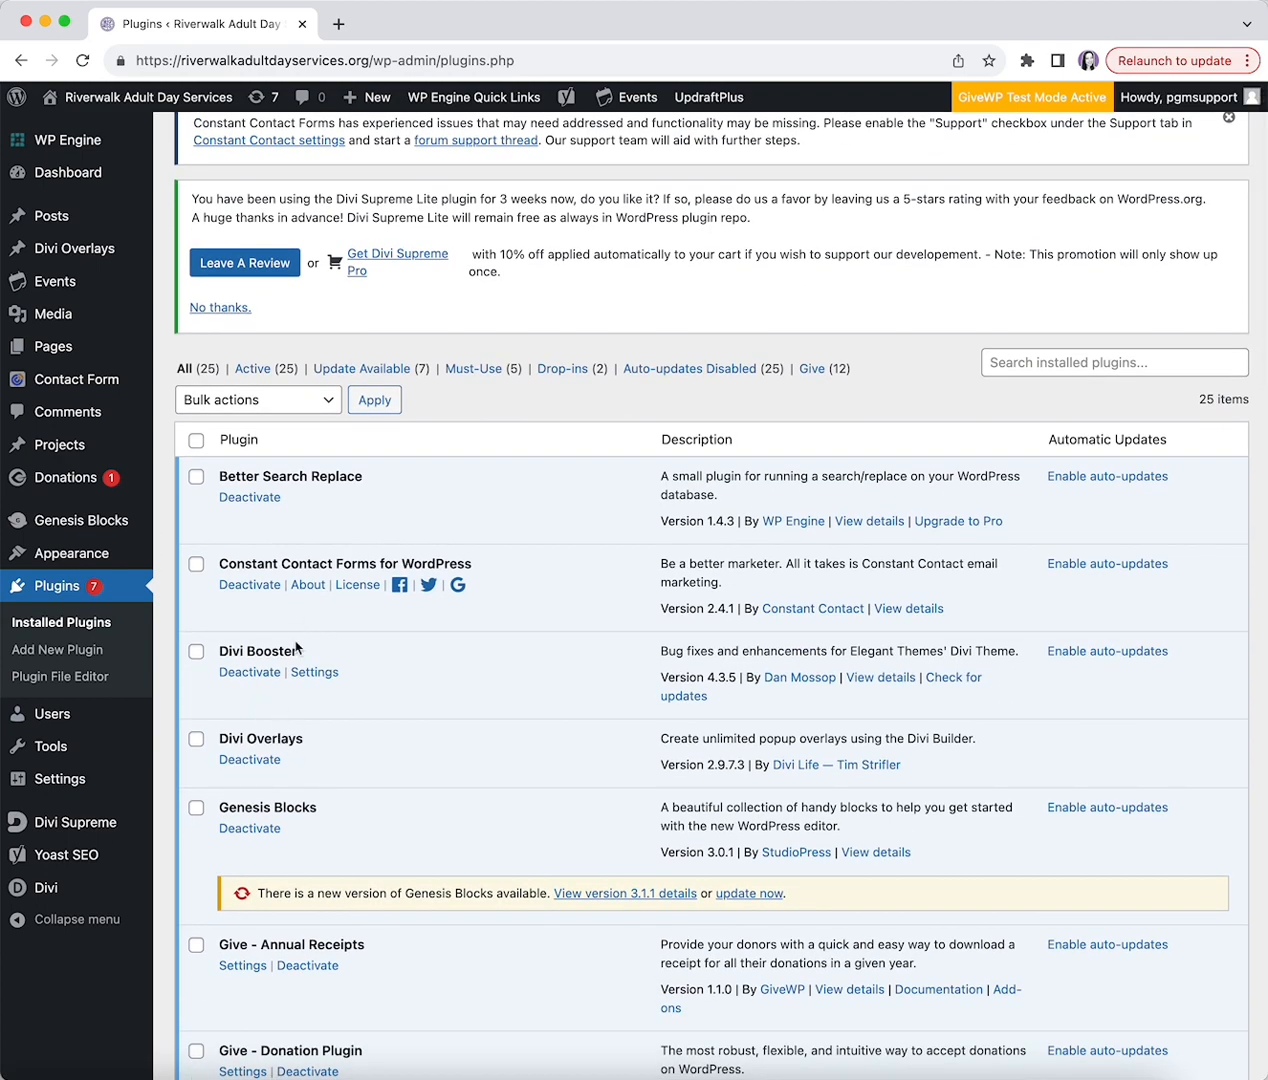
scroll(300, 640, down, 9)
scroll(433, 681, down, 4)
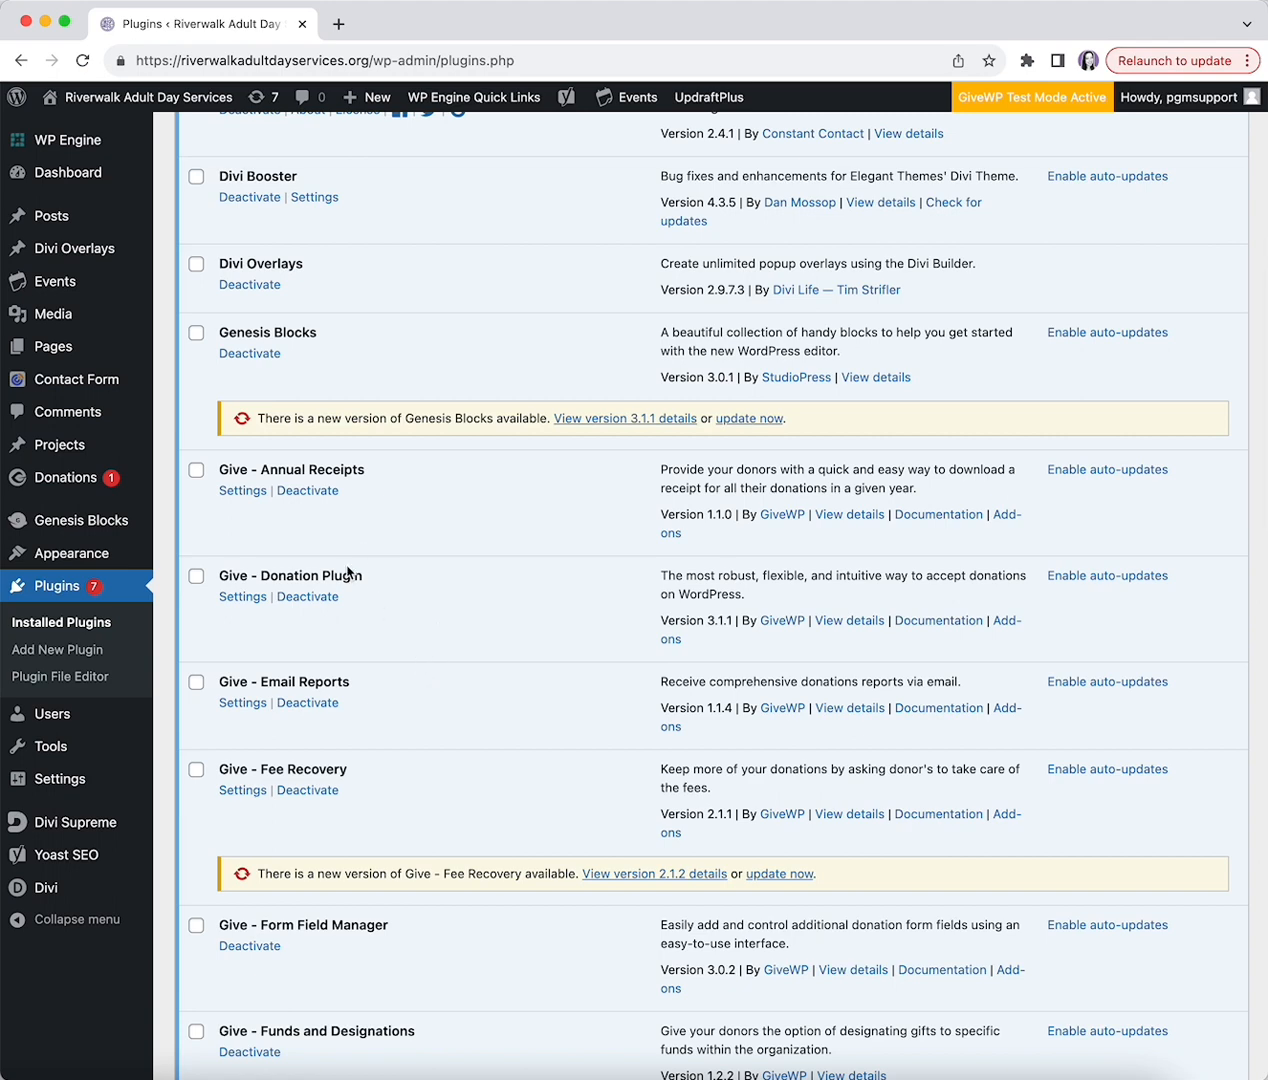
scroll(275, 628, down, 9)
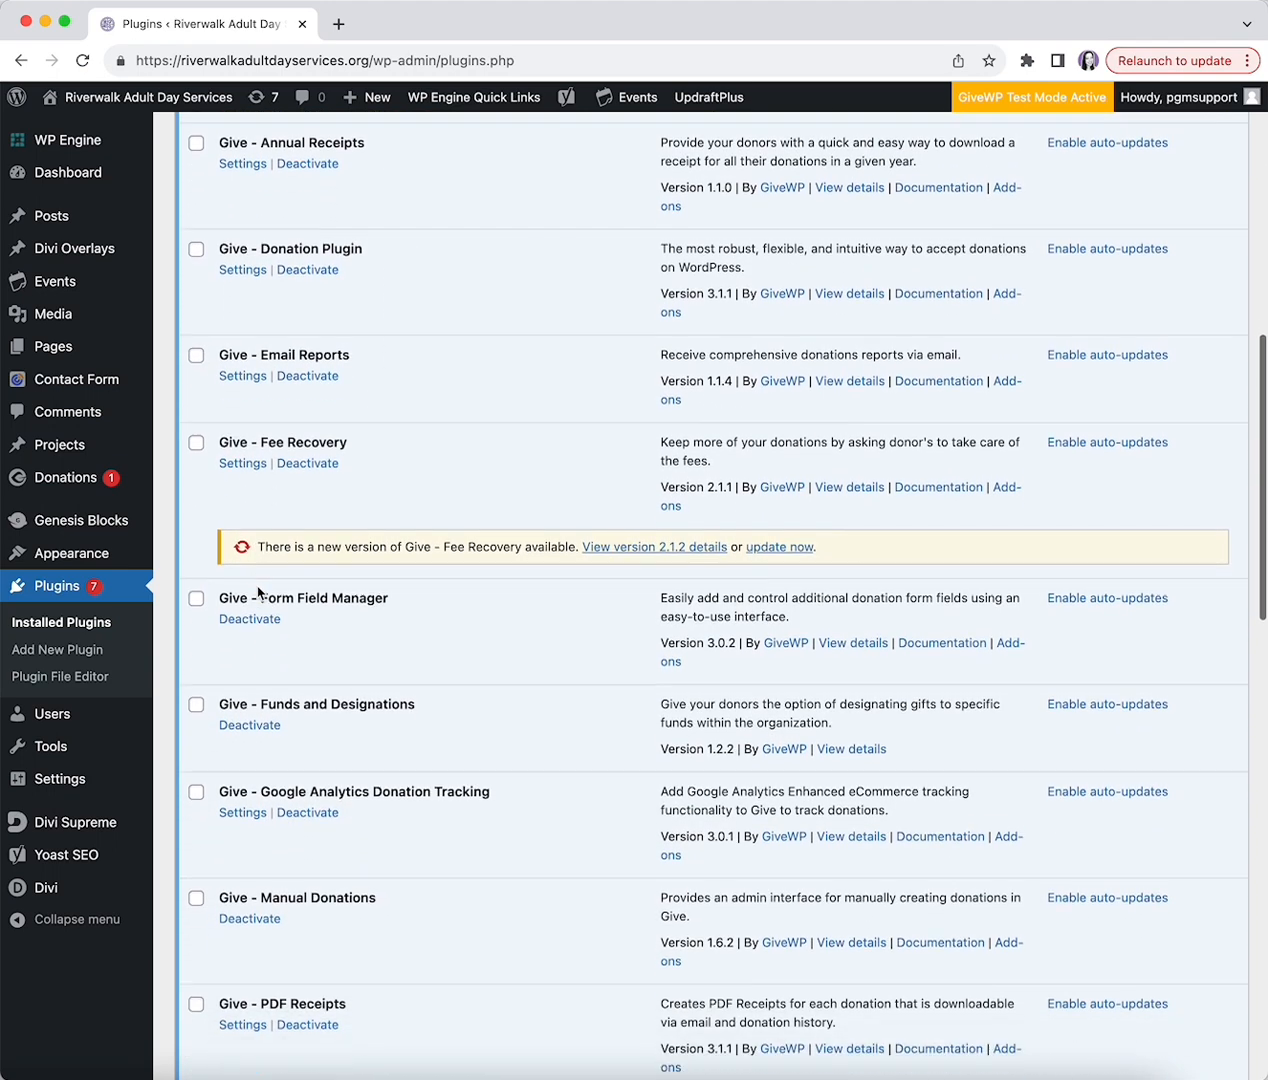
scroll(270, 620, down, 20)
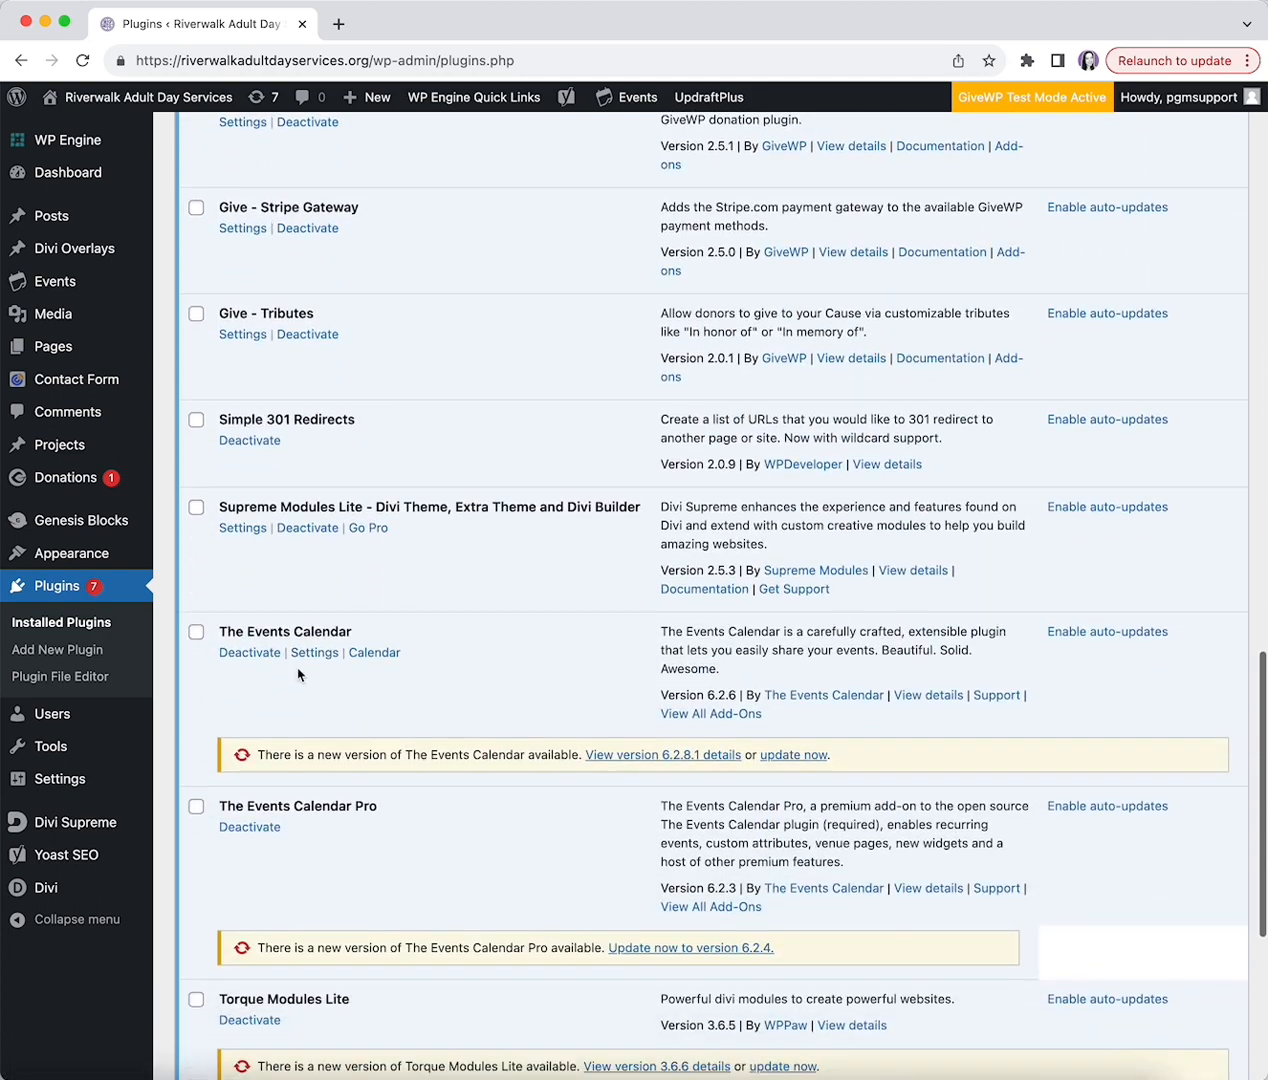
scroll(280, 690, down, 1)
scroll(263, 680, down, 3)
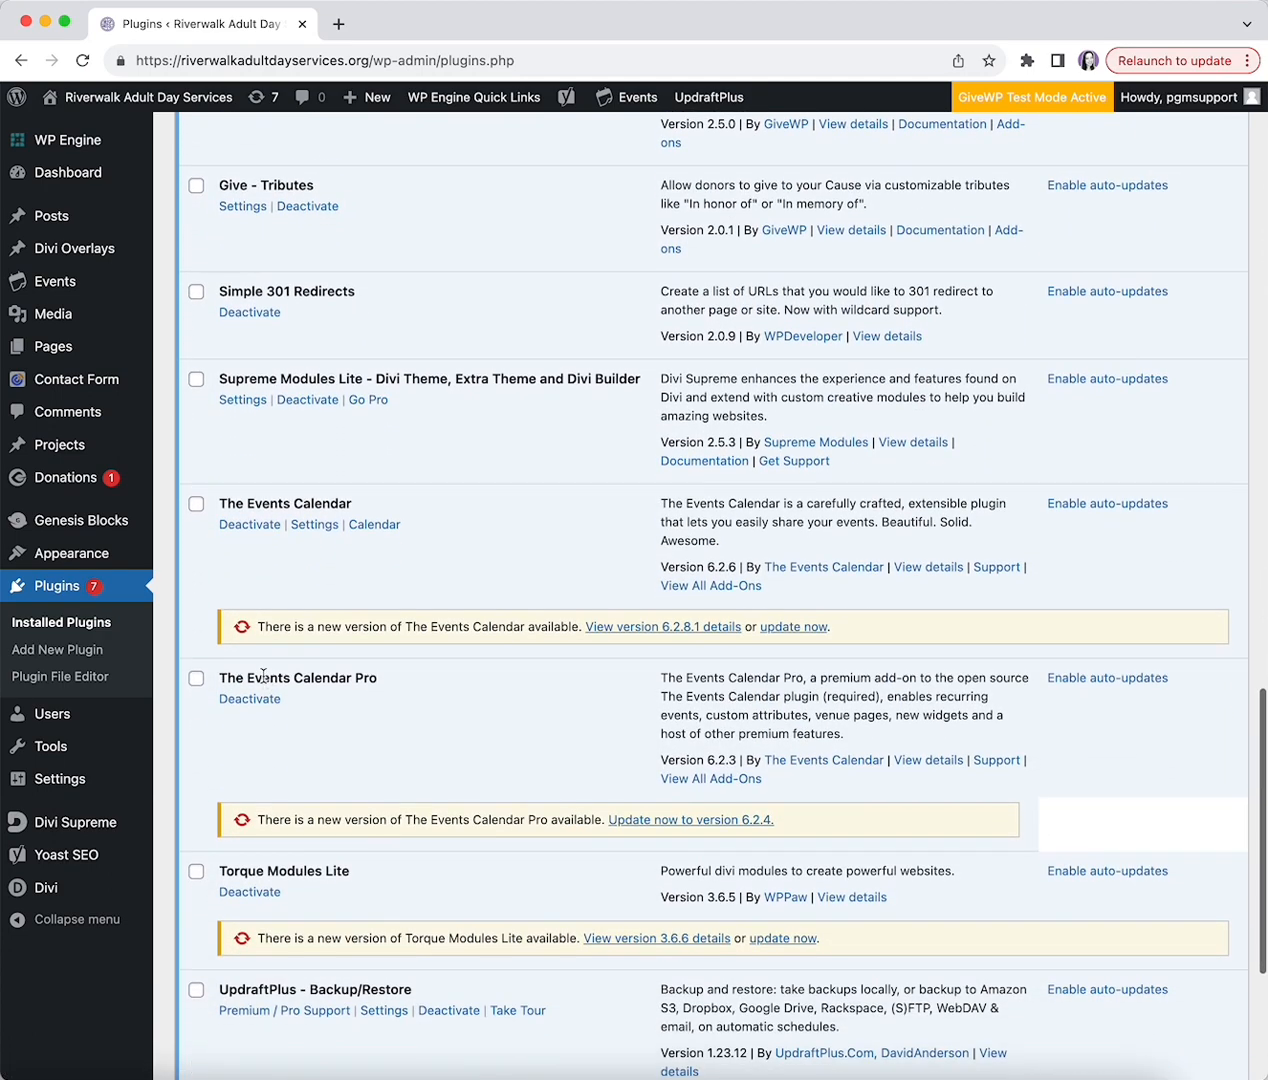
scroll(263, 690, down, 2)
scroll(269, 685, up, 20)
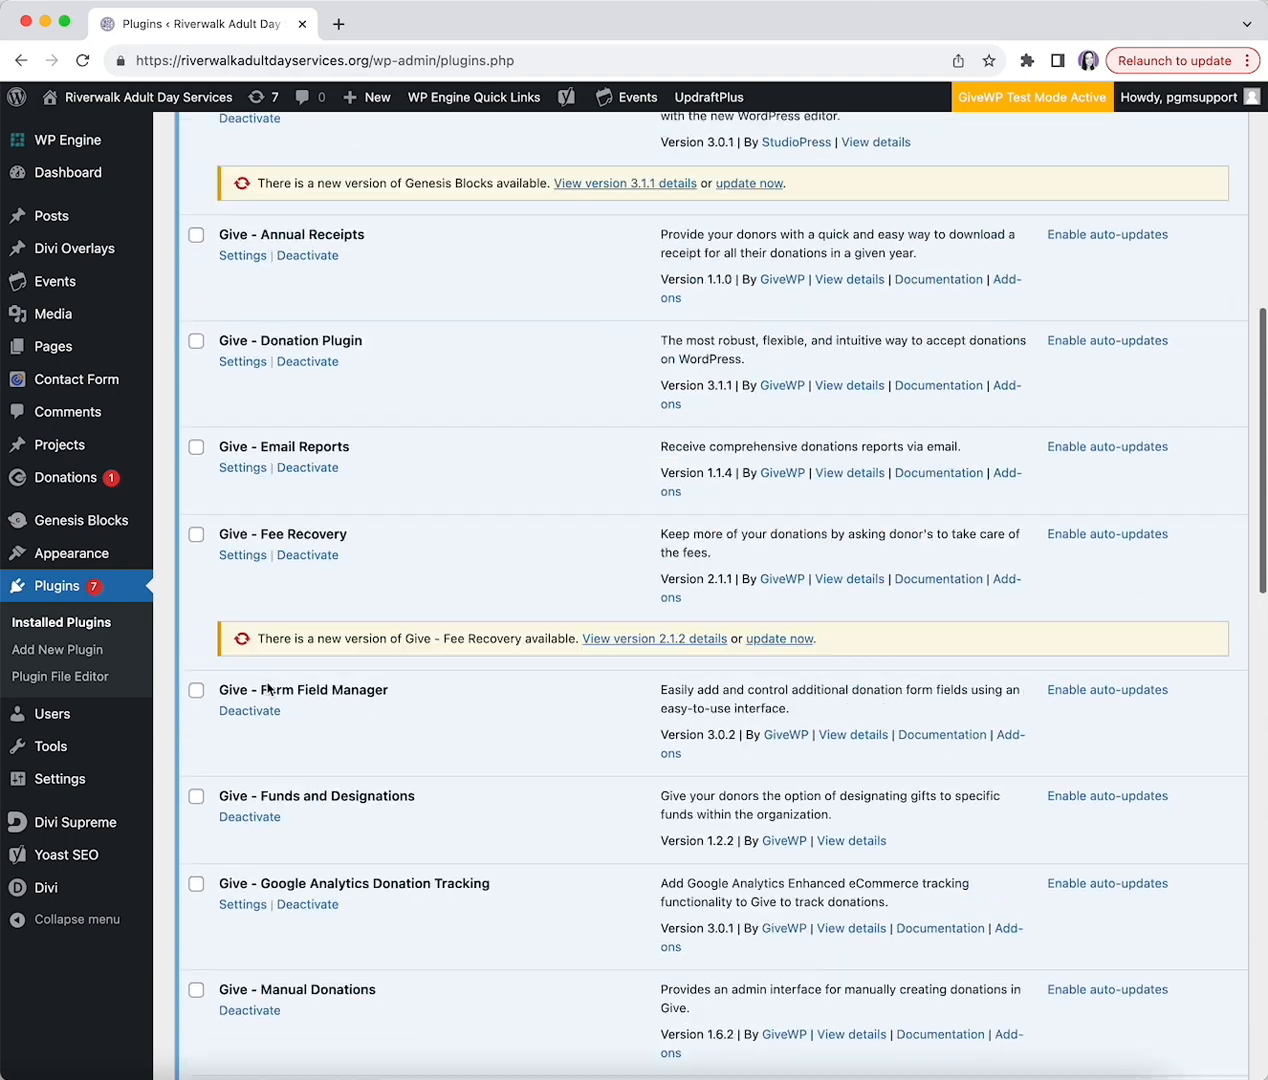
scroll(268, 688, up, 20)
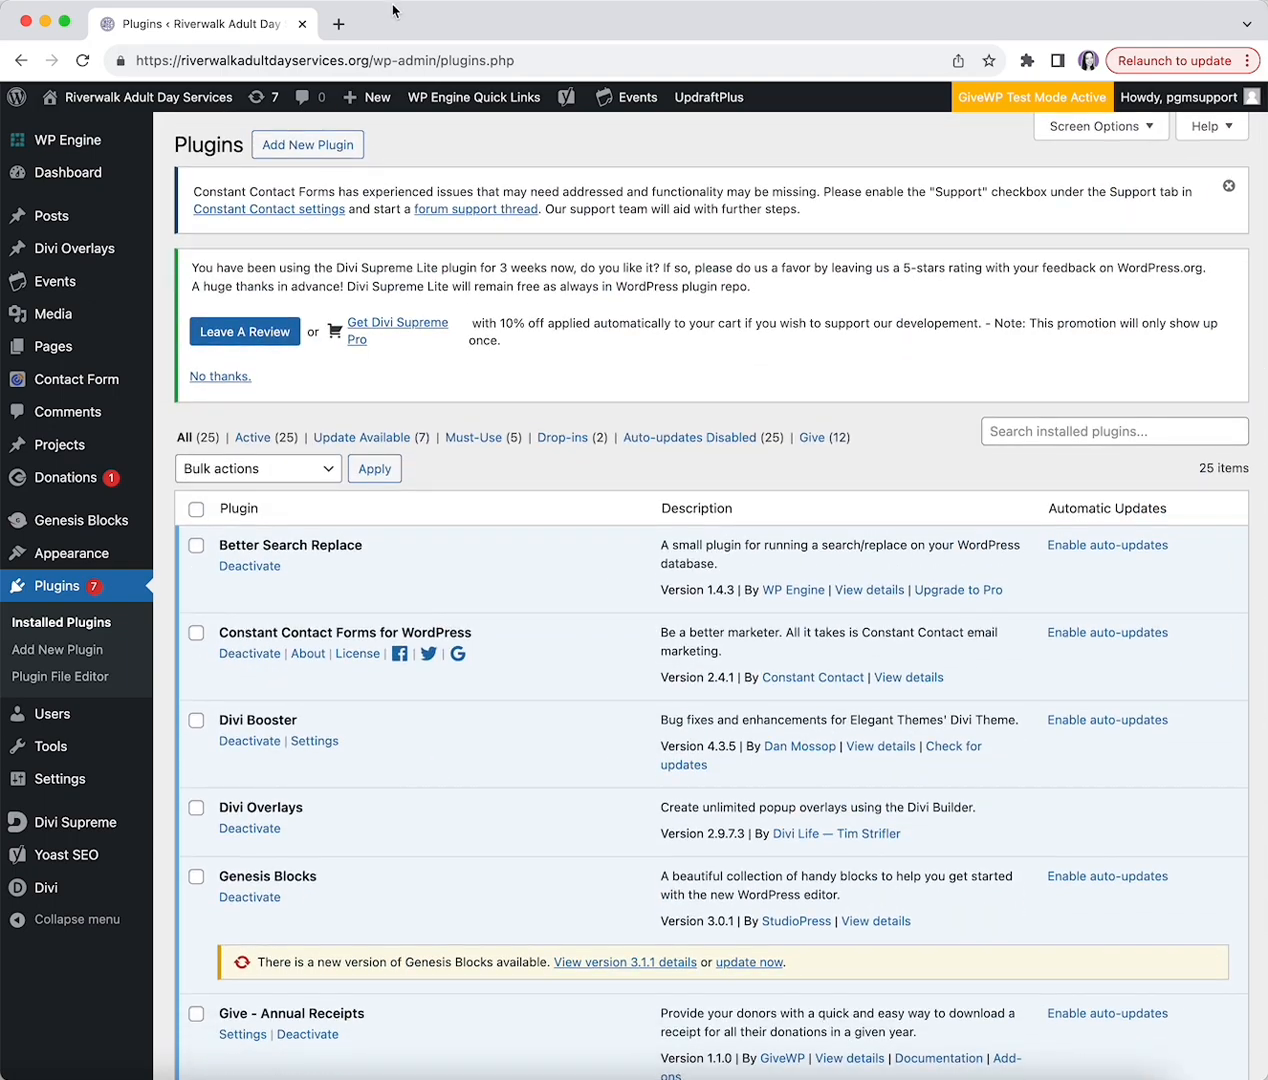
click(283, 150)
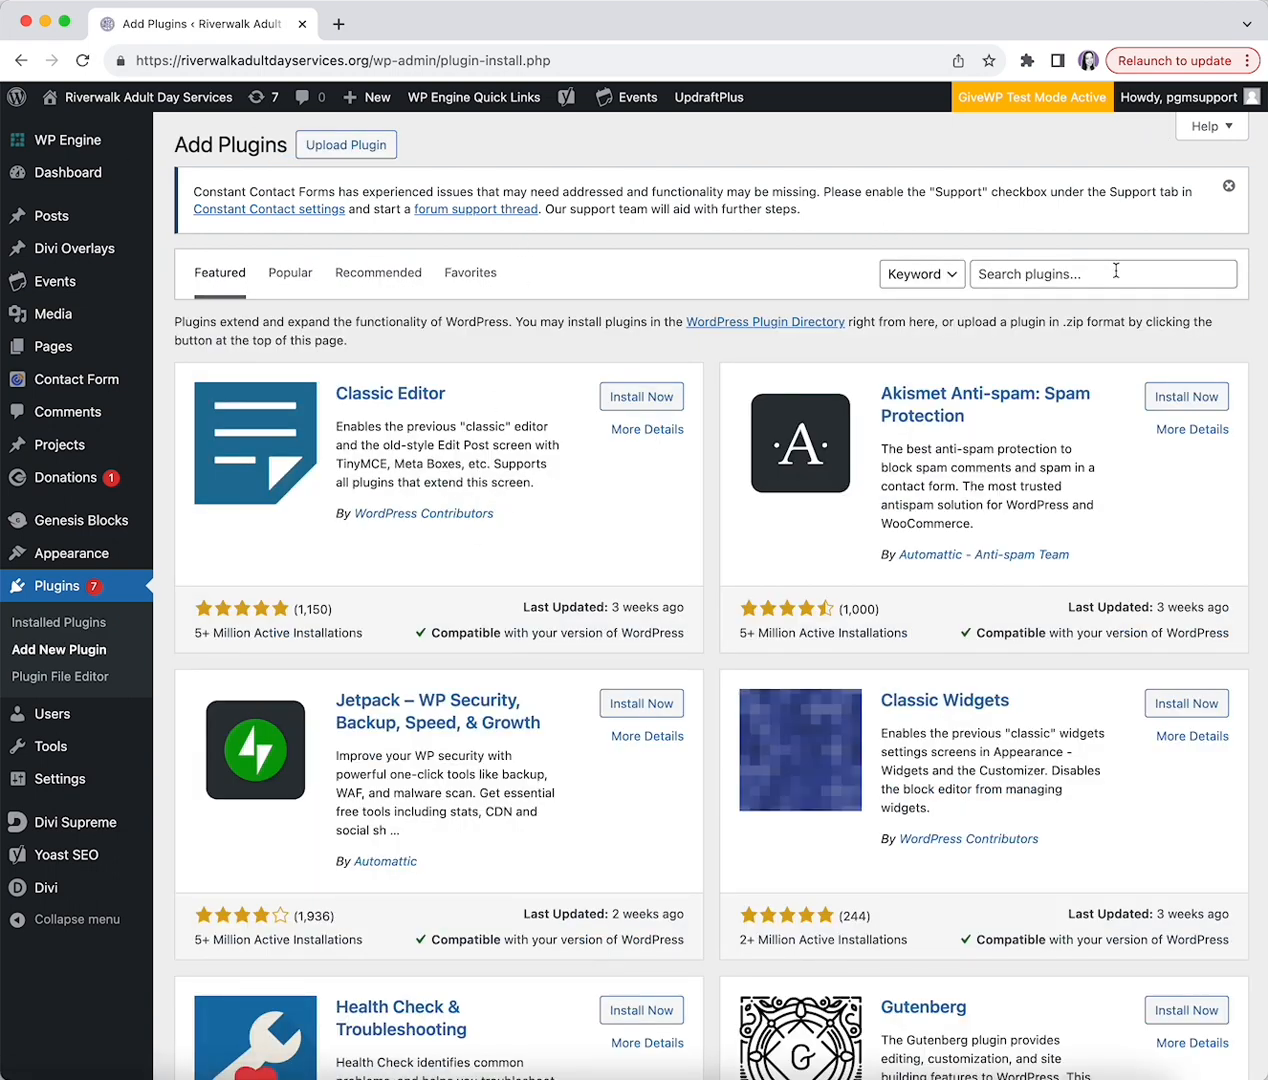
- Search the plugin directory for '301 redirects', then open the All Posts list
click(1116, 271)
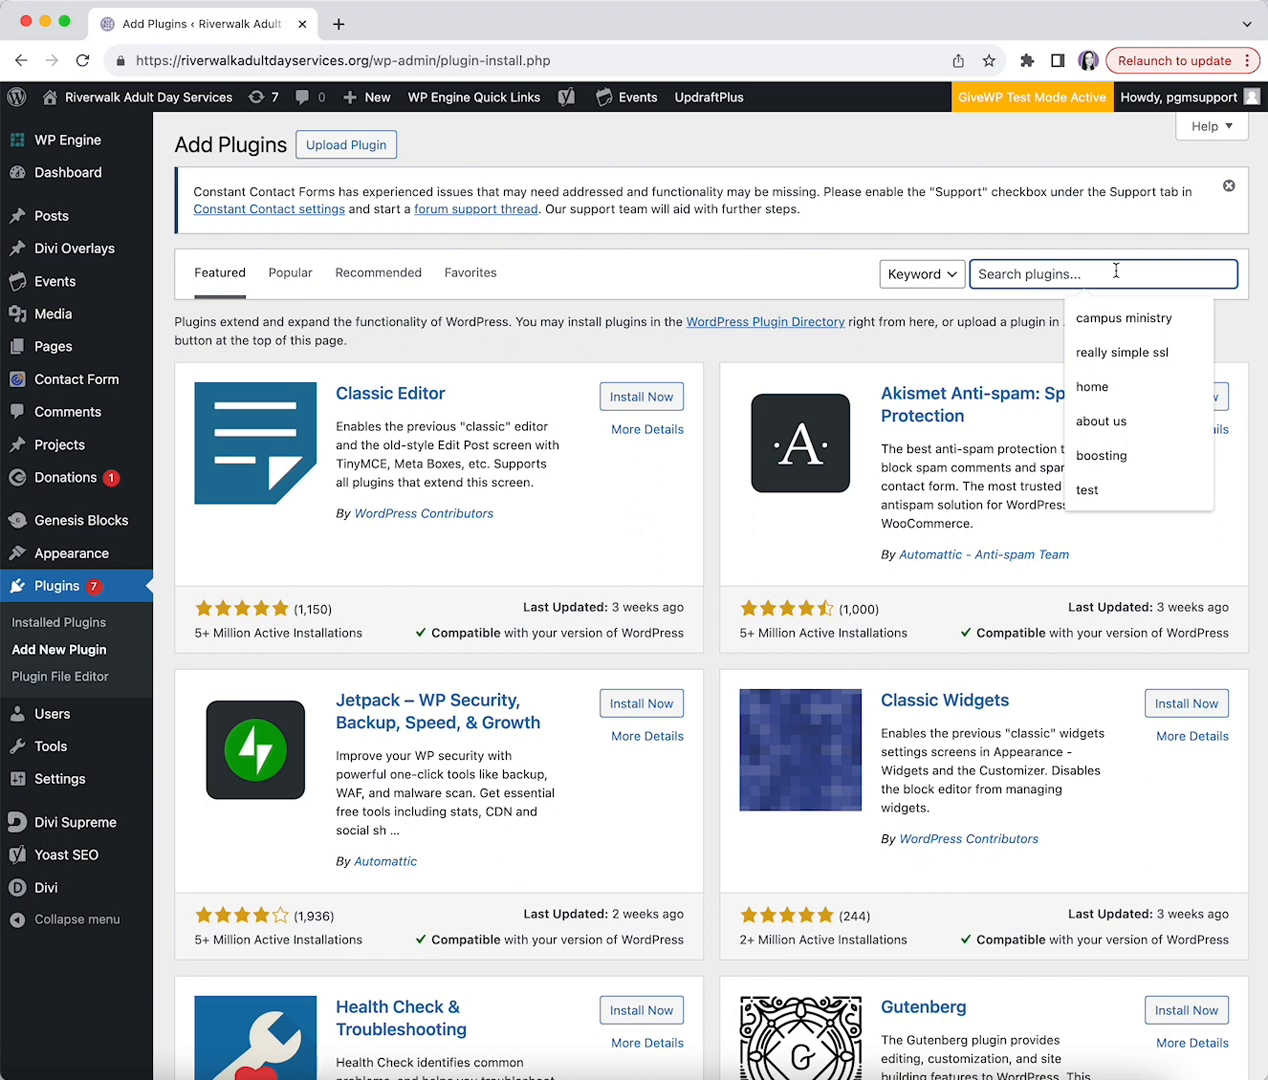
text(301 redirec)
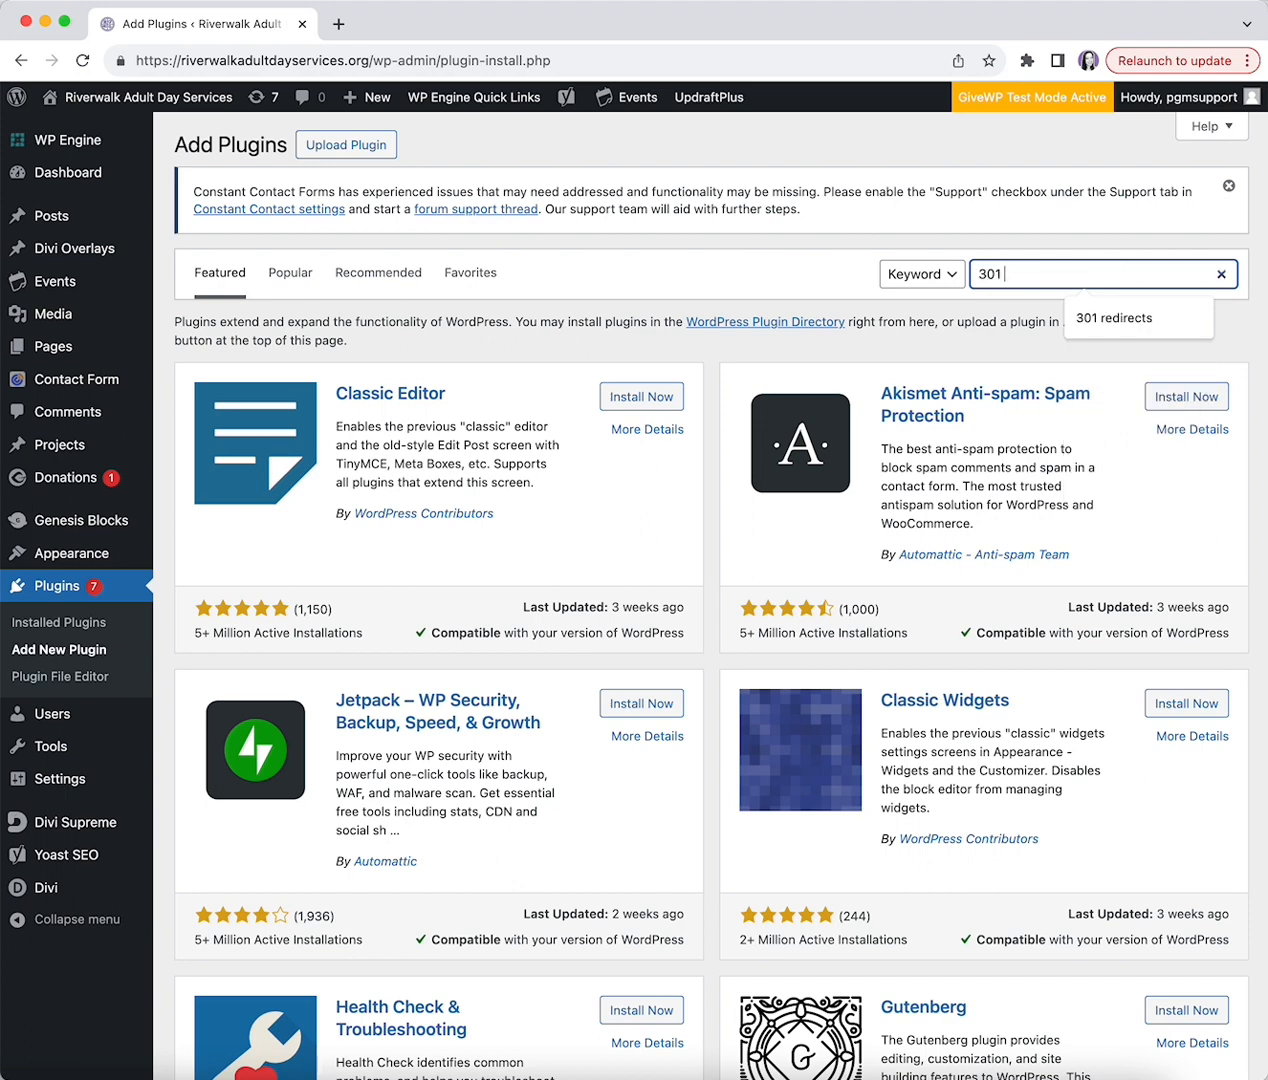
text(ts)
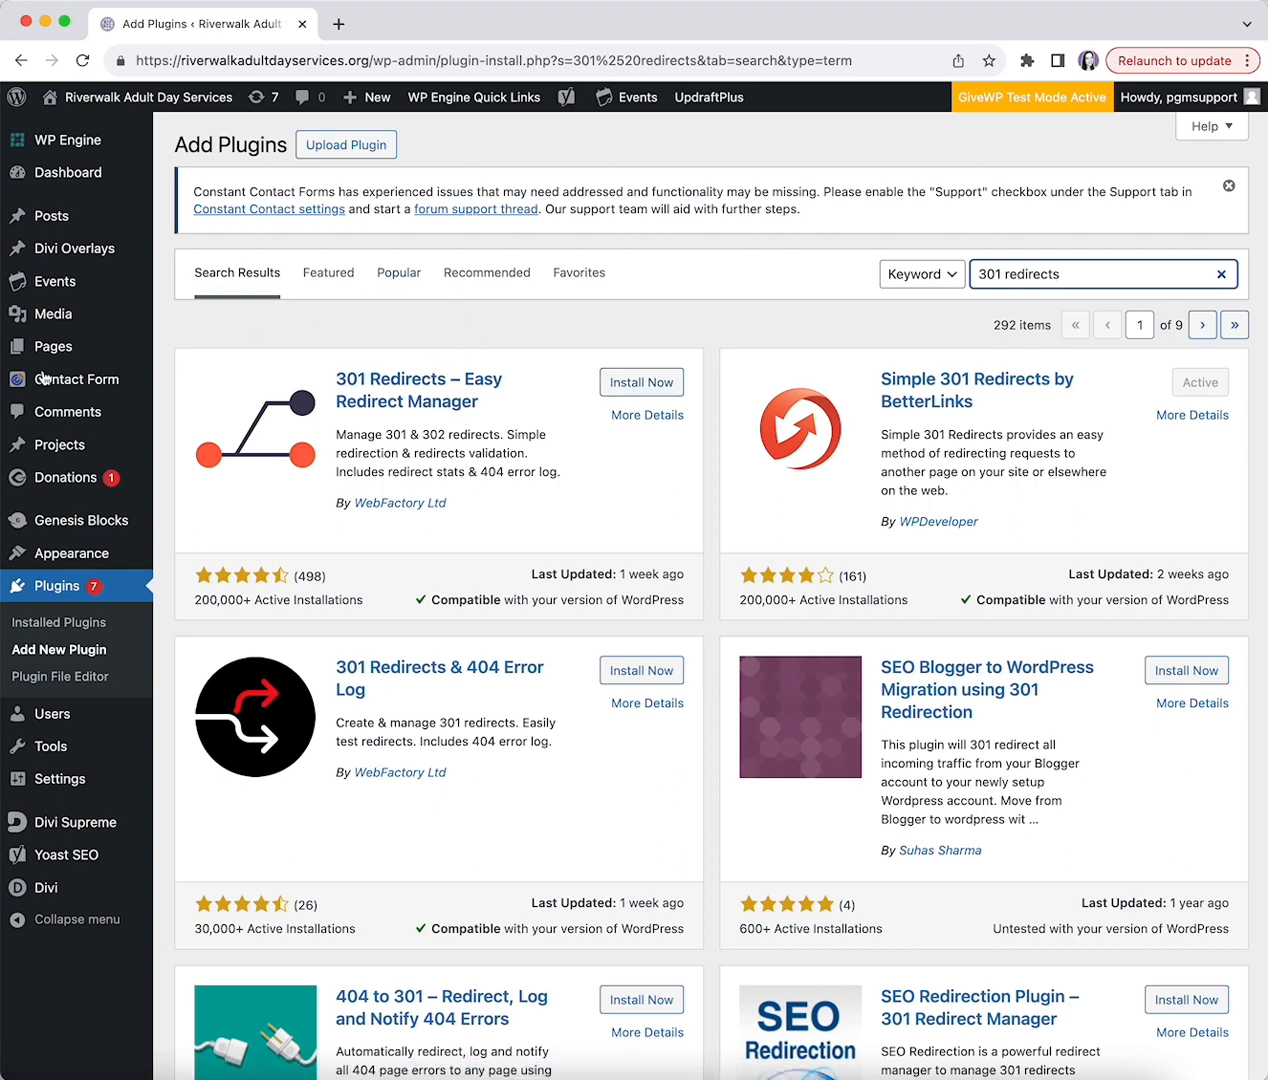
click(43, 218)
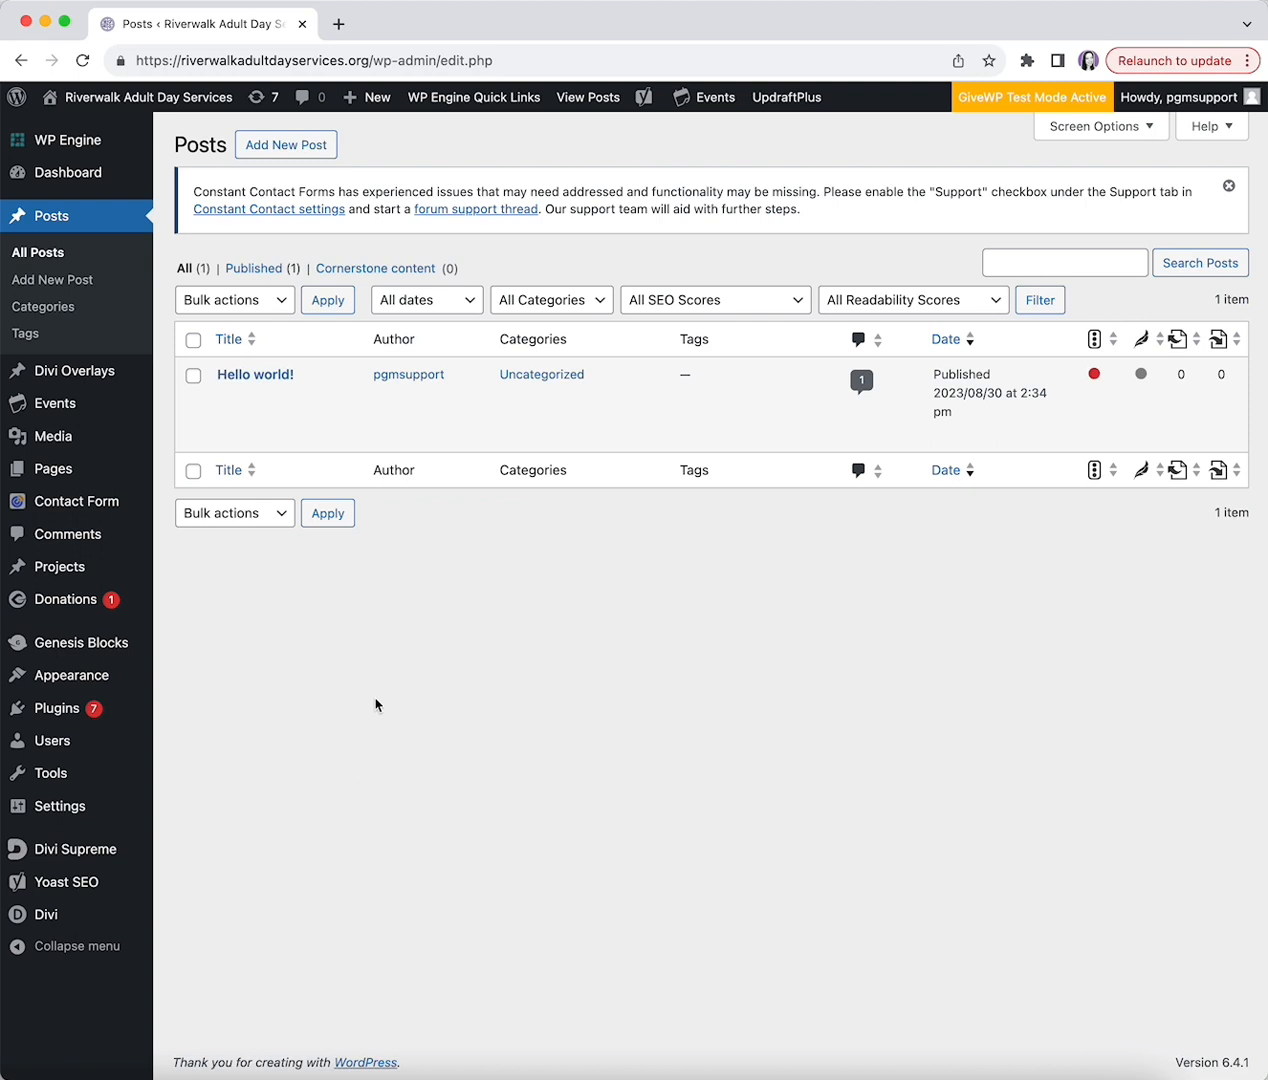
- Start a new post, glance over the editor, then open the Media Library grid
click(263, 150)
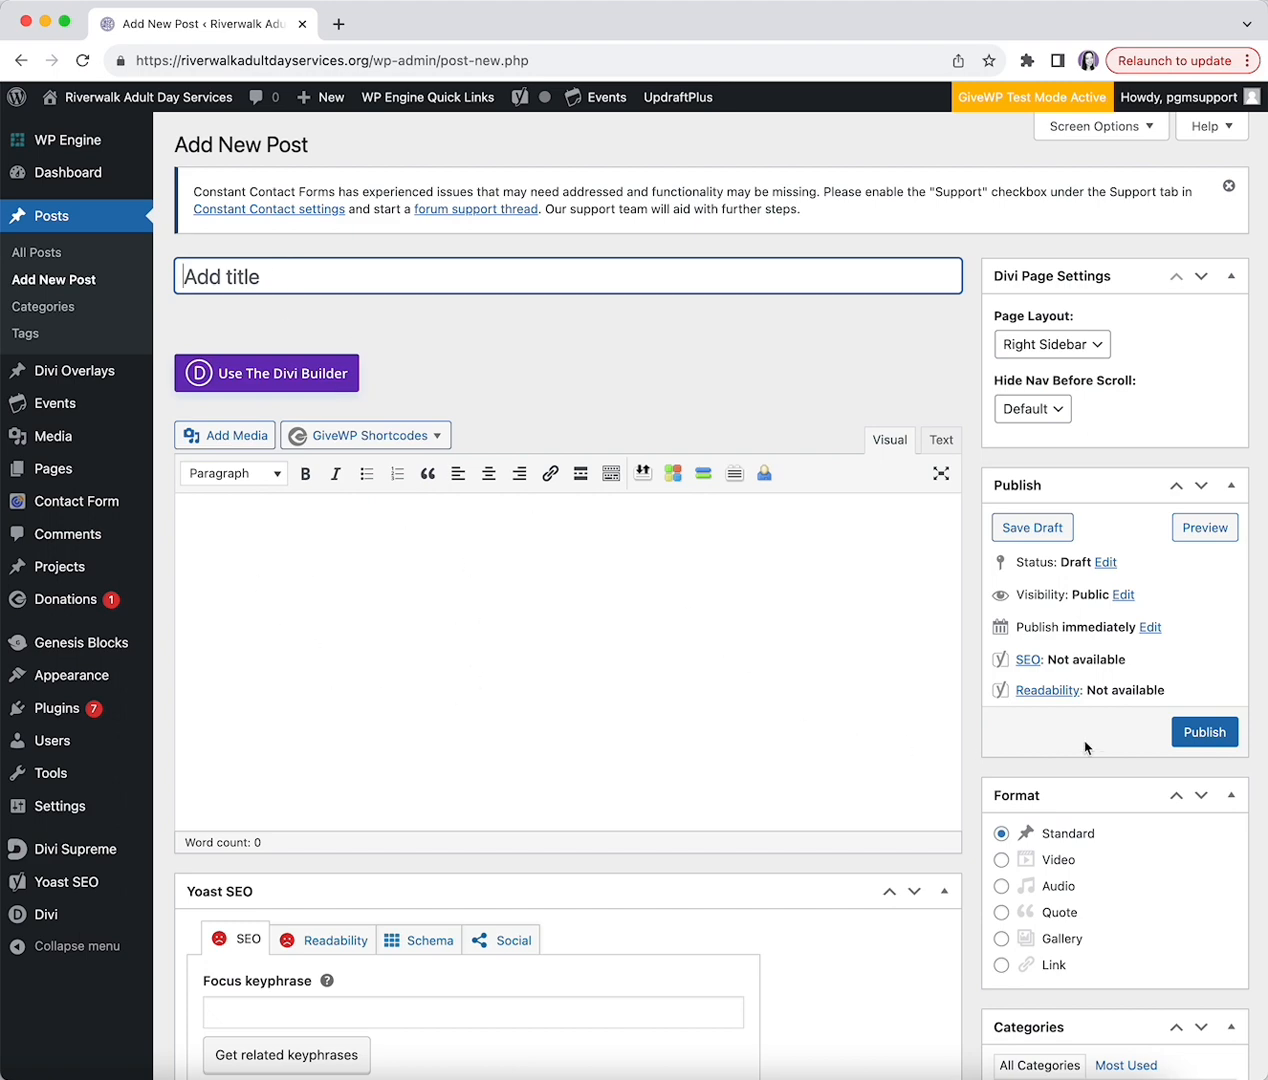
scroll(987, 459, down, 5)
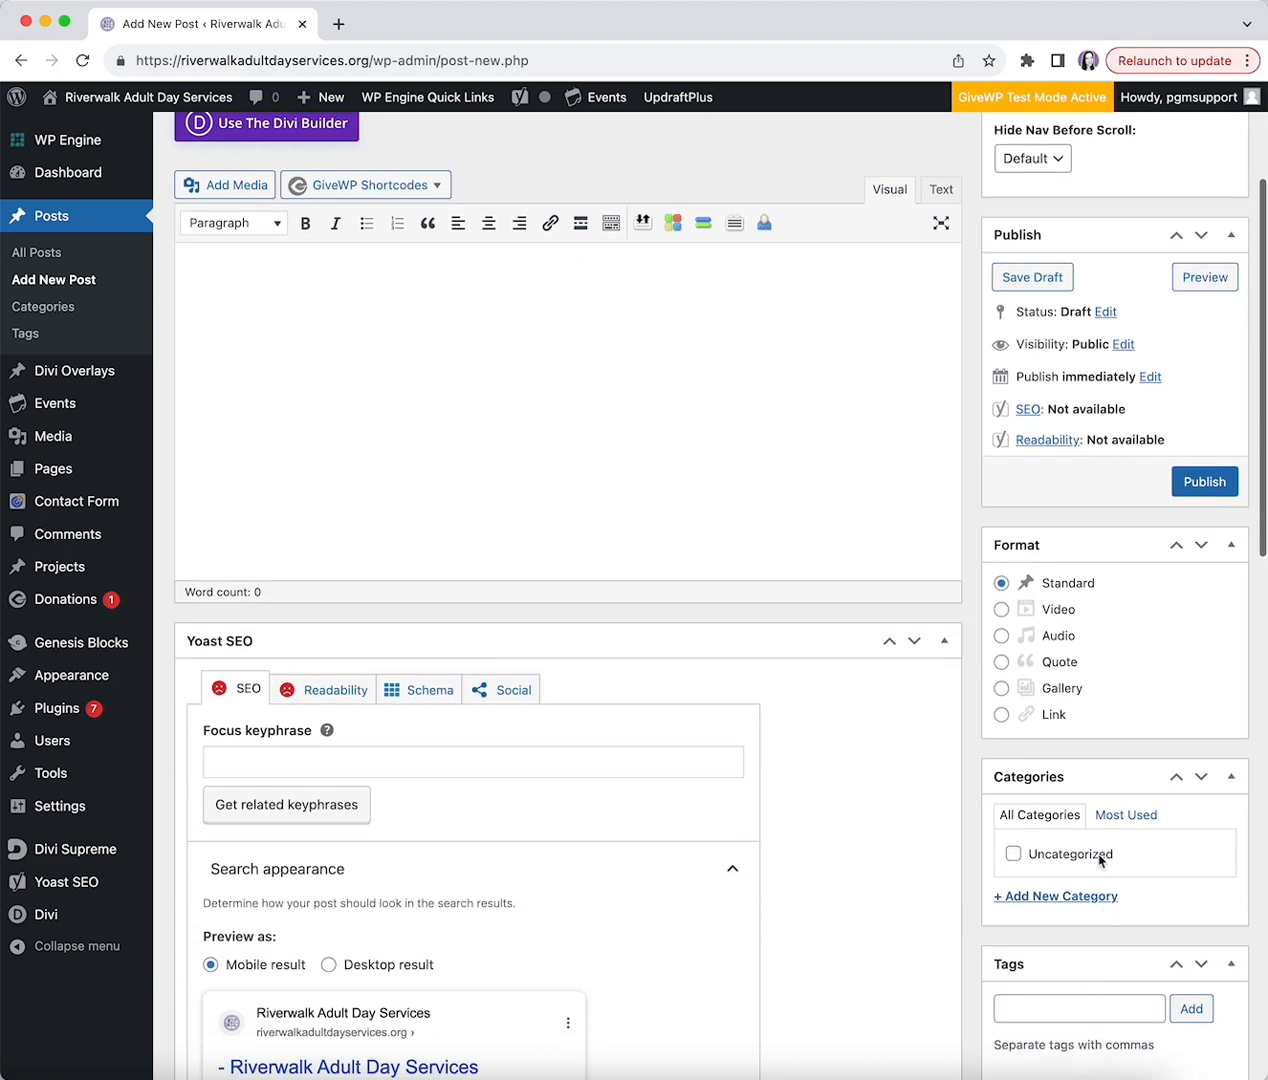
scroll(894, 773, up, 5)
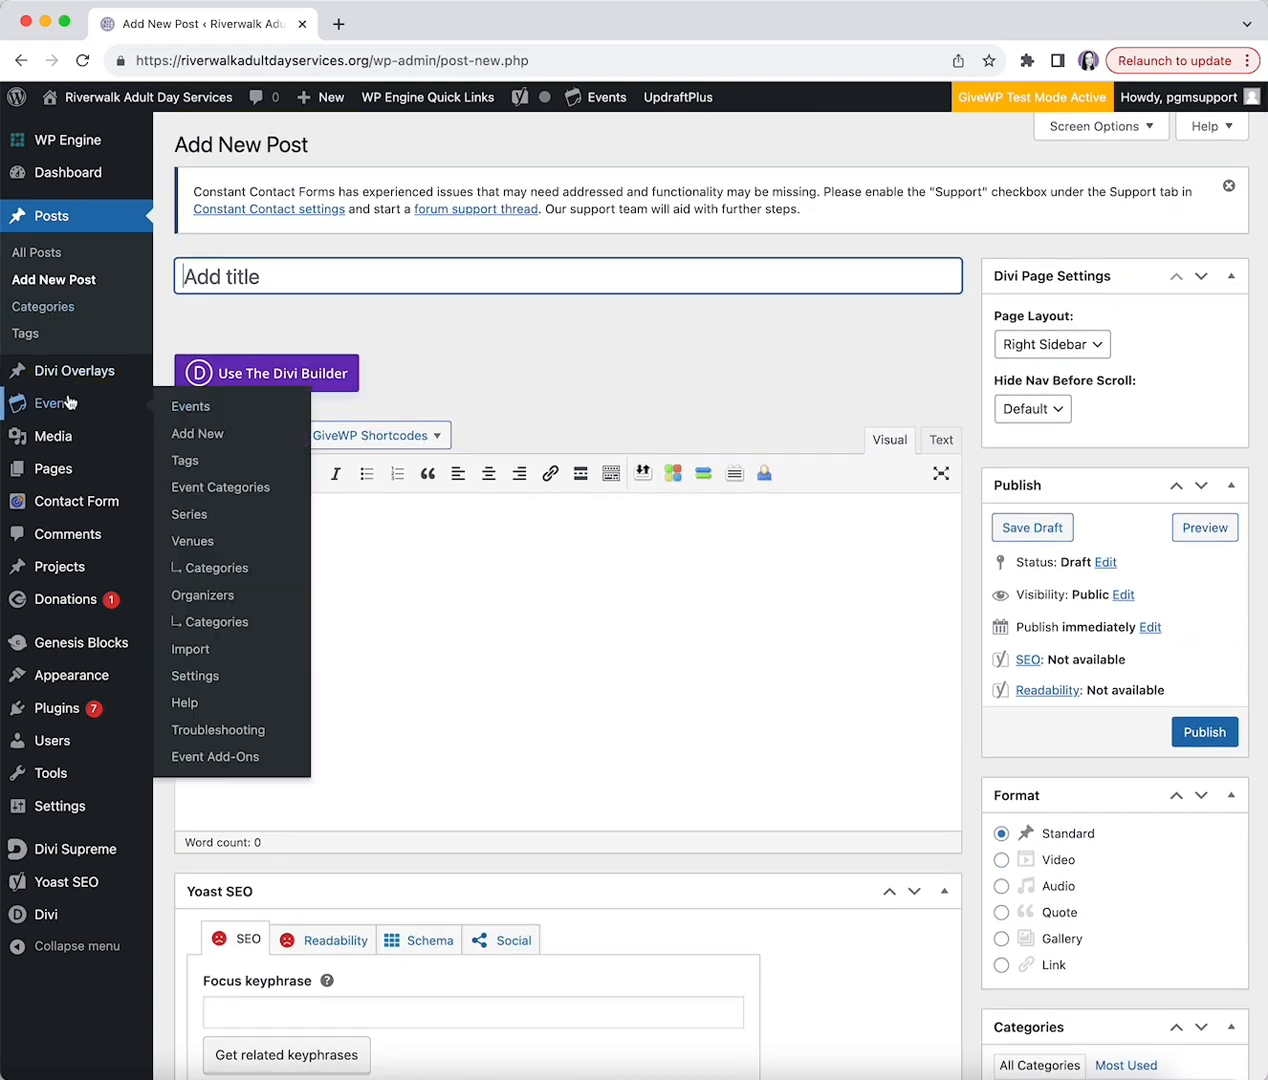
click(62, 443)
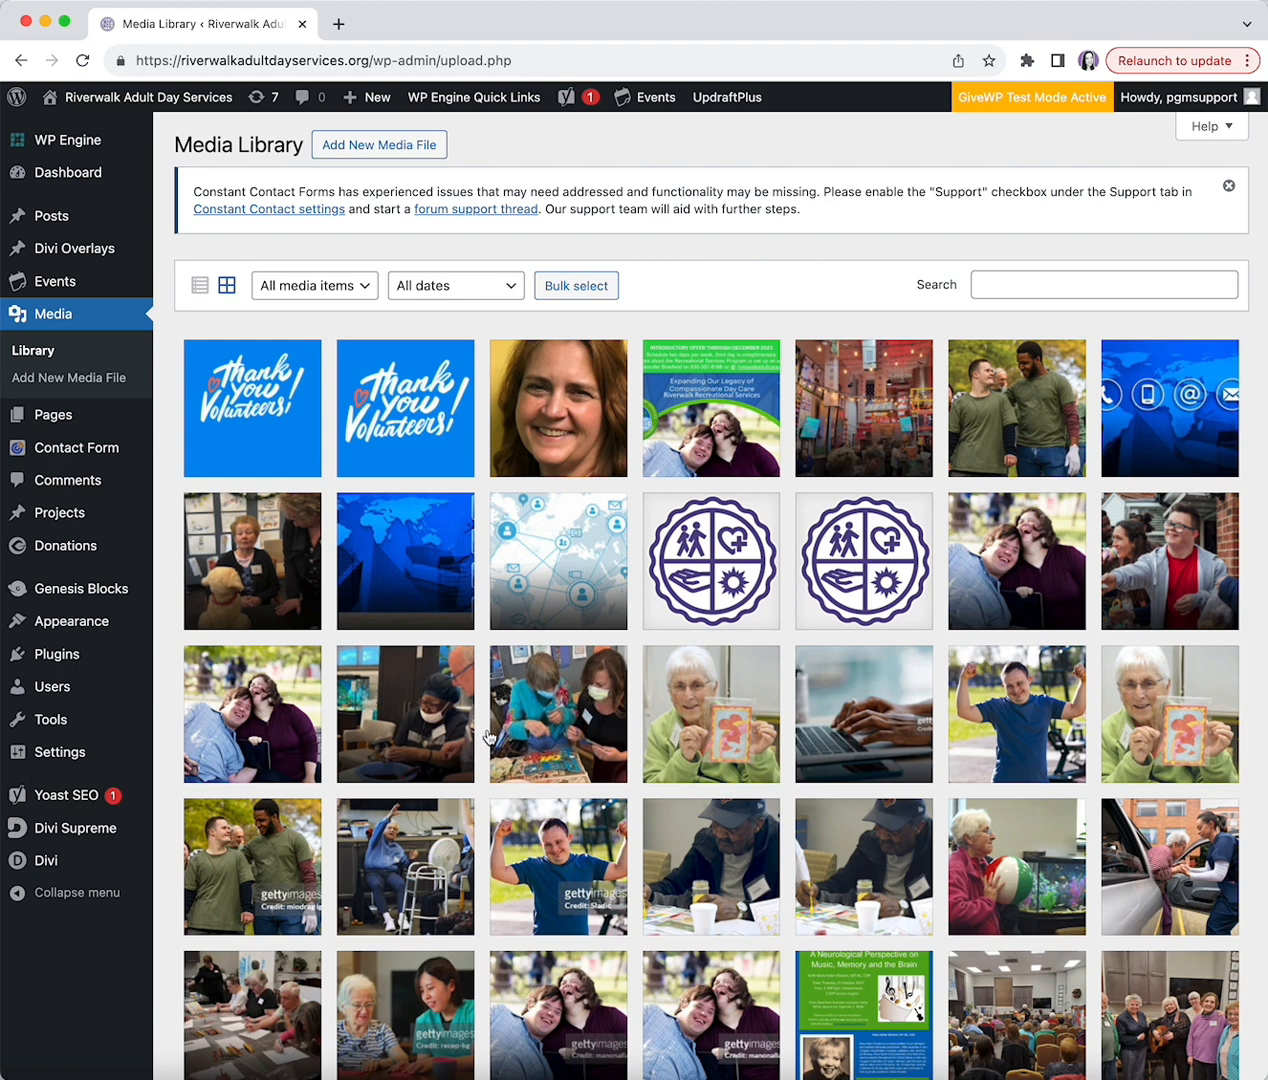
- Open the attachment details of the first Thank you Volunteers image, vol-thanks2.jpg
click(254, 410)
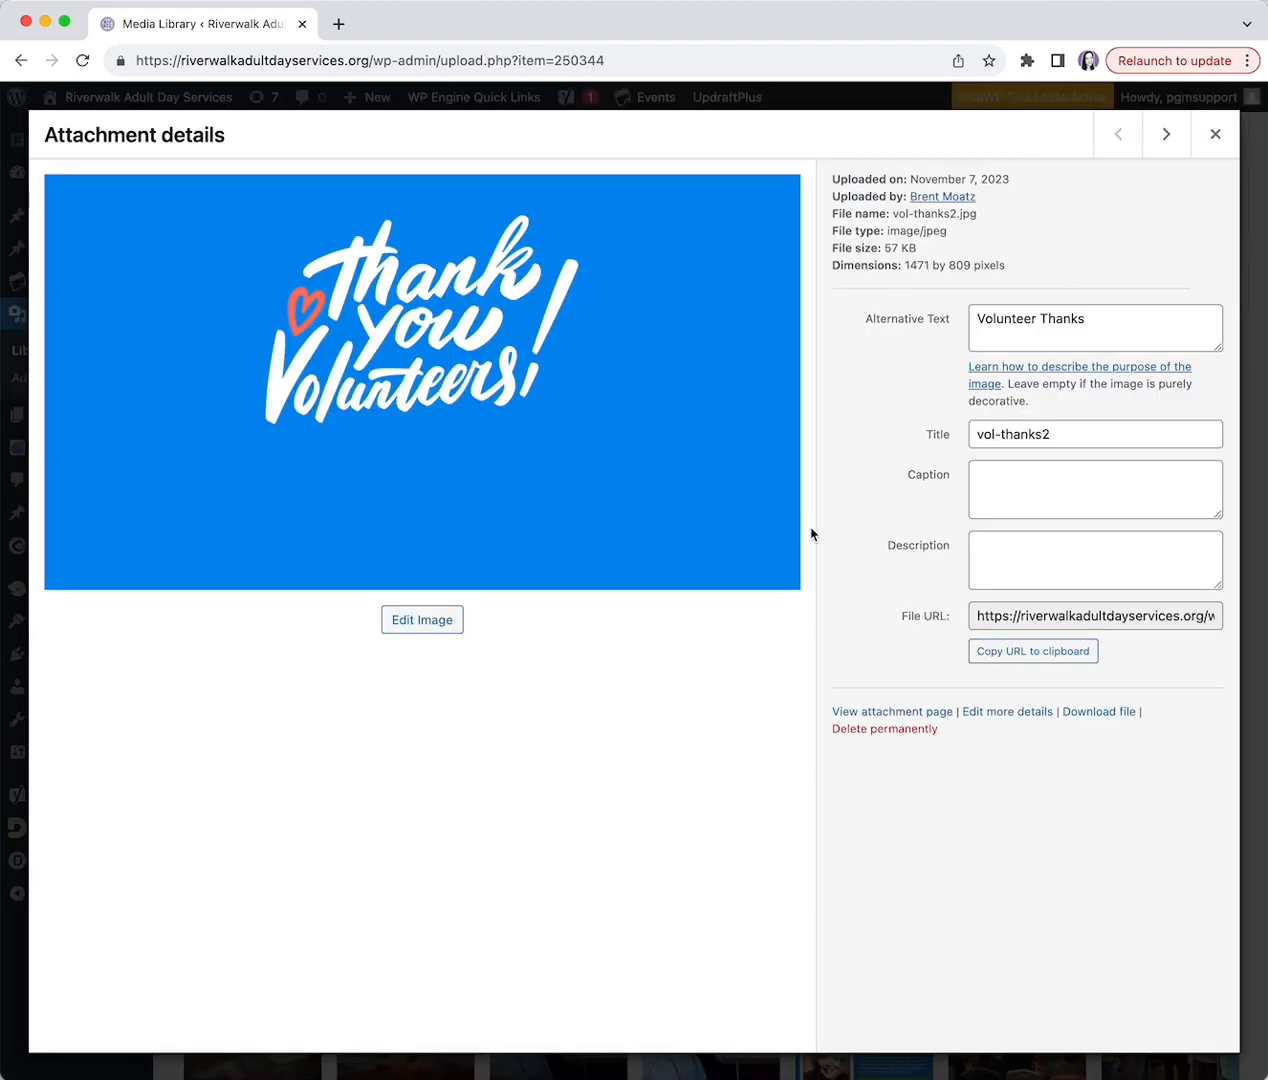
- Review vol-thanks2's alt text 'Volunteer Thanks' and its title, then close the details
click(975, 318)
drag(975, 318, 1080, 317)
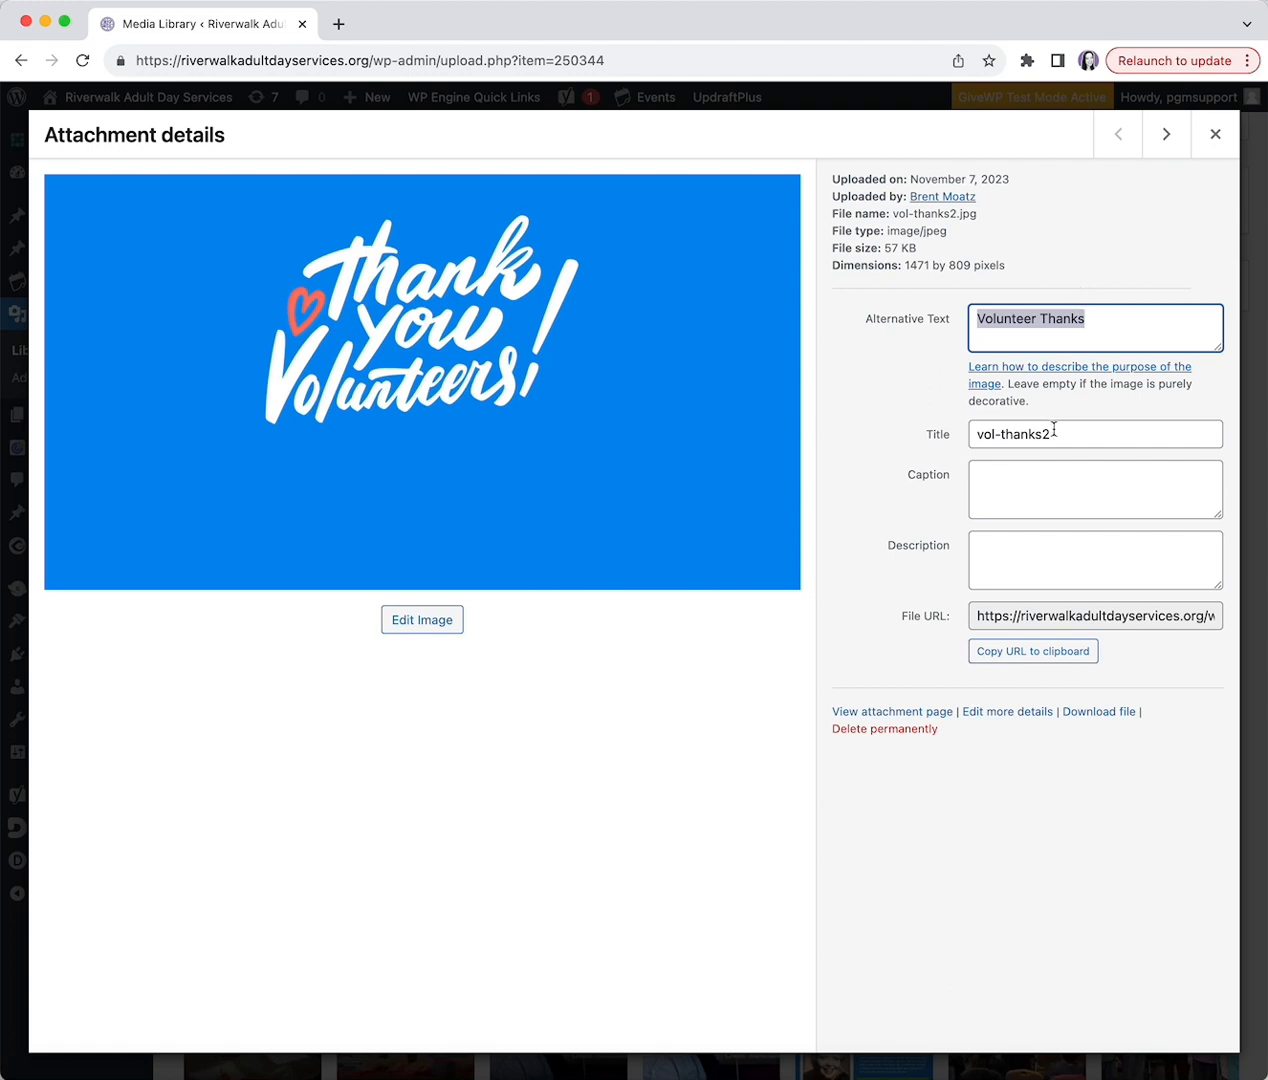
drag(1046, 433, 971, 434)
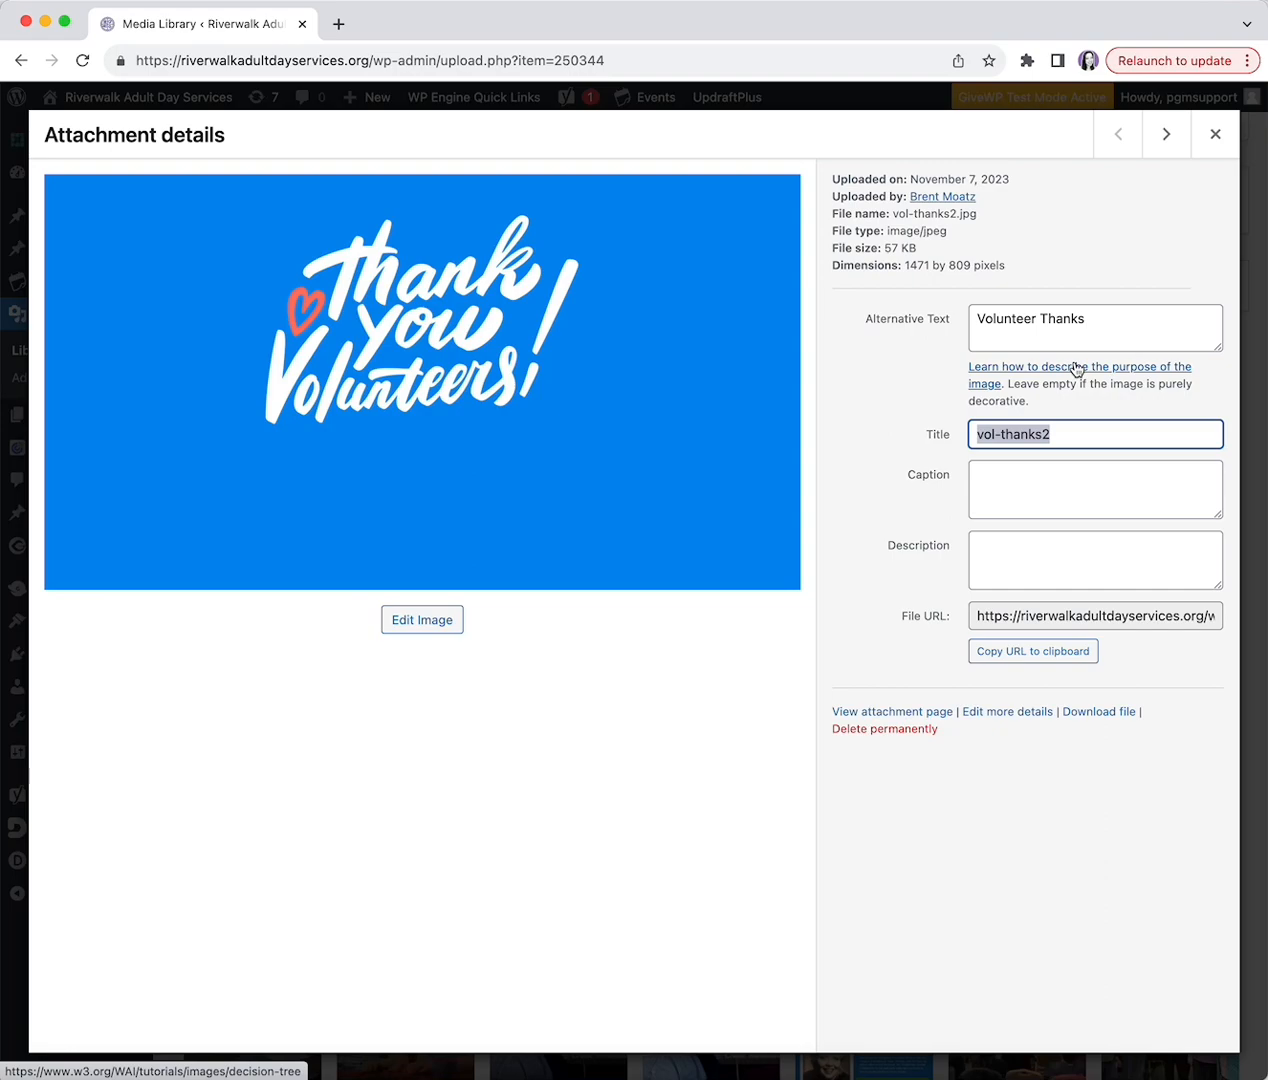
click(1214, 132)
scroll(693, 711, down, 4)
scroll(693, 711, down, 5)
scroll(760, 670, up, 15)
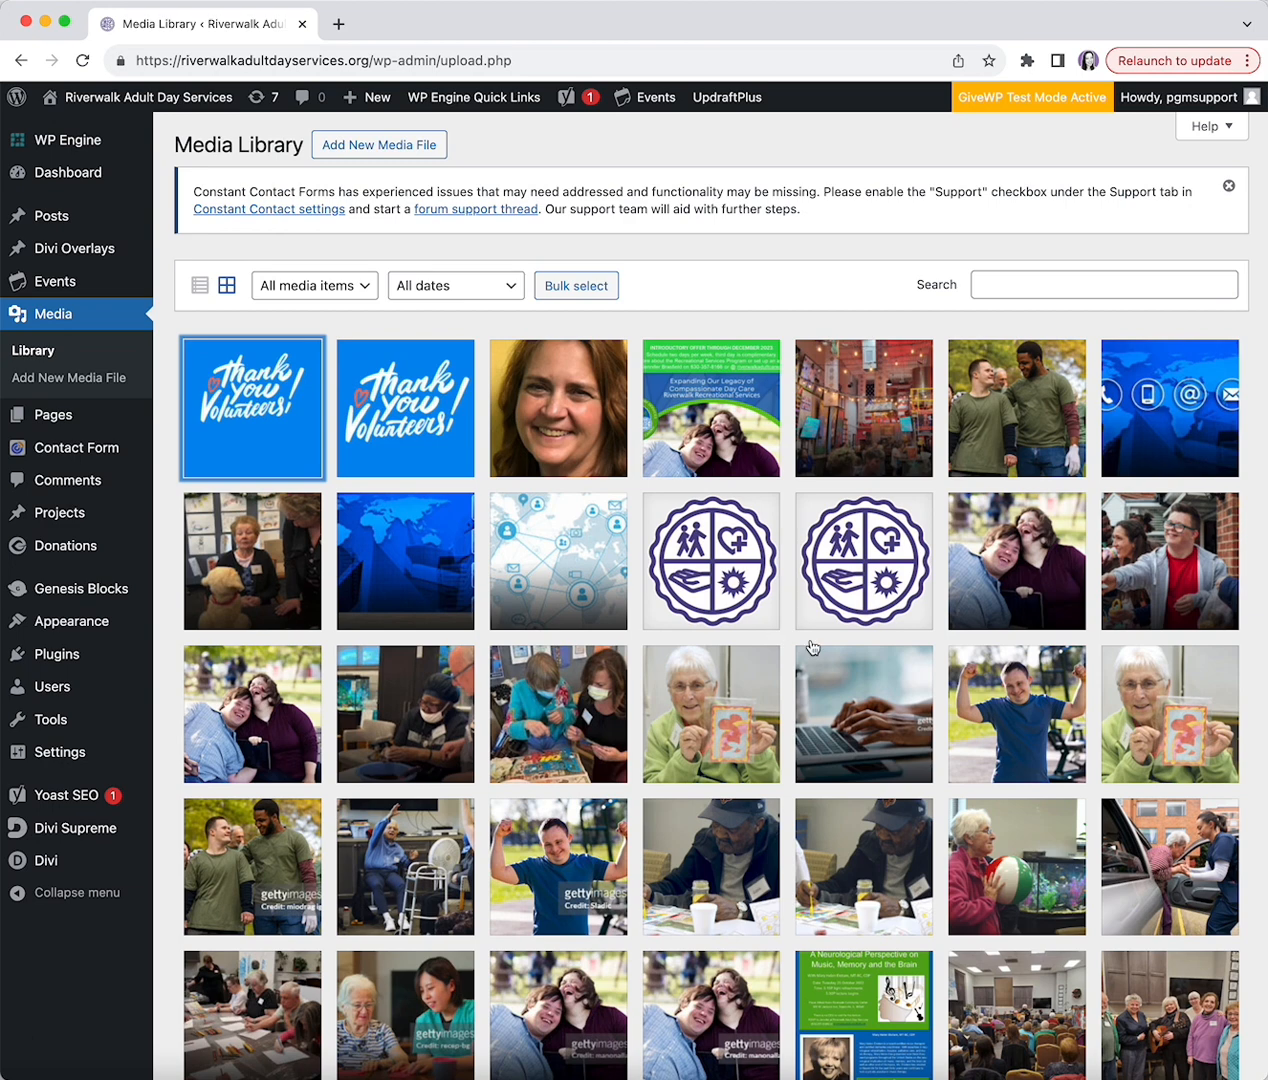
- Search media for 'logo', check the Riverwalk logo's details, clear the search, and open Pages
click(1123, 288)
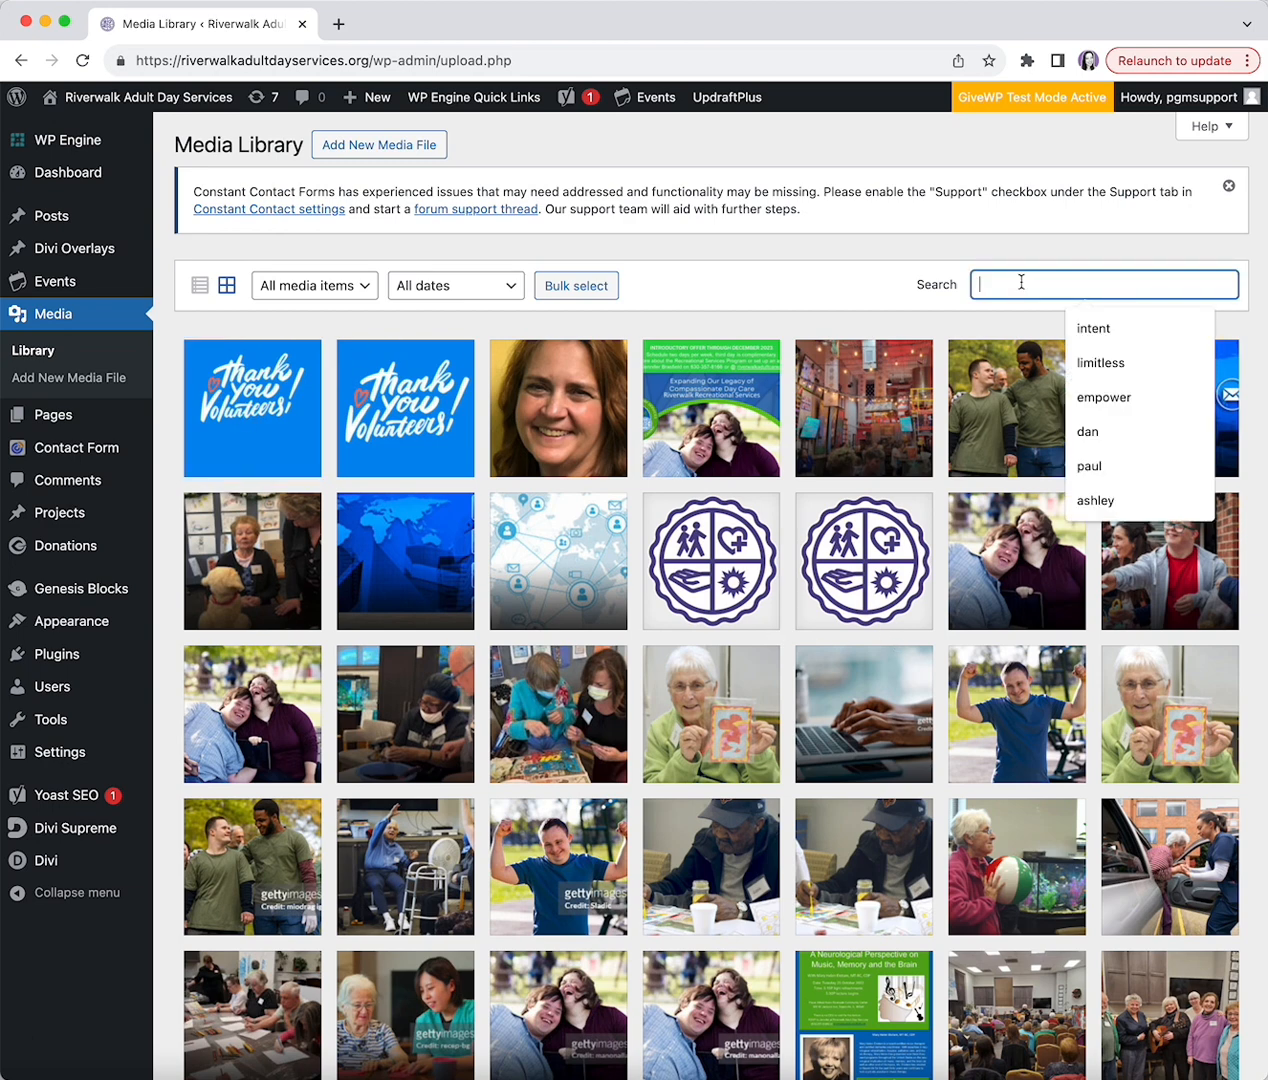
text(logo)
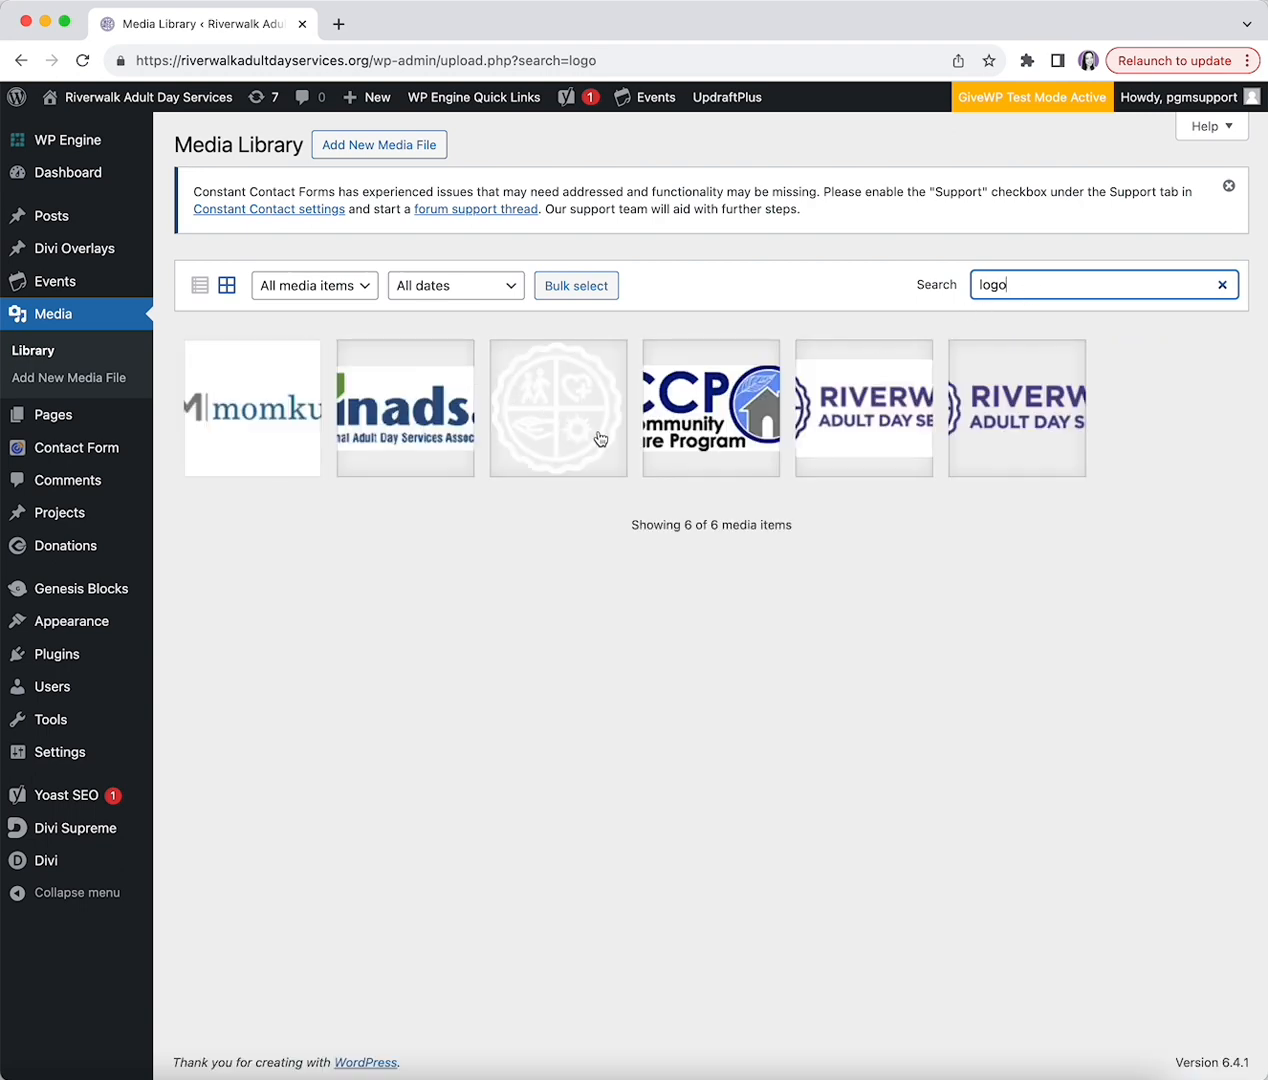
click(862, 432)
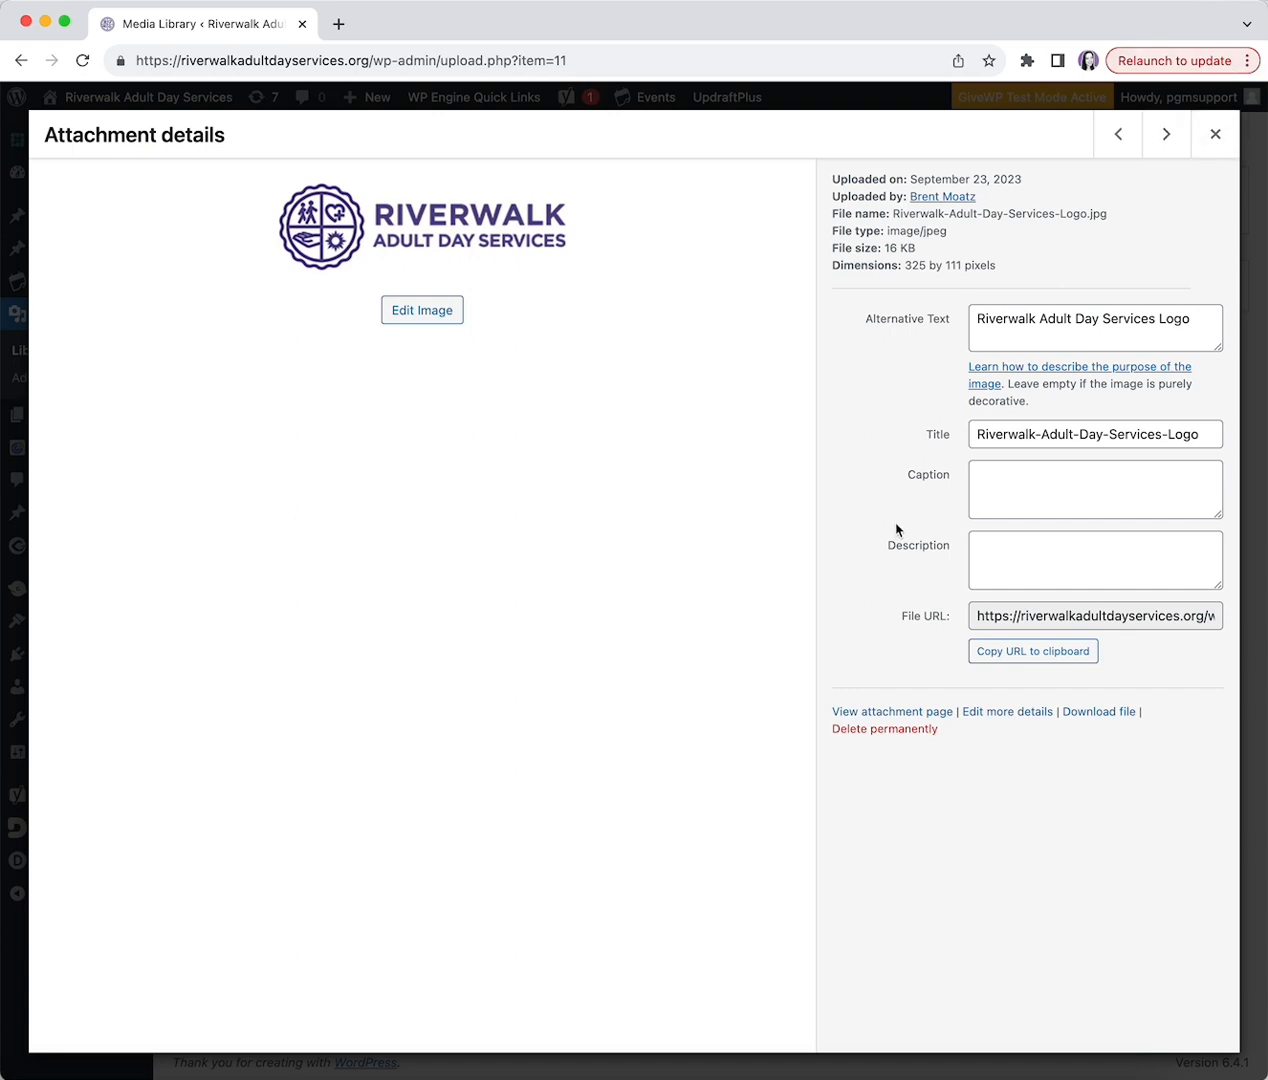
click(1215, 137)
click(1222, 285)
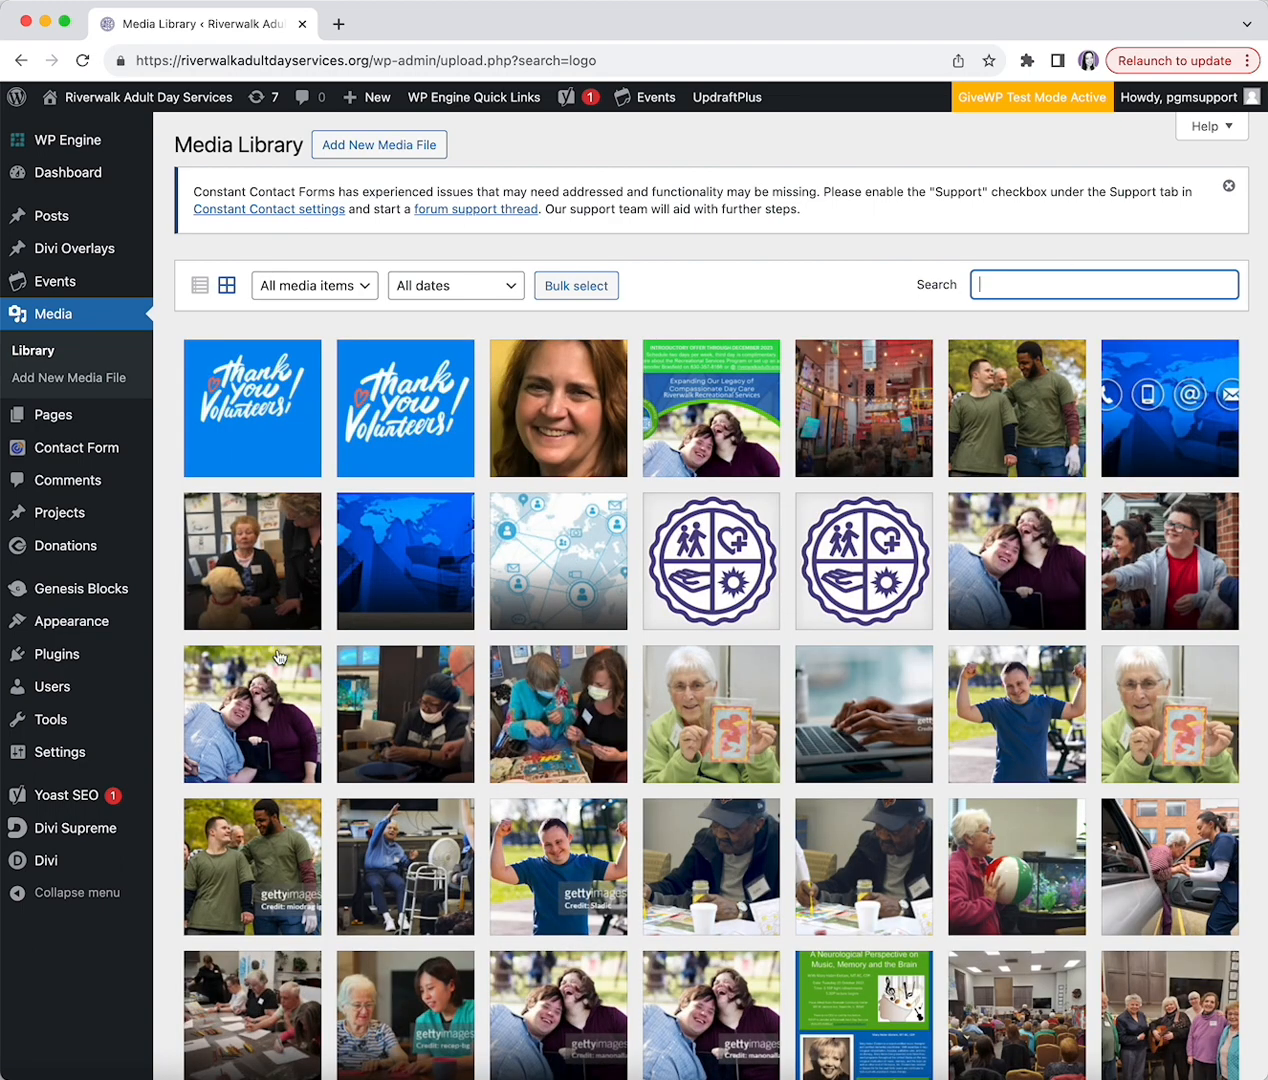
scroll(697, 762, down, 1)
scroll(697, 762, up, 1)
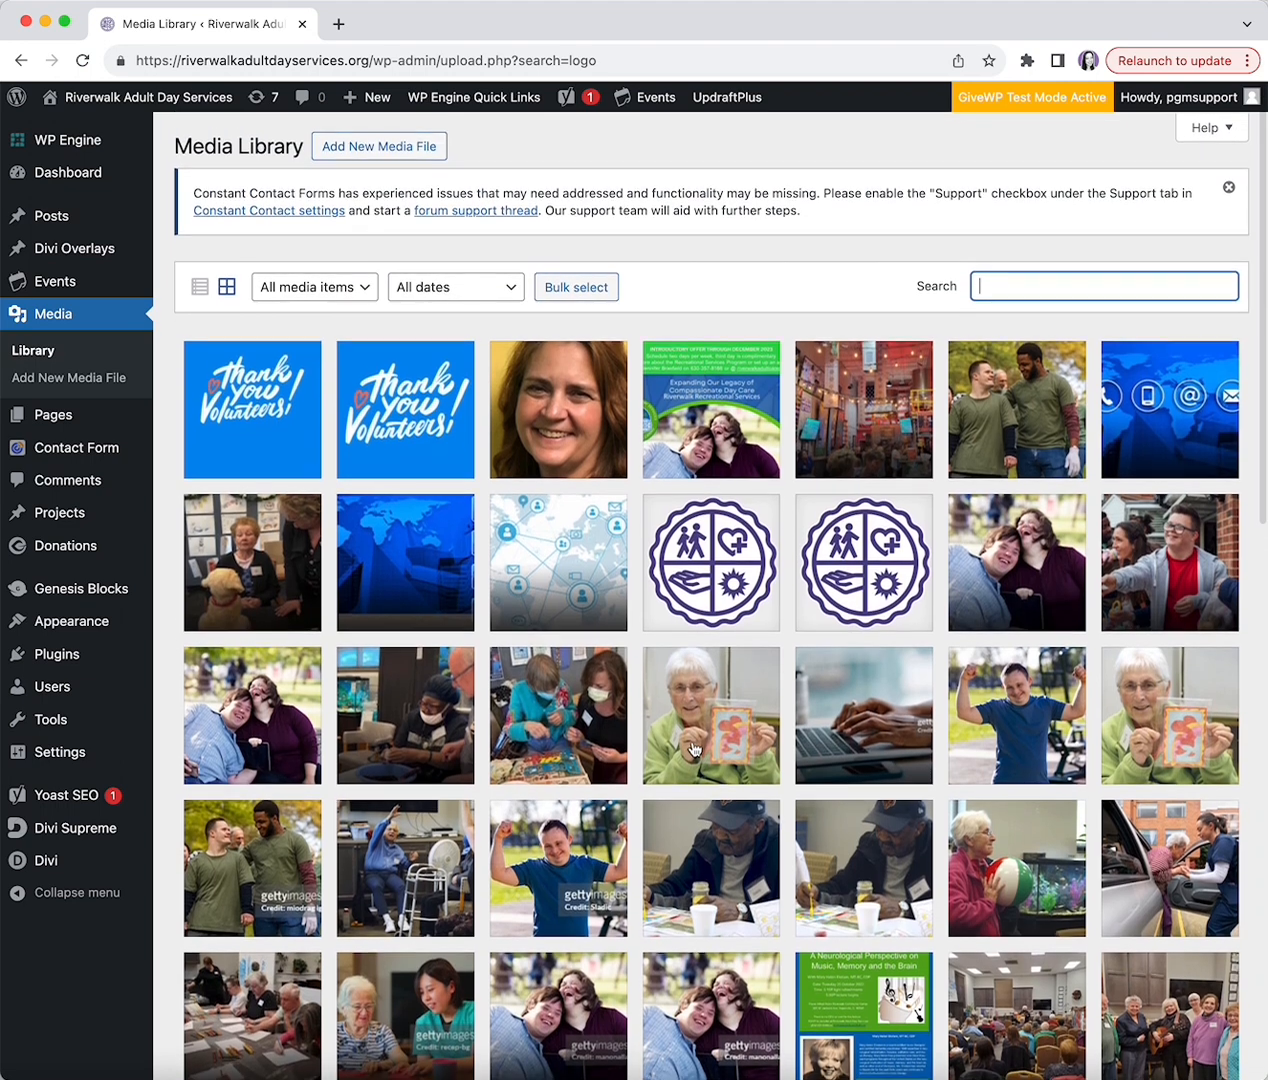
click(80, 420)
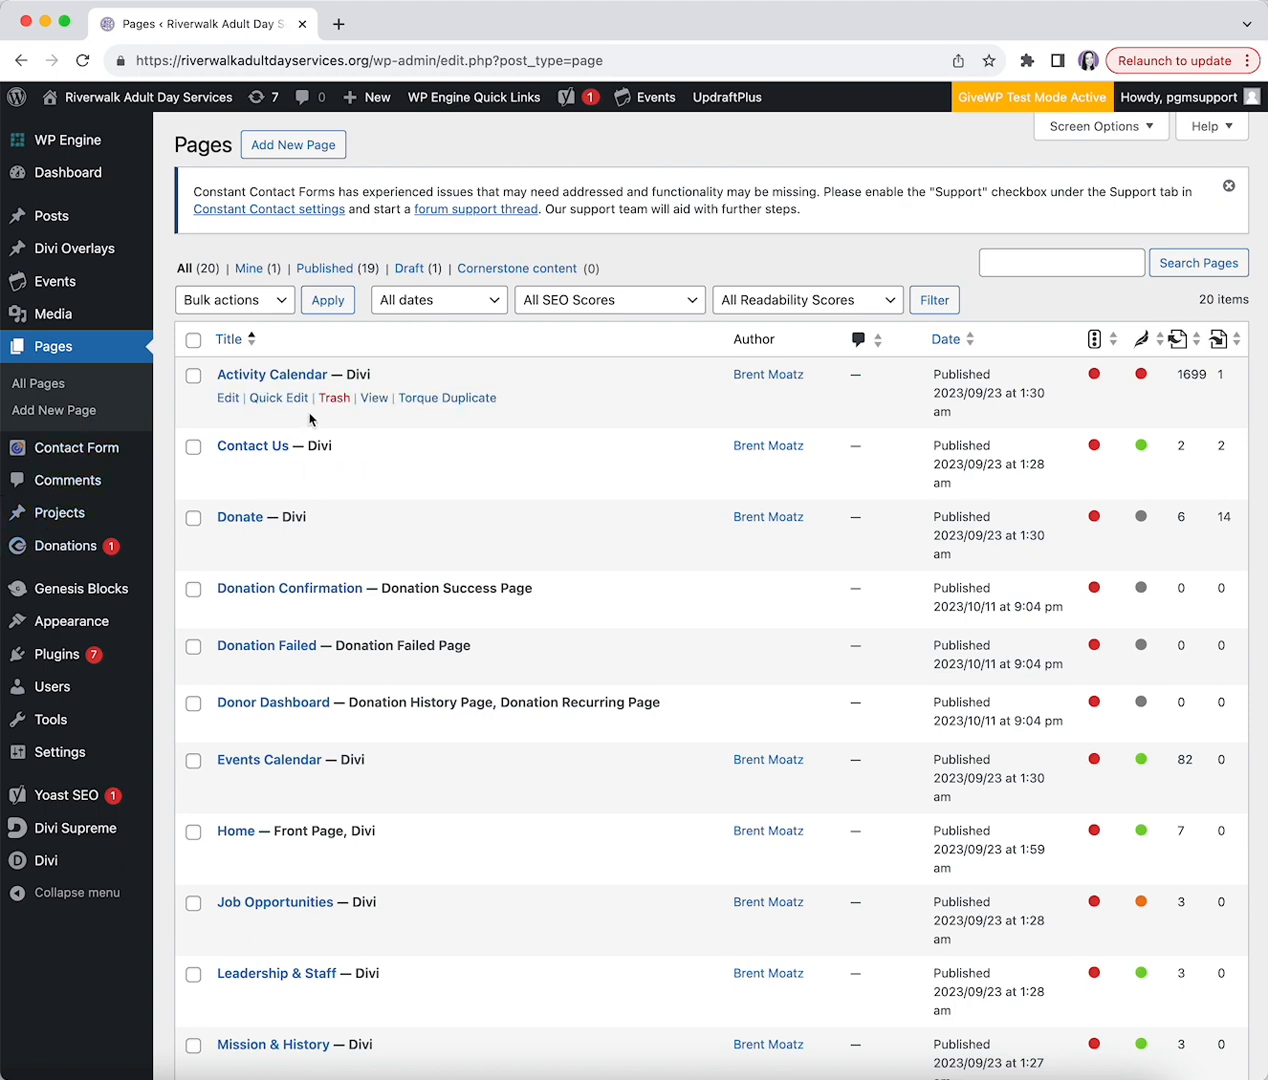
- Scroll down the Pages list and open the Contact Us page in the editor
scroll(478, 441, down, 1)
scroll(478, 441, down, 3)
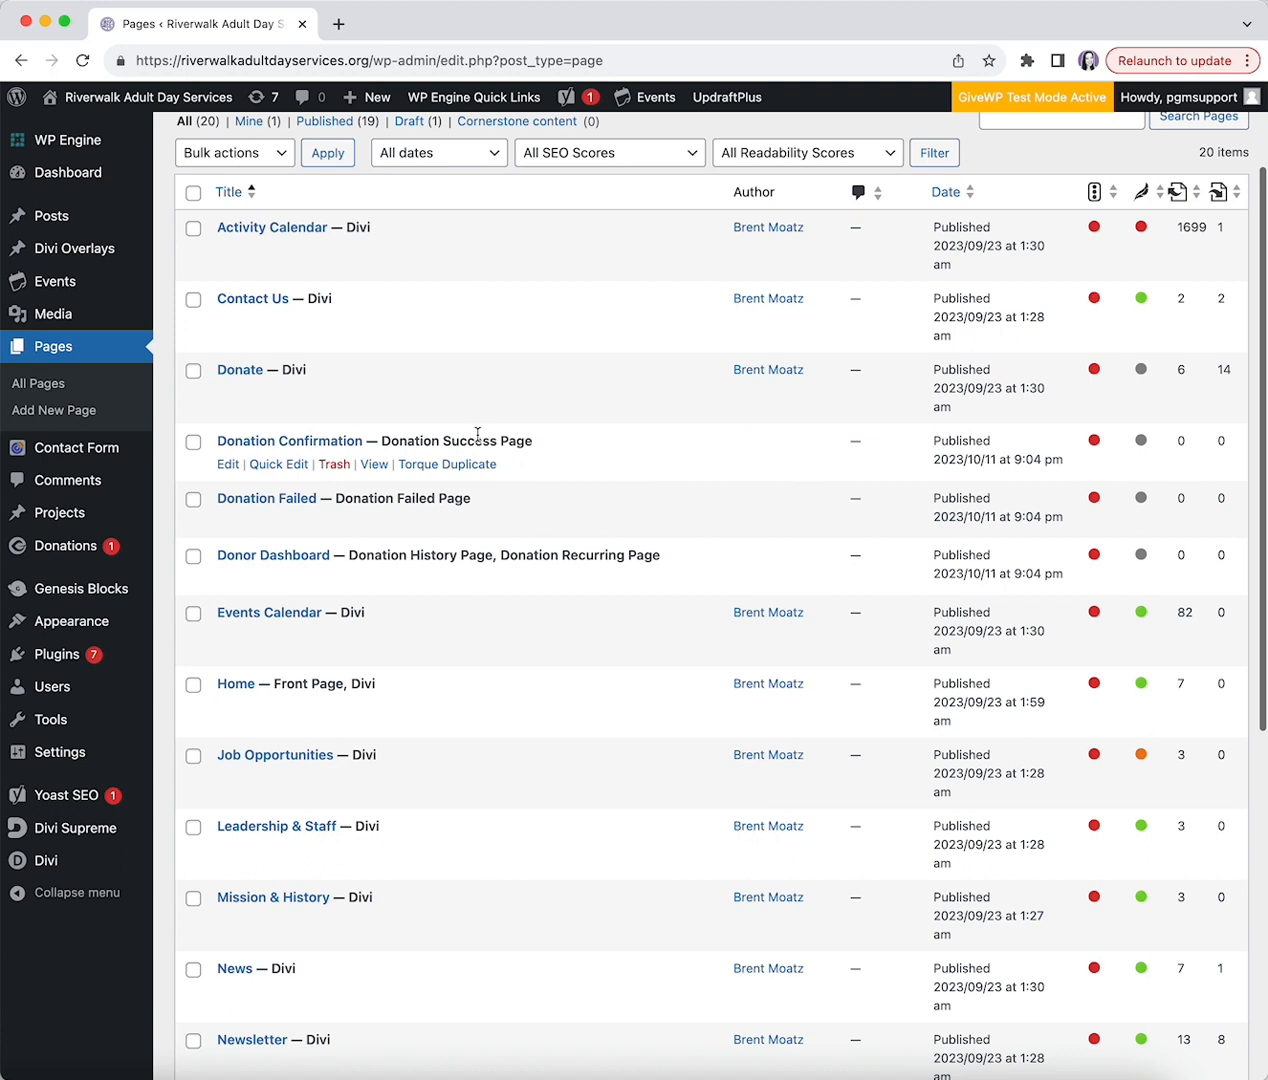
scroll(326, 830, down, 1)
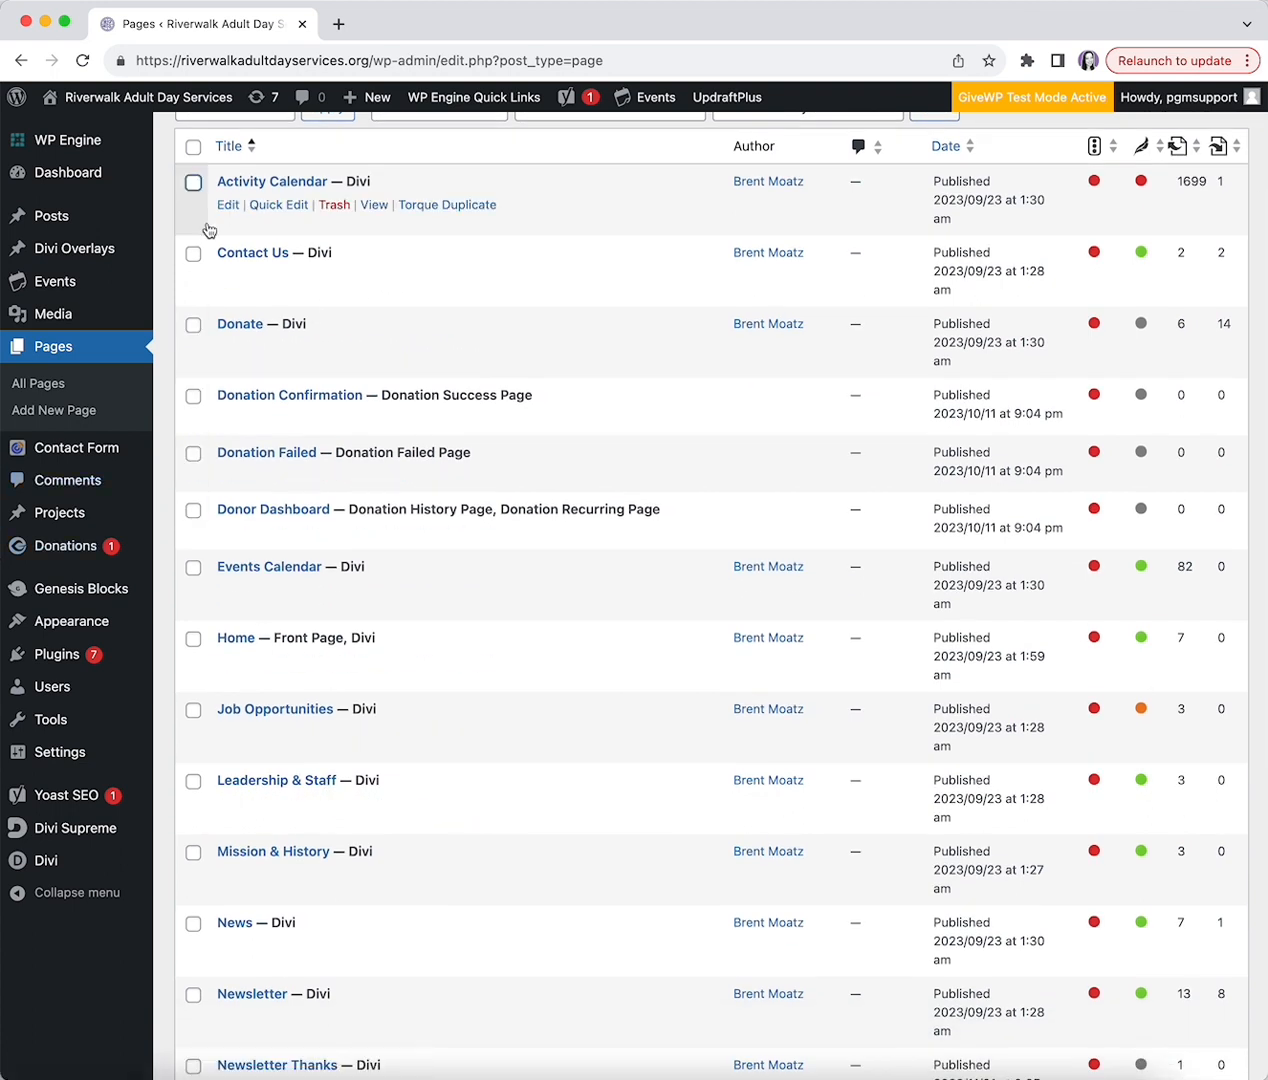
click(252, 257)
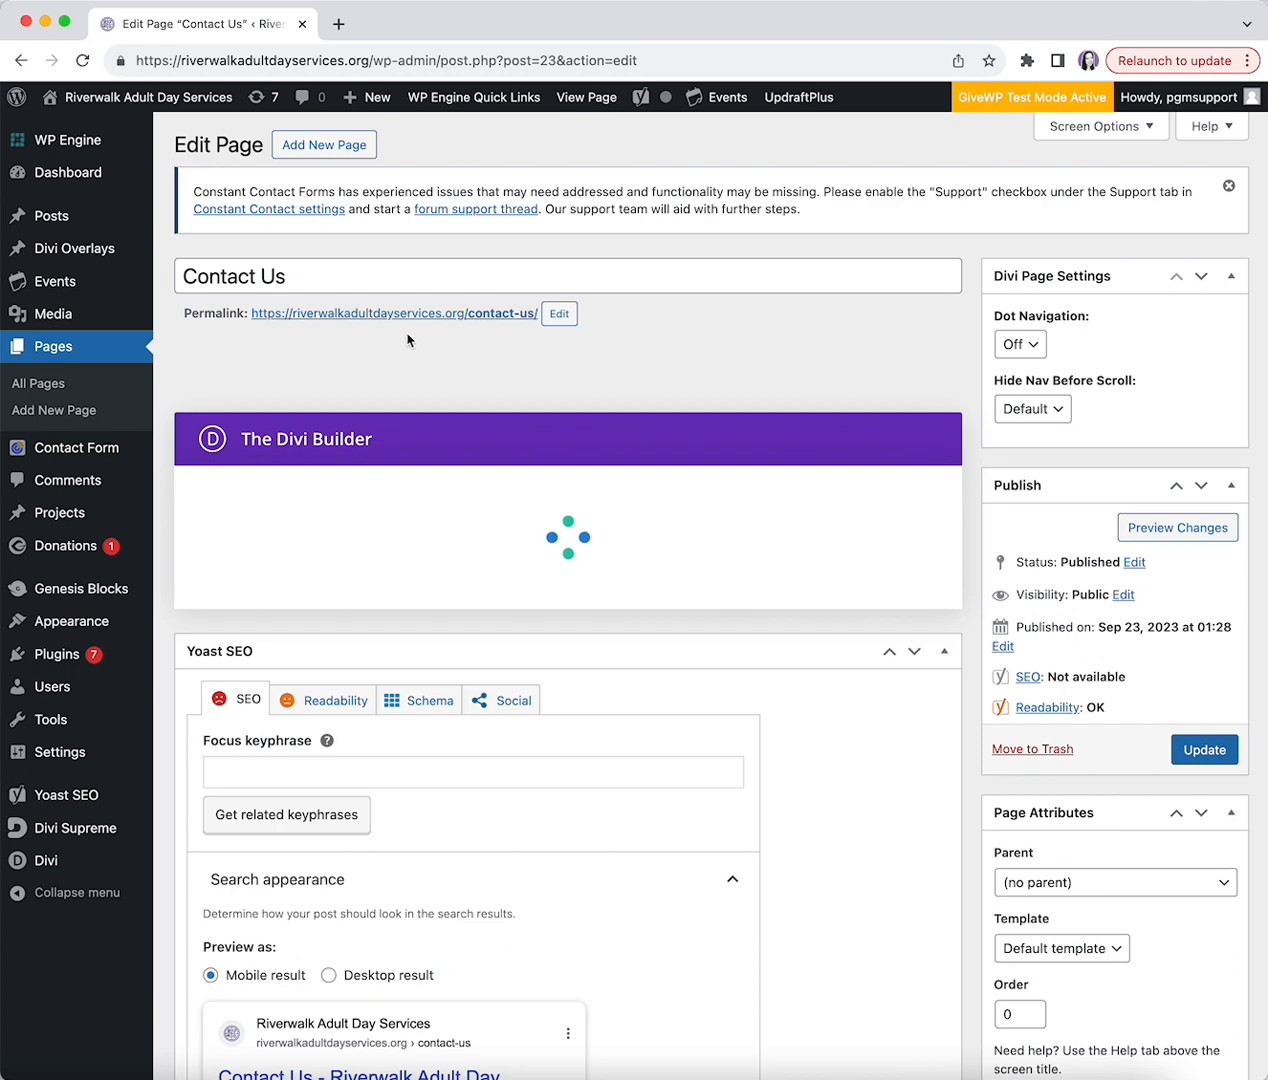
- Scroll through the loaded Contact Us layout: Button, Fullwidth Slider and Hero sections
scroll(220, 545, down, 2)
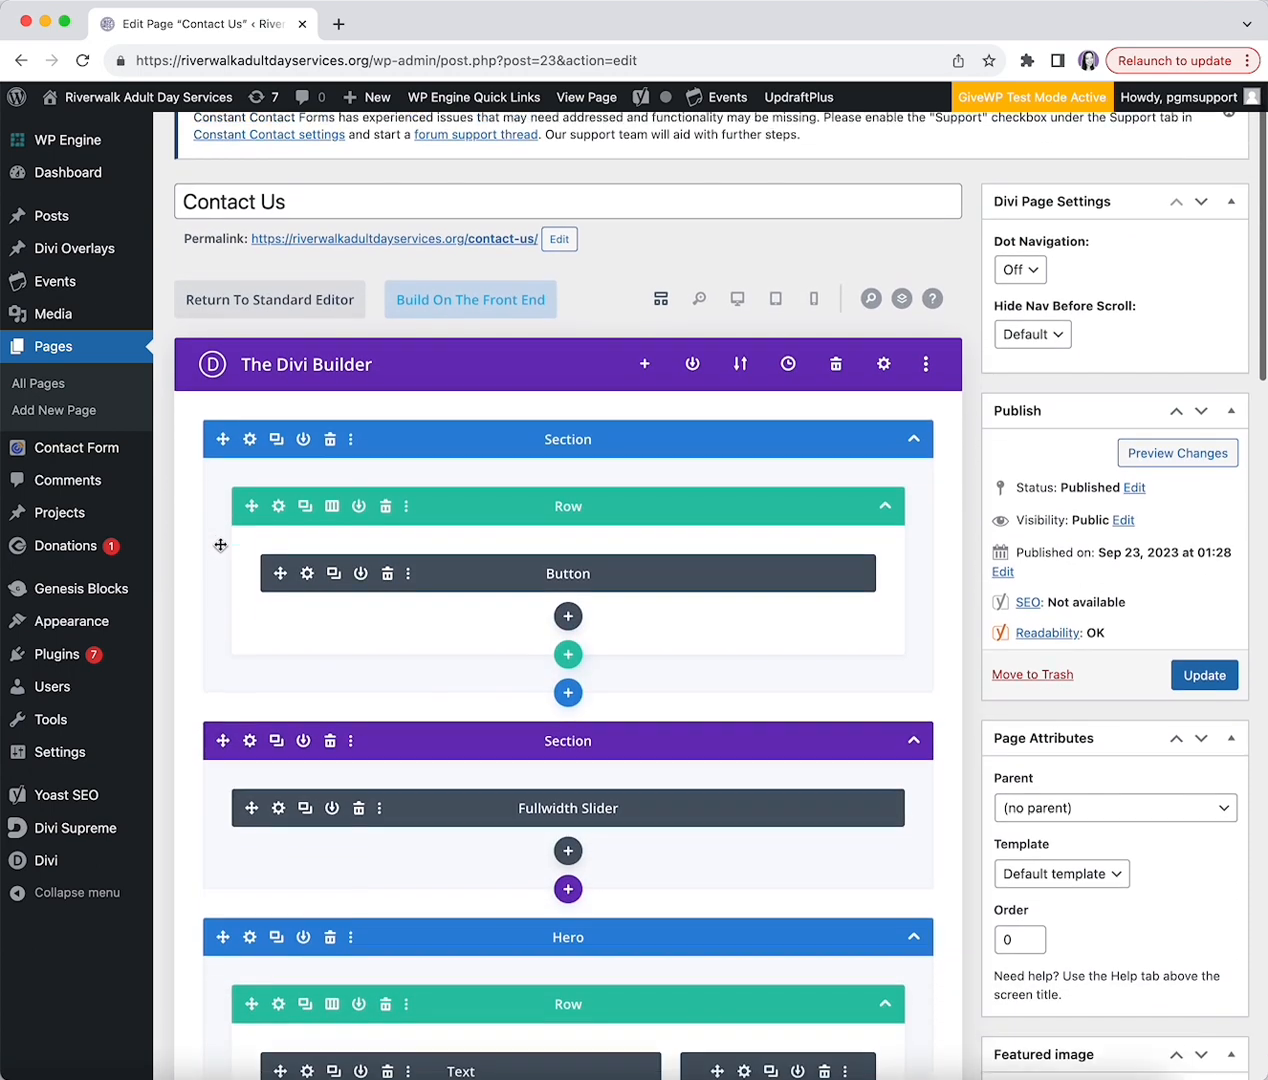
scroll(220, 545, down, 1)
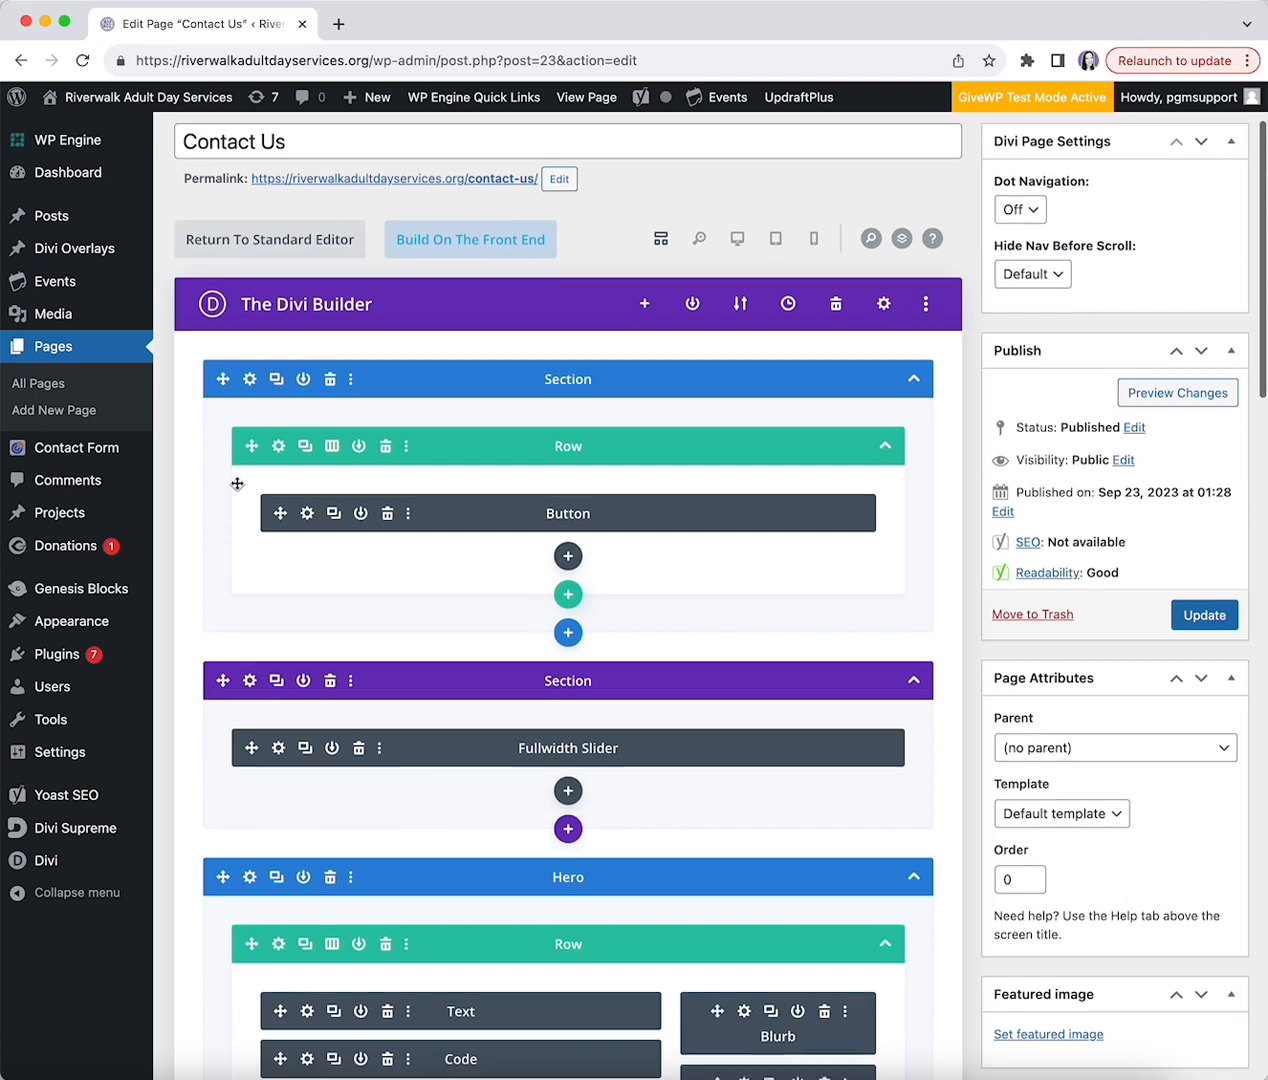
scroll(232, 483, up, 1)
mouse_move(168, 434)
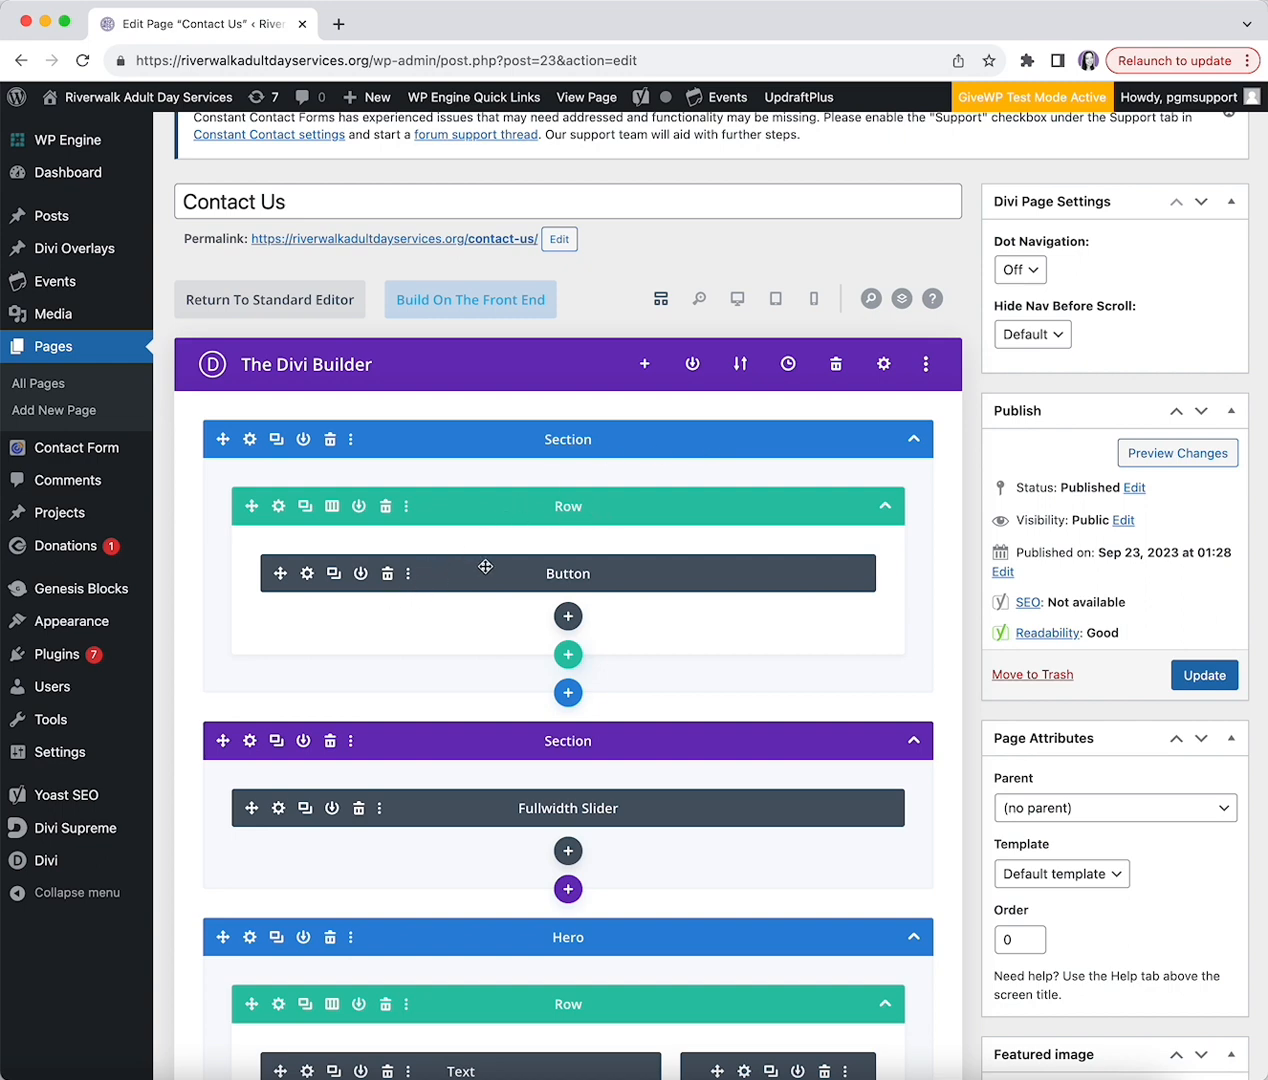
scroll(573, 573, down, 5)
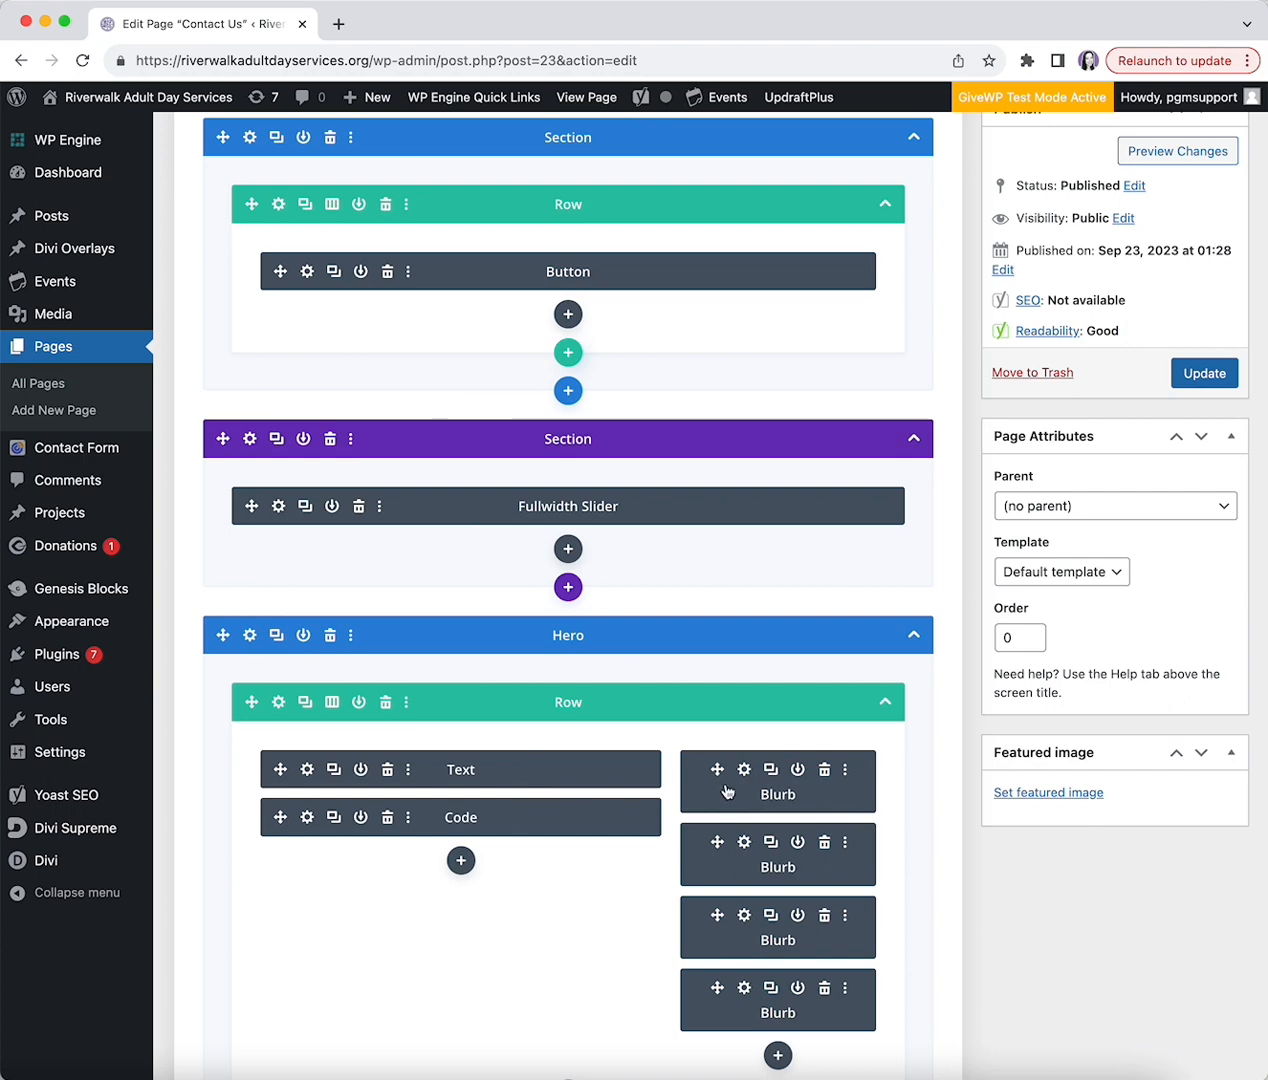
scroll(465, 770, up, 6)
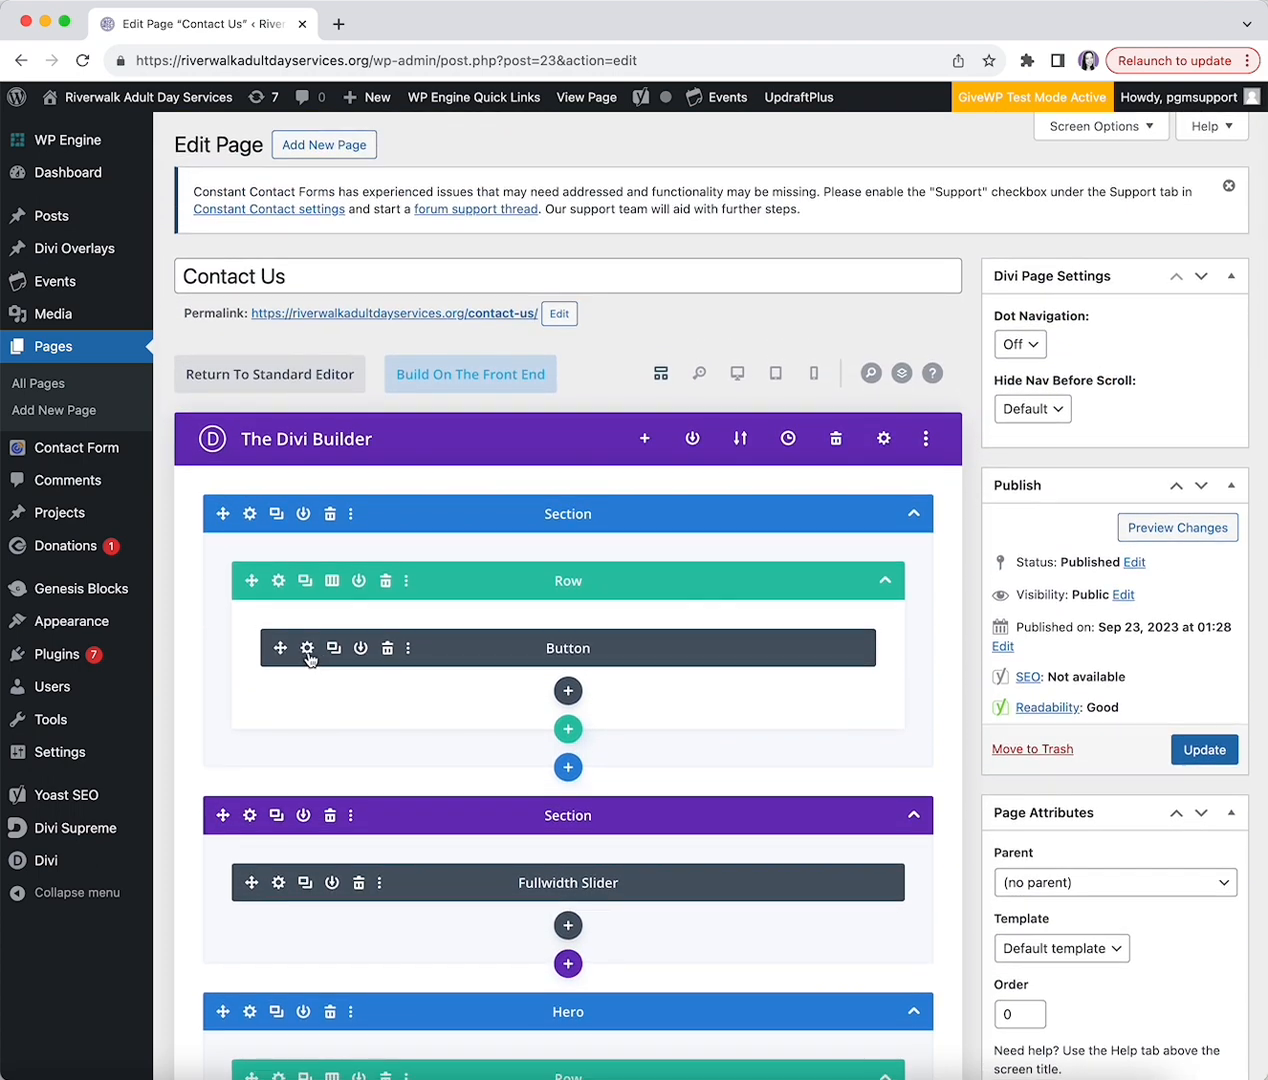
- Open the Button module's settings and cancel, leaving its DONATE text unchanged
click(308, 648)
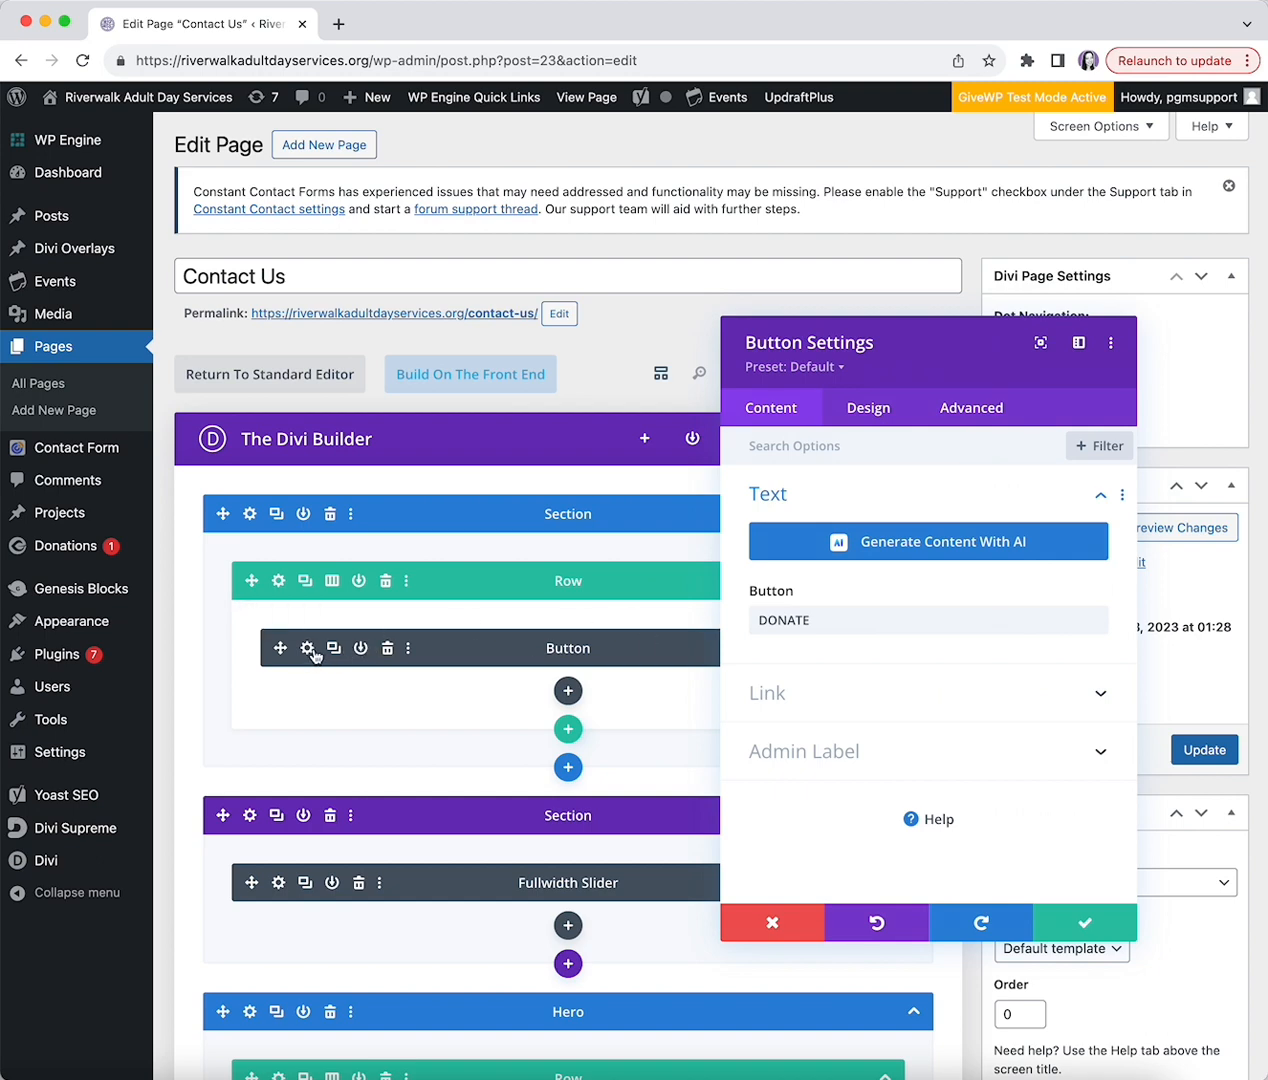
double_click(823, 621)
click(776, 920)
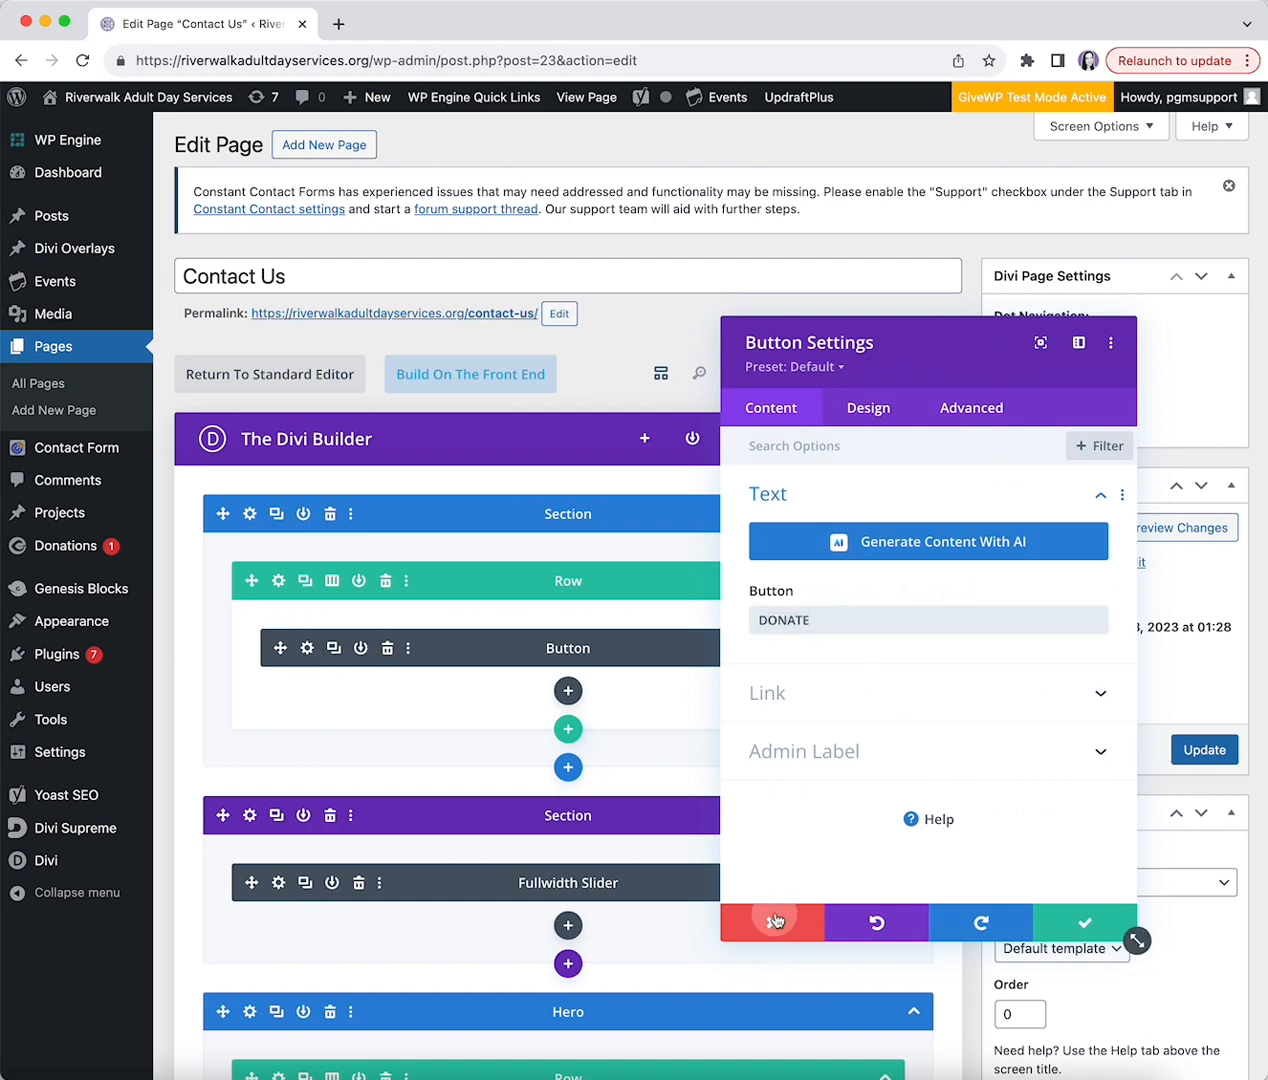
- Switch the Contact Us page into Divi's front-end Visual Builder
scroll(290, 522, down, 3)
scroll(290, 465, up, 3)
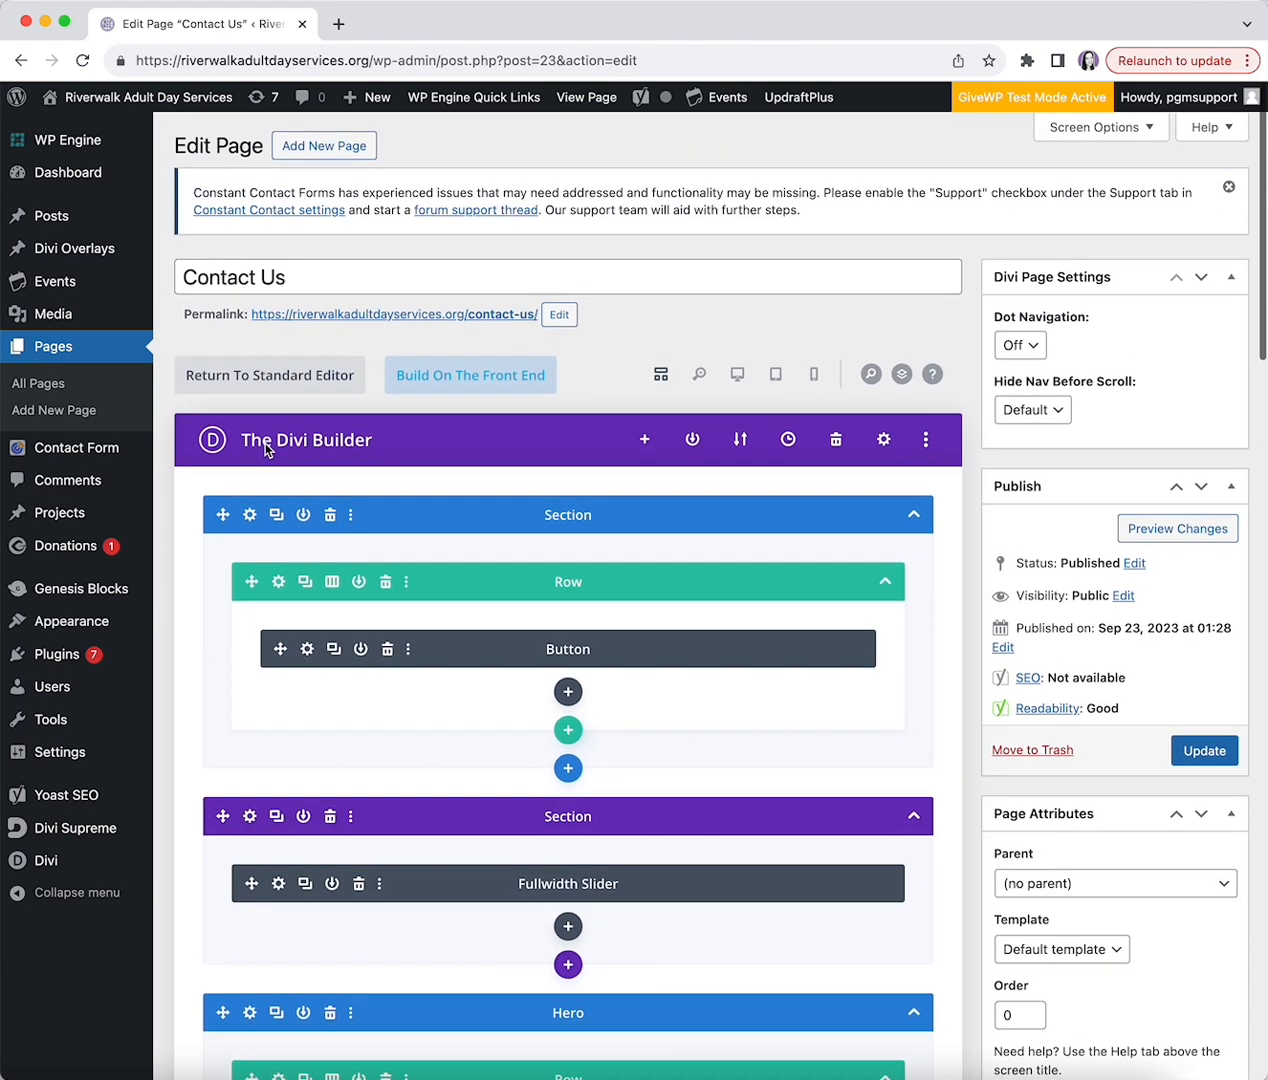
click(411, 377)
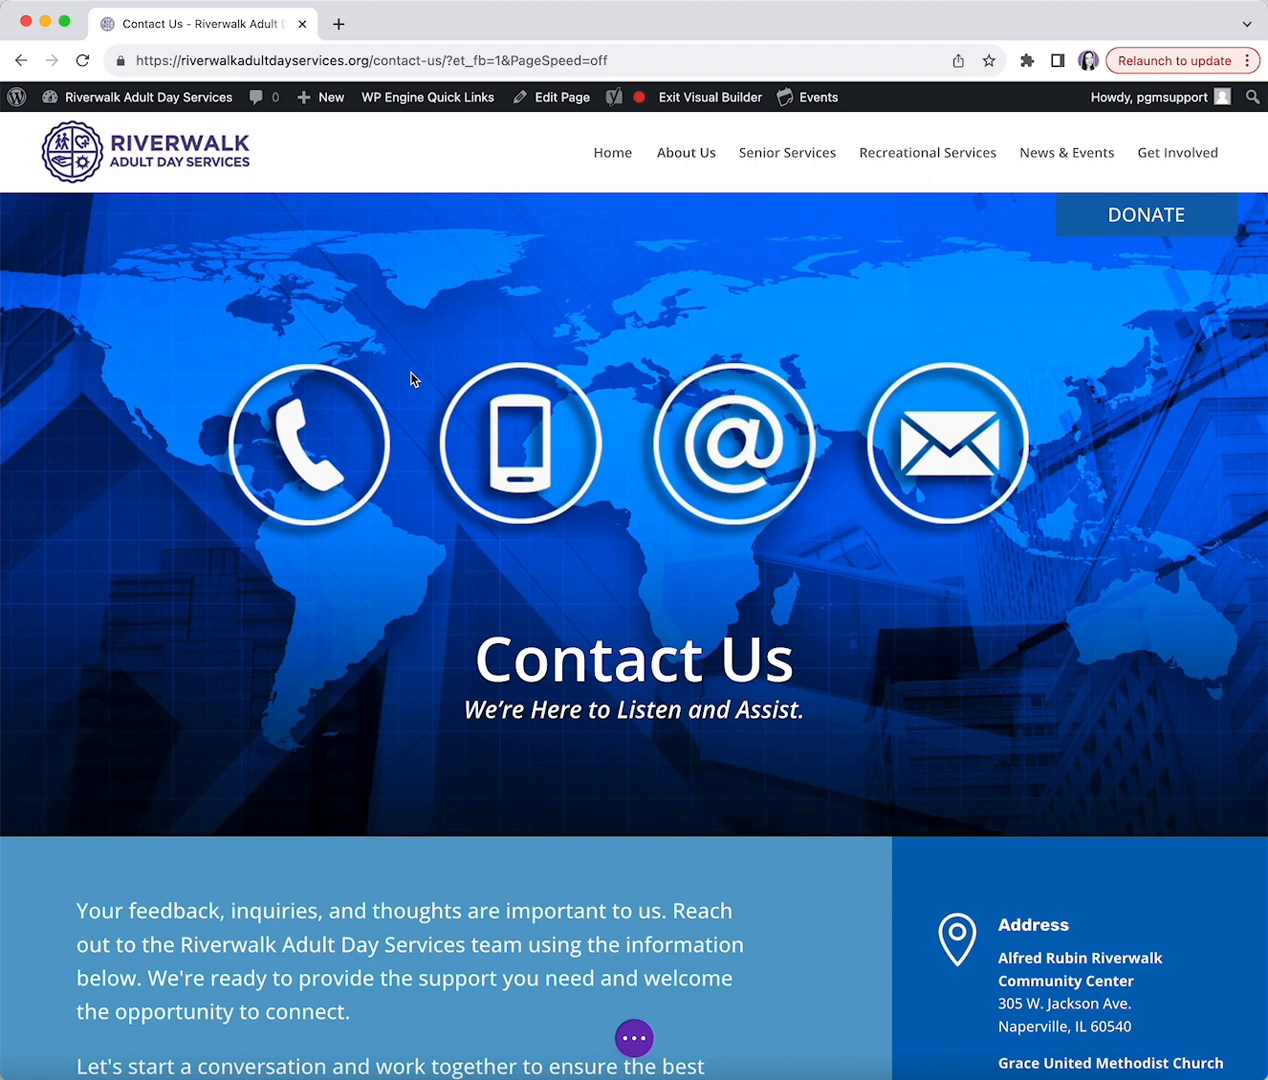
- Drag the intro text module below the contact form, then undo so it stays above
scroll(600, 445, down, 4)
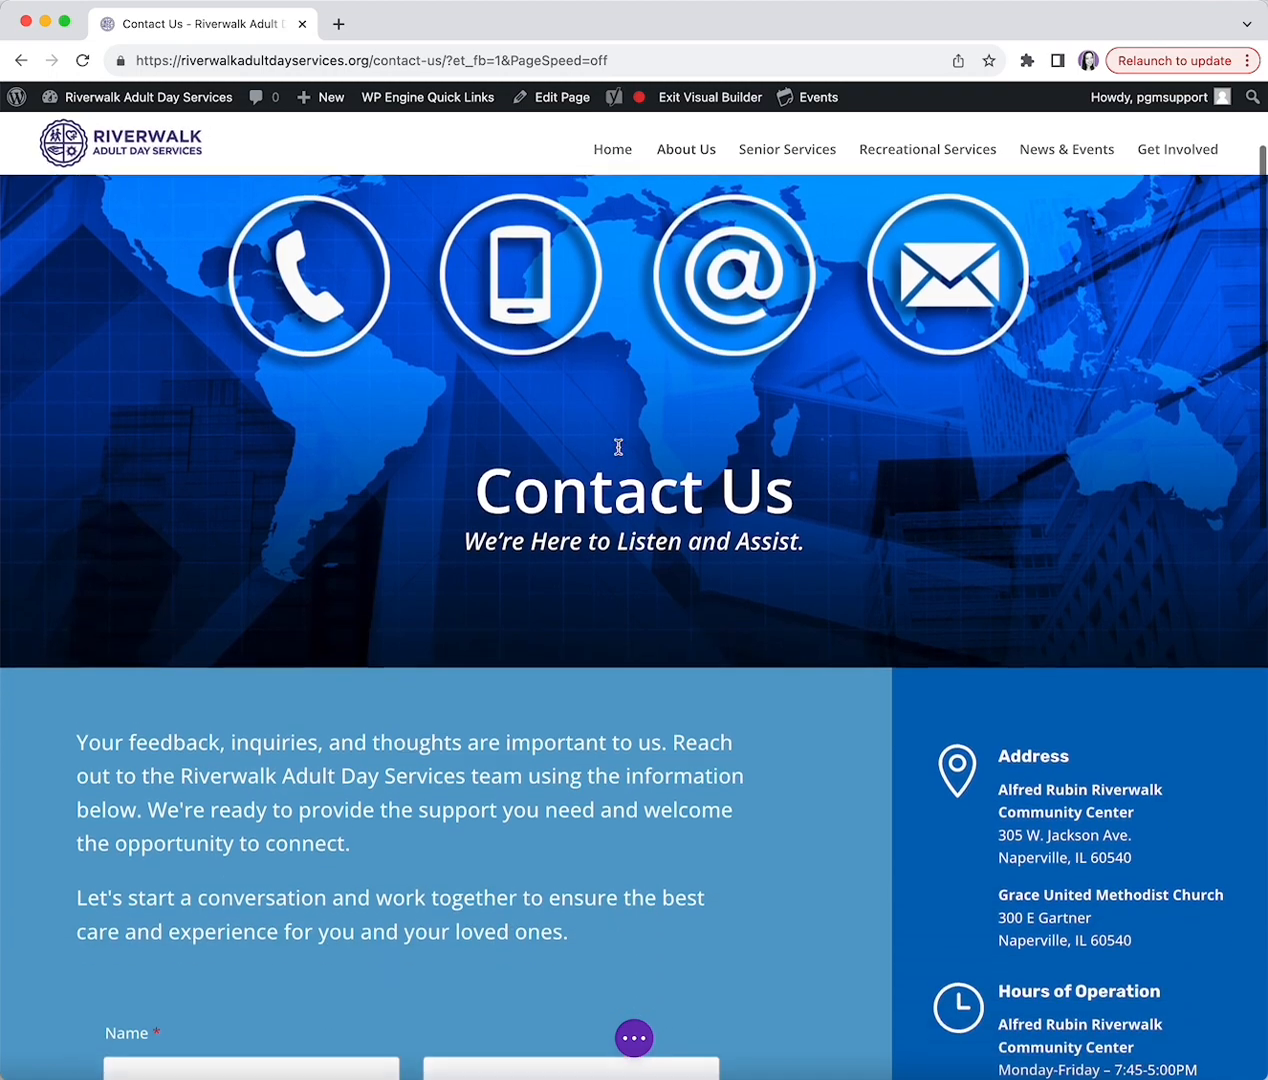
scroll(399, 386, up, 4)
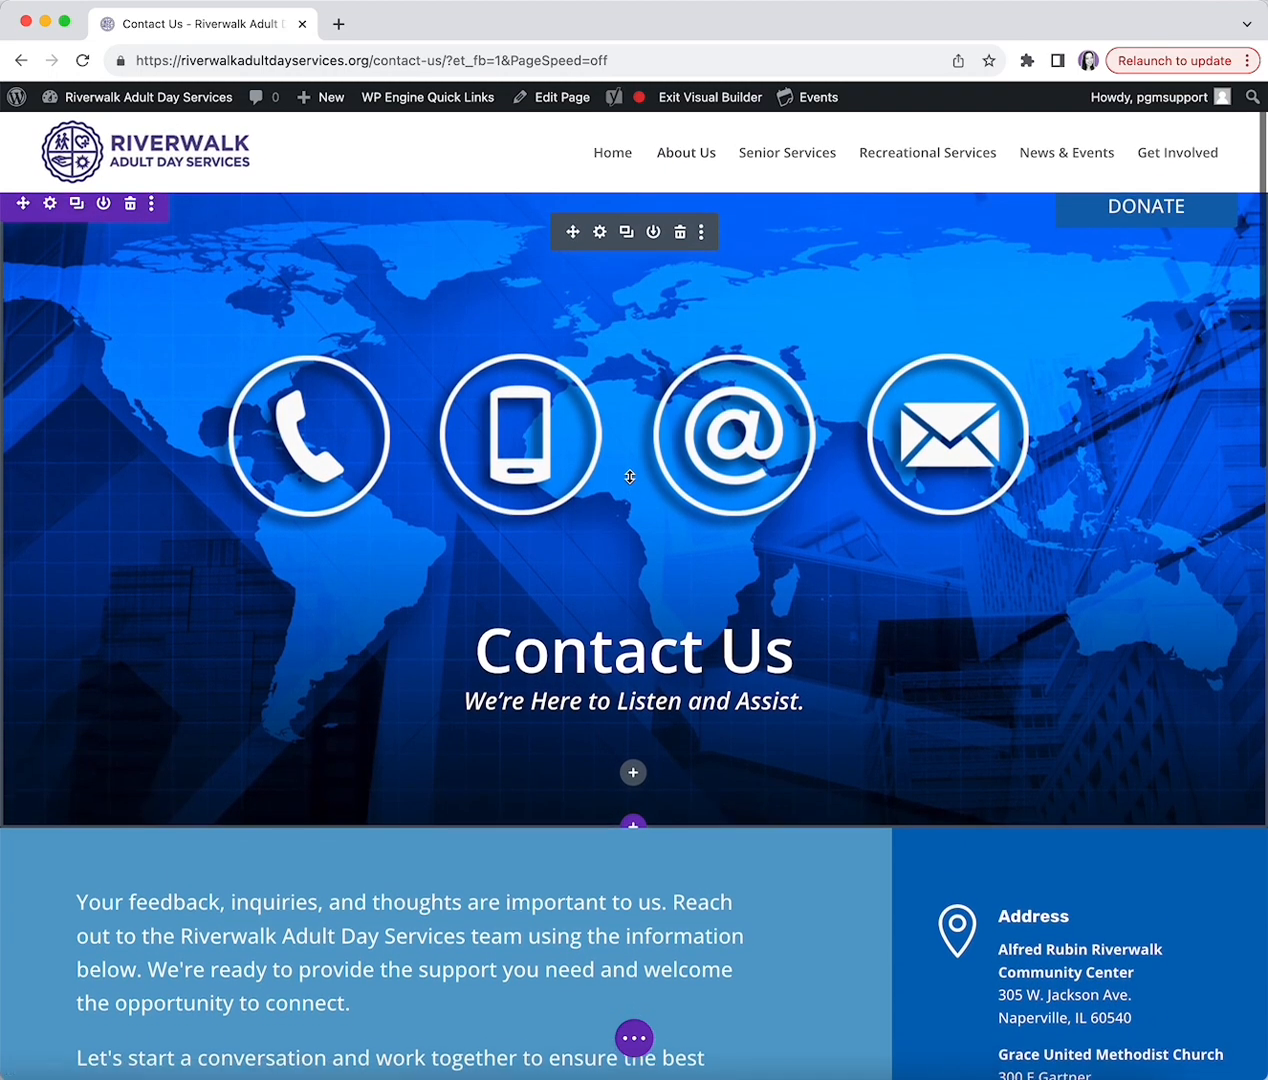
scroll(340, 319, up, 1)
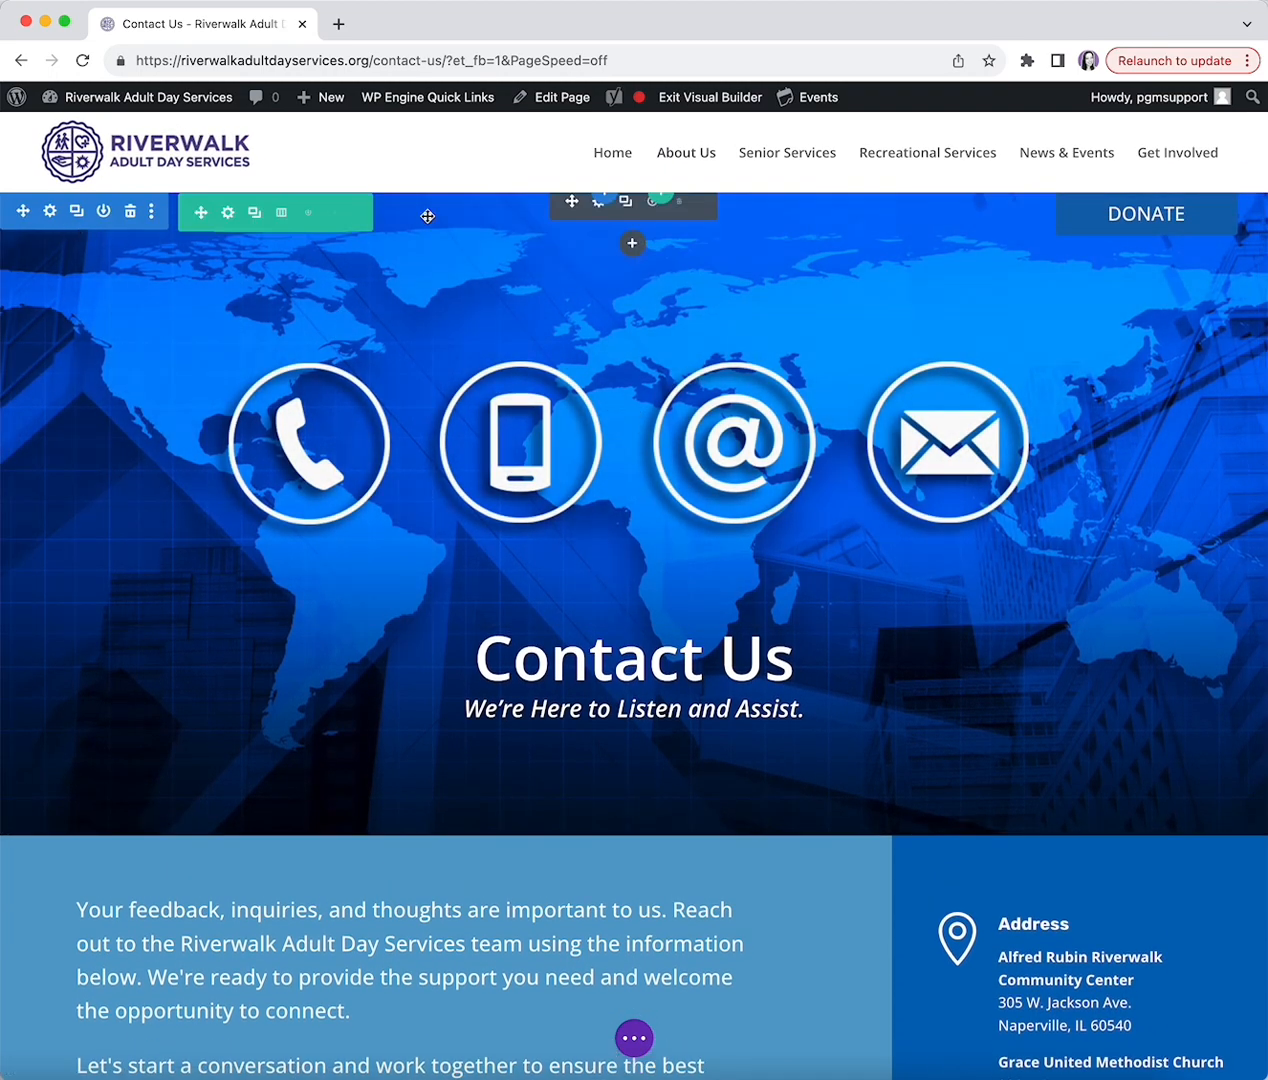
scroll(546, 758, down, 7)
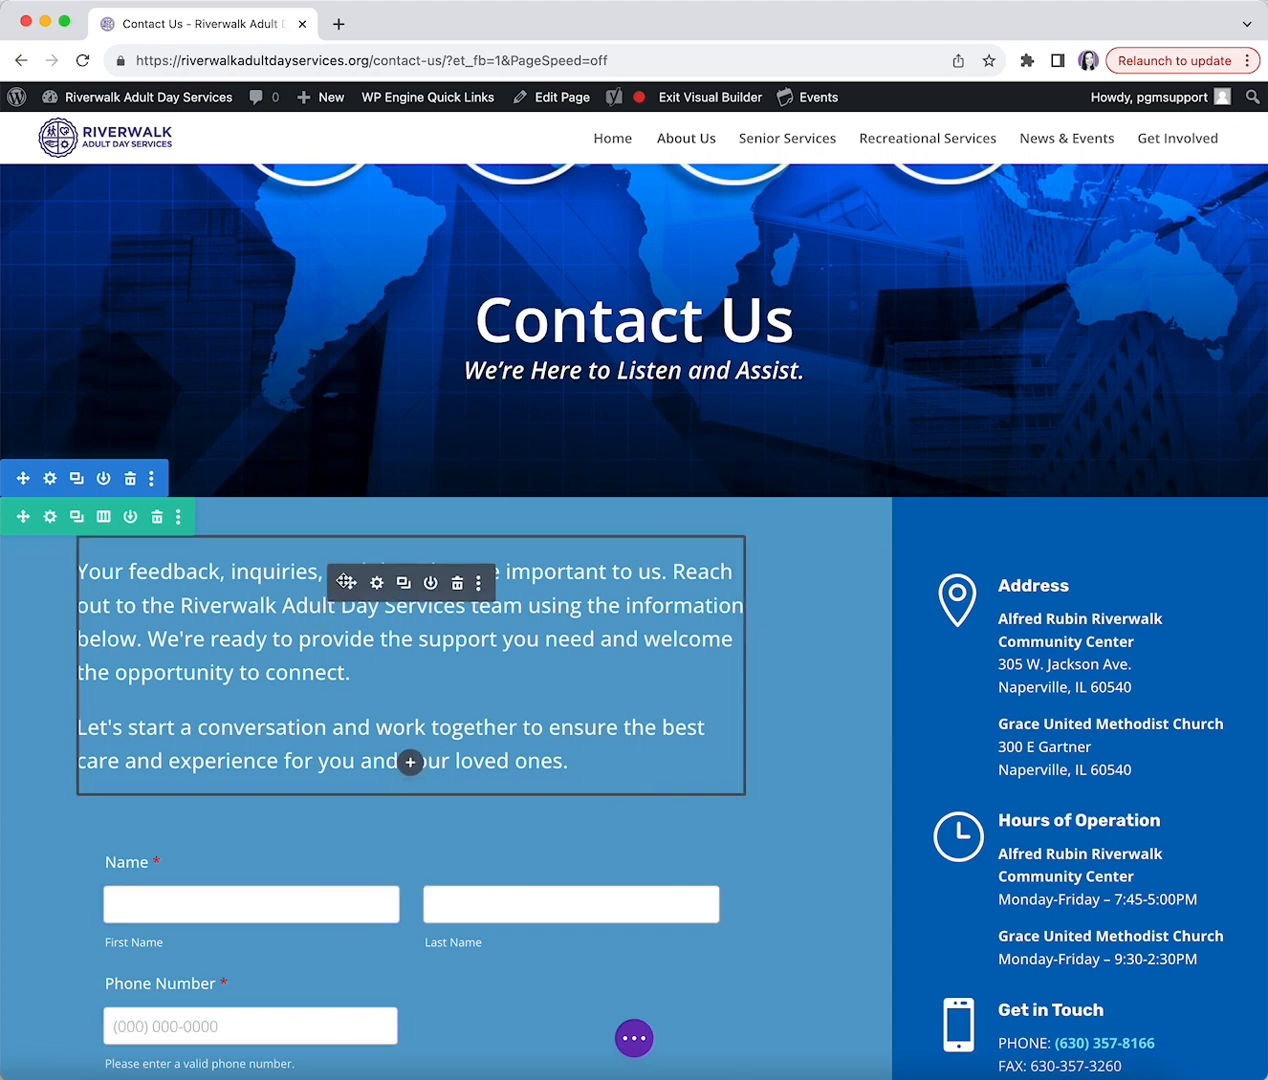
drag(346, 582, 288, 894)
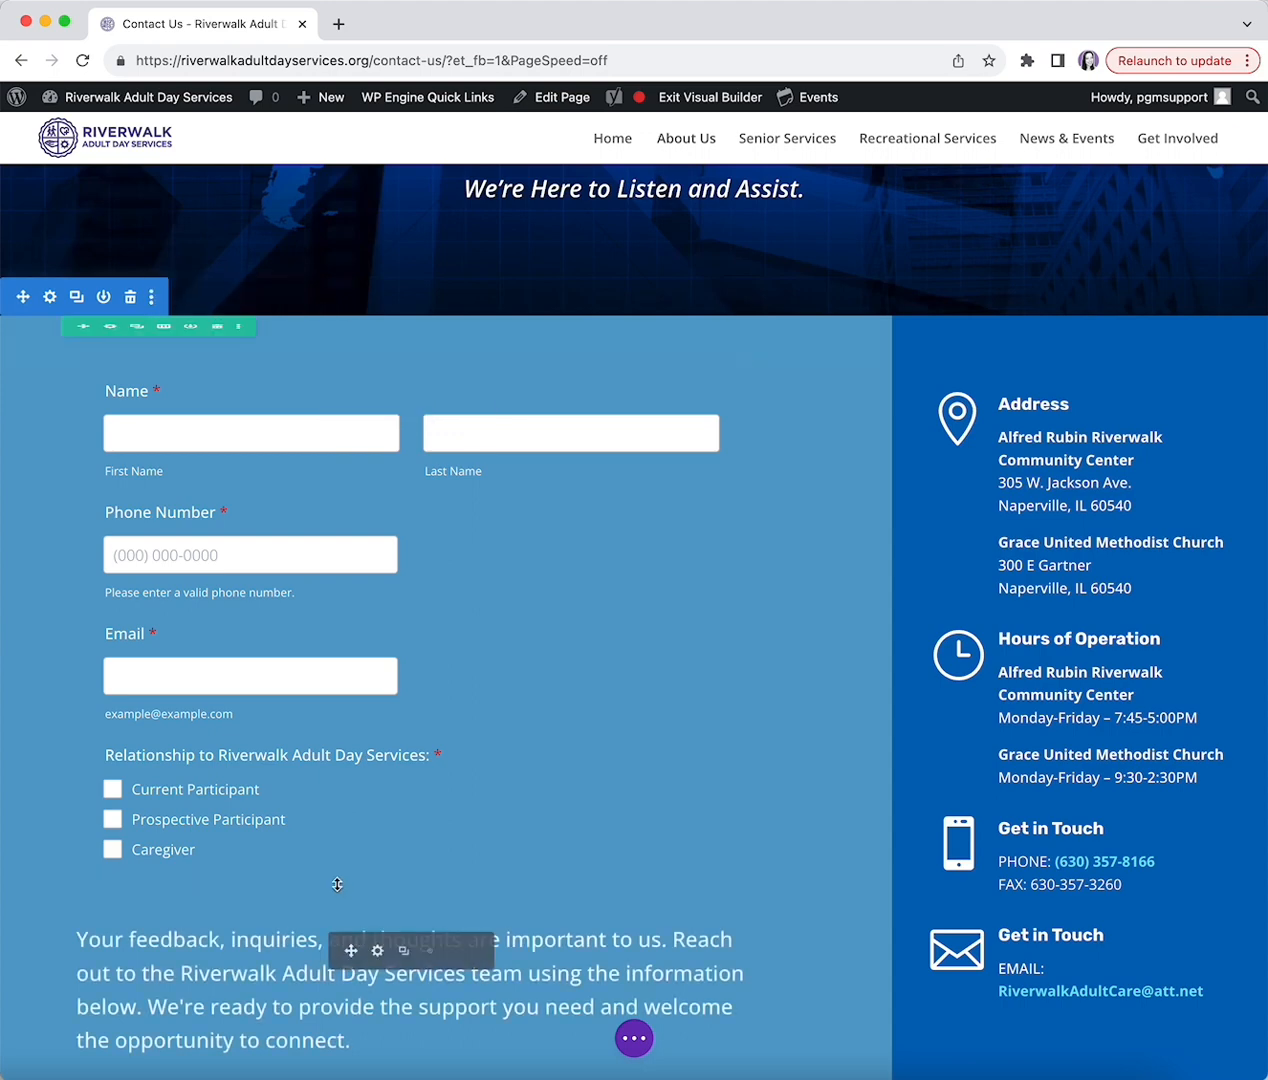
scroll(339, 886, down, 2)
scroll(339, 880, up, 4)
scroll(345, 955, down, 1)
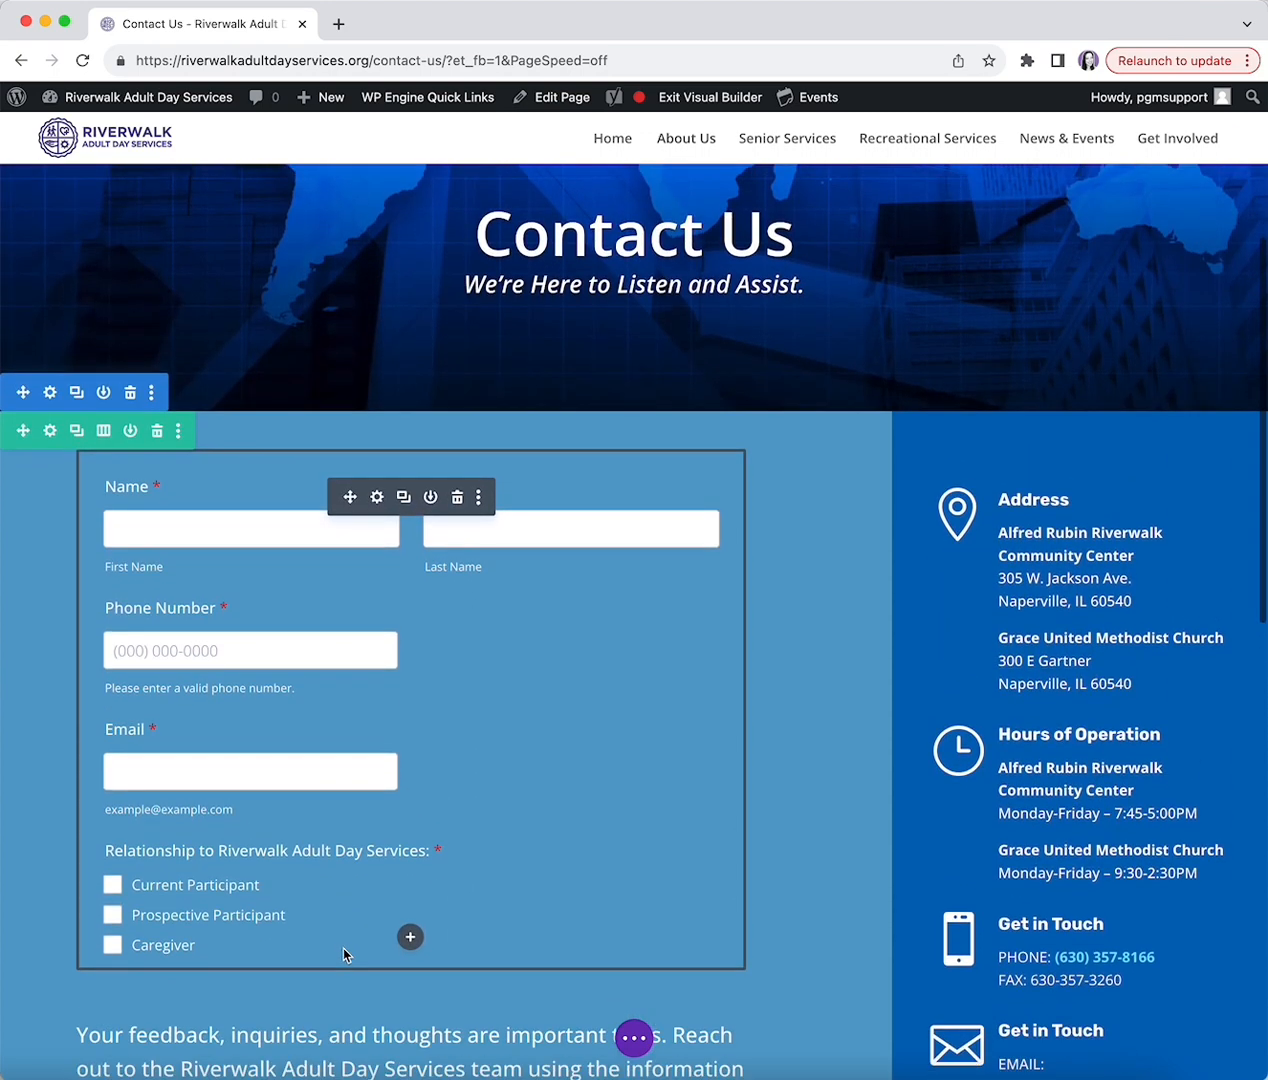
key(super+z)
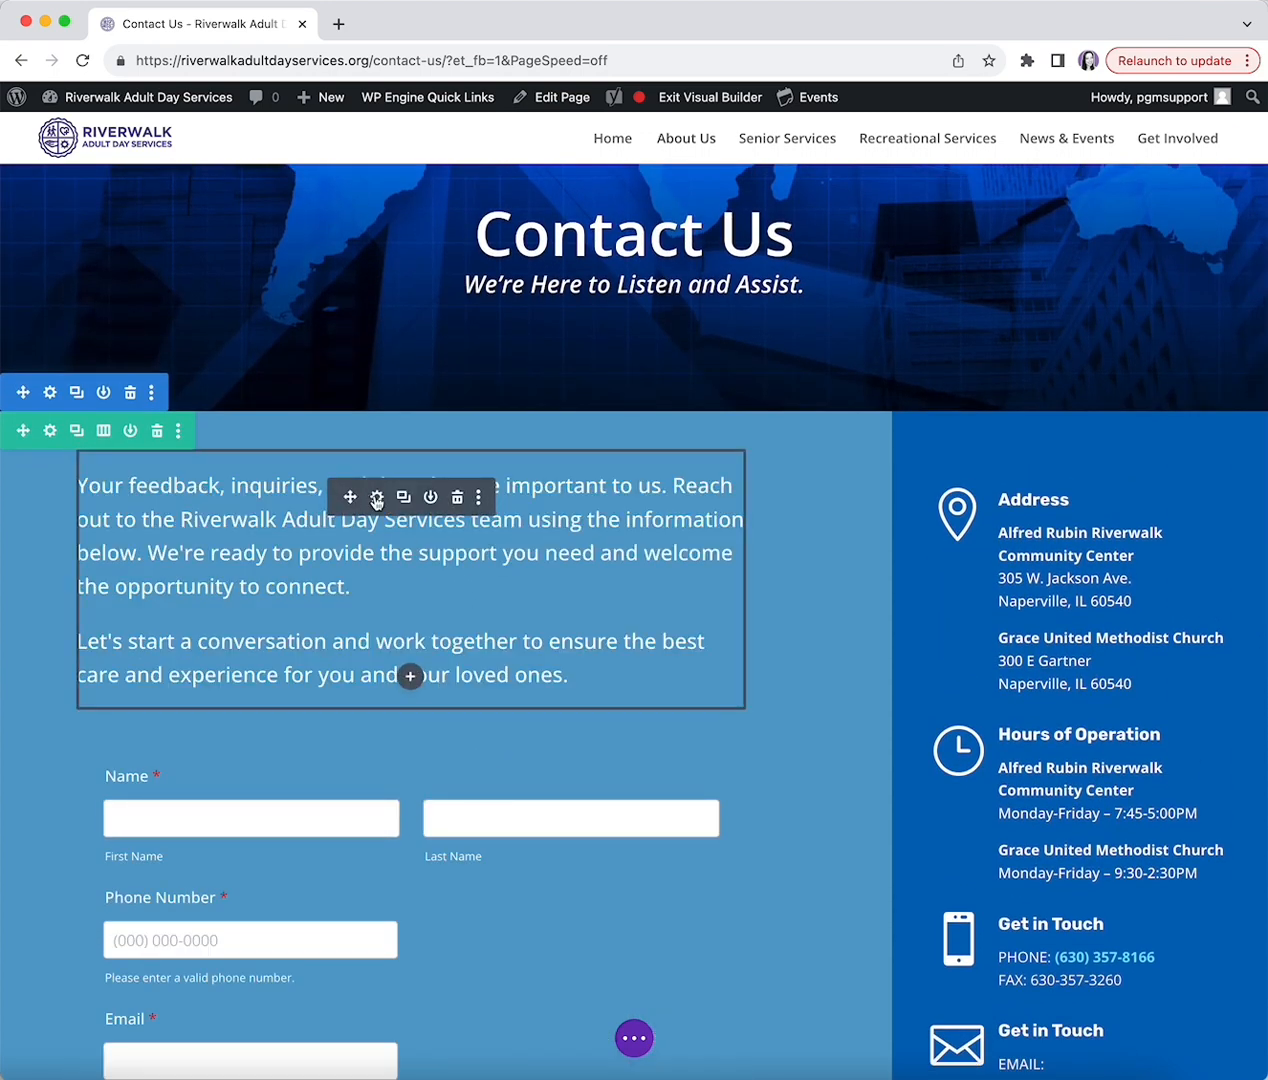
- Open the intro paragraph's Text Settings and expand then collapse its Background options
click(376, 498)
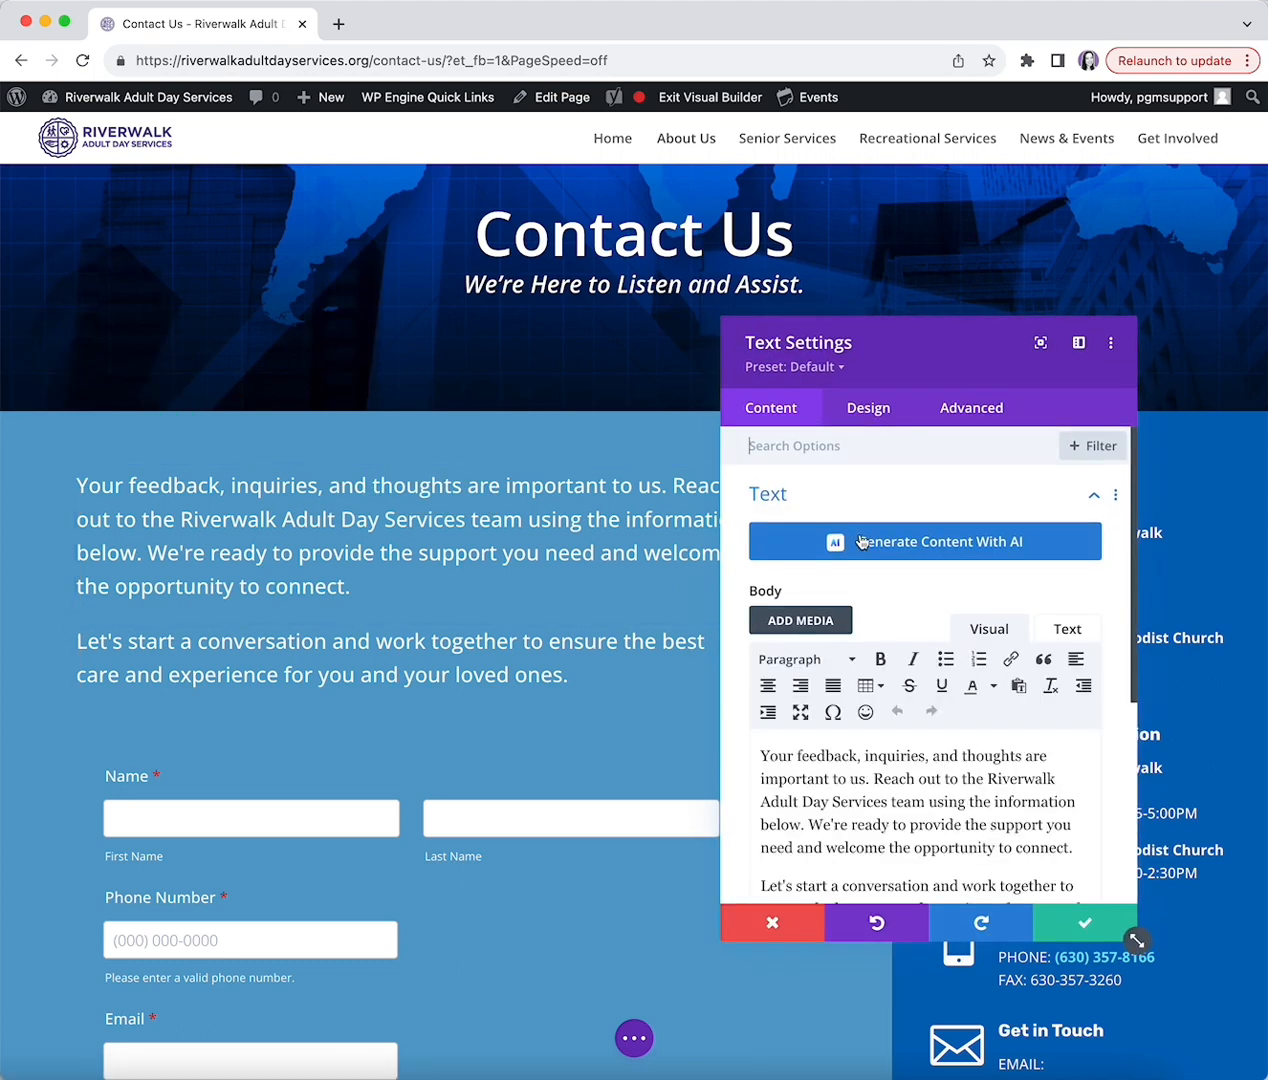
scroll(872, 770, down, 5)
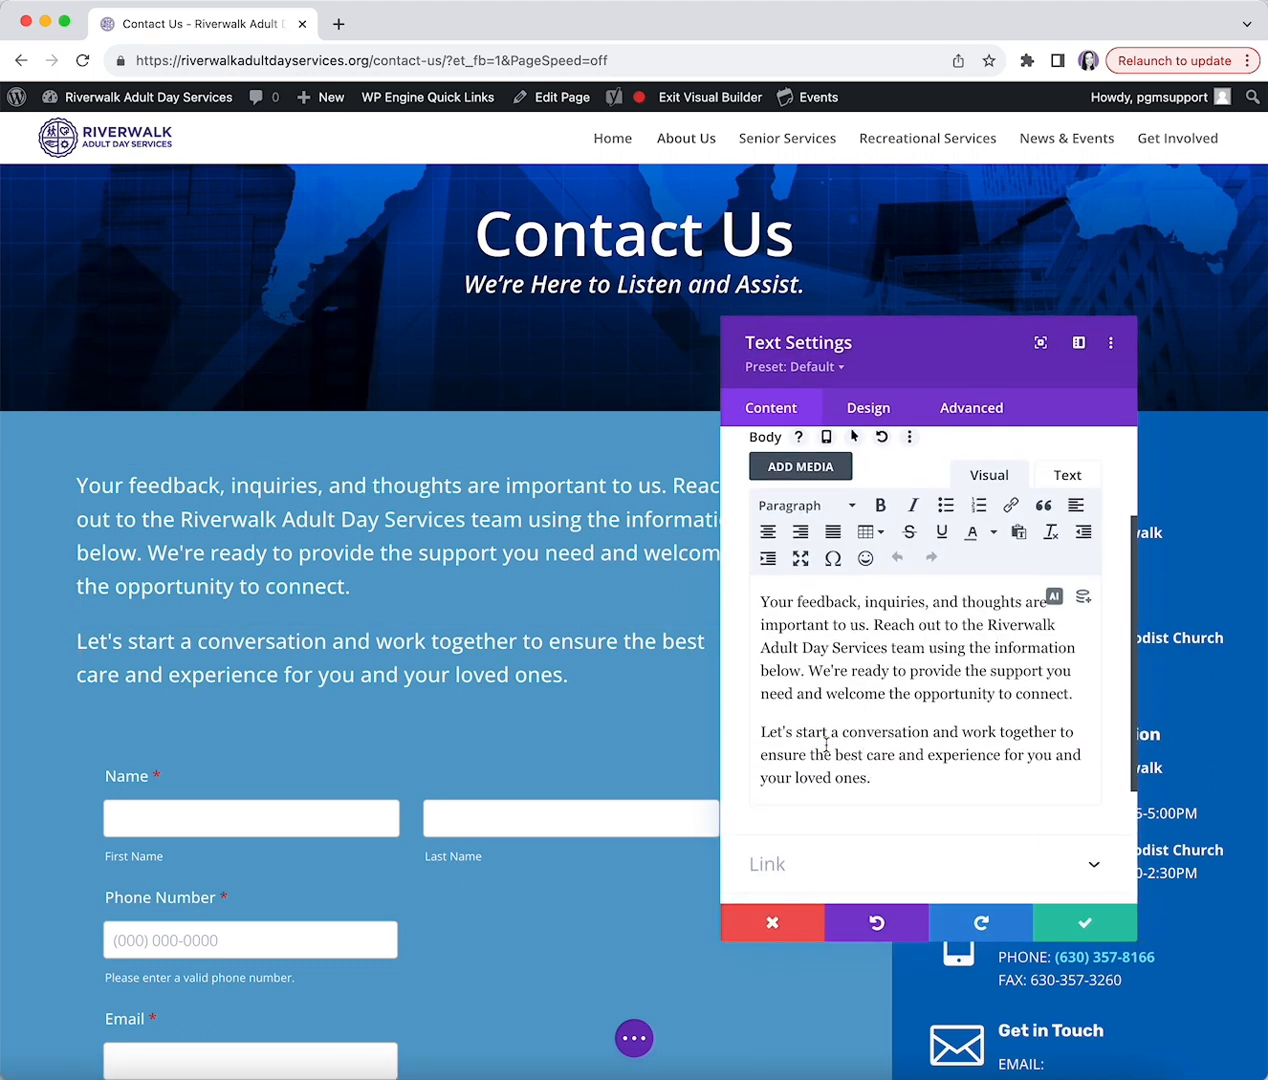
scroll(818, 680, down, 5)
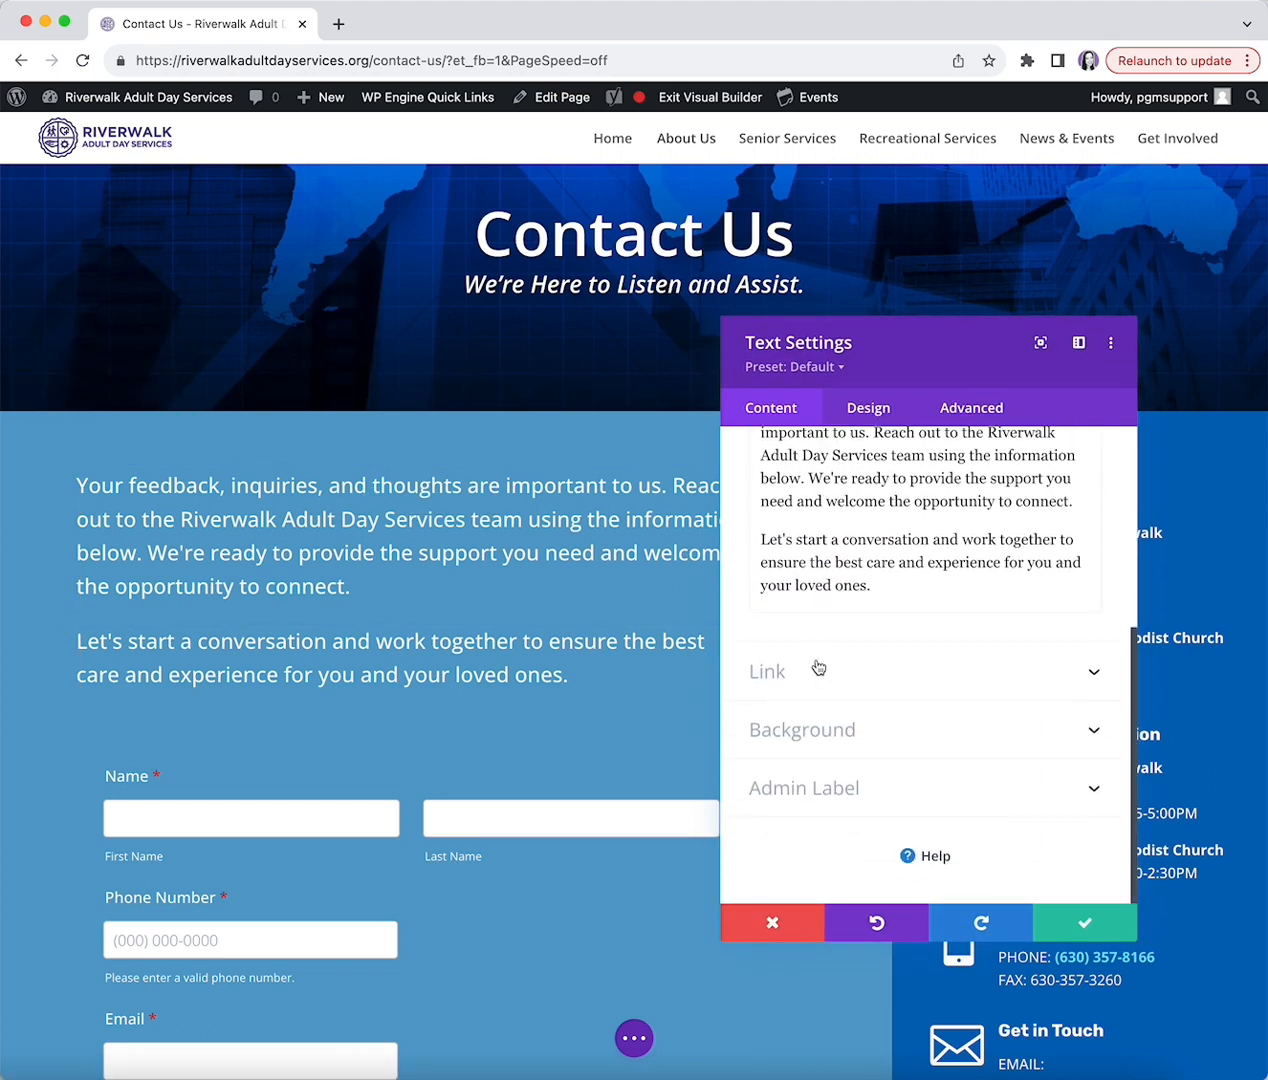
click(820, 742)
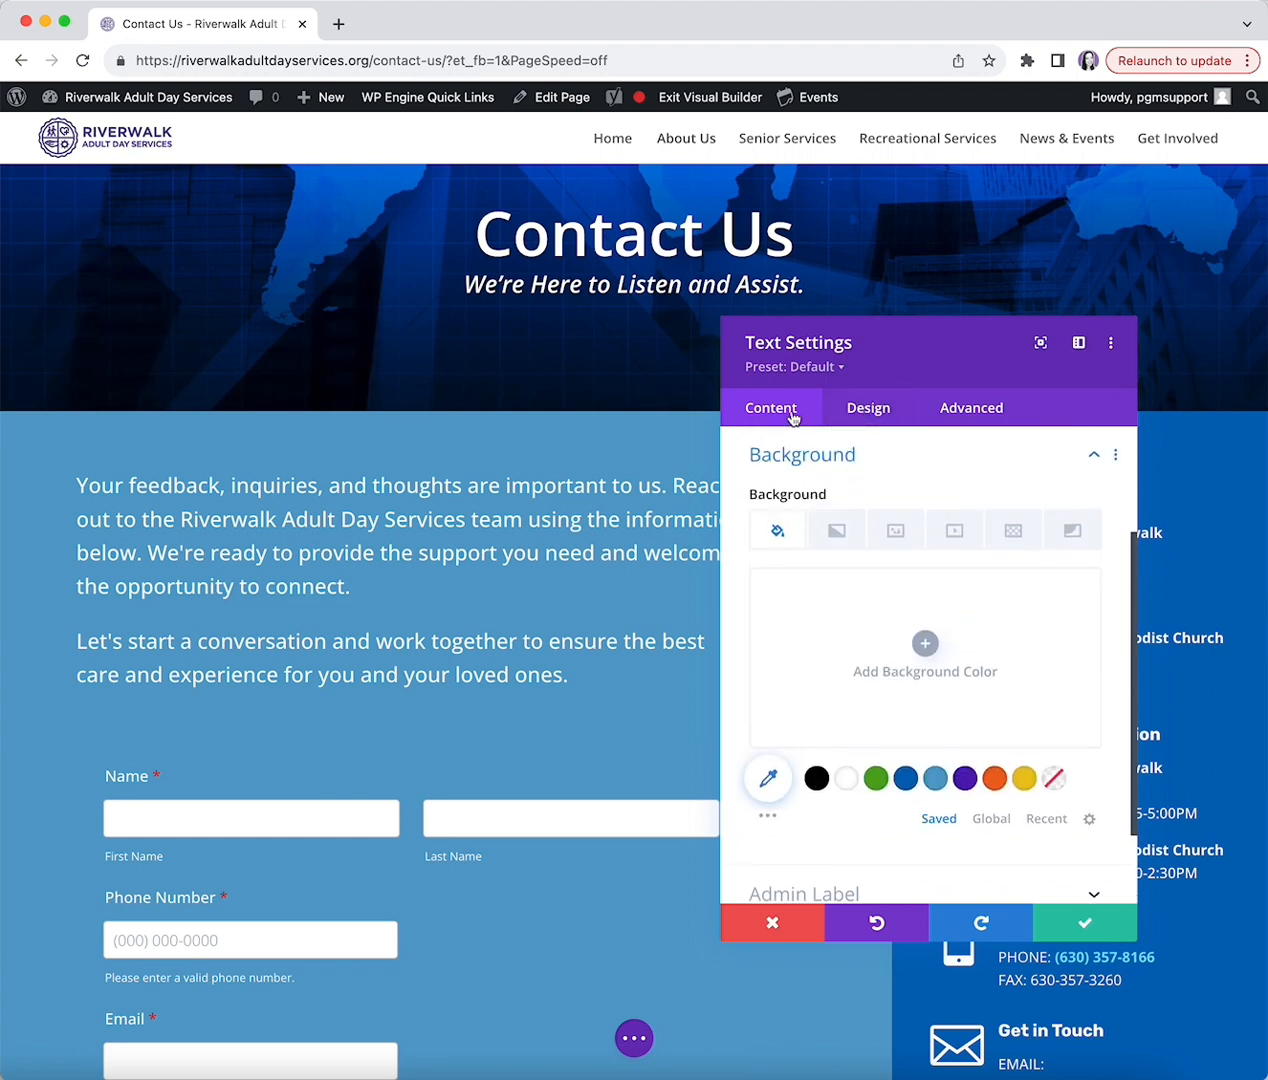
click(791, 457)
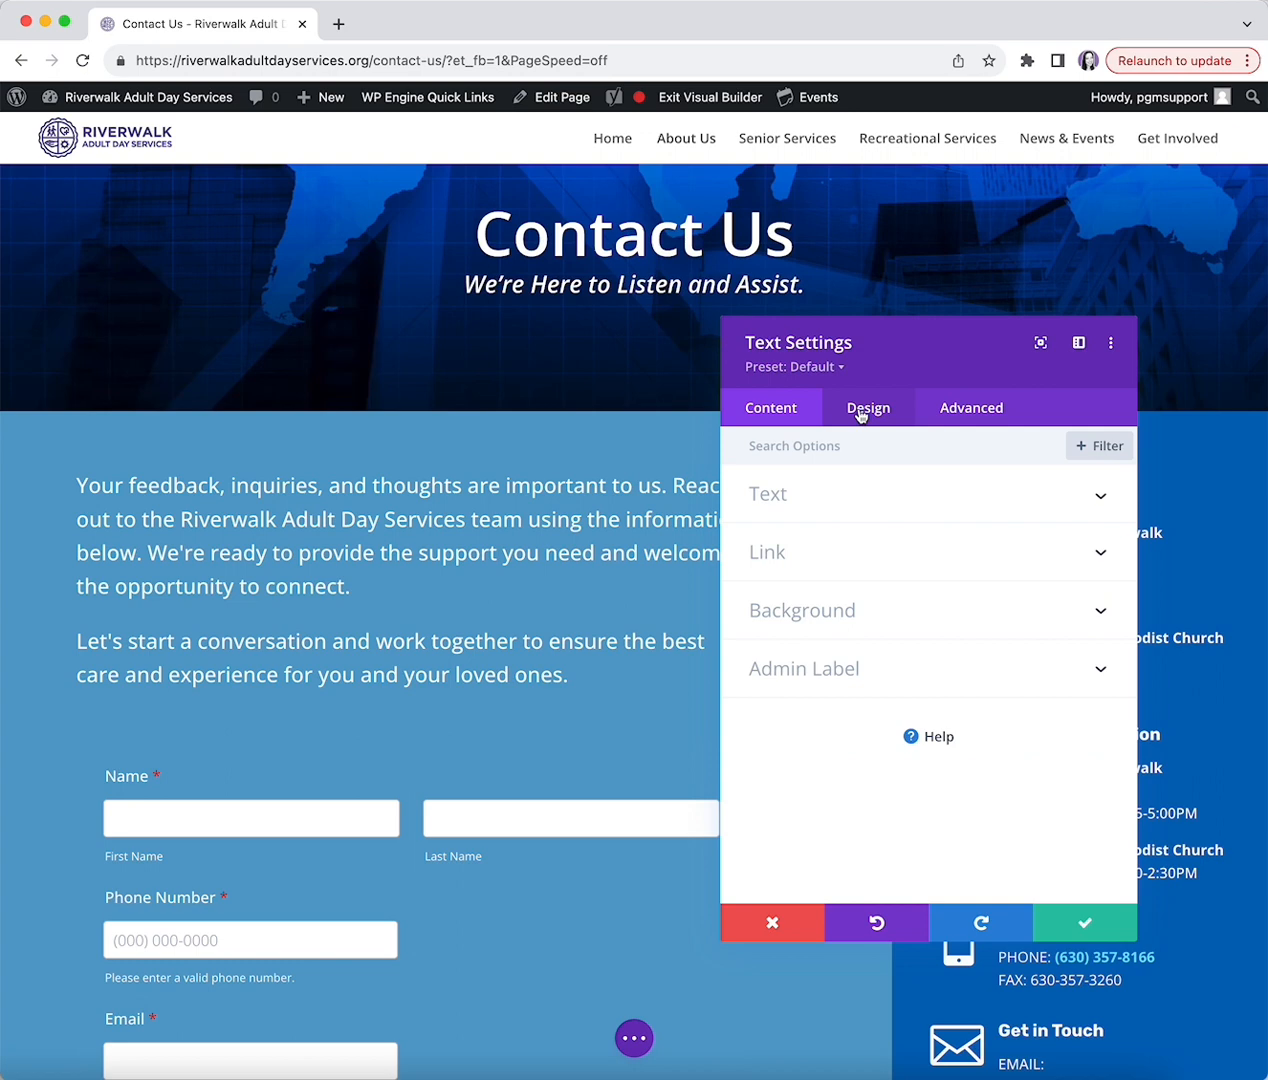
- In the Design tab's Text options, try purple text colour, then set it back to white
click(860, 415)
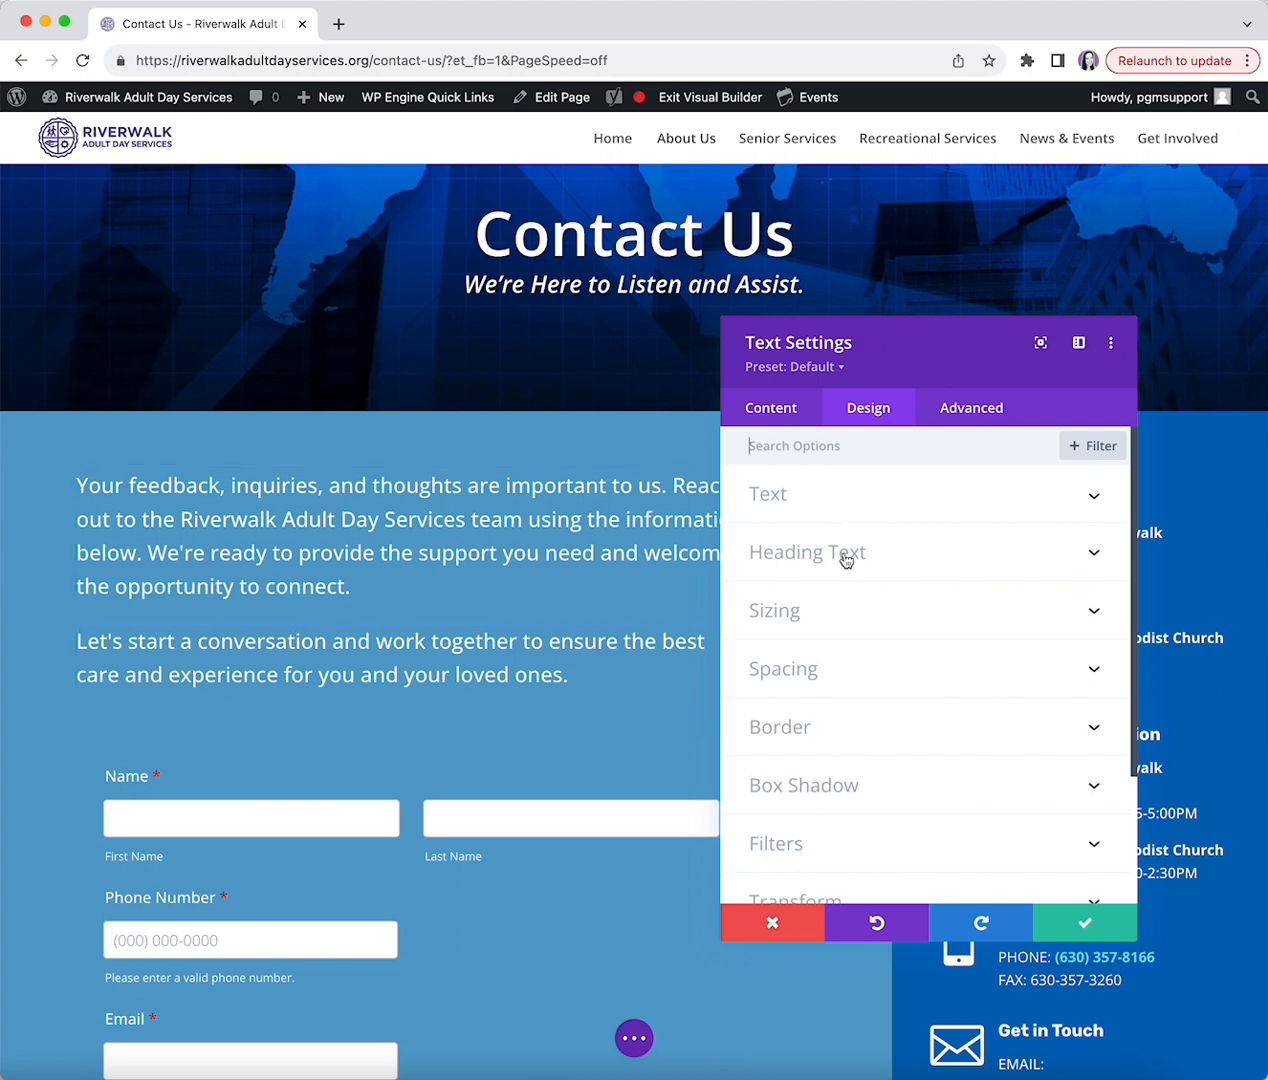
click(821, 496)
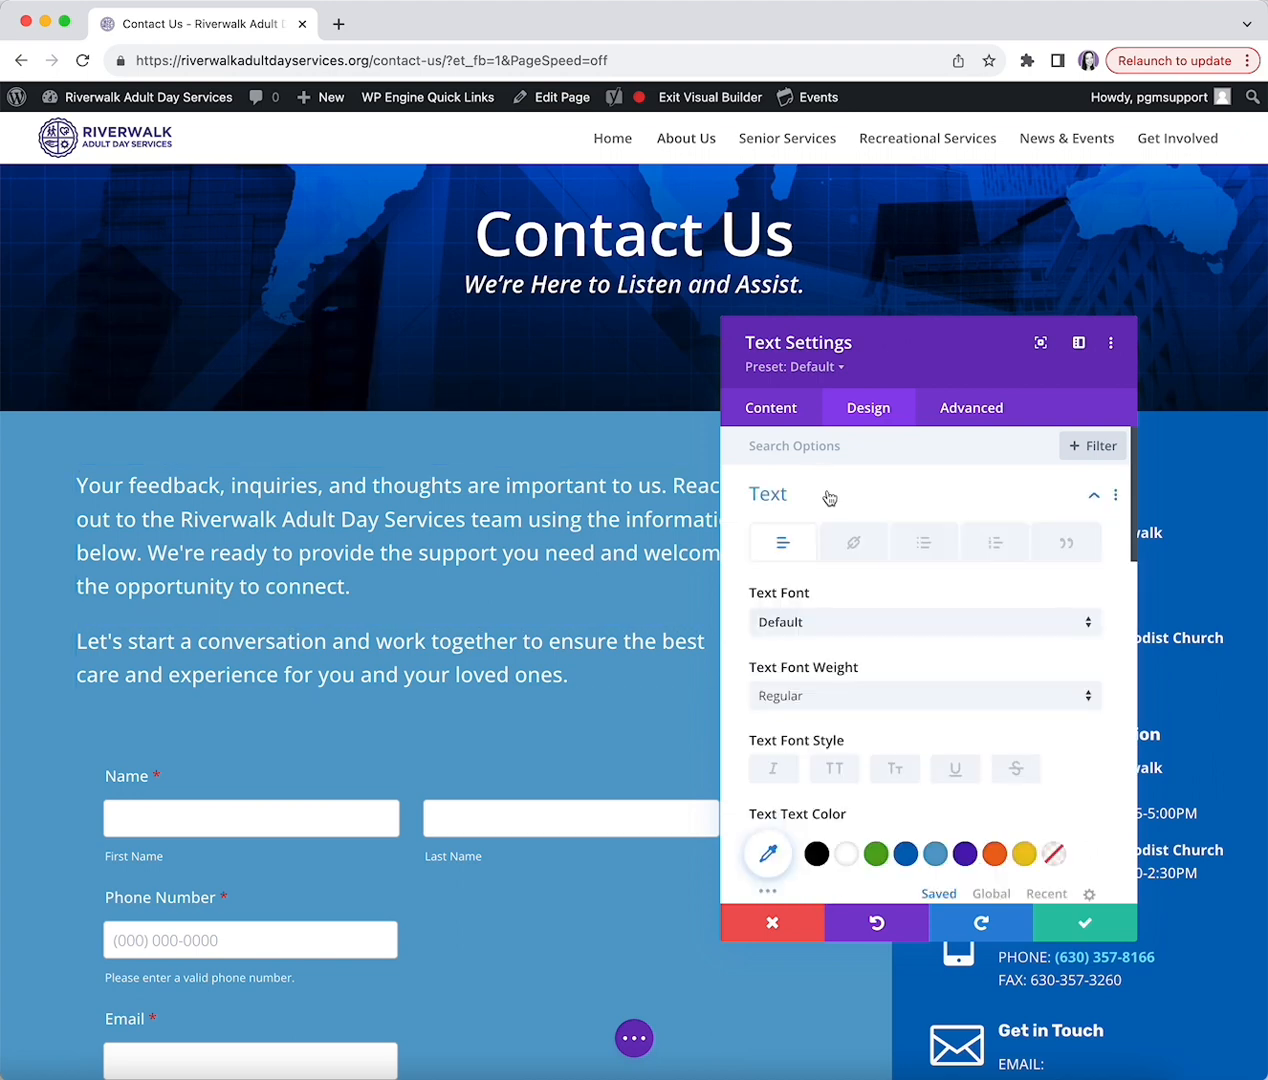
scroll(800, 757, down, 3)
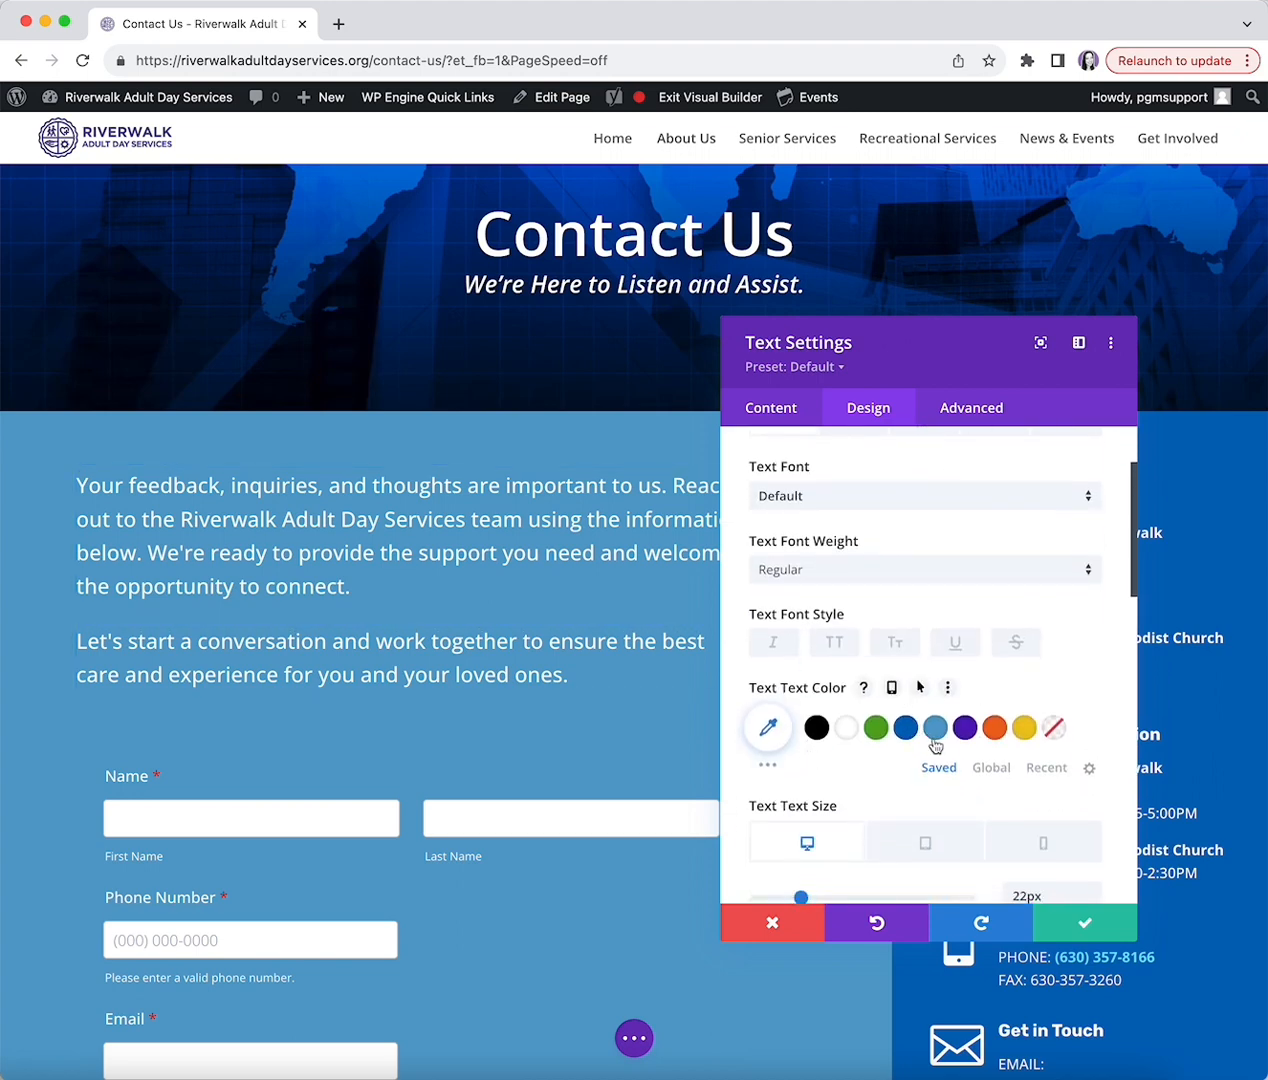
click(968, 734)
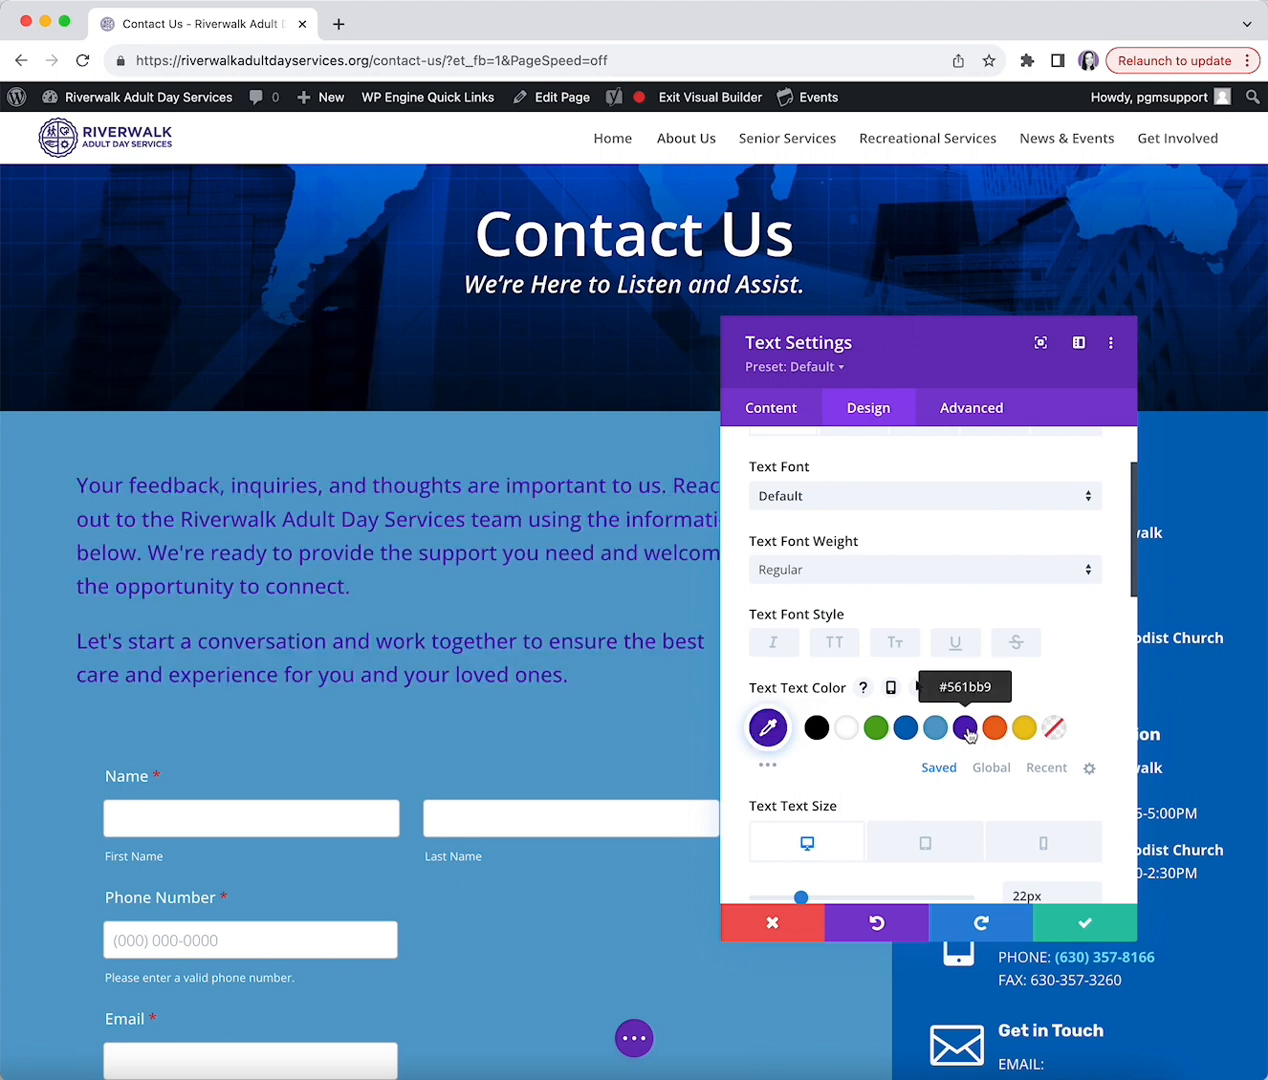
click(846, 727)
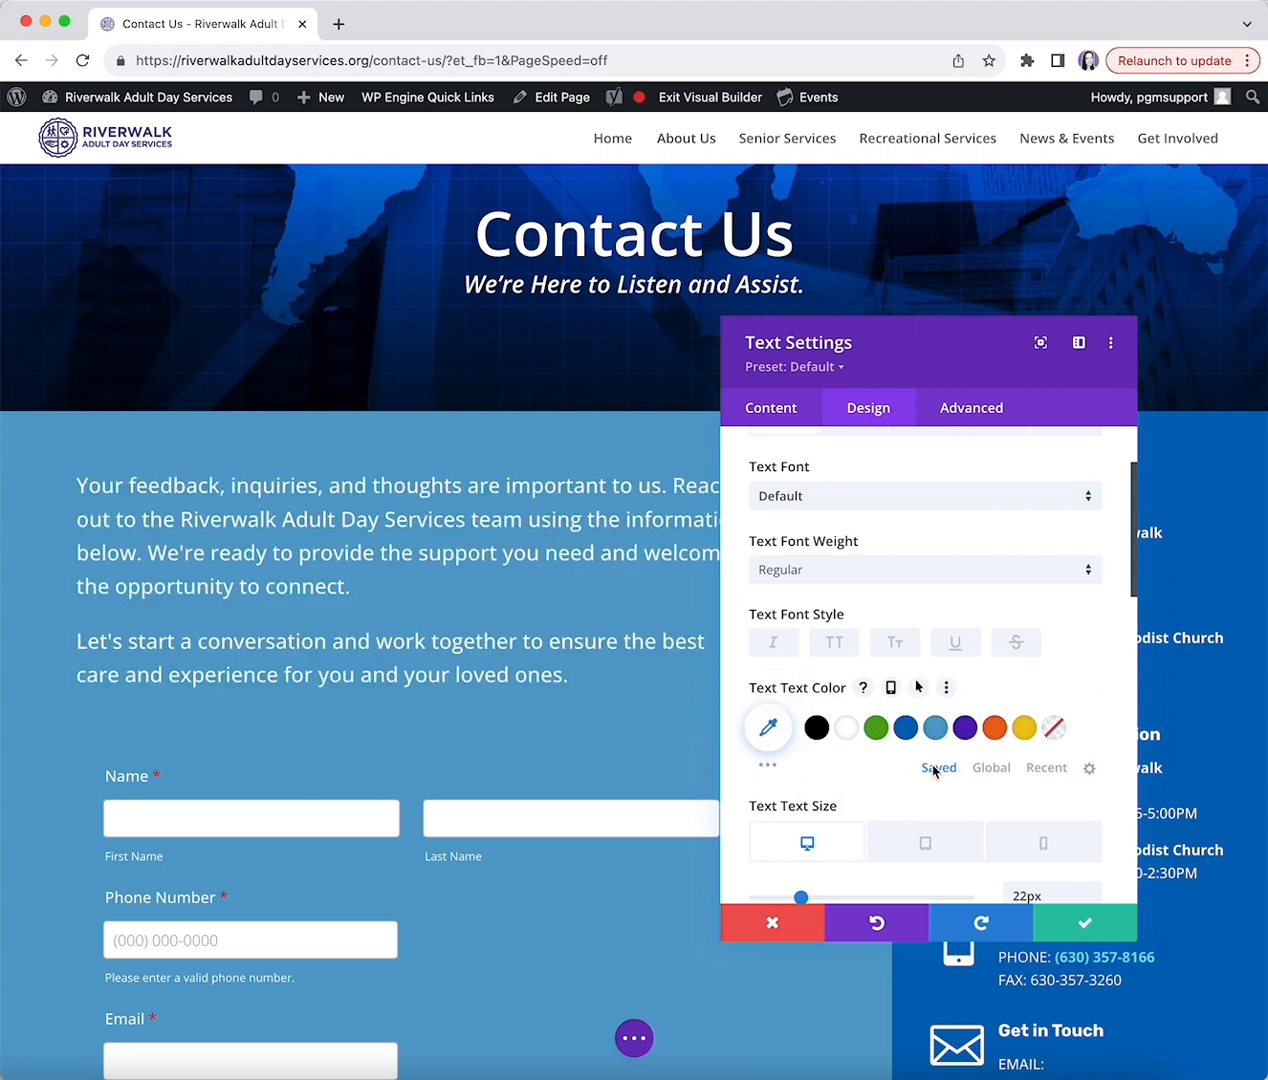
- Expand and collapse the paragraph's Sizing and Spacing design options
scroll(931, 767, down, 3)
scroll(886, 760, down, 2)
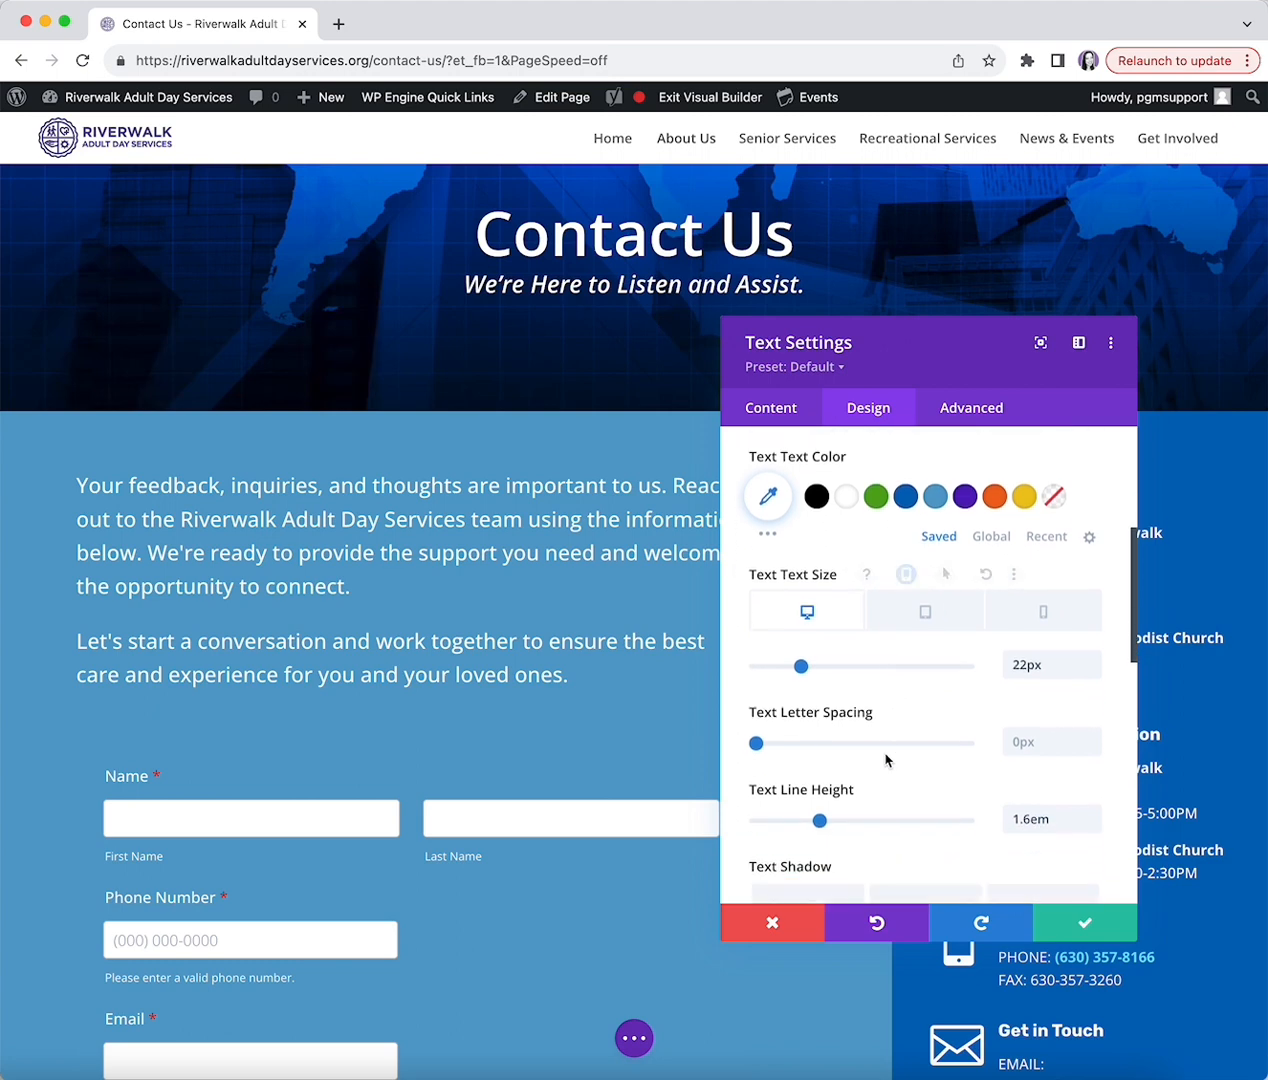
mouse_move(801, 667)
mouse_down()
mouse_move(812, 666)
mouse_move(801, 670)
mouse_up()
scroll(836, 684, down, 2)
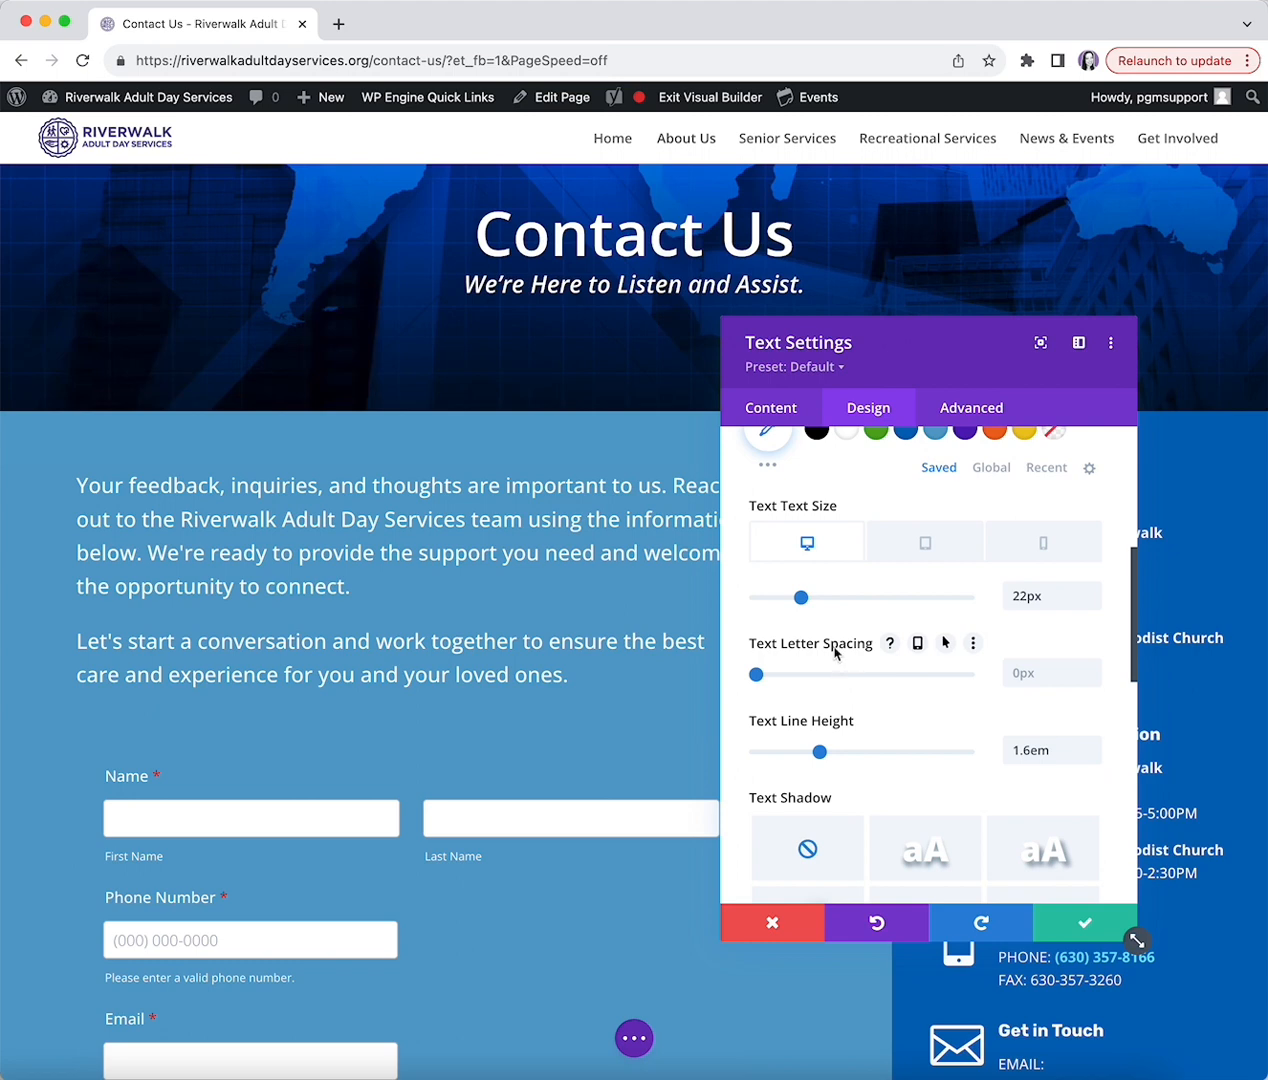
scroll(832, 652, down, 2)
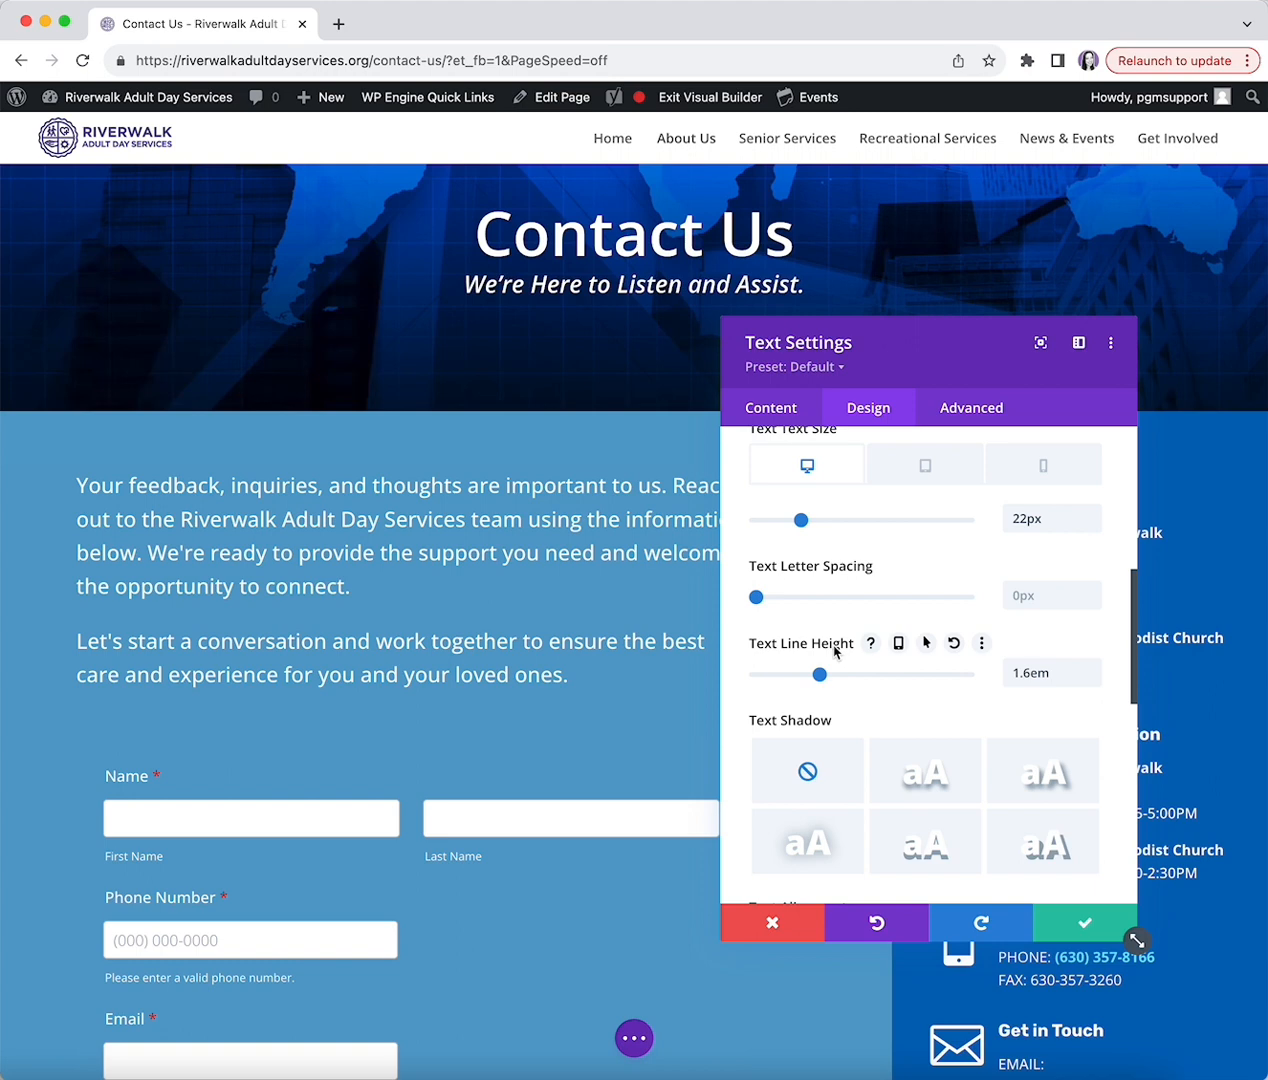
scroll(985, 678, down, 3)
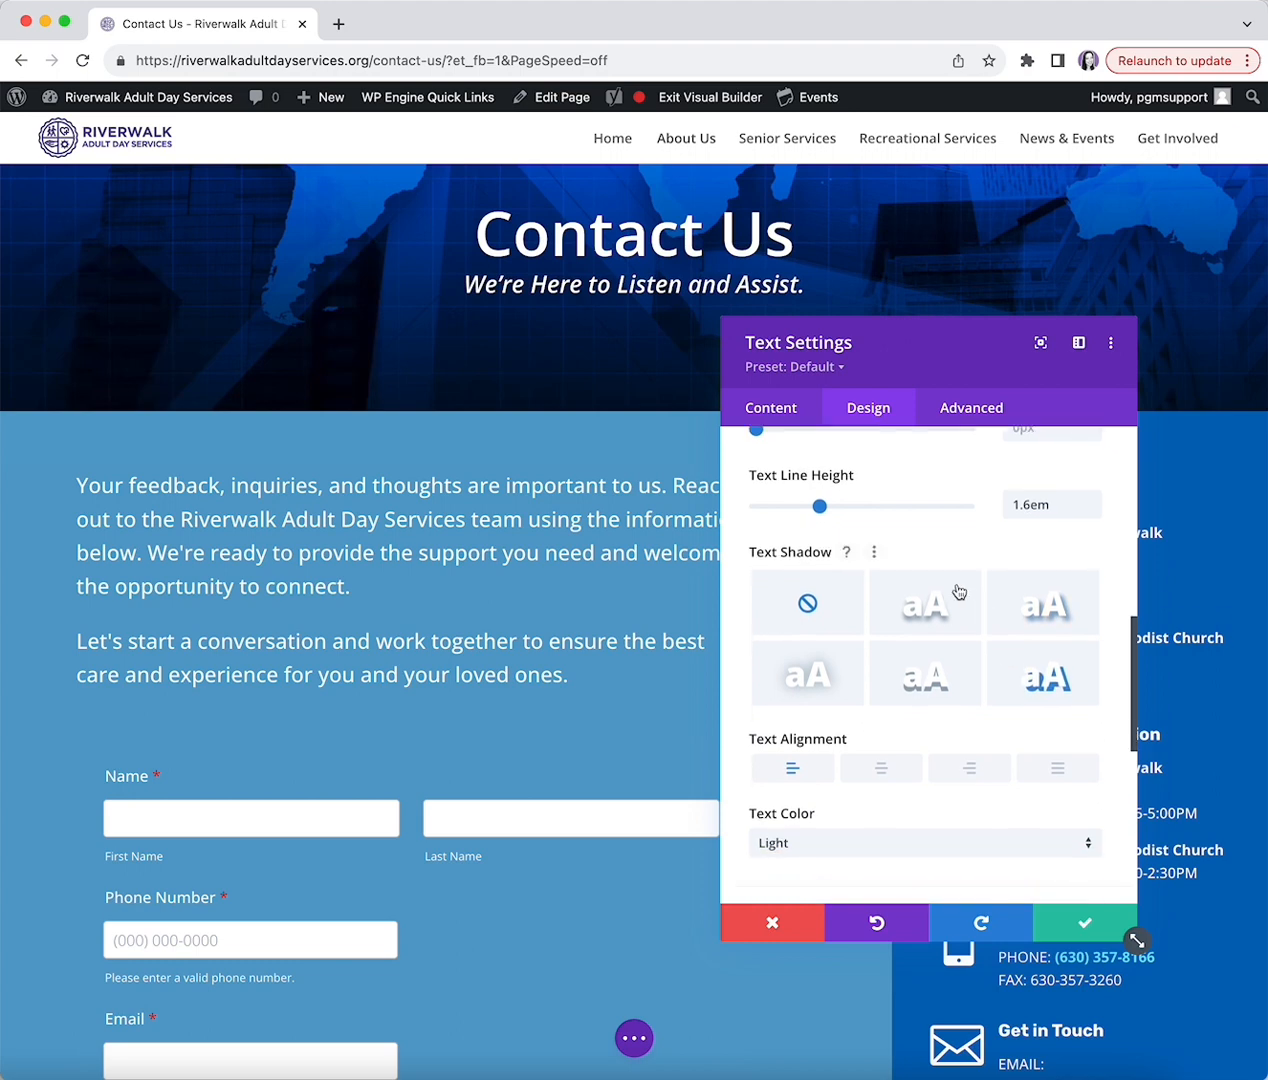
scroll(958, 592, down, 4)
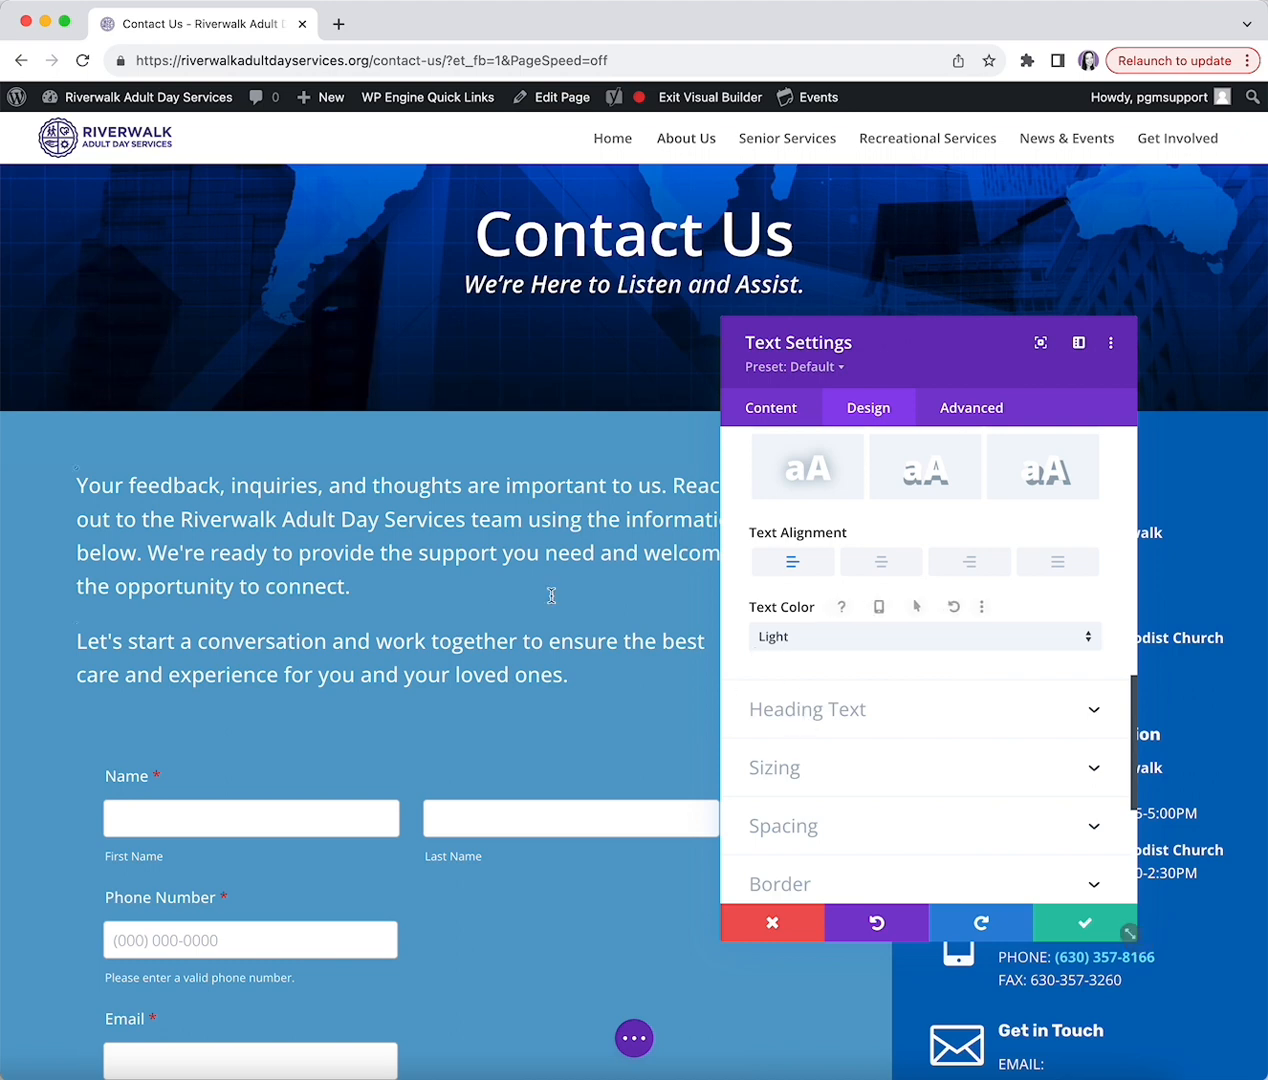
click(807, 779)
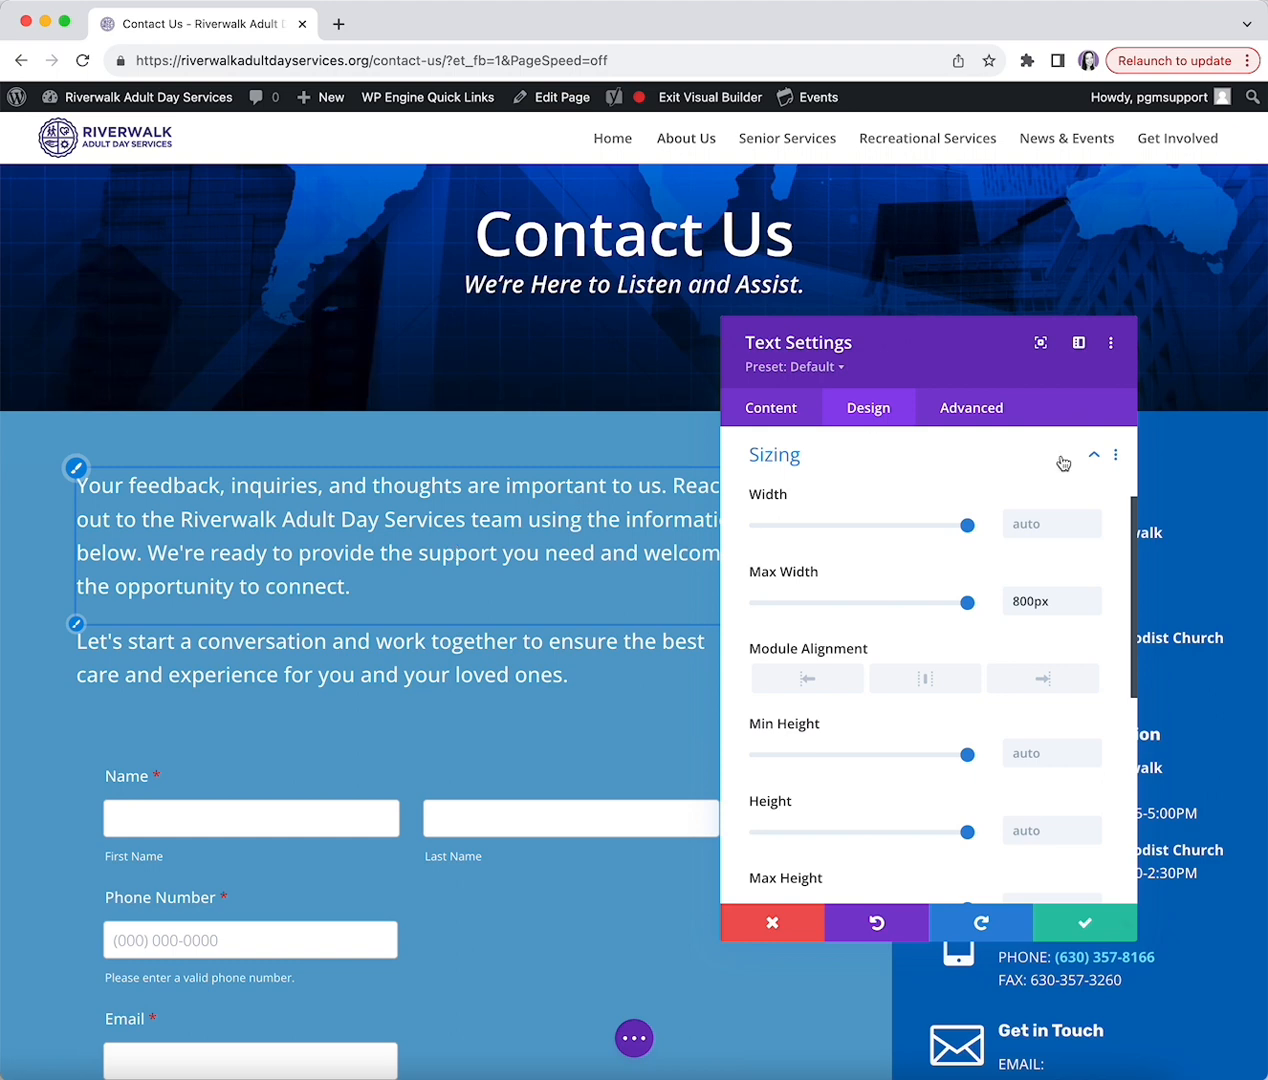
click(869, 456)
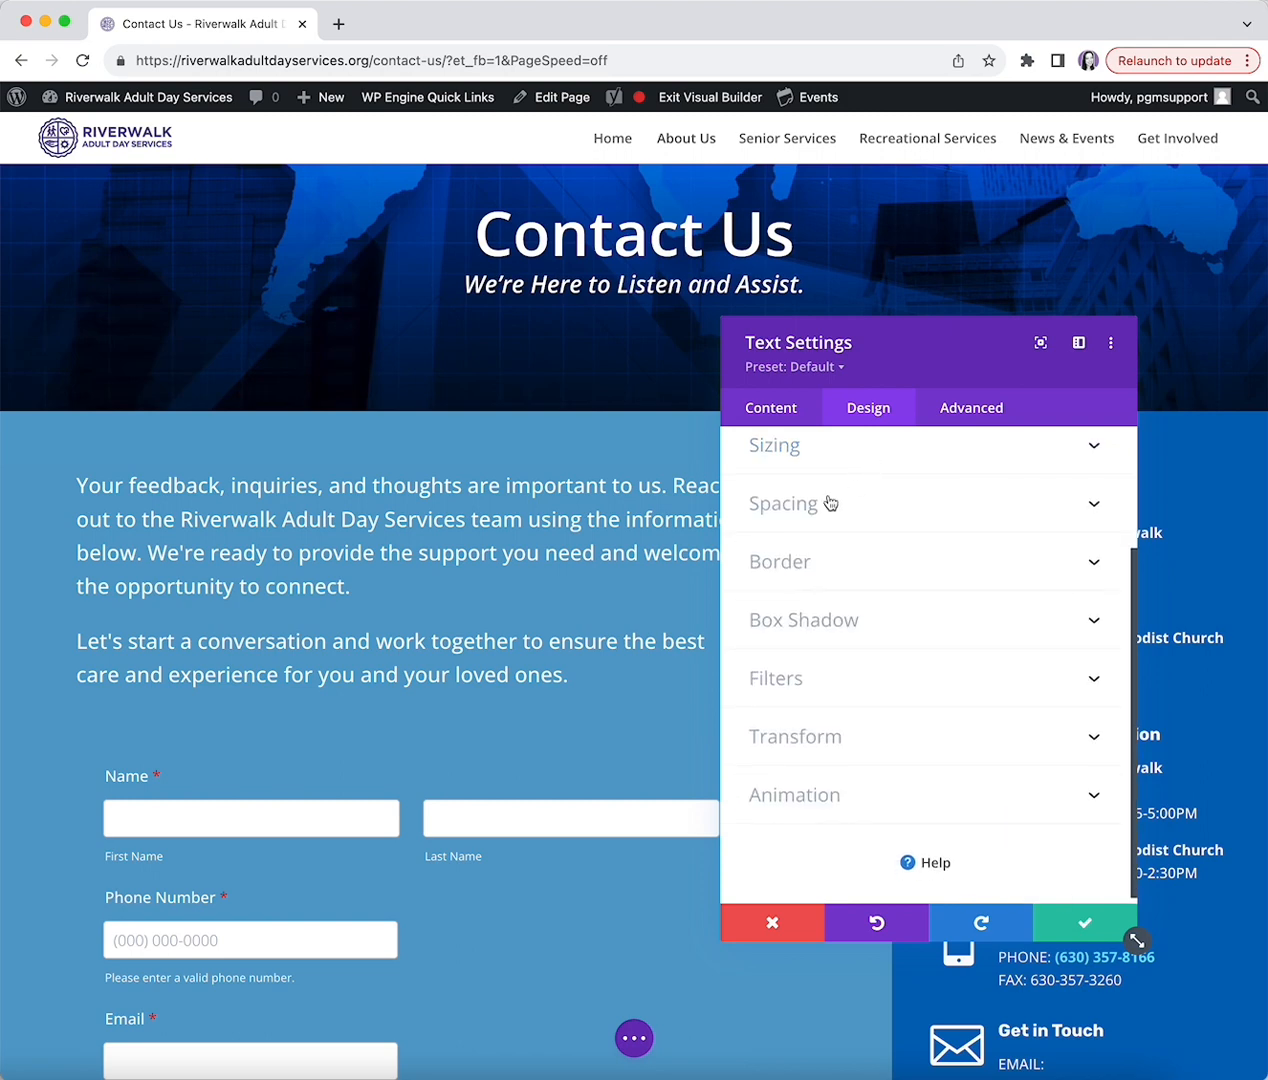
click(826, 504)
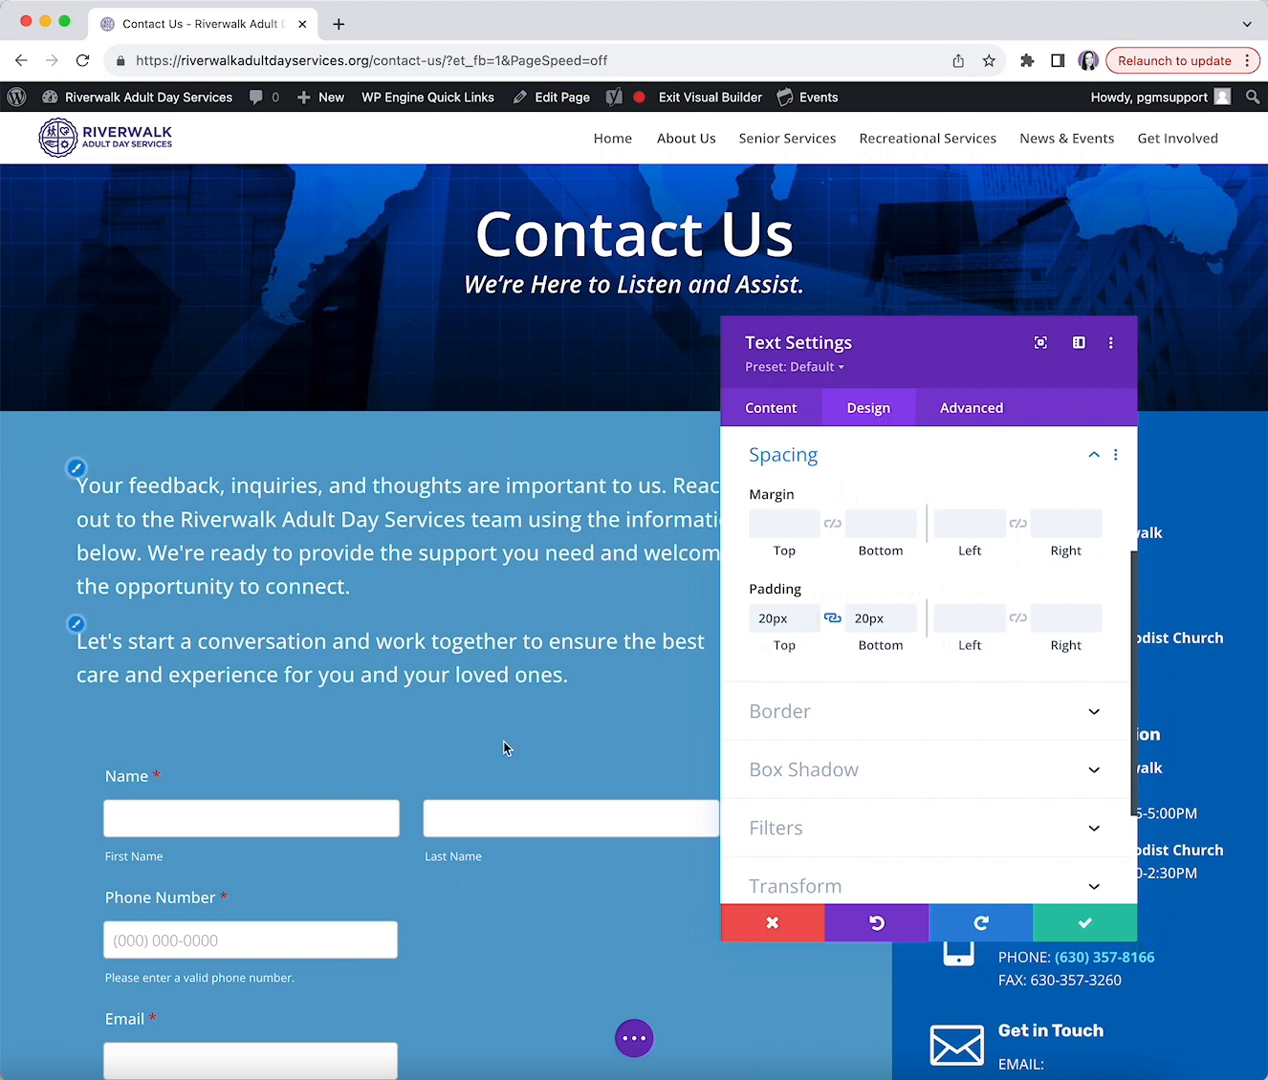
click(861, 462)
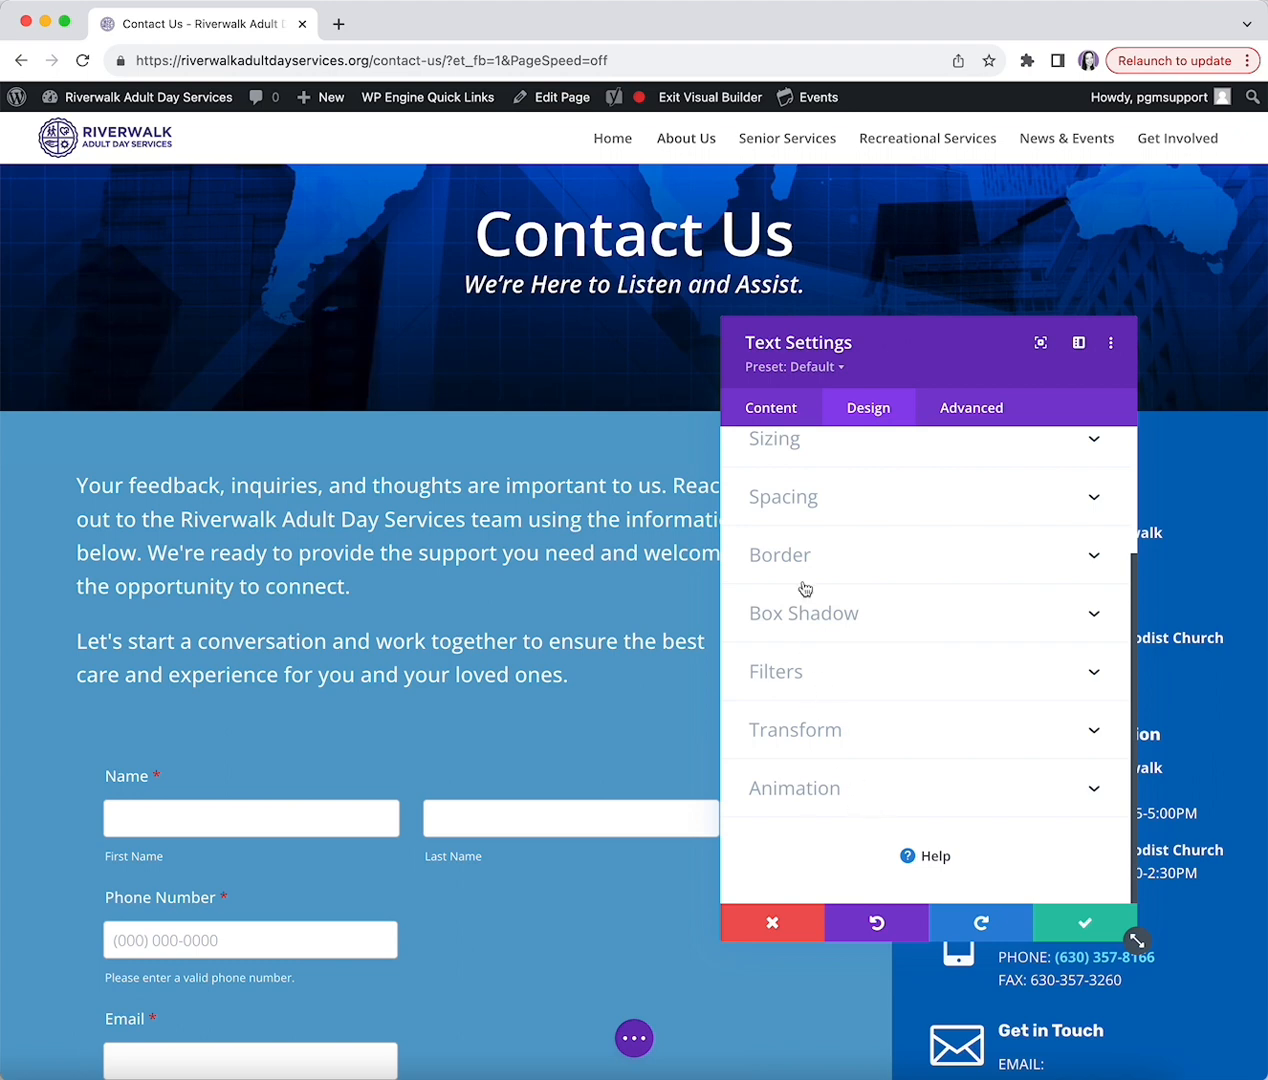
scroll(835, 600, up, 3)
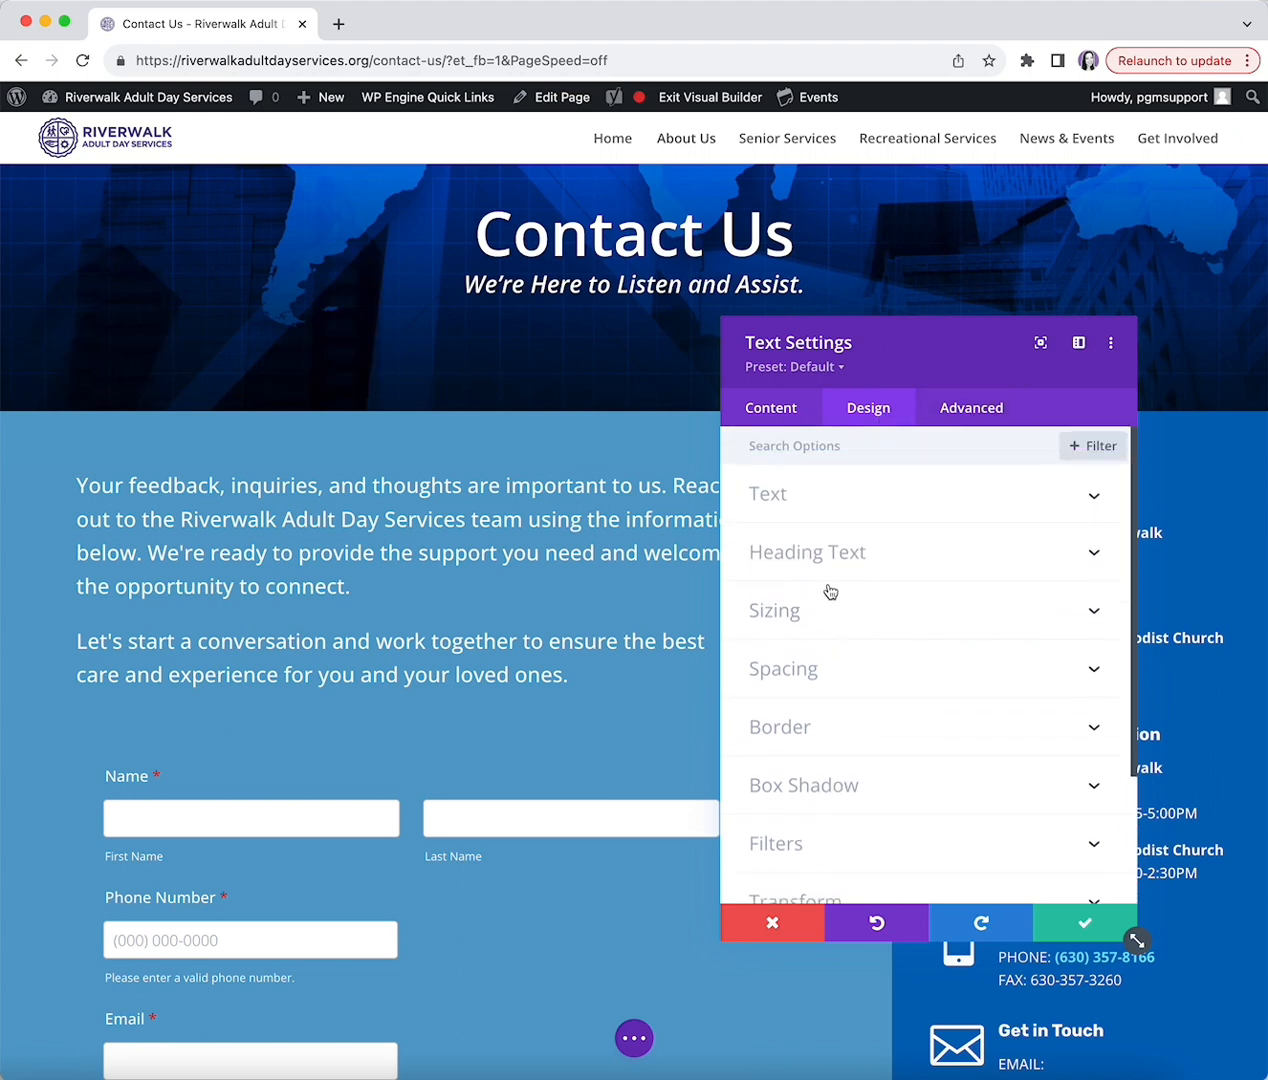
- Expand the Advanced tab's Scroll Effects, showing Sticky Position set to Do Not Stick
click(967, 409)
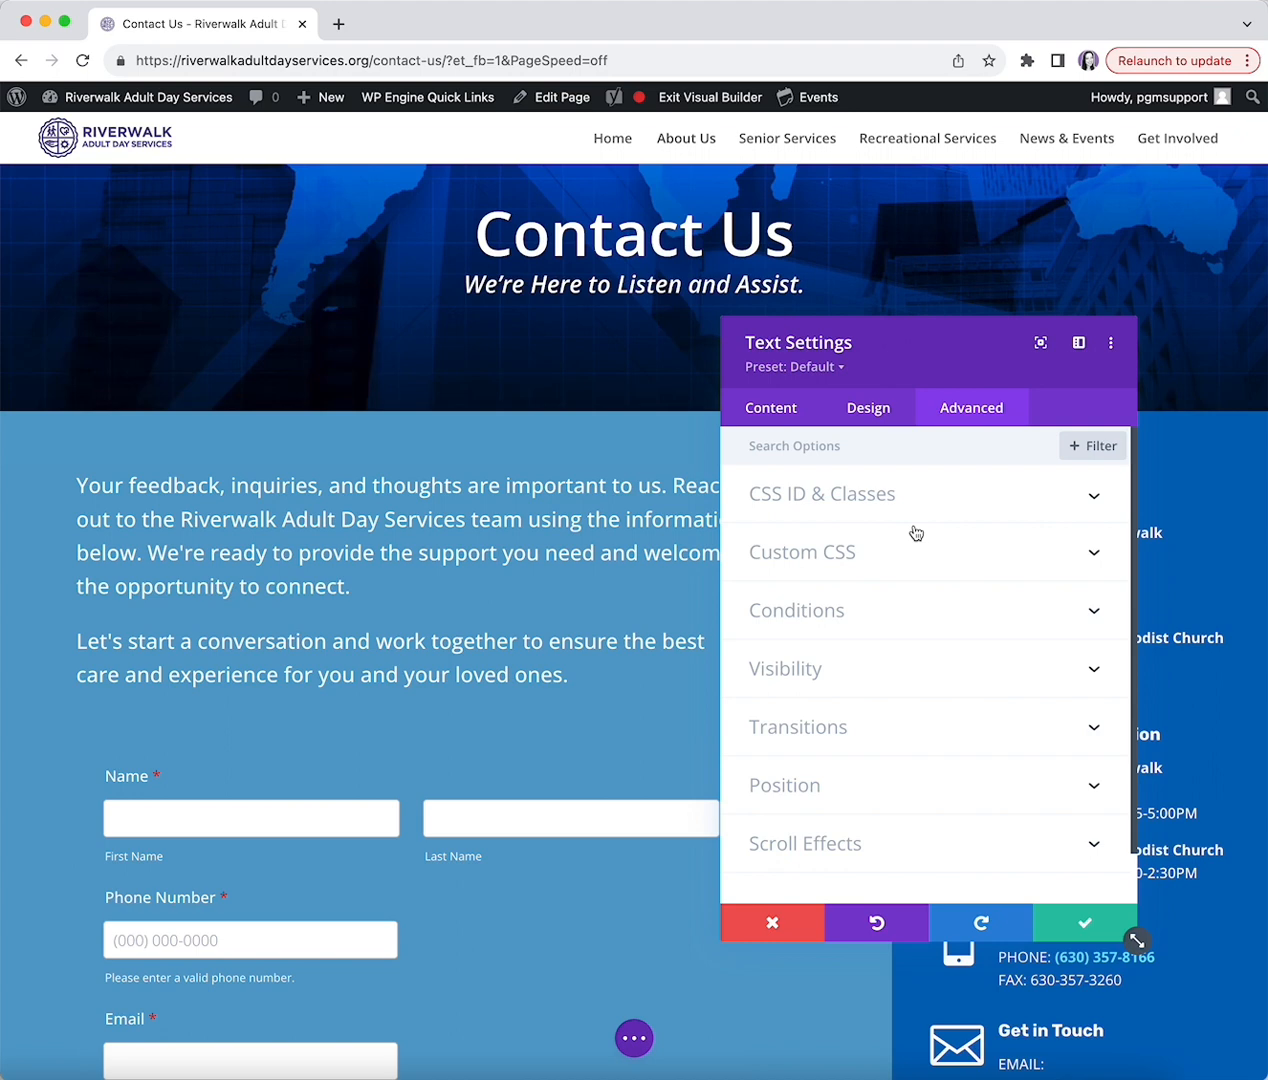
scroll(916, 533, down, 1)
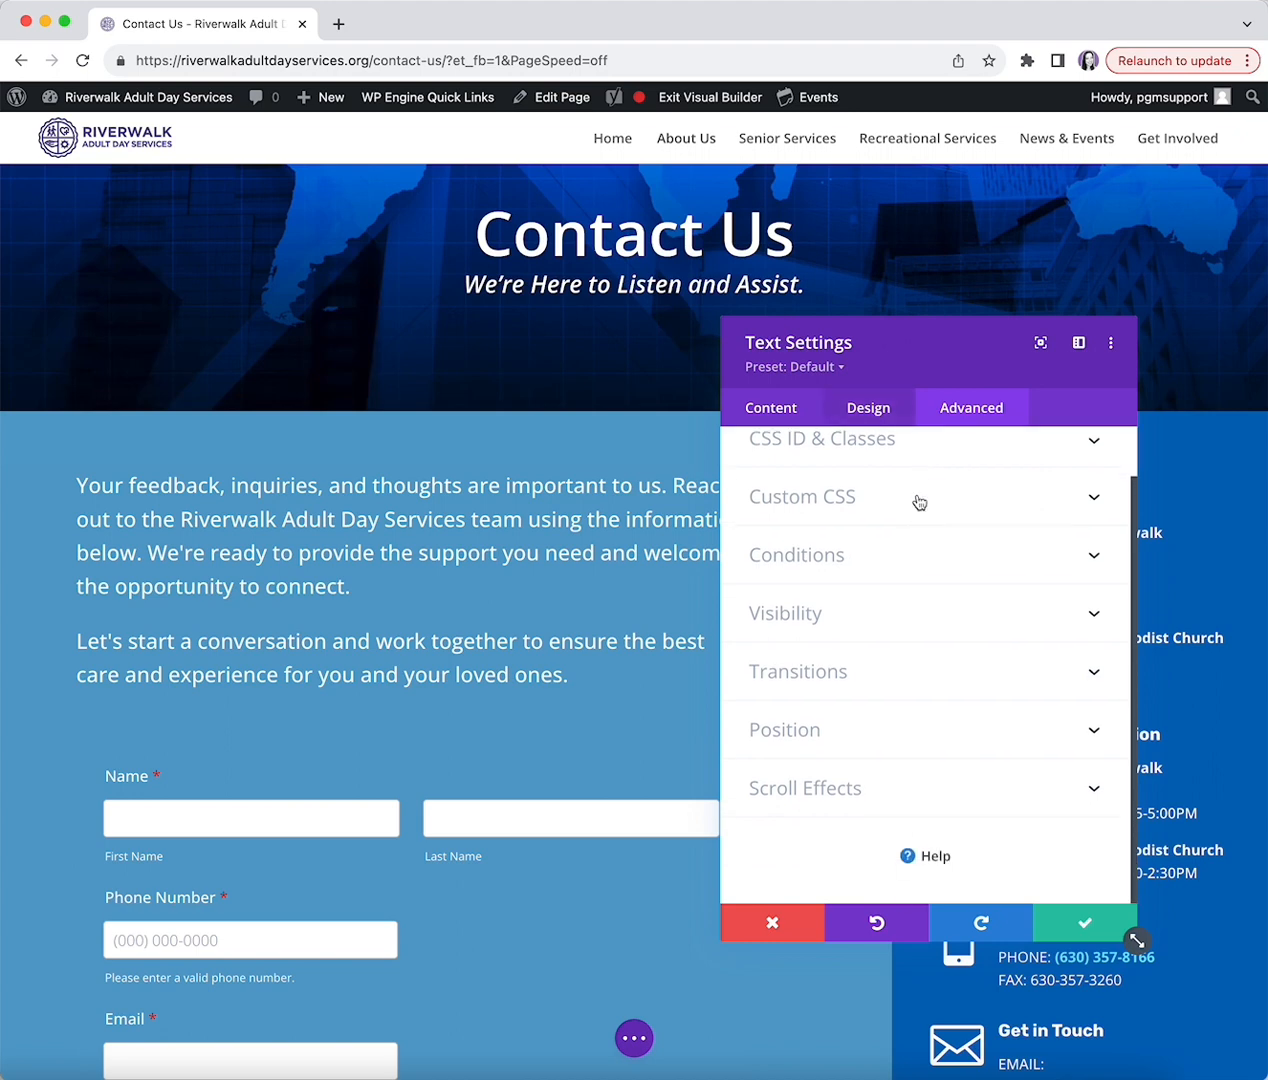
click(1097, 789)
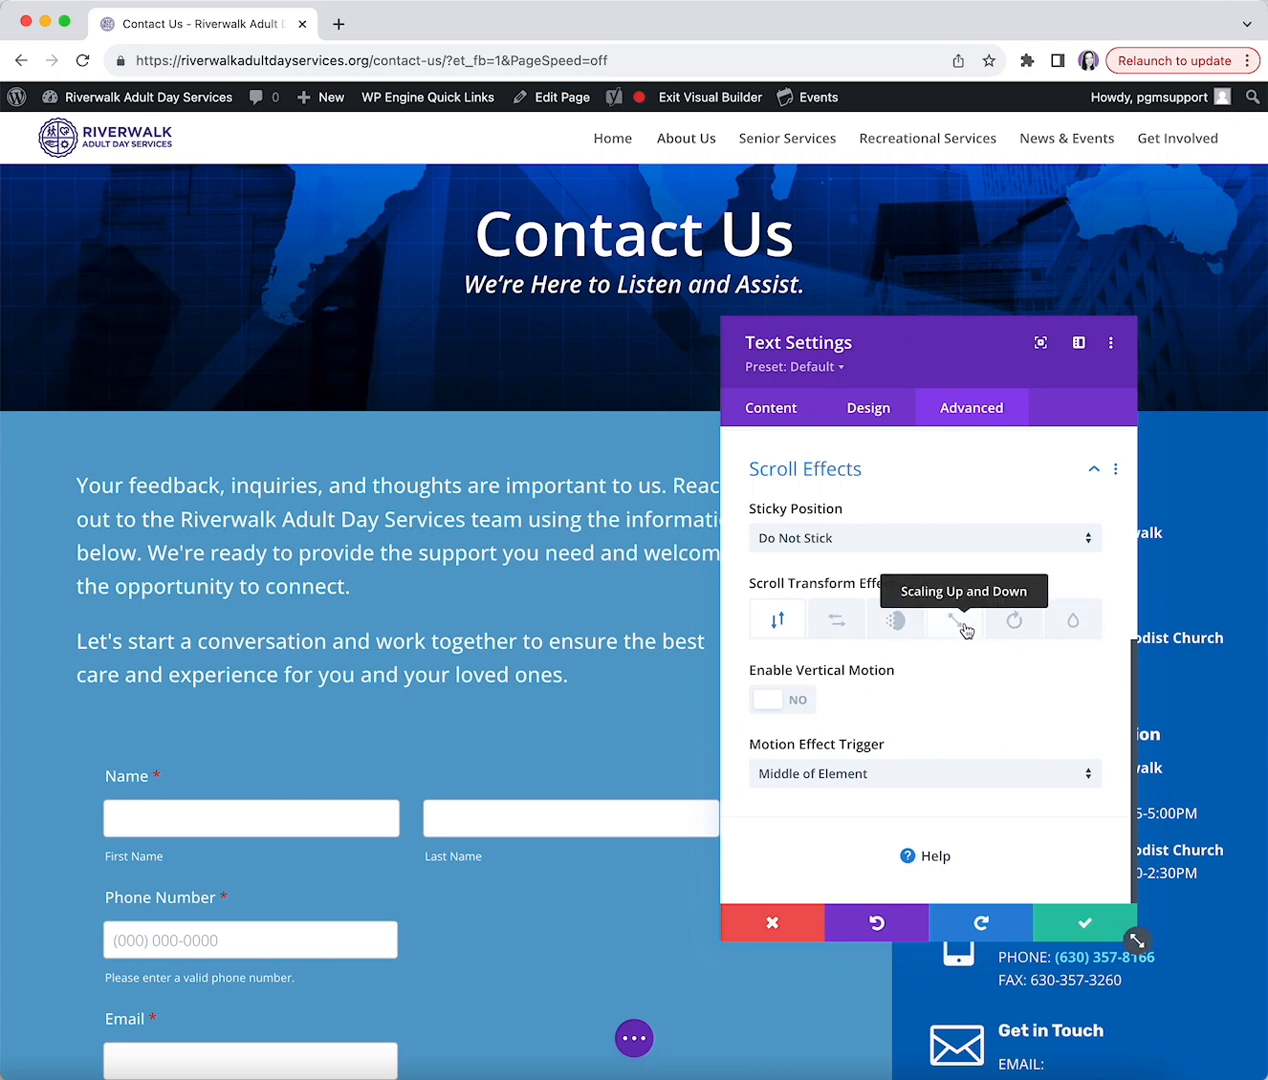
scroll(934, 690, up, 5)
scroll(940, 810, up, 1)
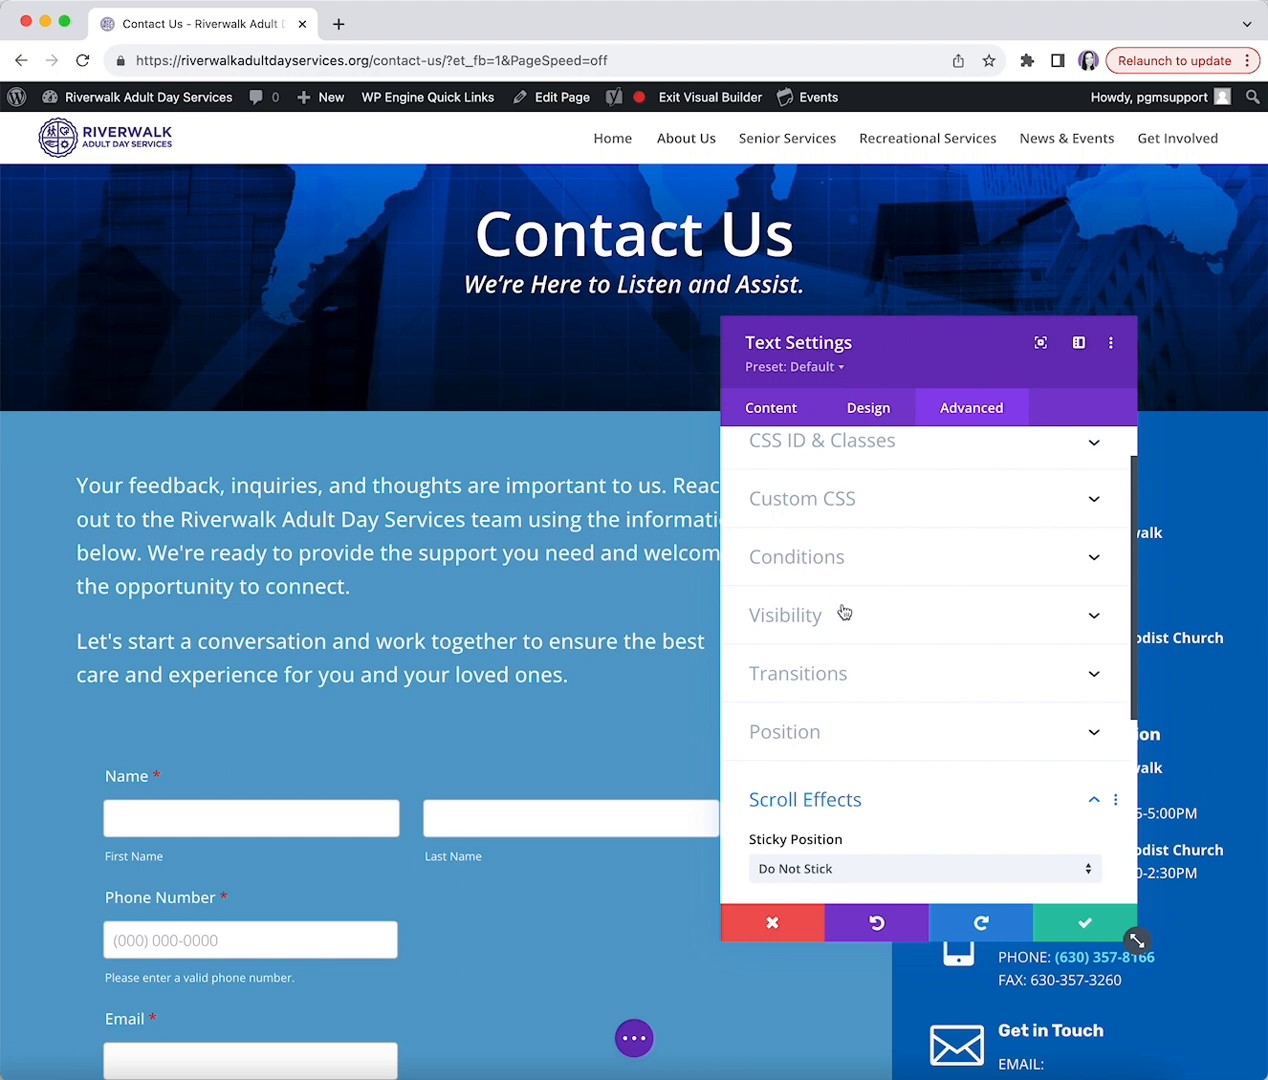
- Save the Text Settings, then duplicate the intro paragraph and undo the duplicate
click(1087, 918)
mouse_move(397, 508)
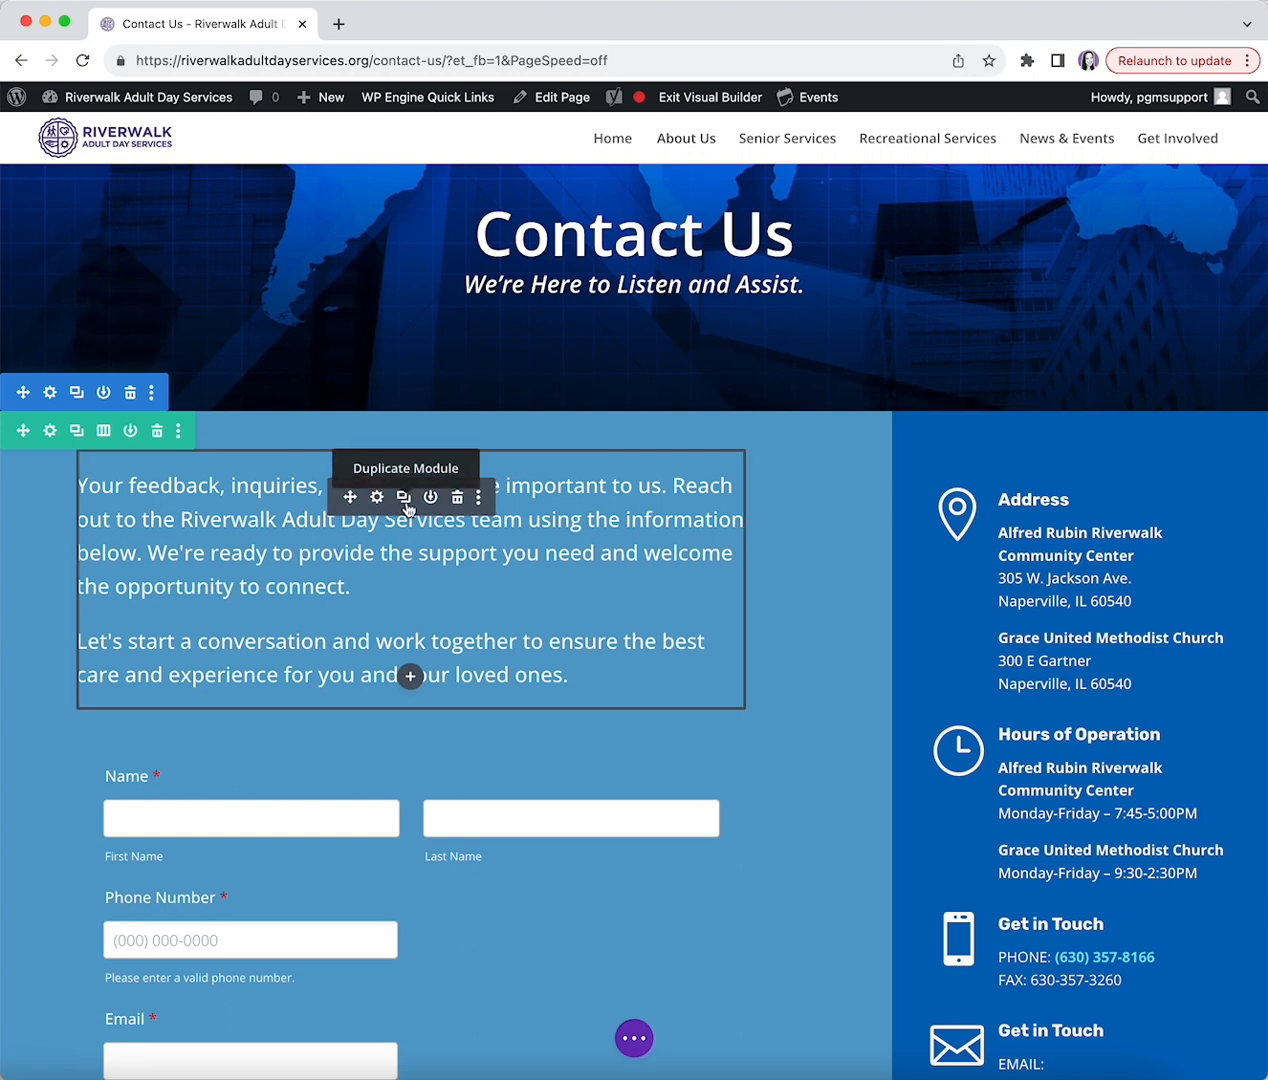
click(404, 500)
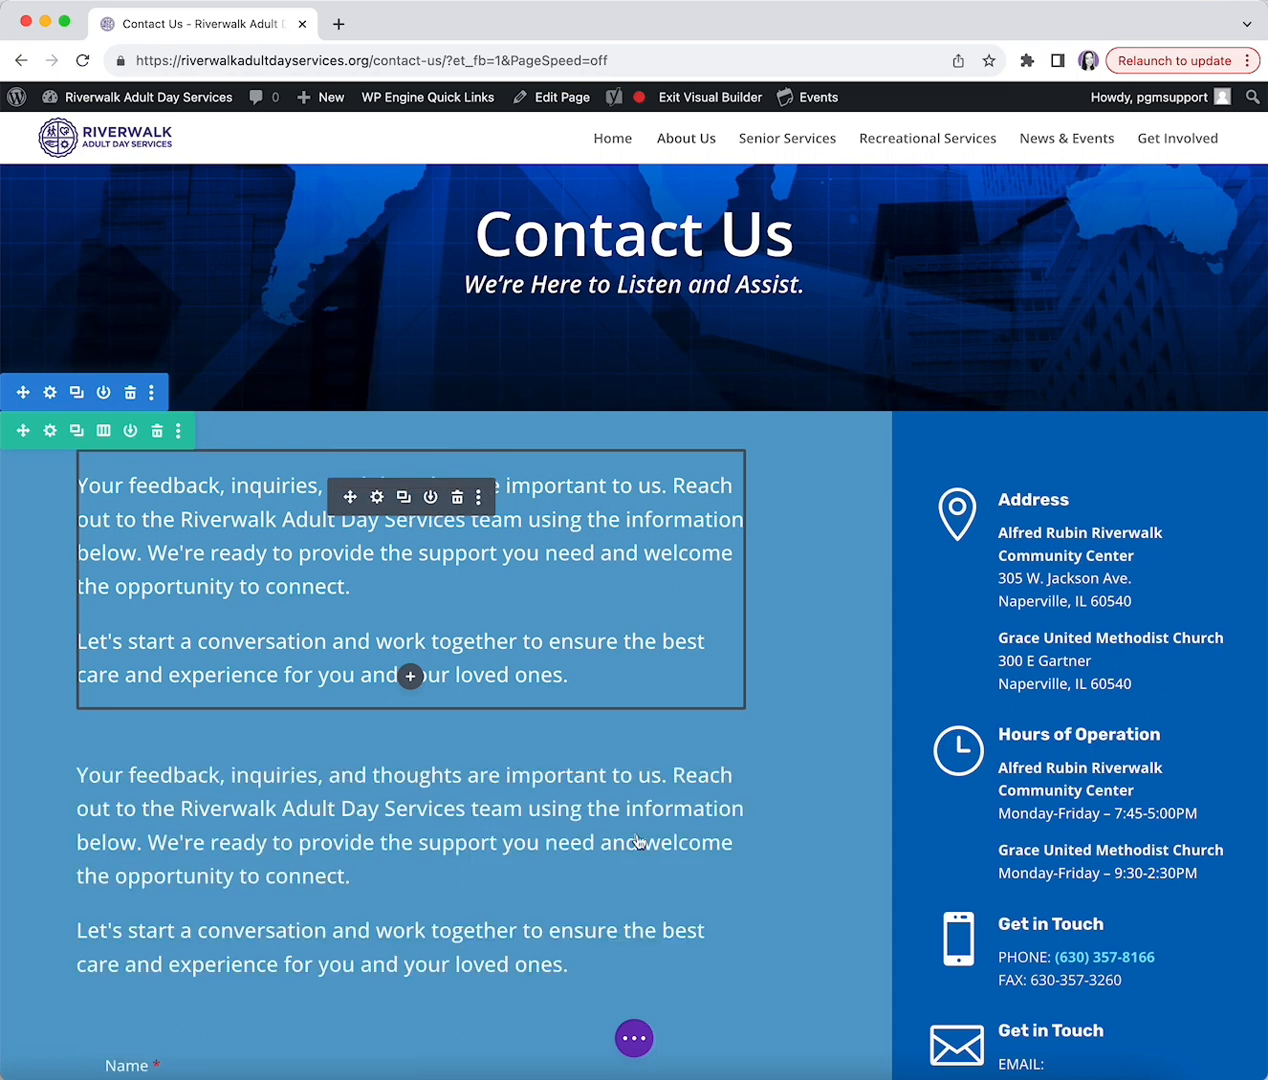
key(super+z)
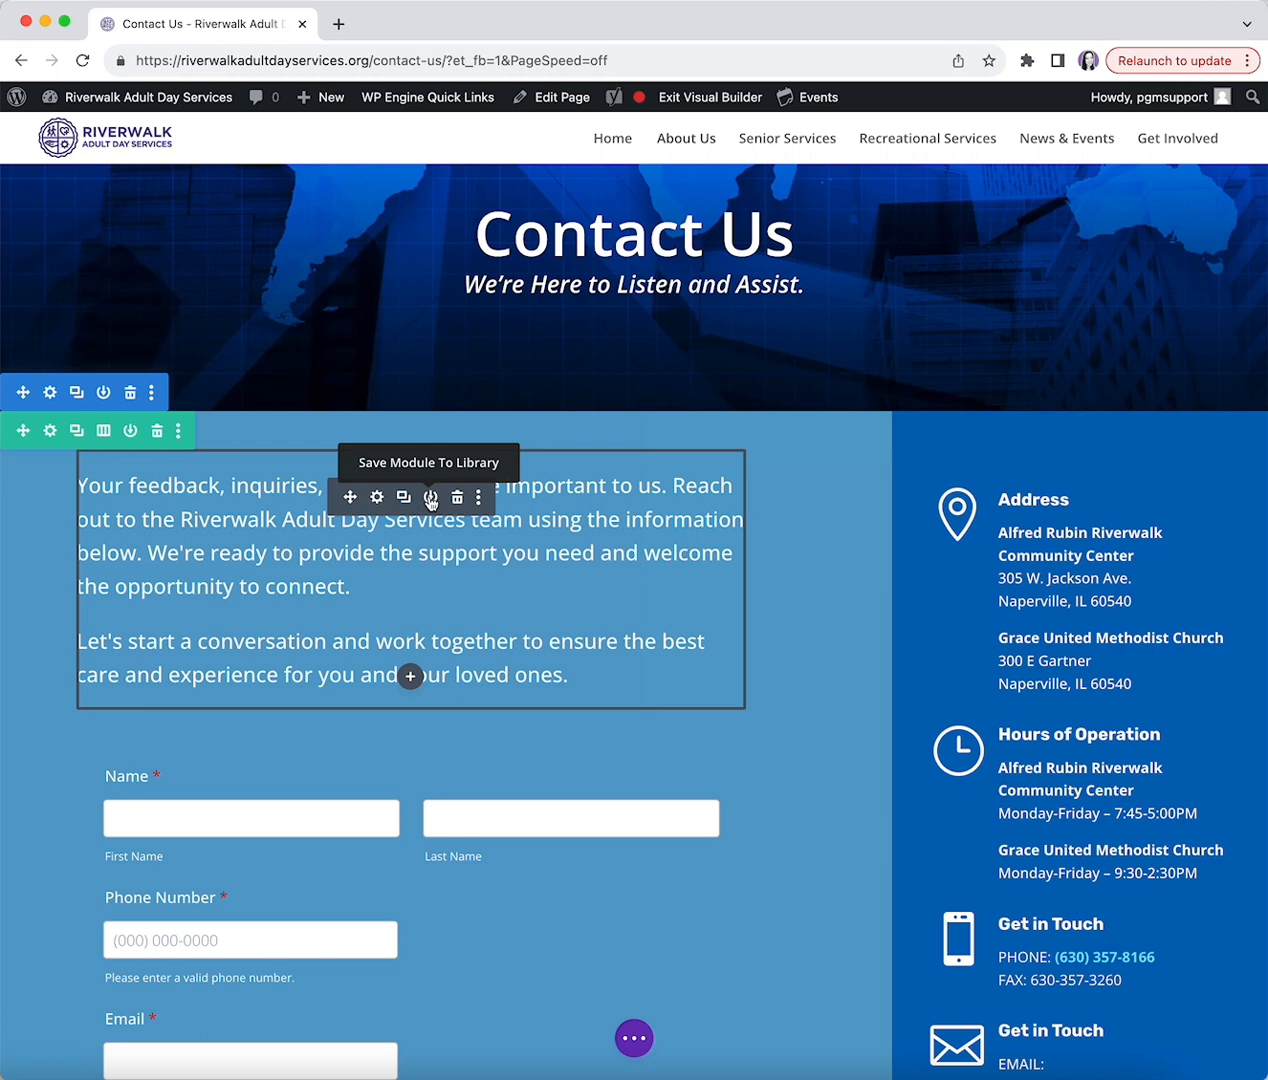
- From the paragraph's more-options menu, disable it on phones, then re-enable it
click(480, 500)
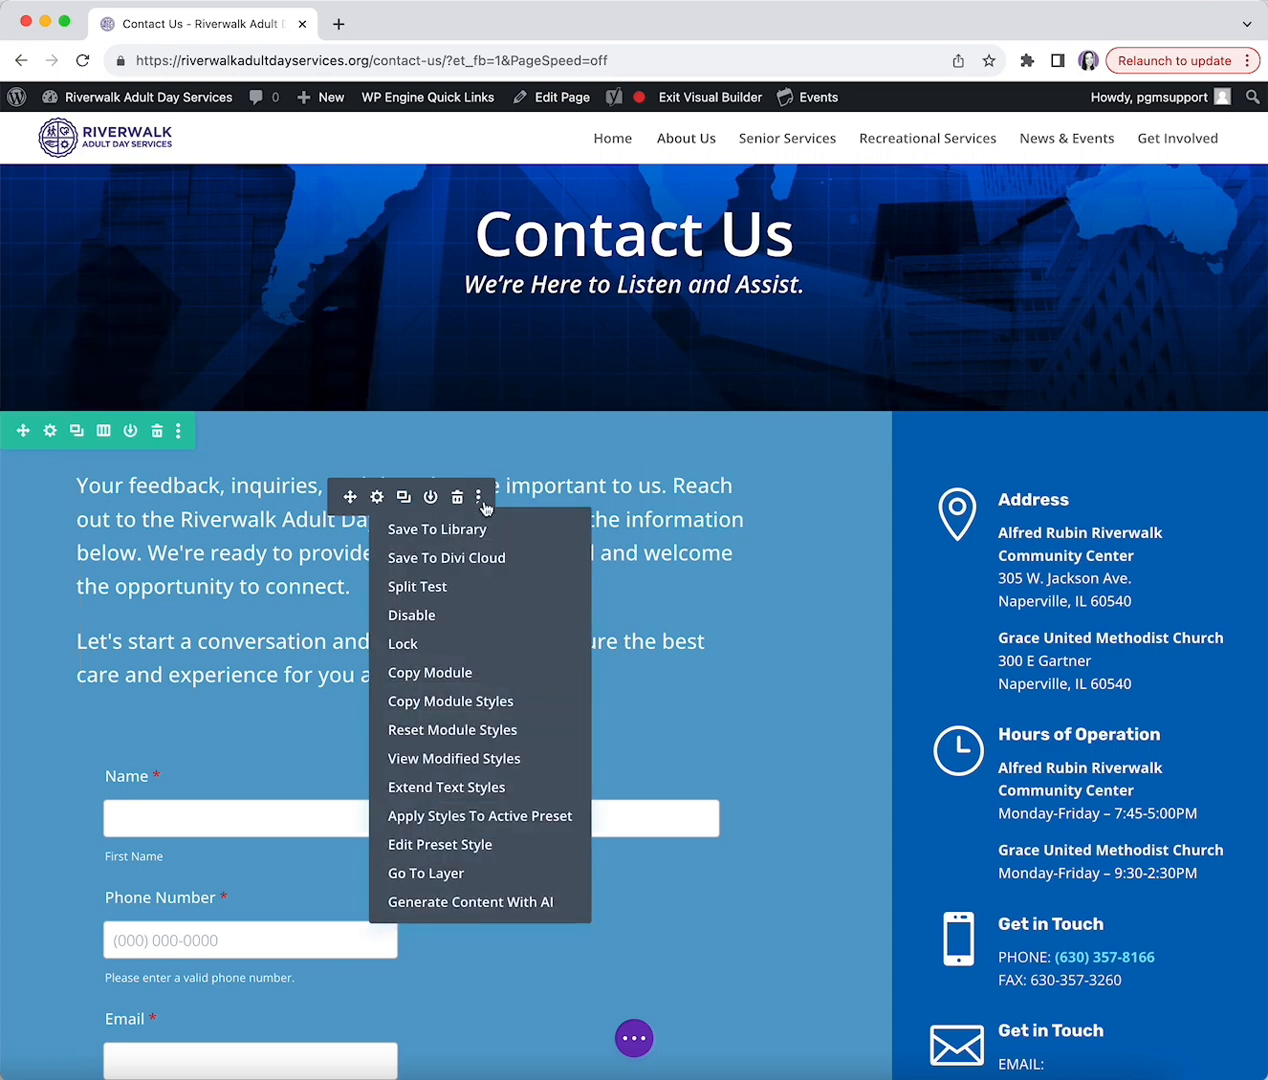
click(448, 622)
click(396, 616)
click(396, 614)
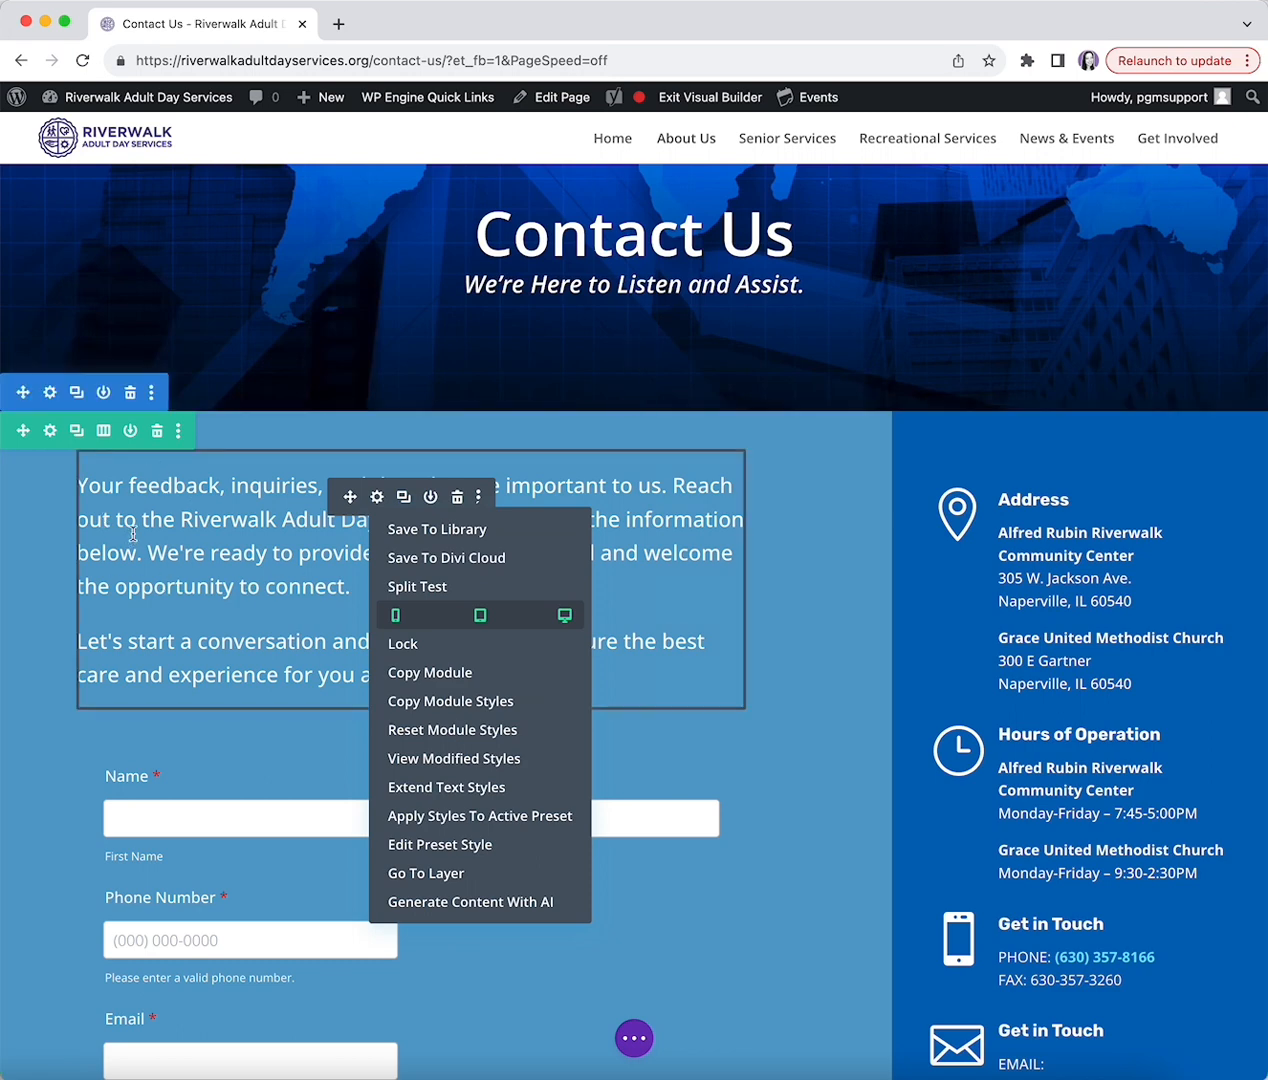
scroll(133, 534, up, 5)
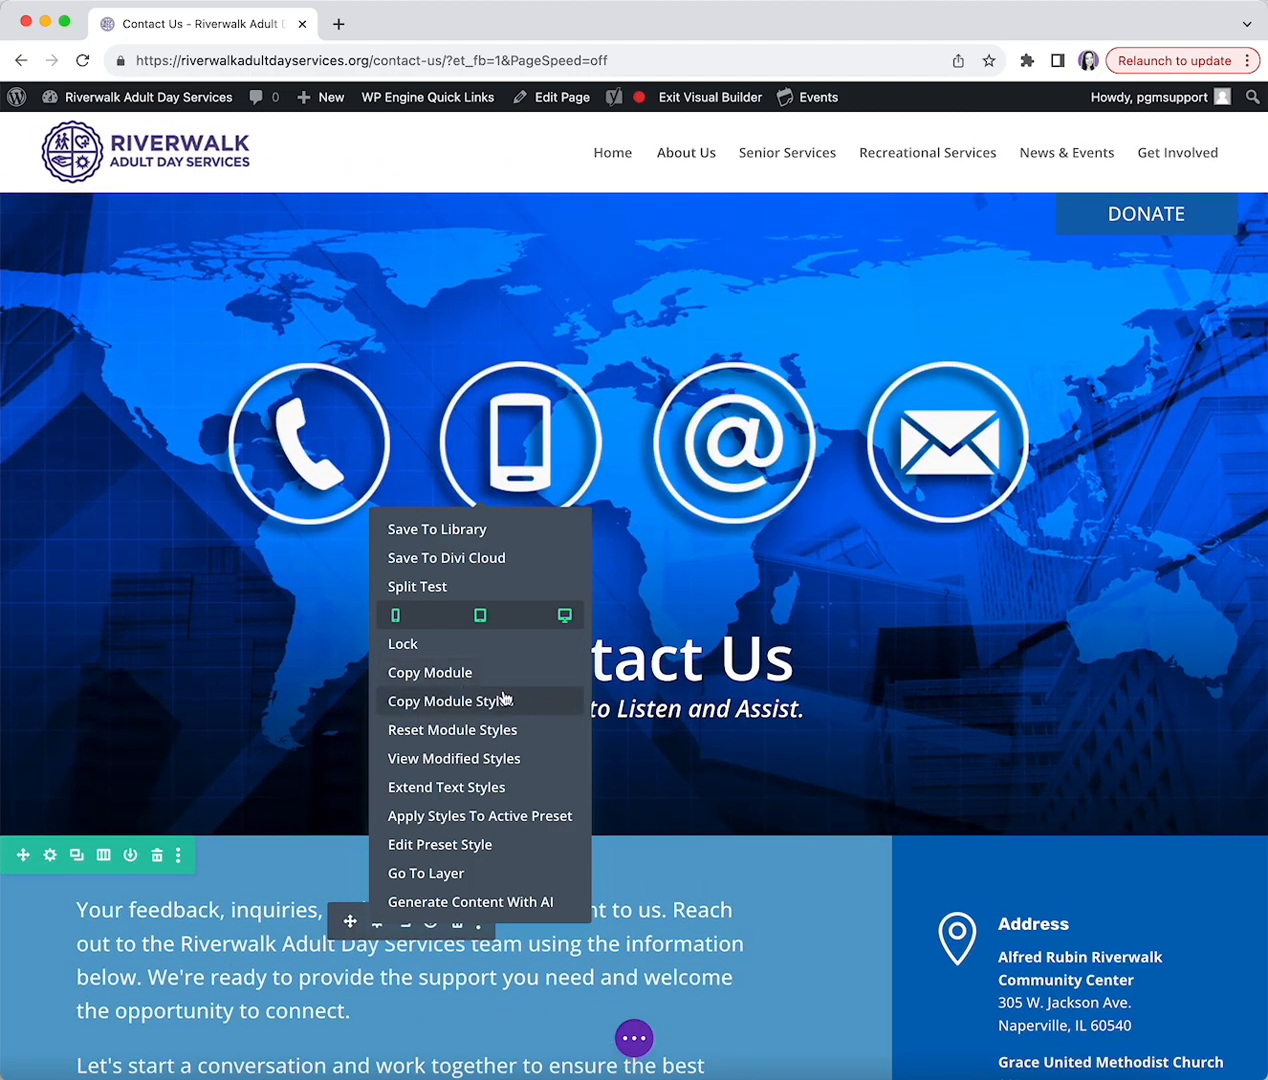
scroll(938, 607, down, 4)
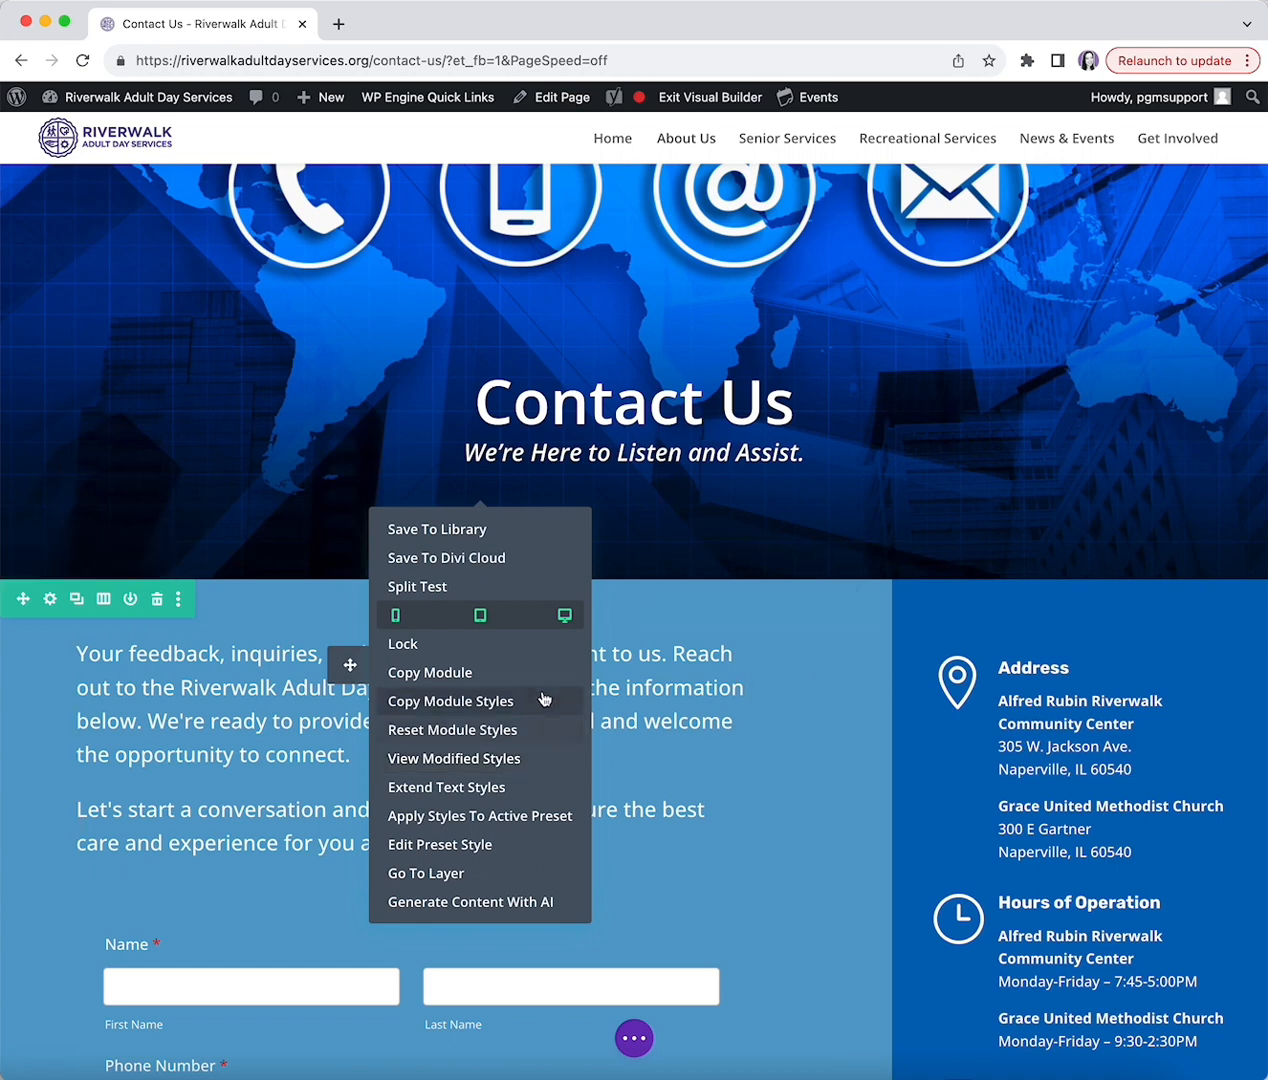
- Close the actions menu and check the page's sections in Wireframe View, then return to Desktop View
click(127, 683)
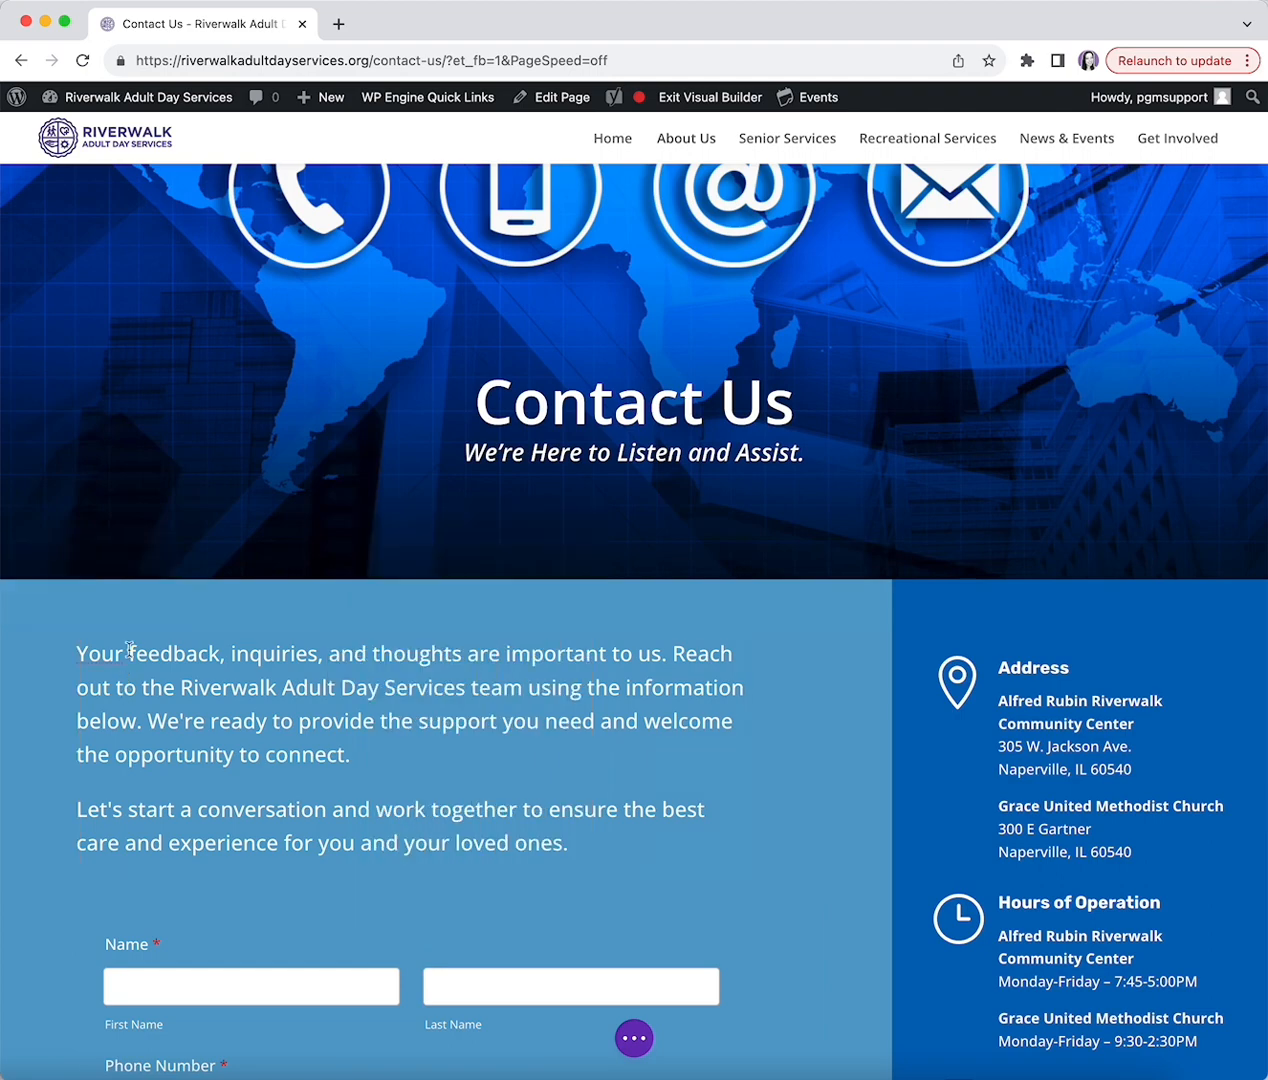
scroll(130, 670, down, 5)
scroll(130, 657, up, 8)
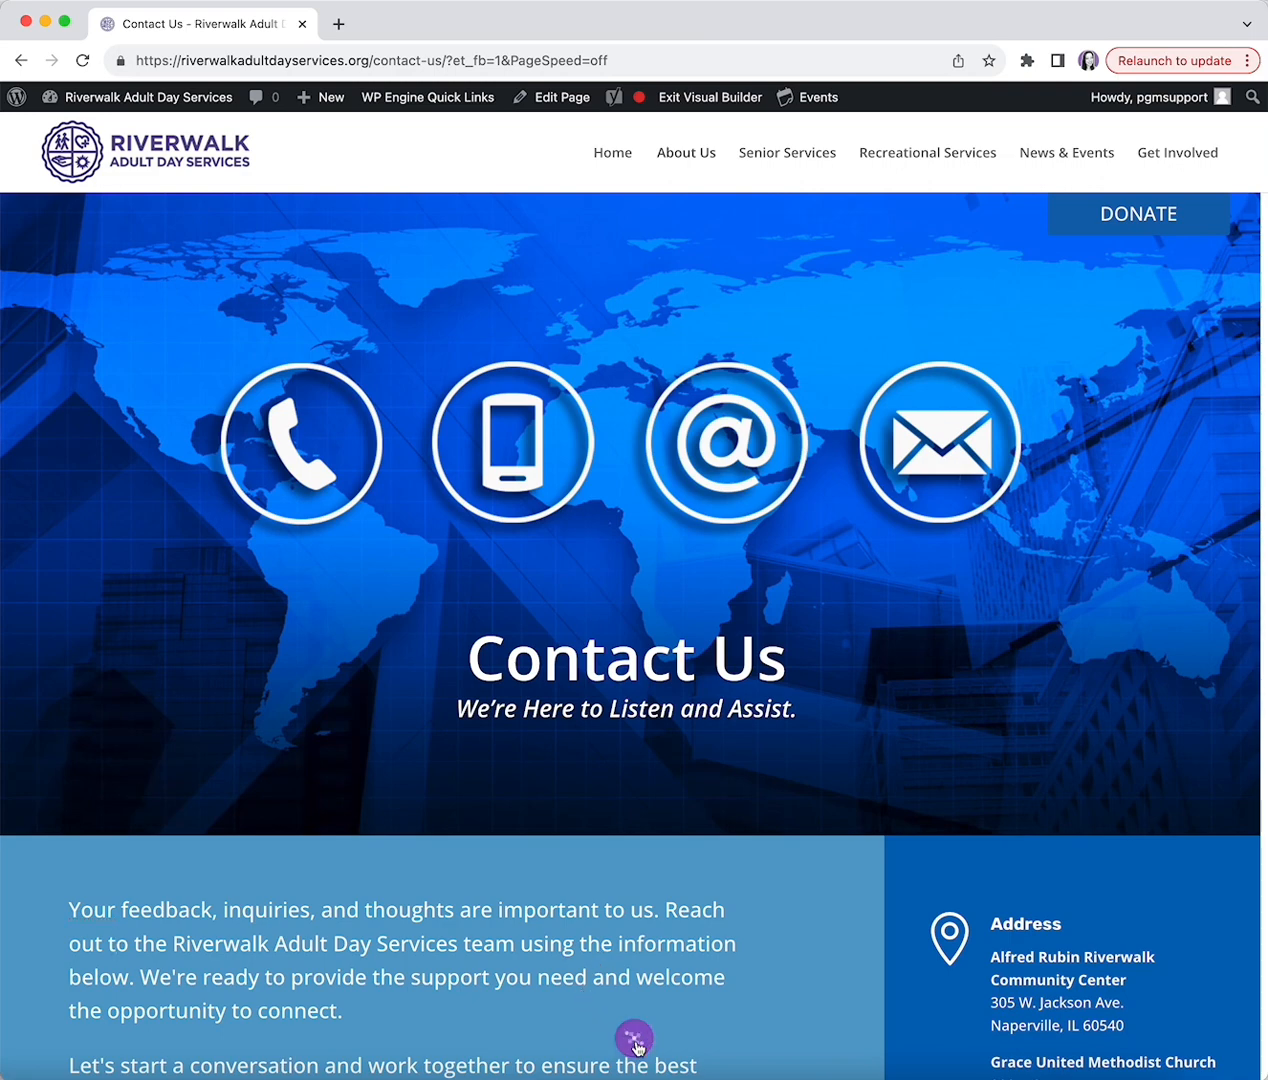
click(635, 1042)
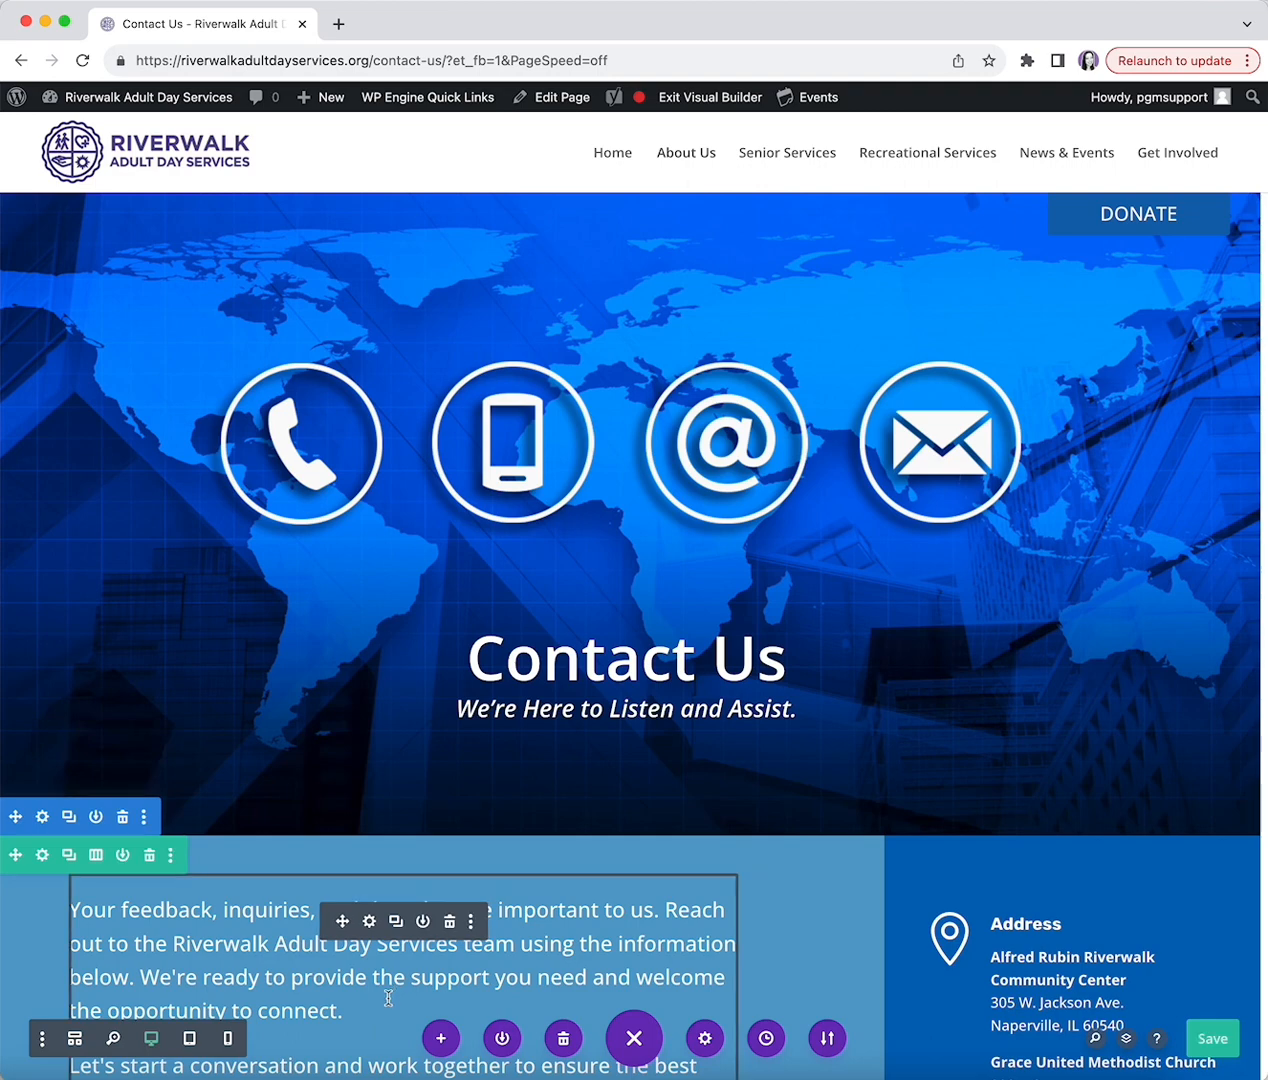
click(74, 1041)
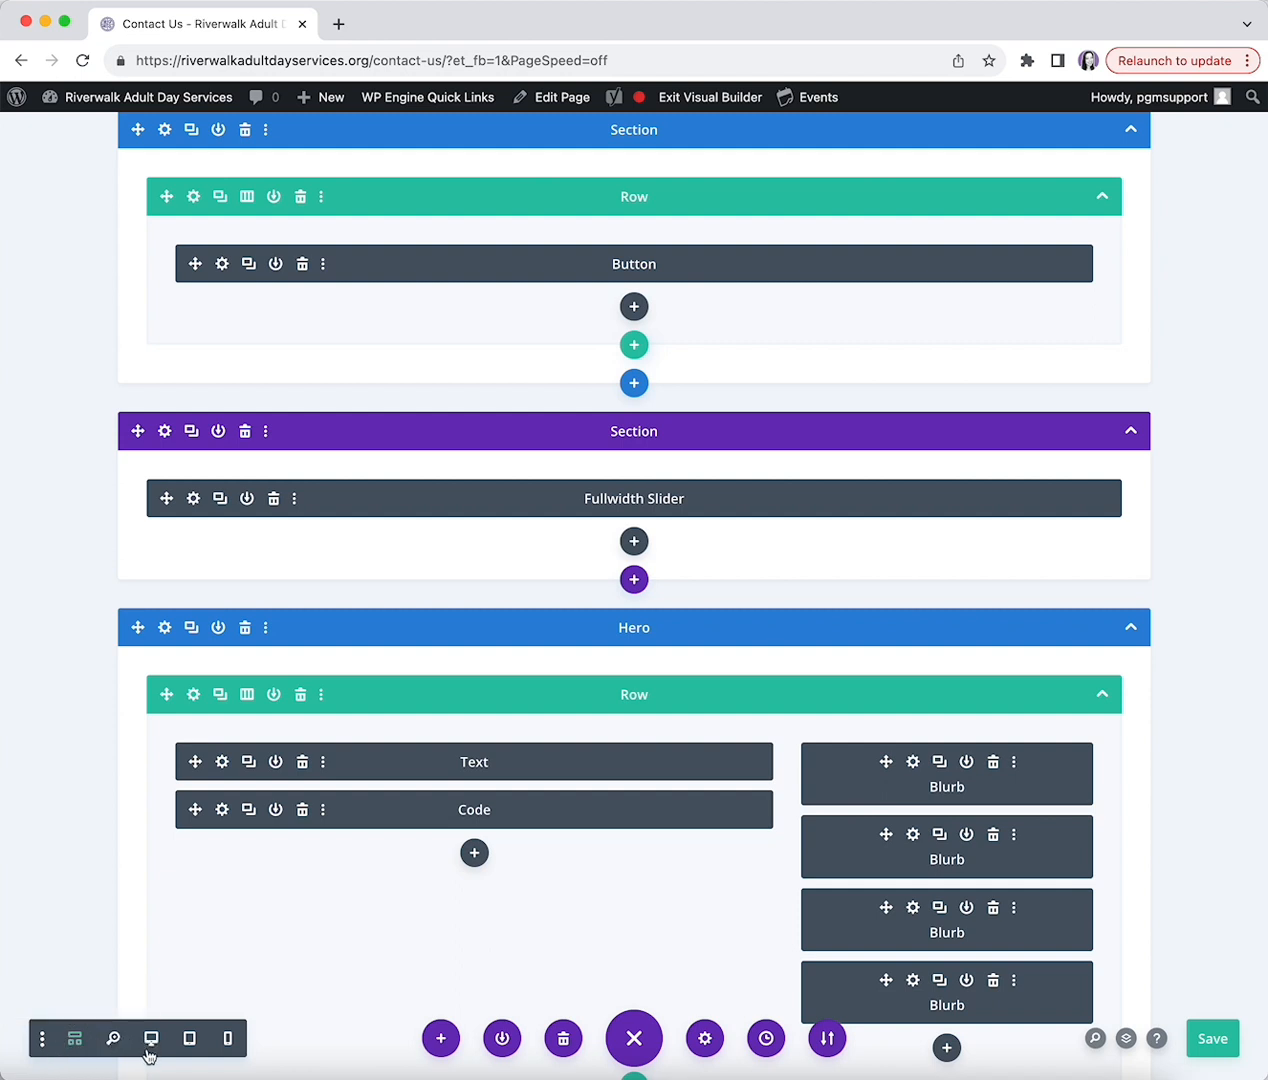
click(152, 1040)
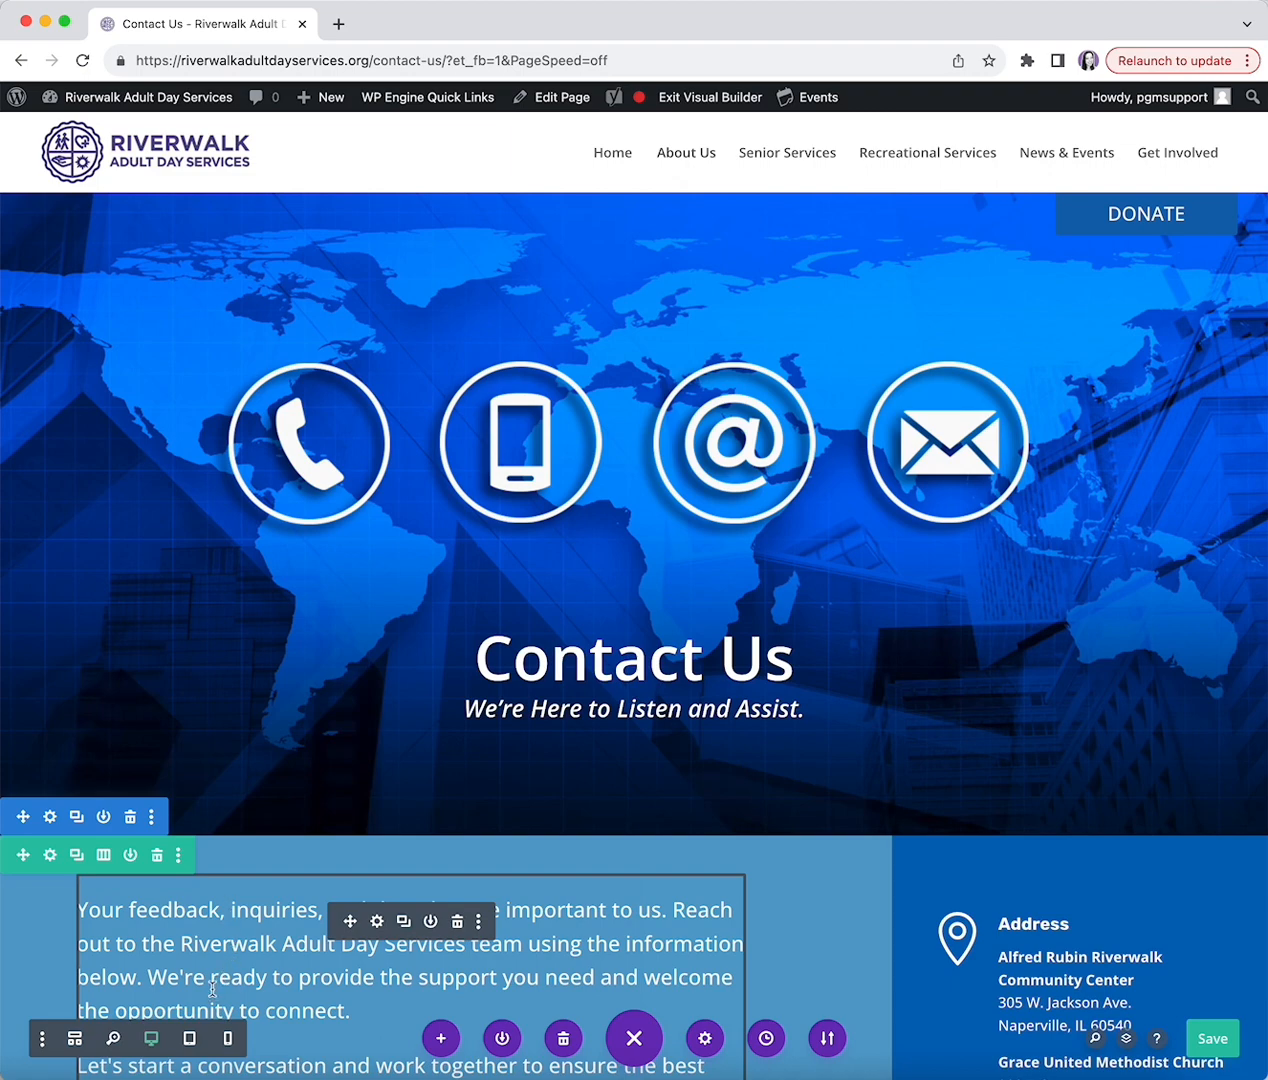
- Preview the Contact Us layout at 400px phone width, then switch back to Desktop View
click(227, 1050)
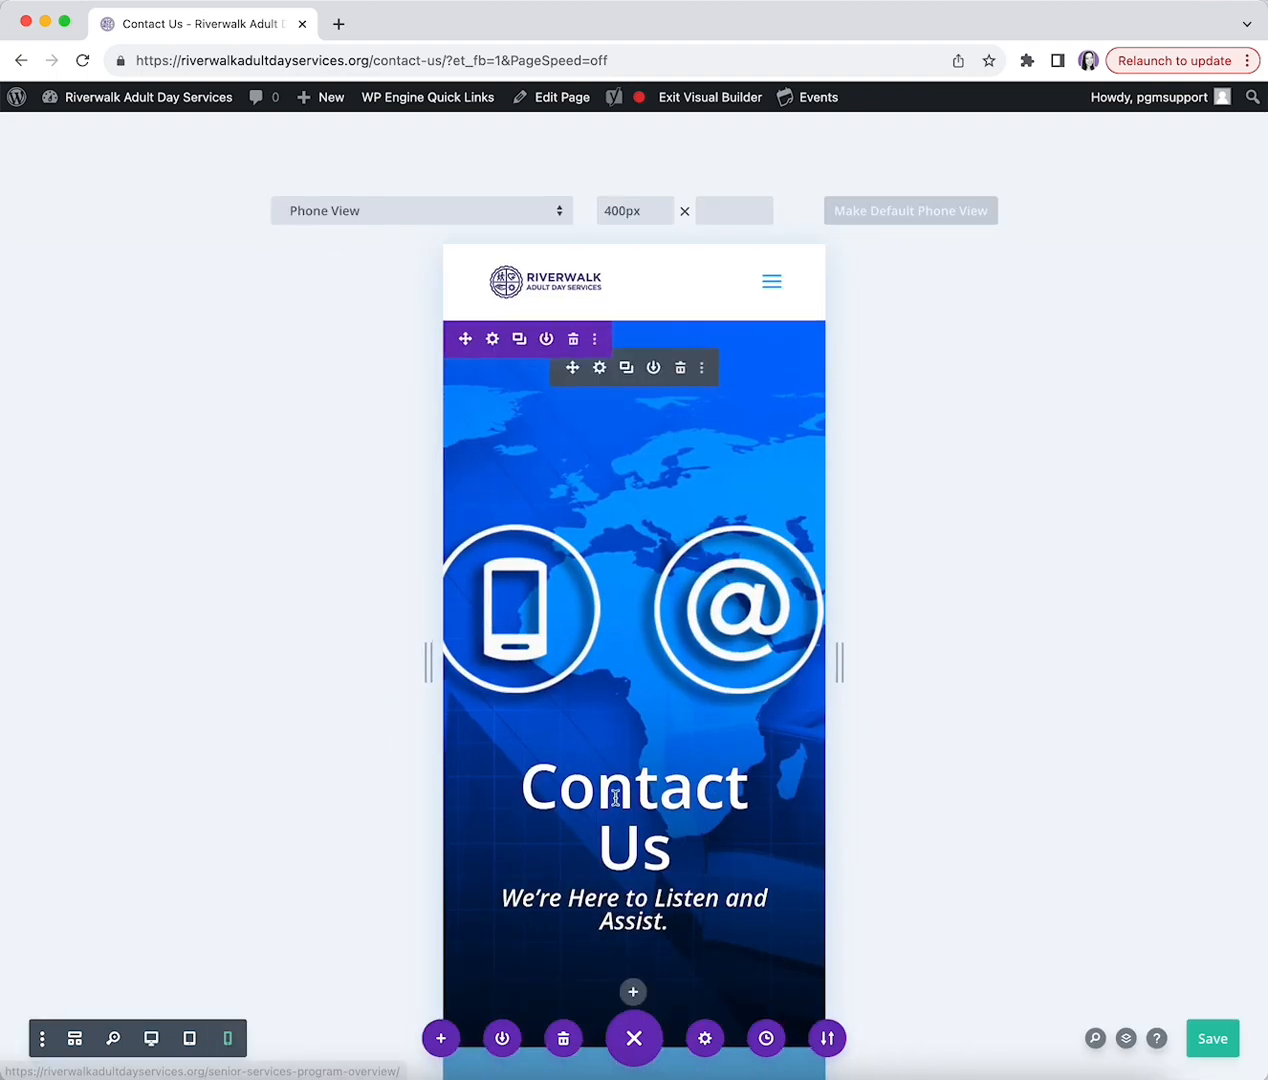
scroll(600, 727, down, 3)
scroll(600, 727, down, 8)
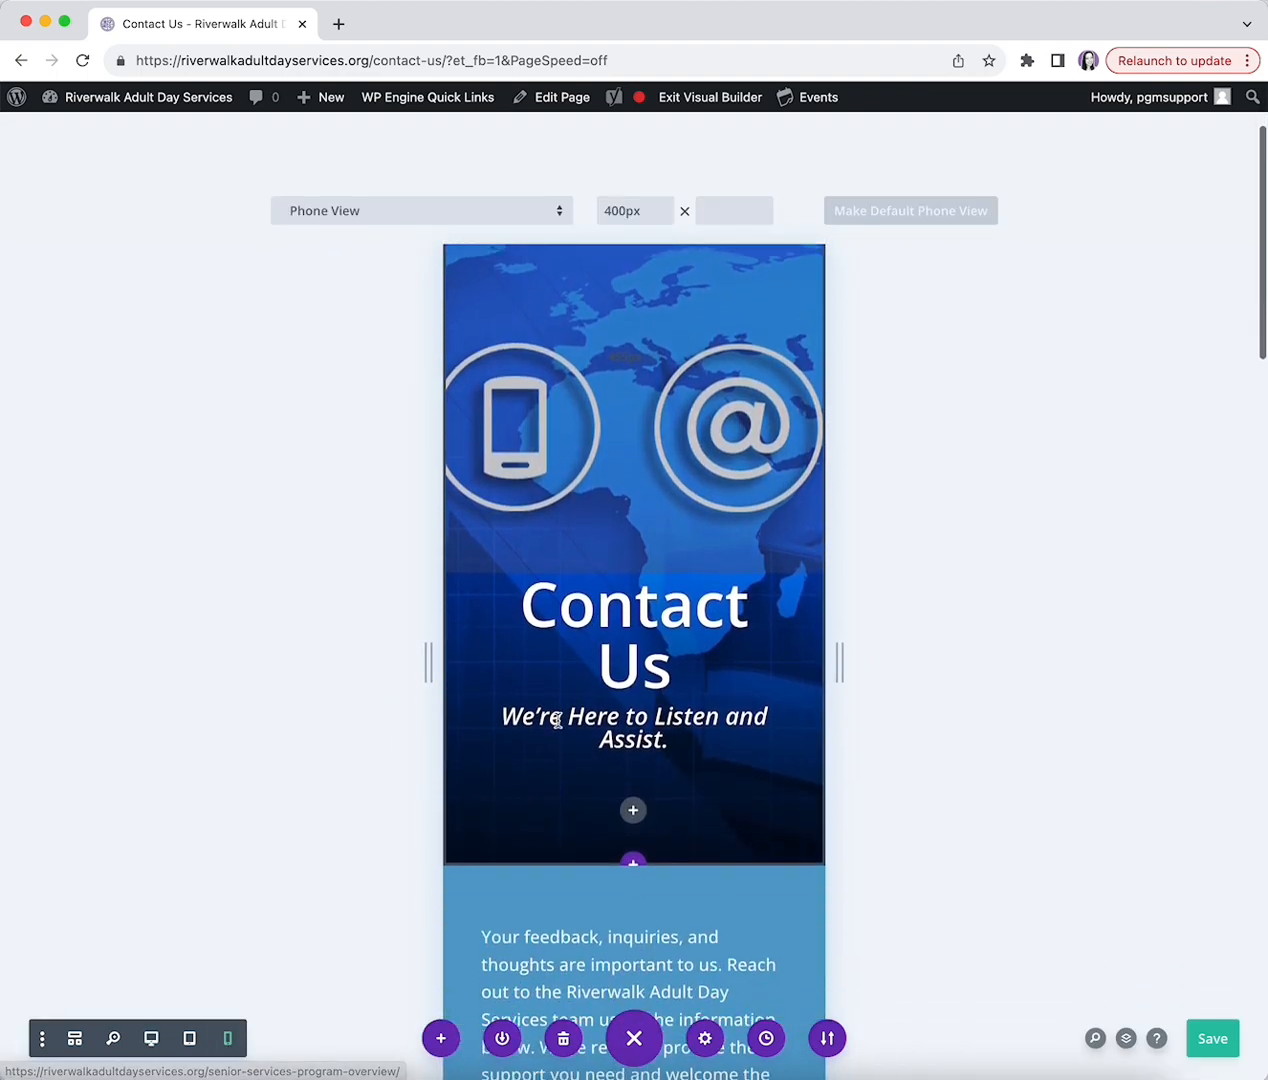
scroll(564, 782, down, 8)
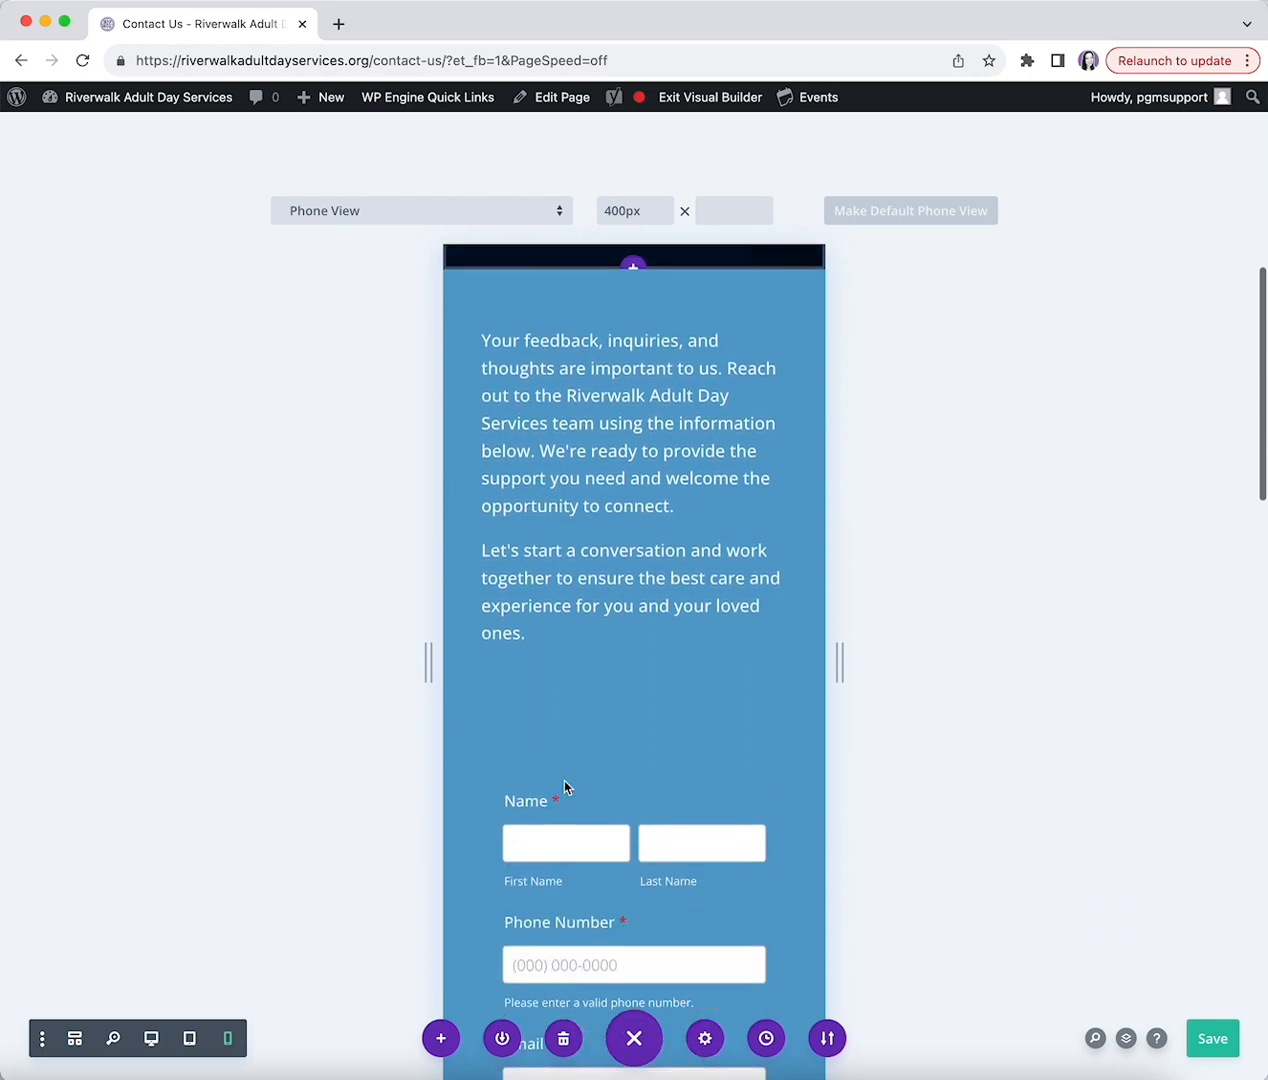
scroll(564, 782, up, 7)
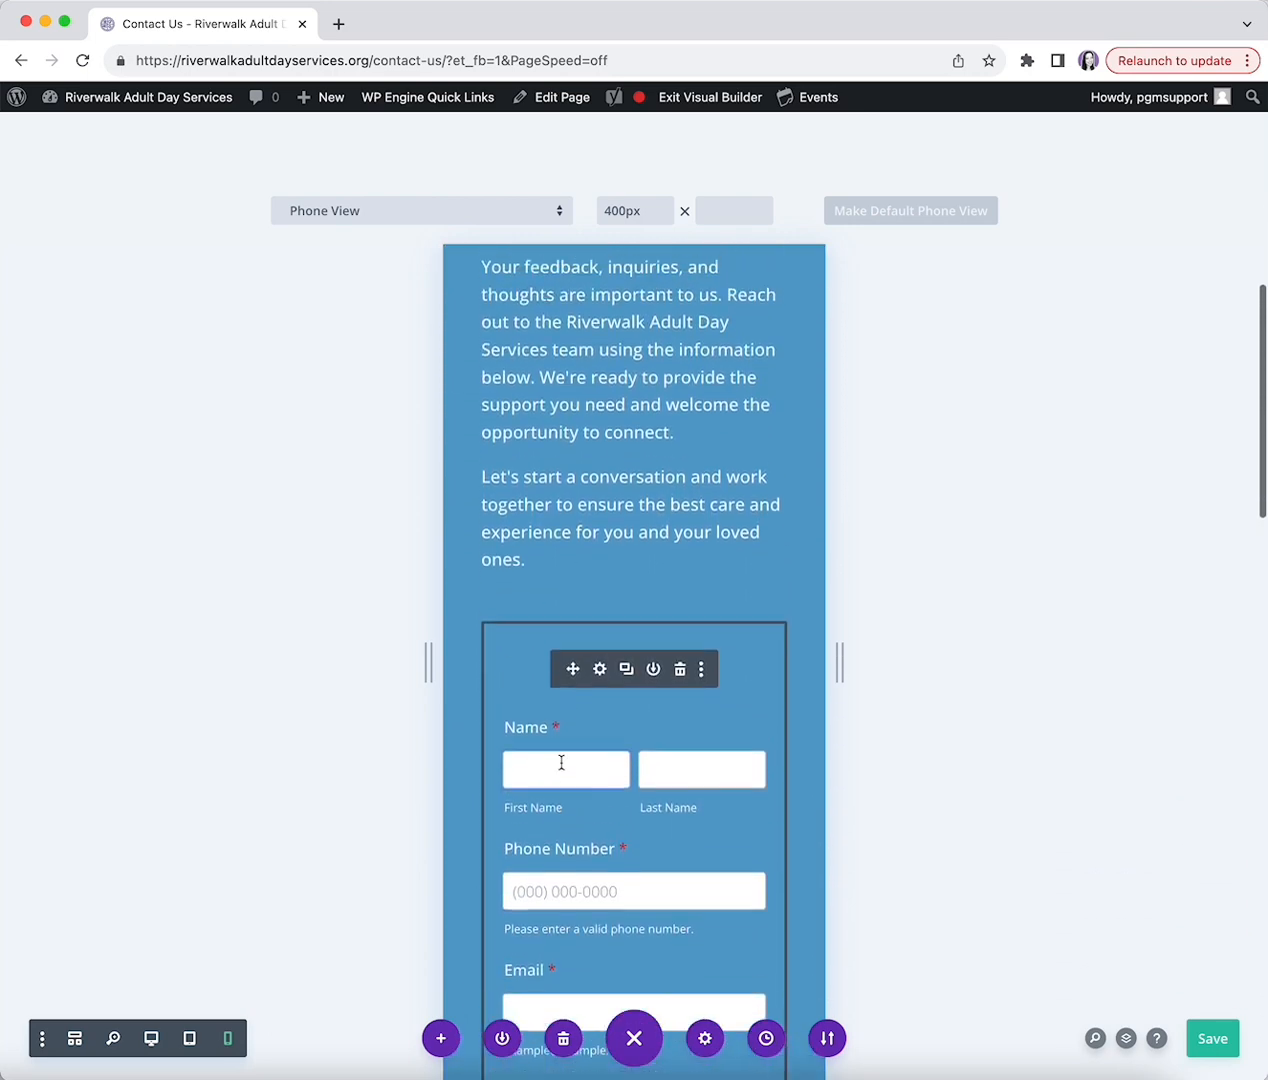
click(150, 1040)
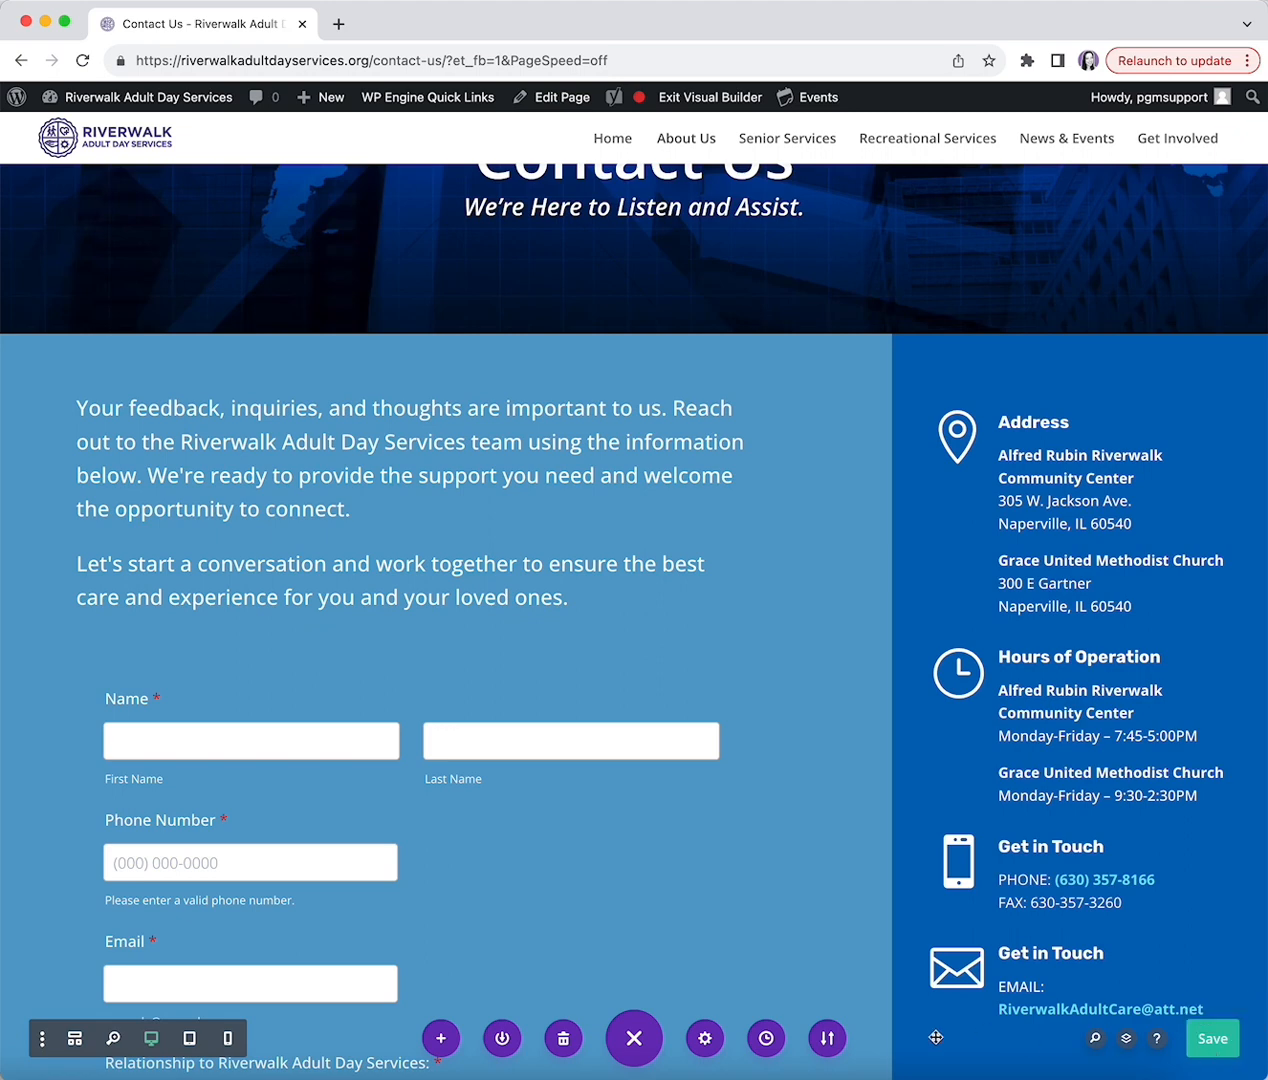
- Review the Contact Us page's editing history, keep the current state, and save the page
click(766, 1040)
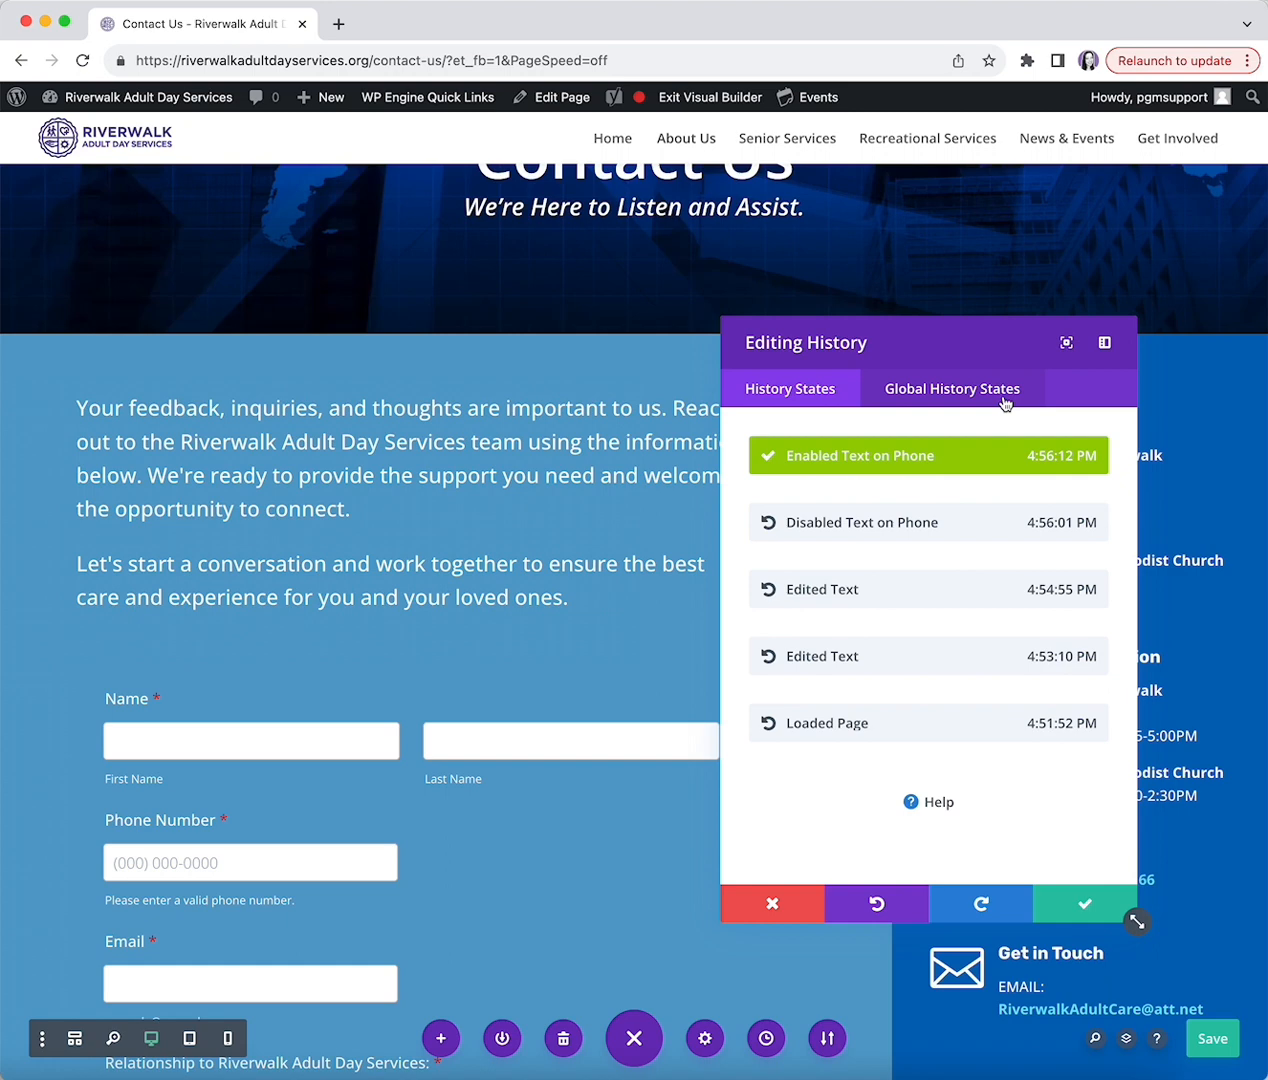
click(1085, 908)
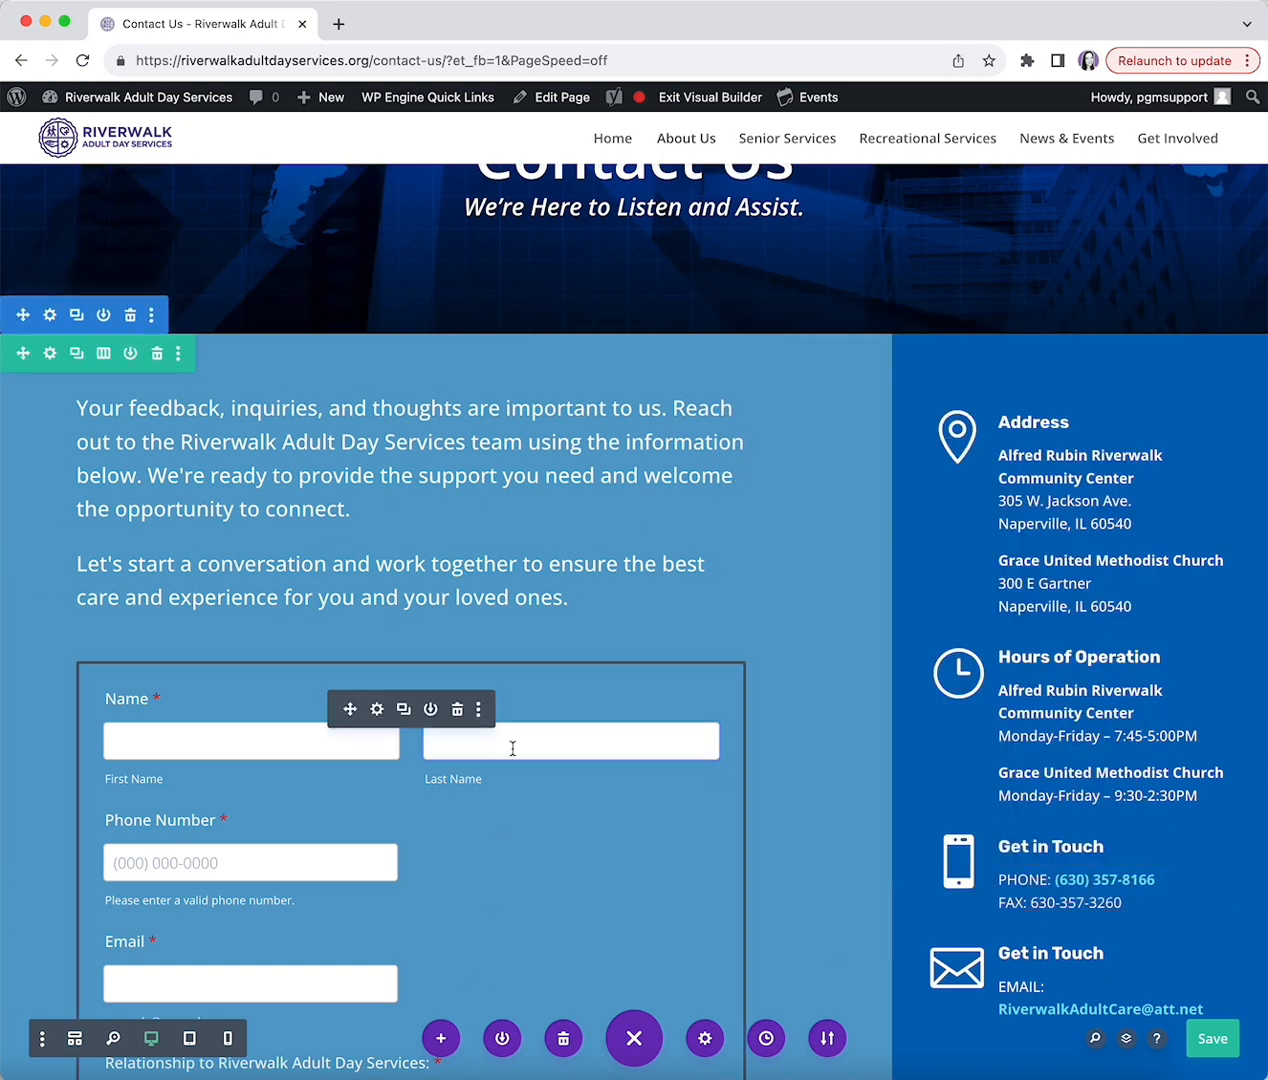
click(1211, 1040)
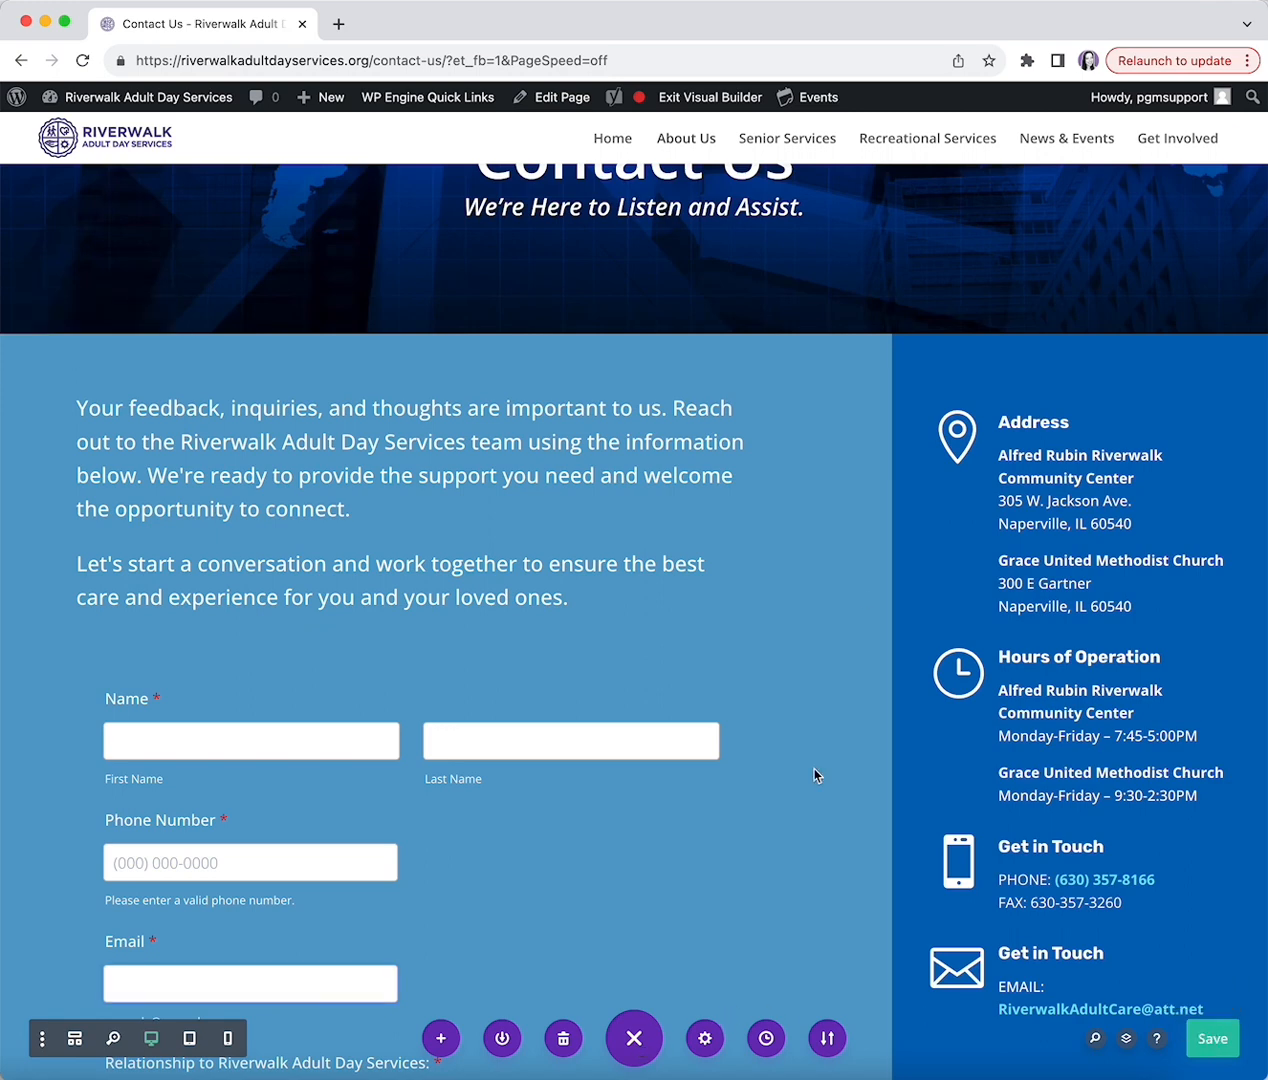
- Exit the Visual Builder and return to the site's admin Dashboard
click(704, 100)
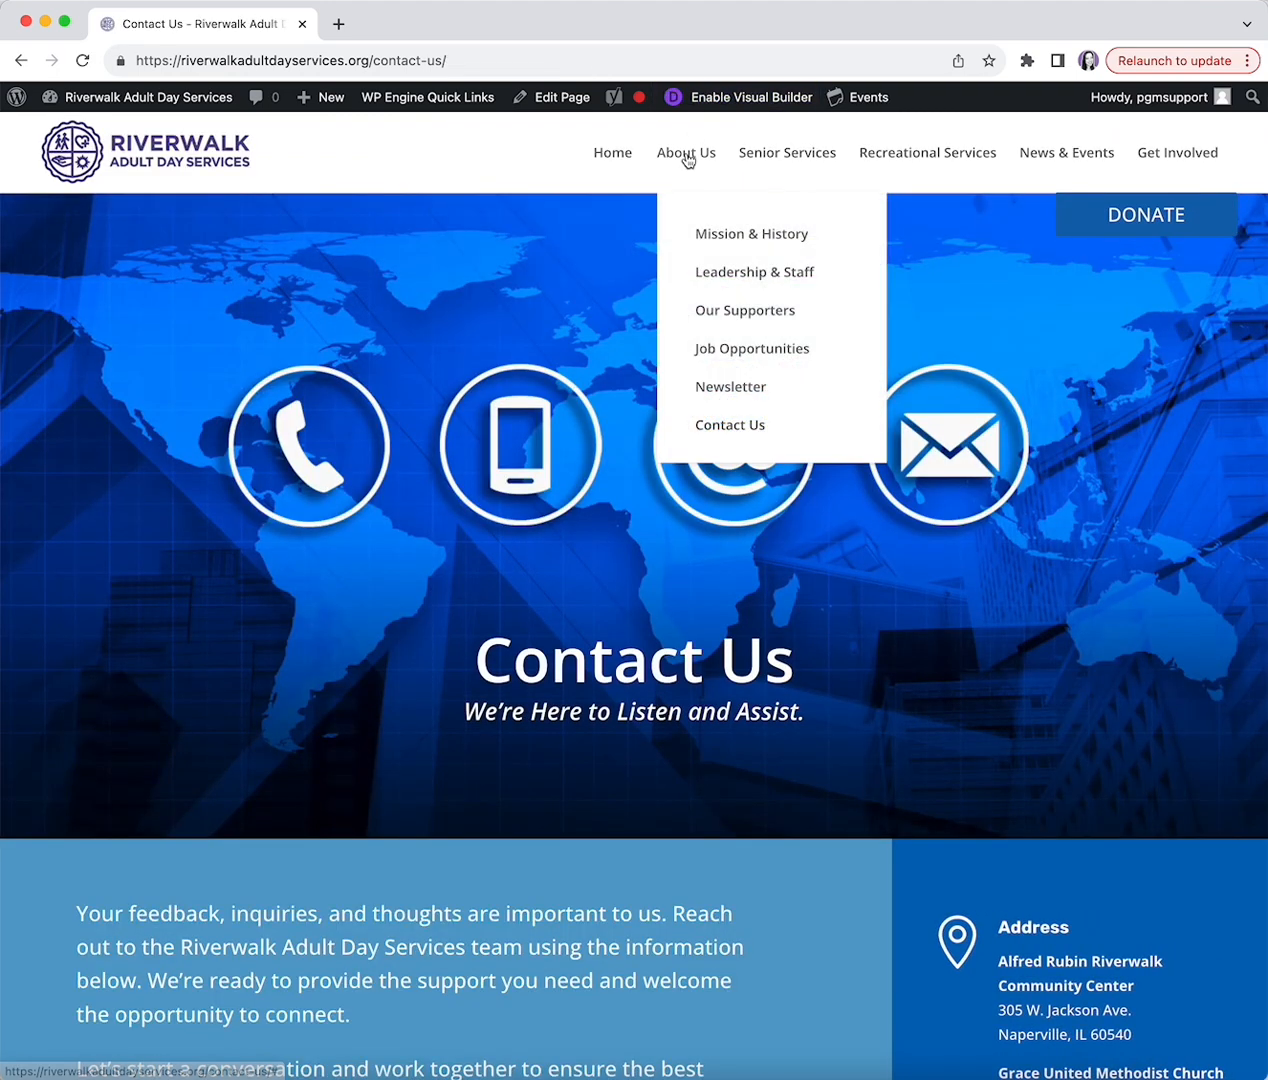
mouse_move(1200, 155)
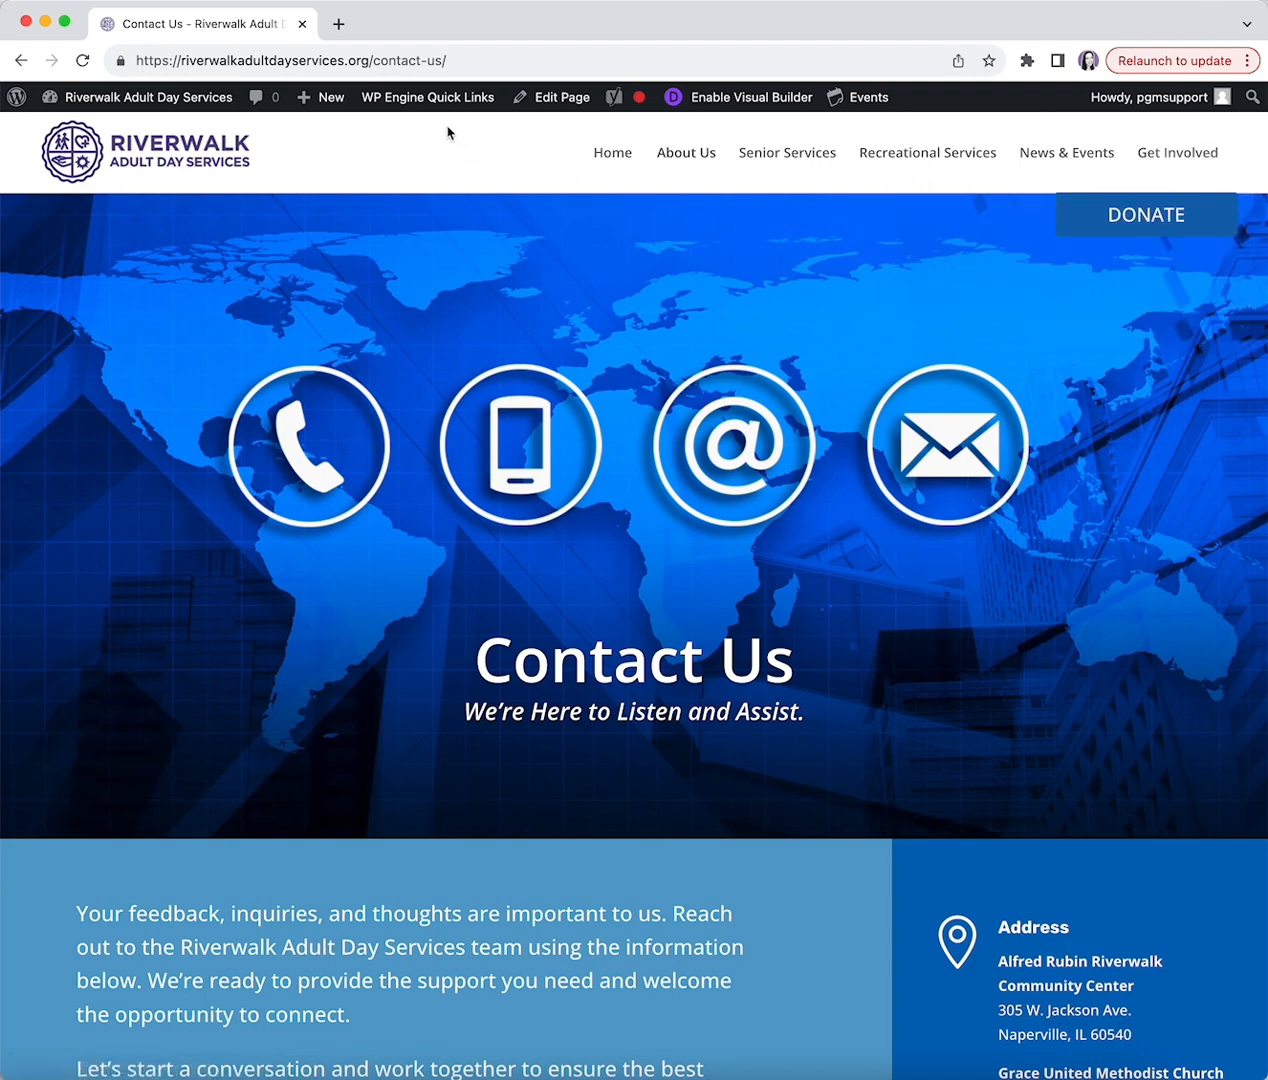
click(118, 100)
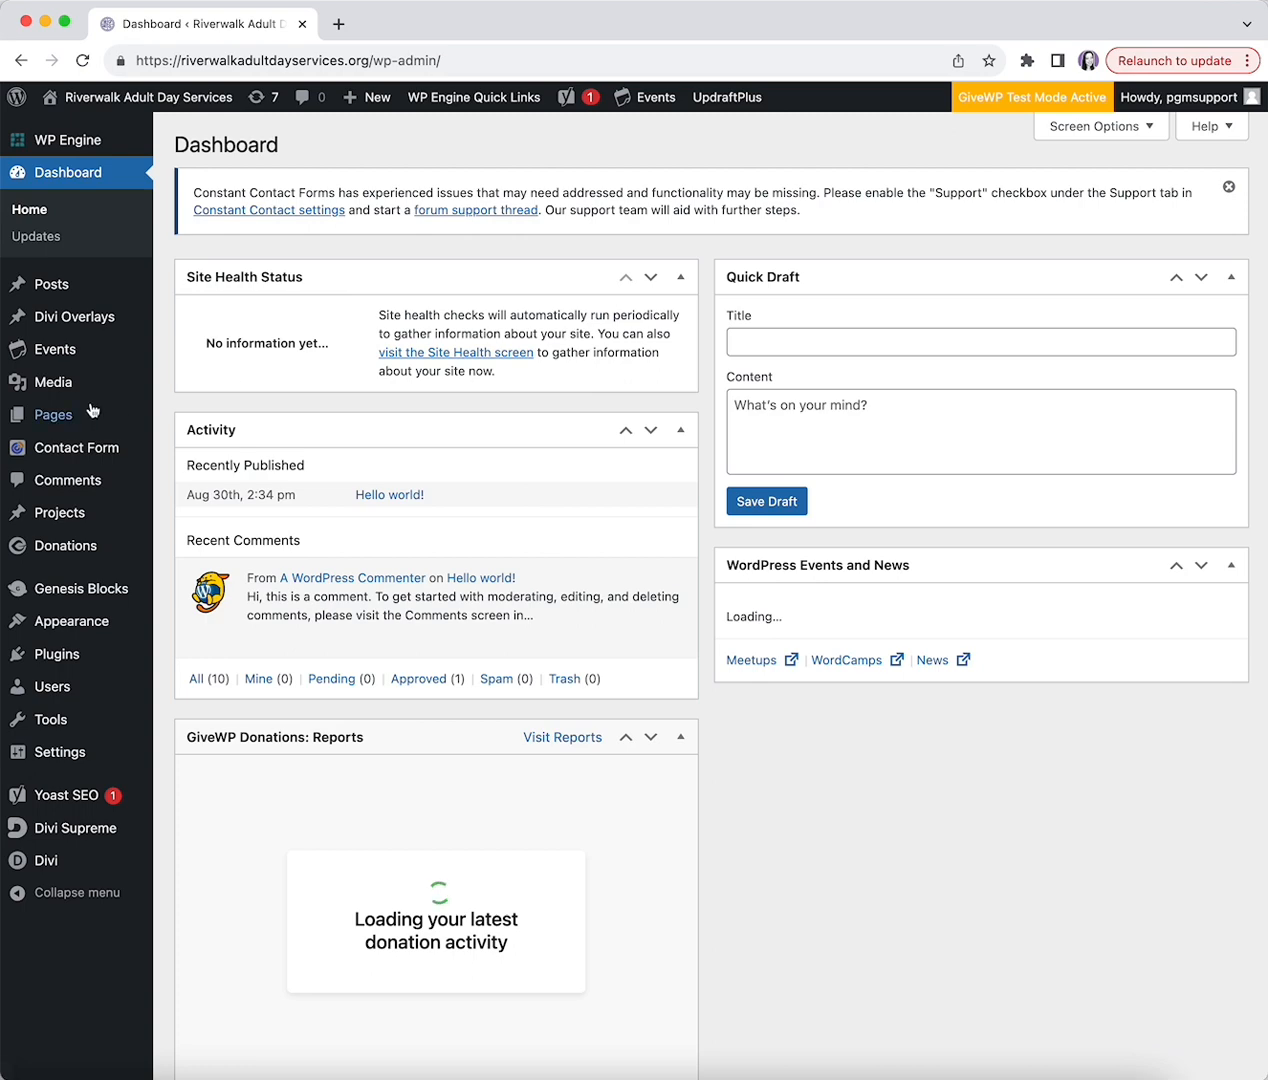
mouse_move(93, 404)
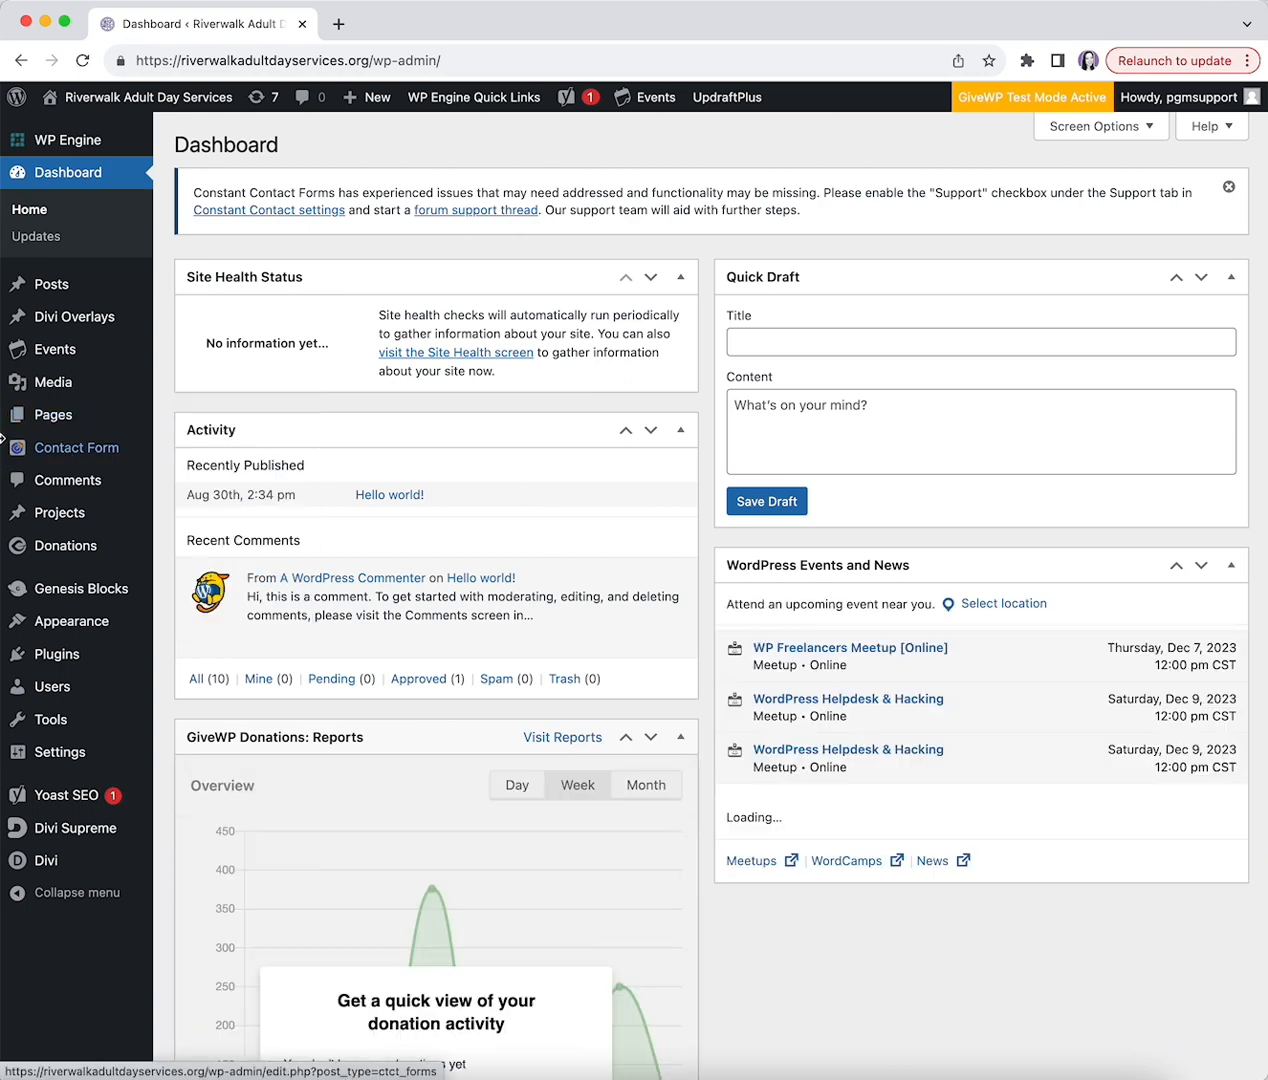
- Show all events and open Quick Edit for 'Outing: Riverwalk Adult Day Services'
mouse_move(60, 344)
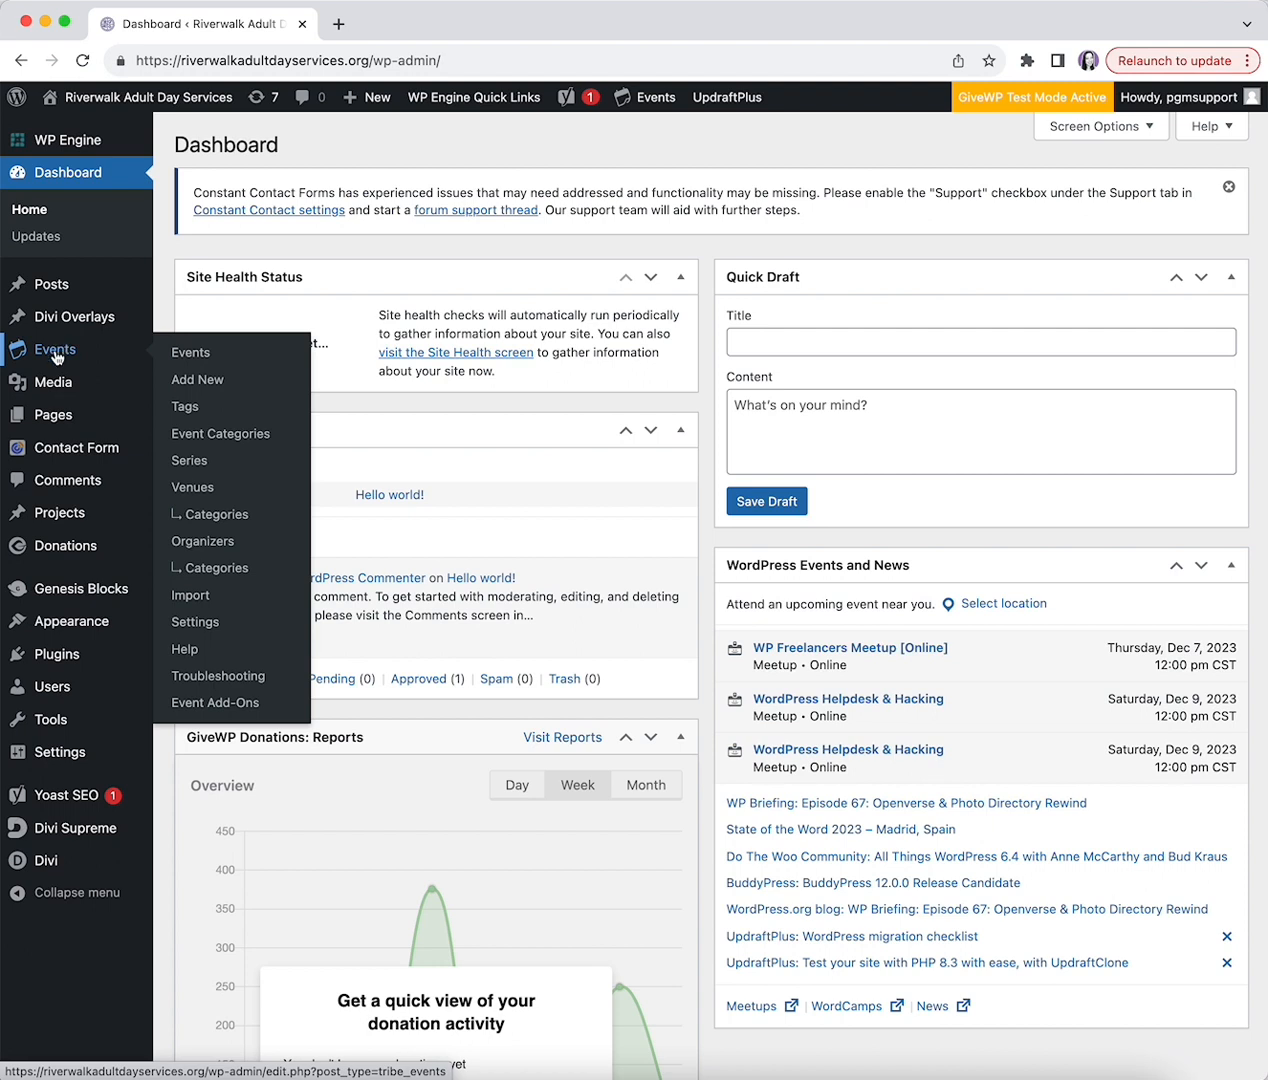
click(56, 356)
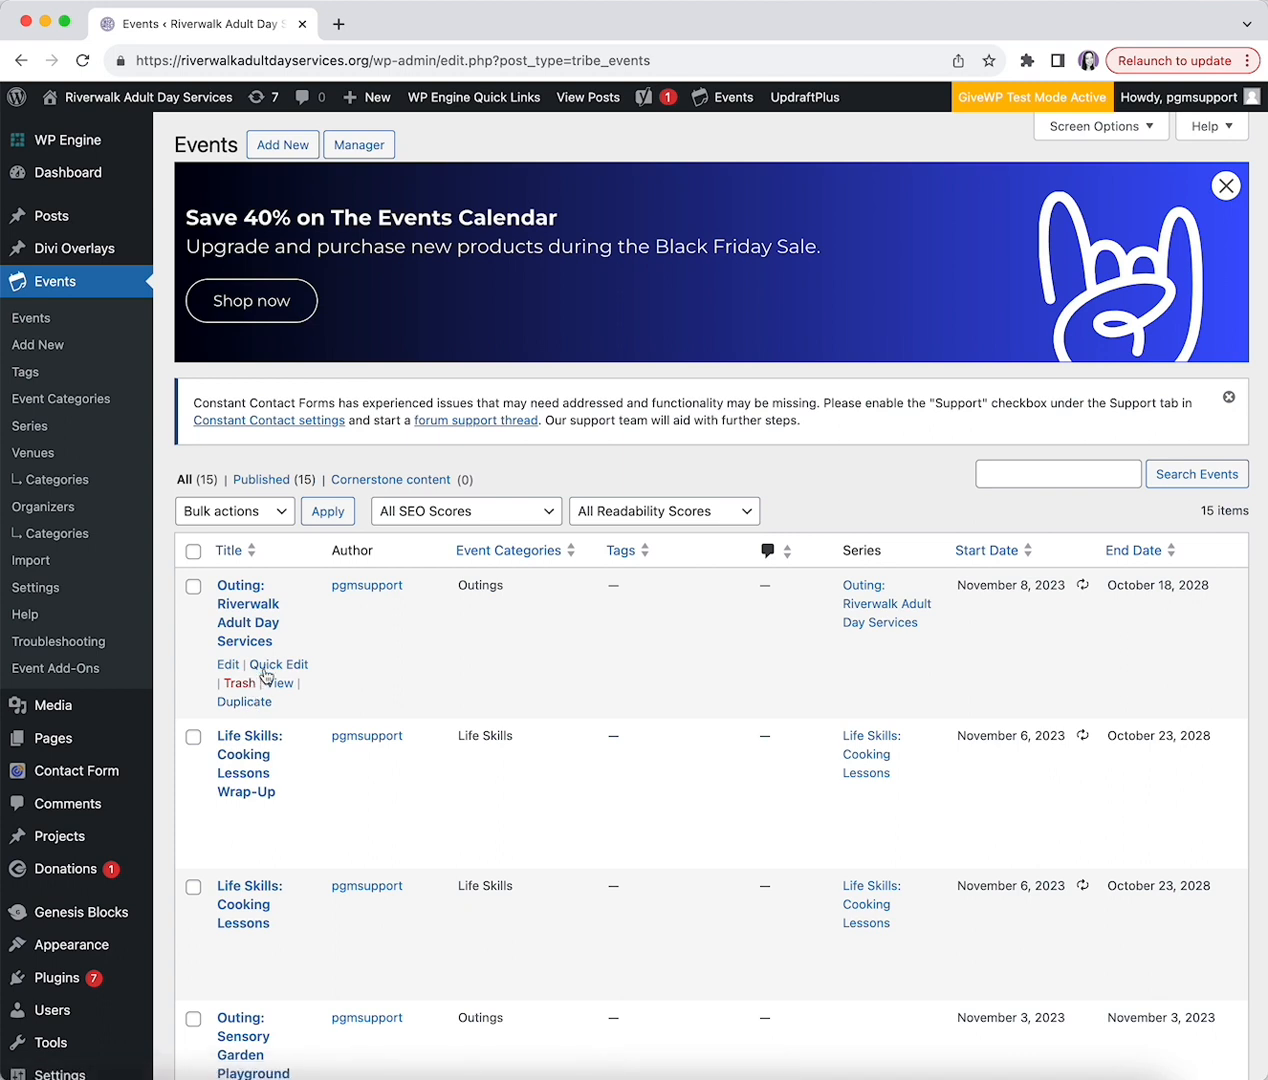
click(268, 665)
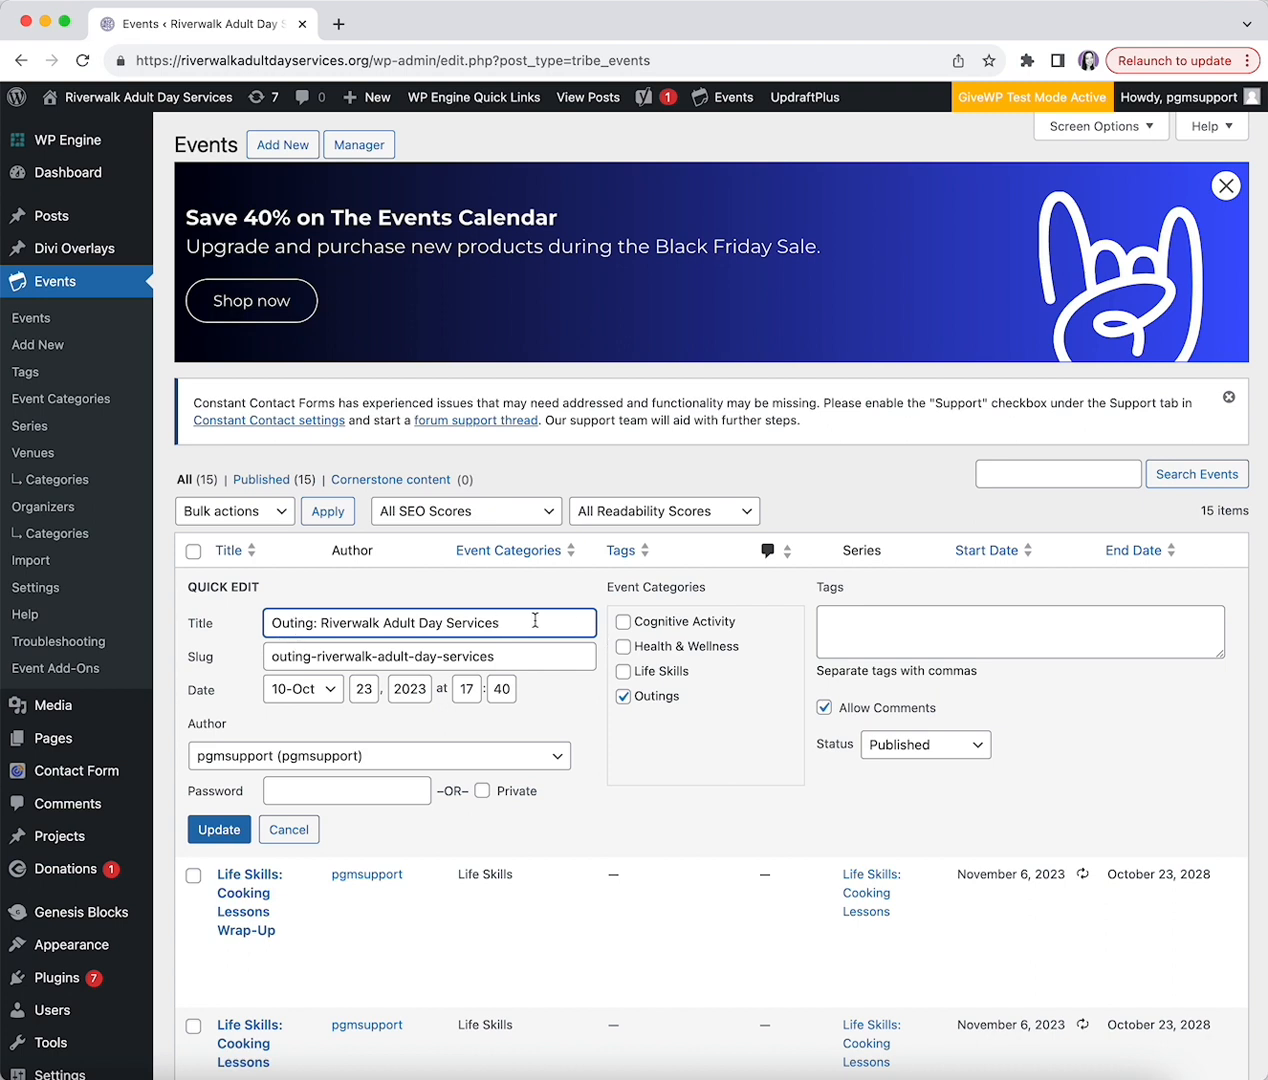
- Check the Outing event's slug, password field and Published status, then cancel Quick Edit unchanged
click(511, 654)
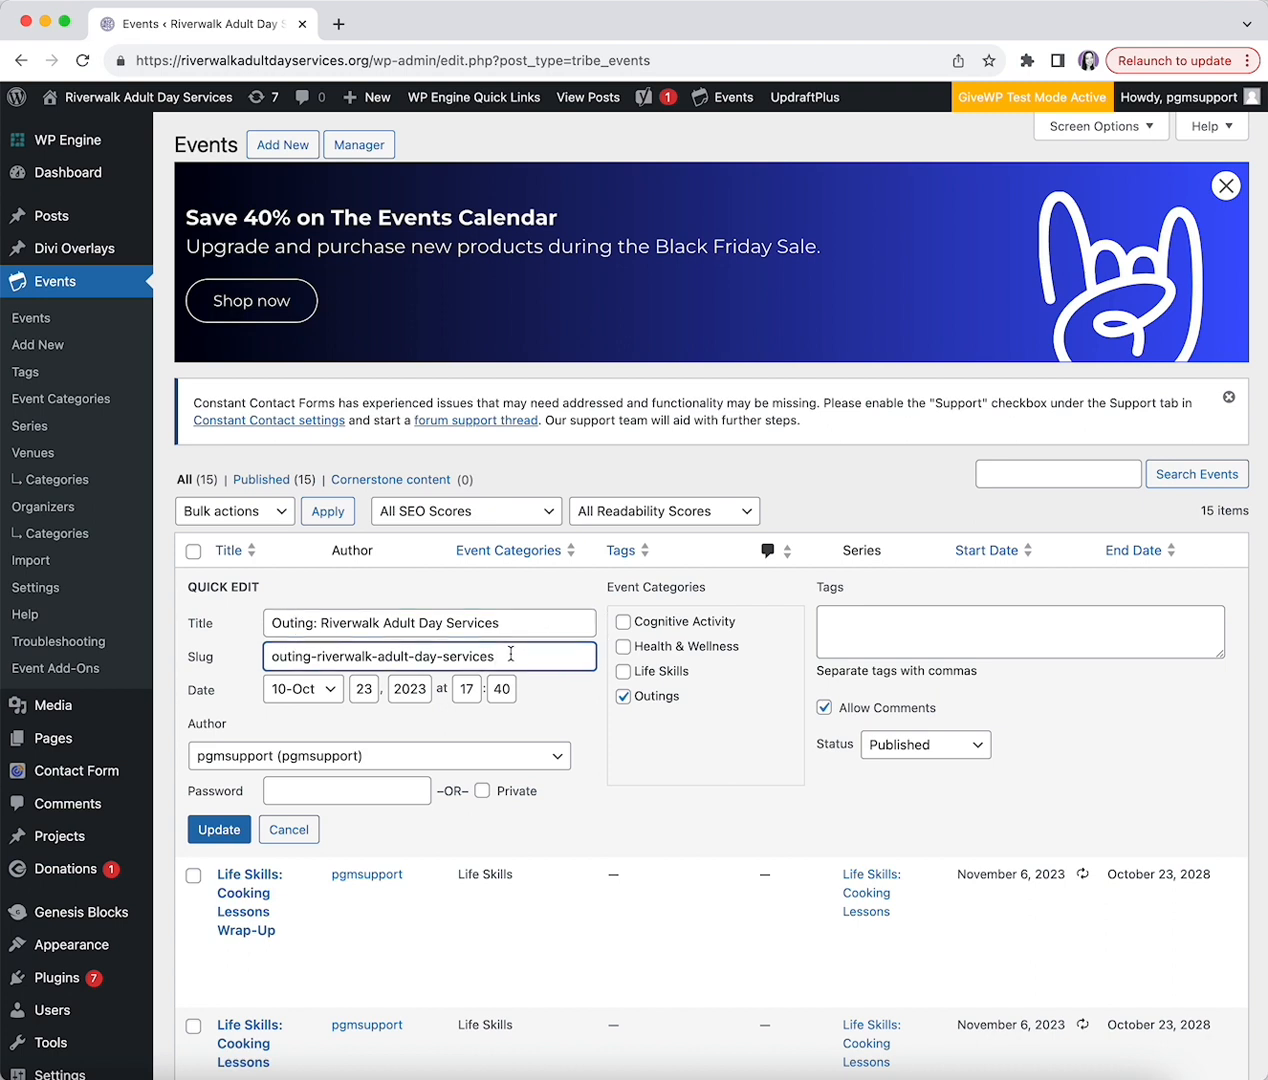
drag(511, 654, 271, 658)
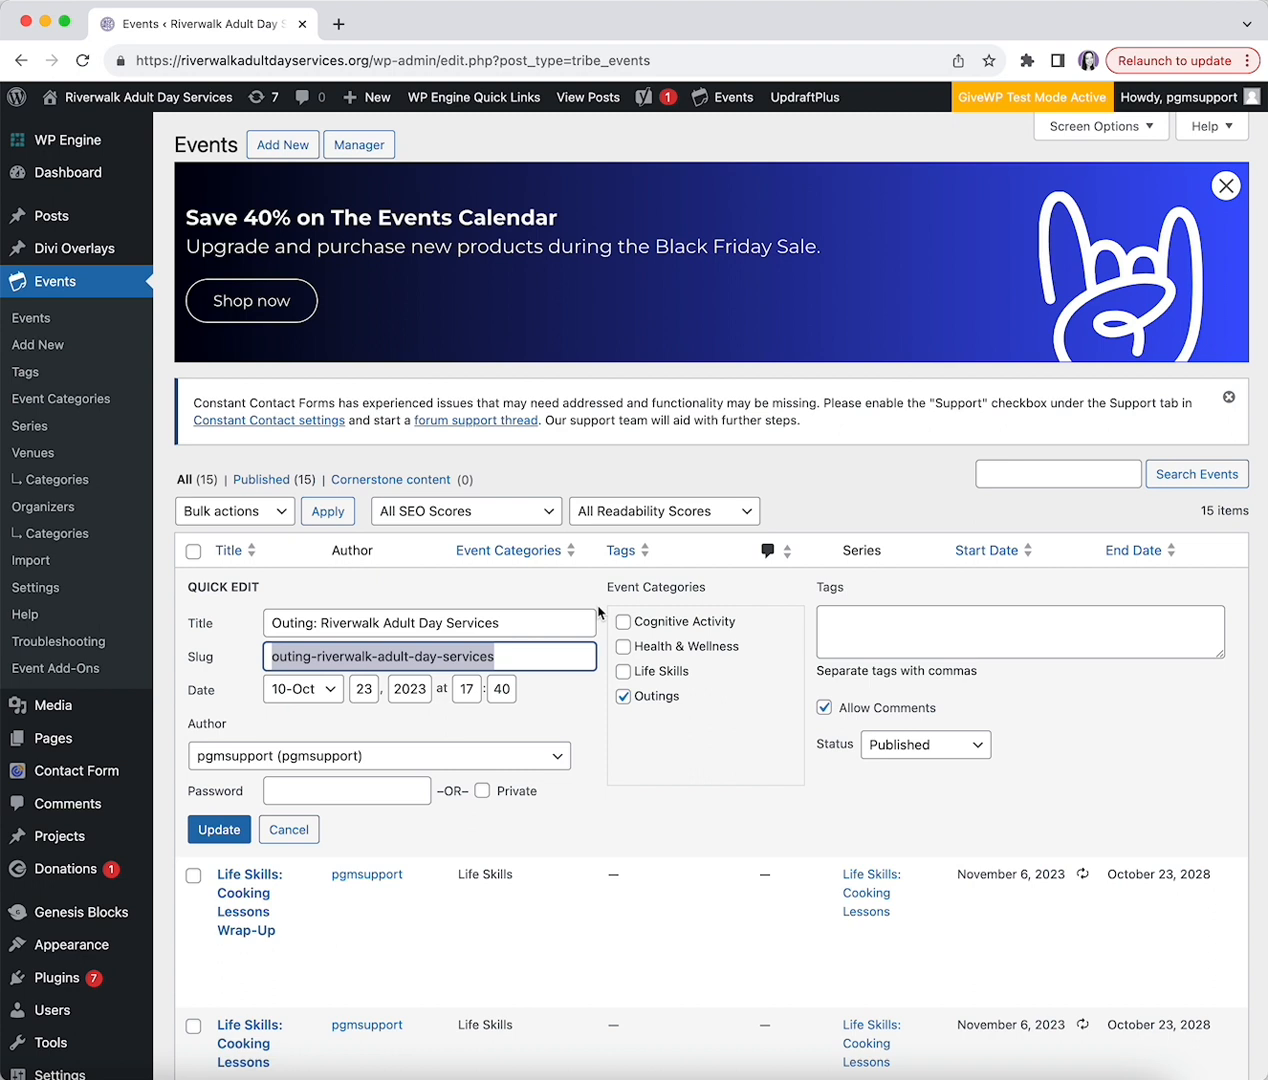
click(274, 790)
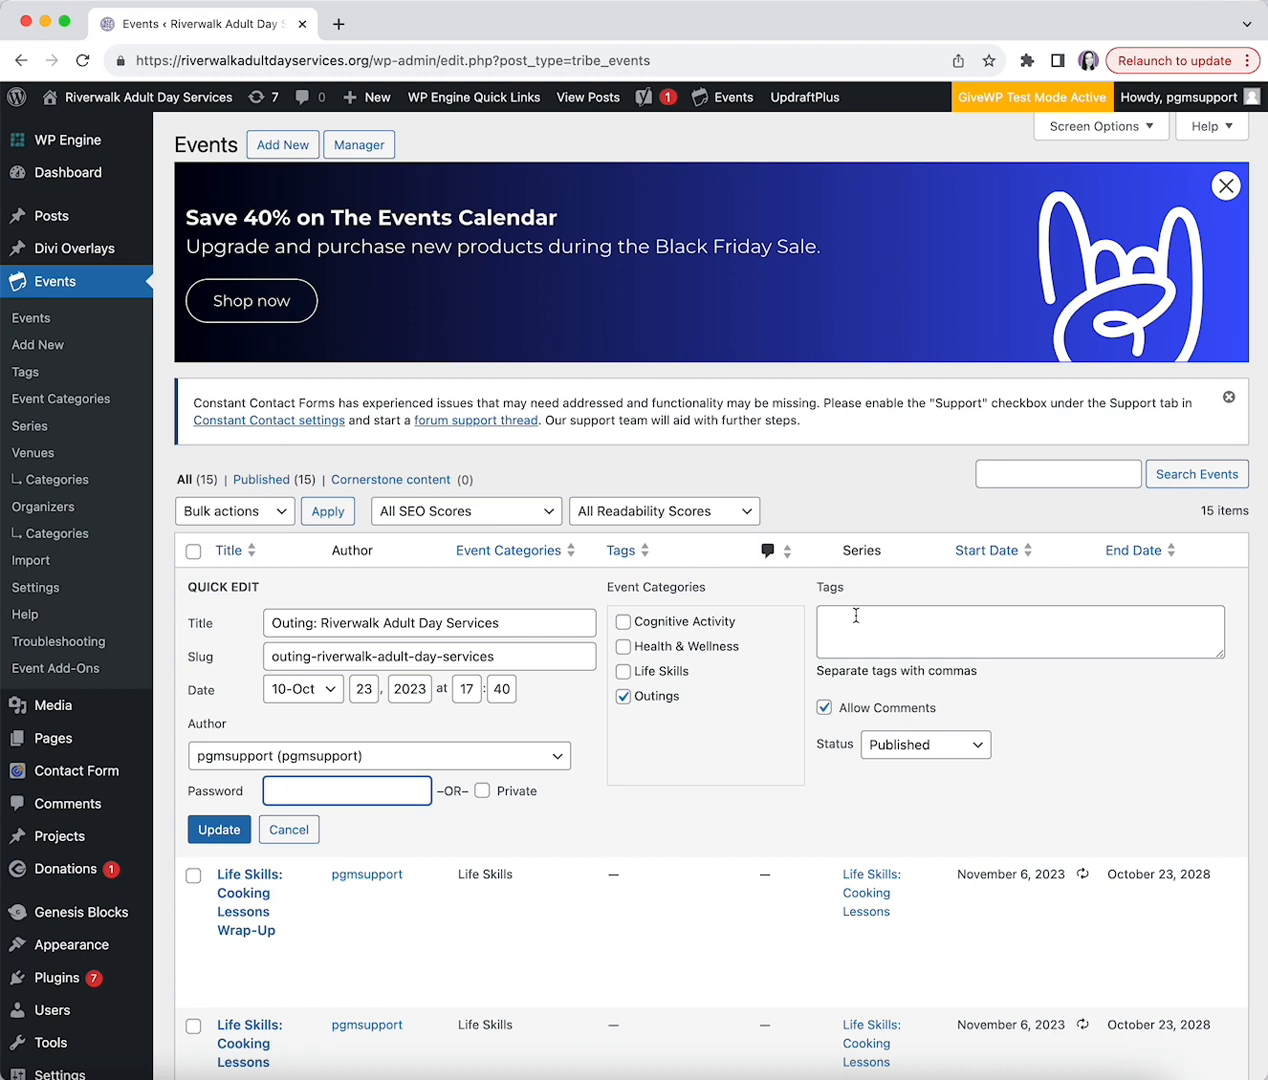
click(971, 744)
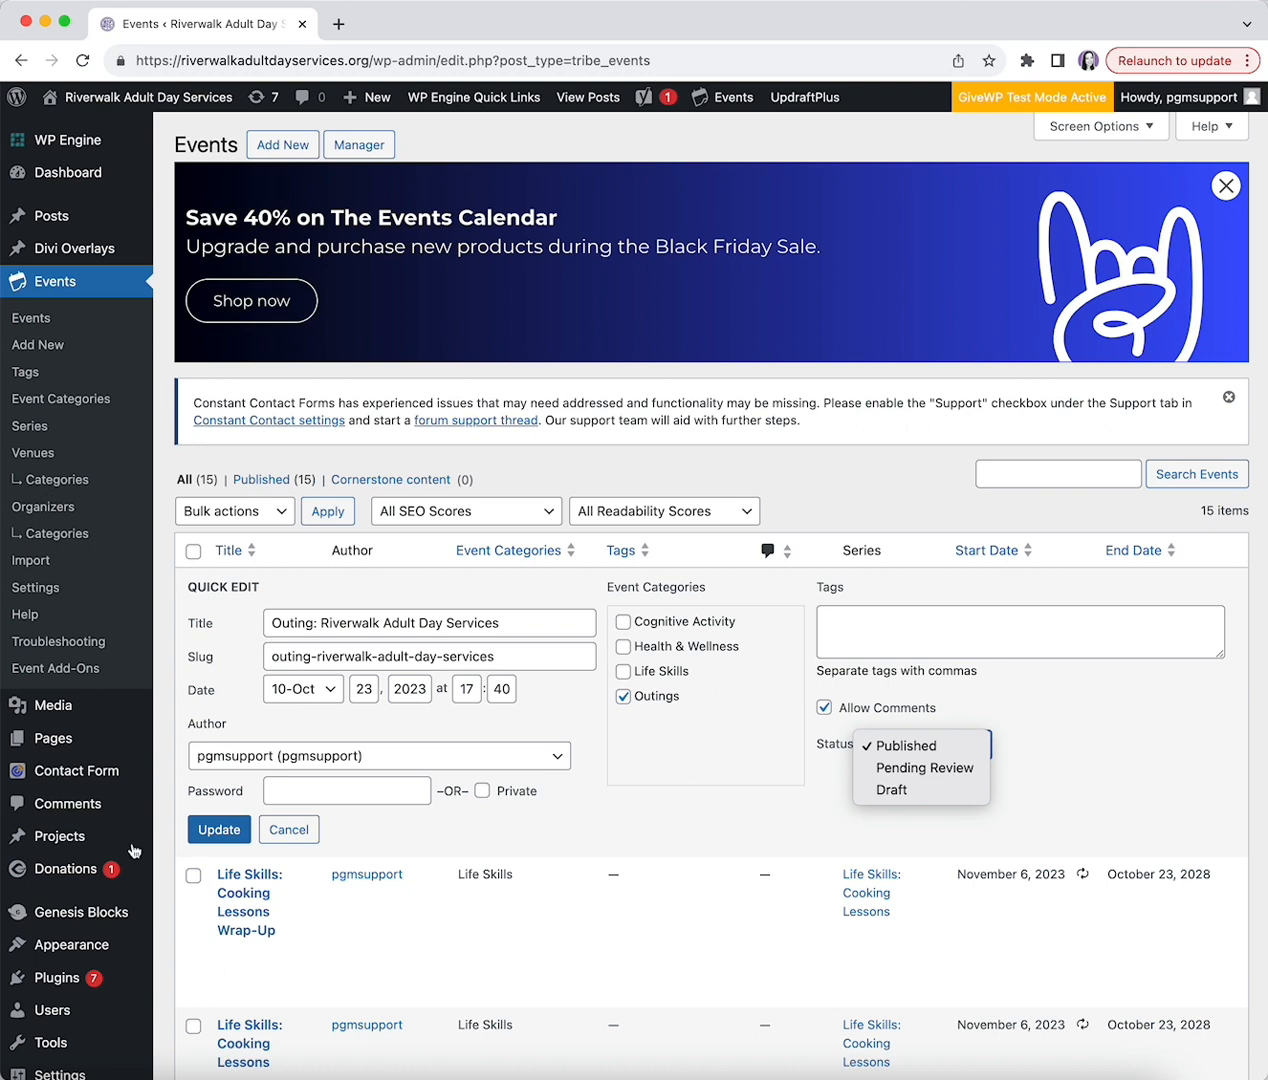
click(283, 823)
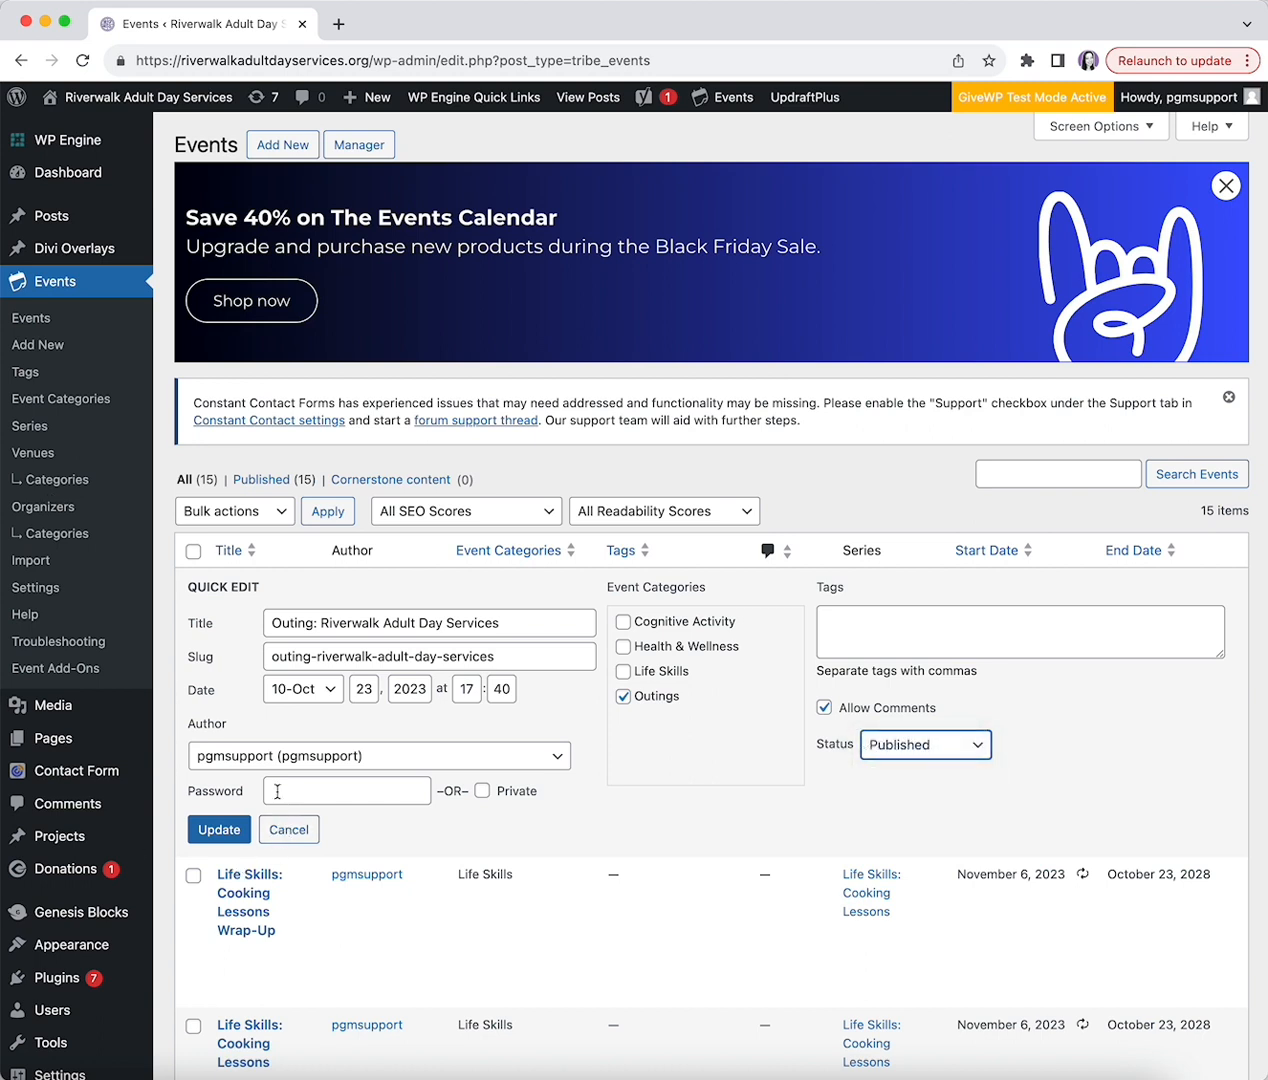
click(289, 830)
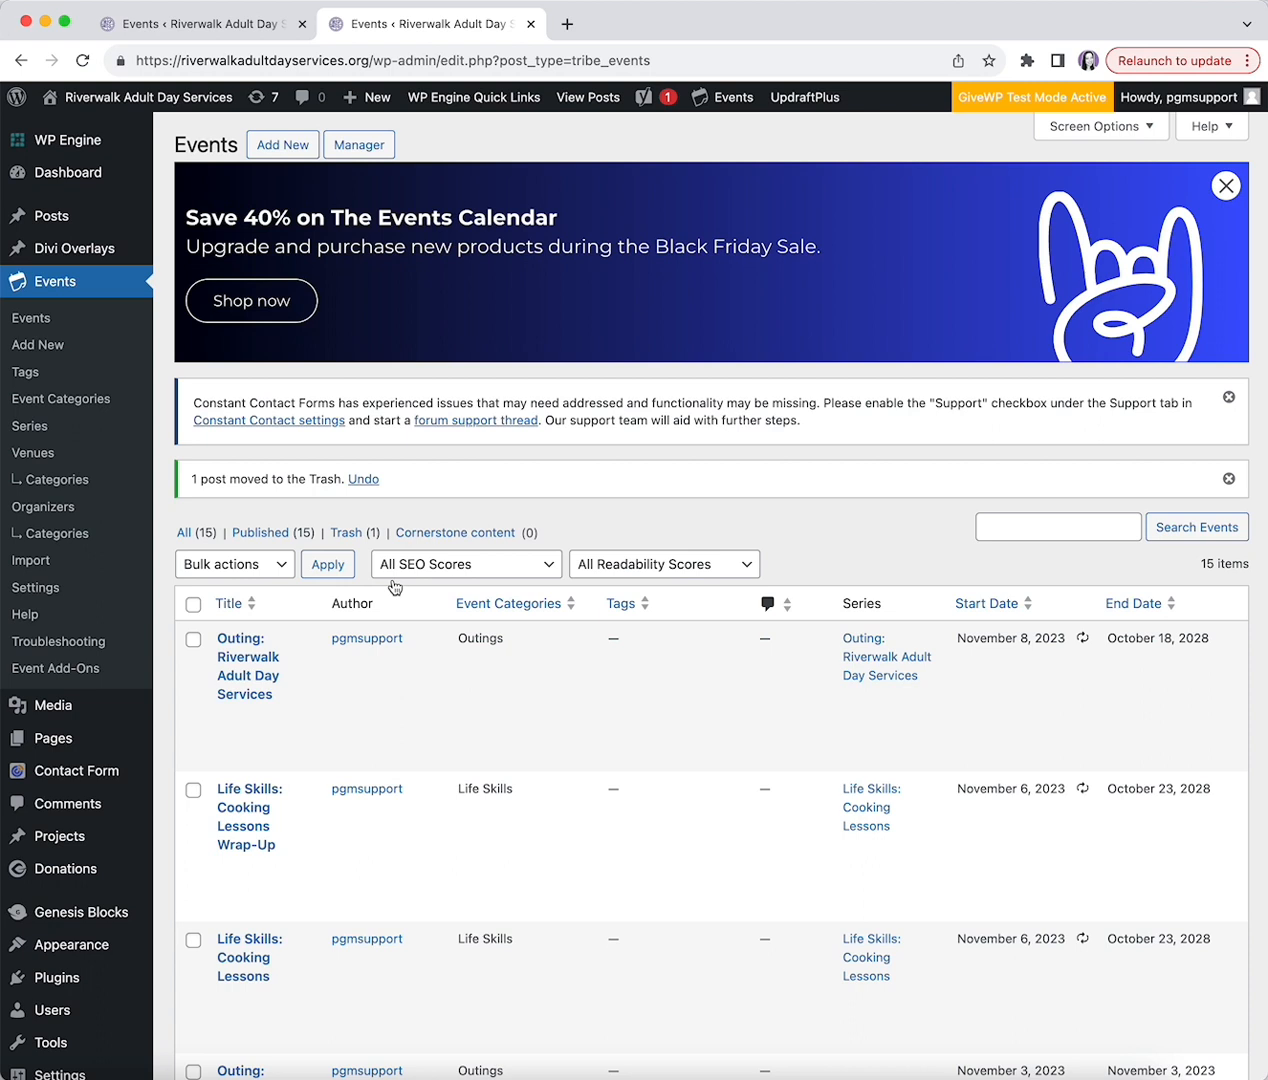
- Create an event titled 'Fundraiser' described as '$10 entrance fee' and 'No registration required'
click(284, 146)
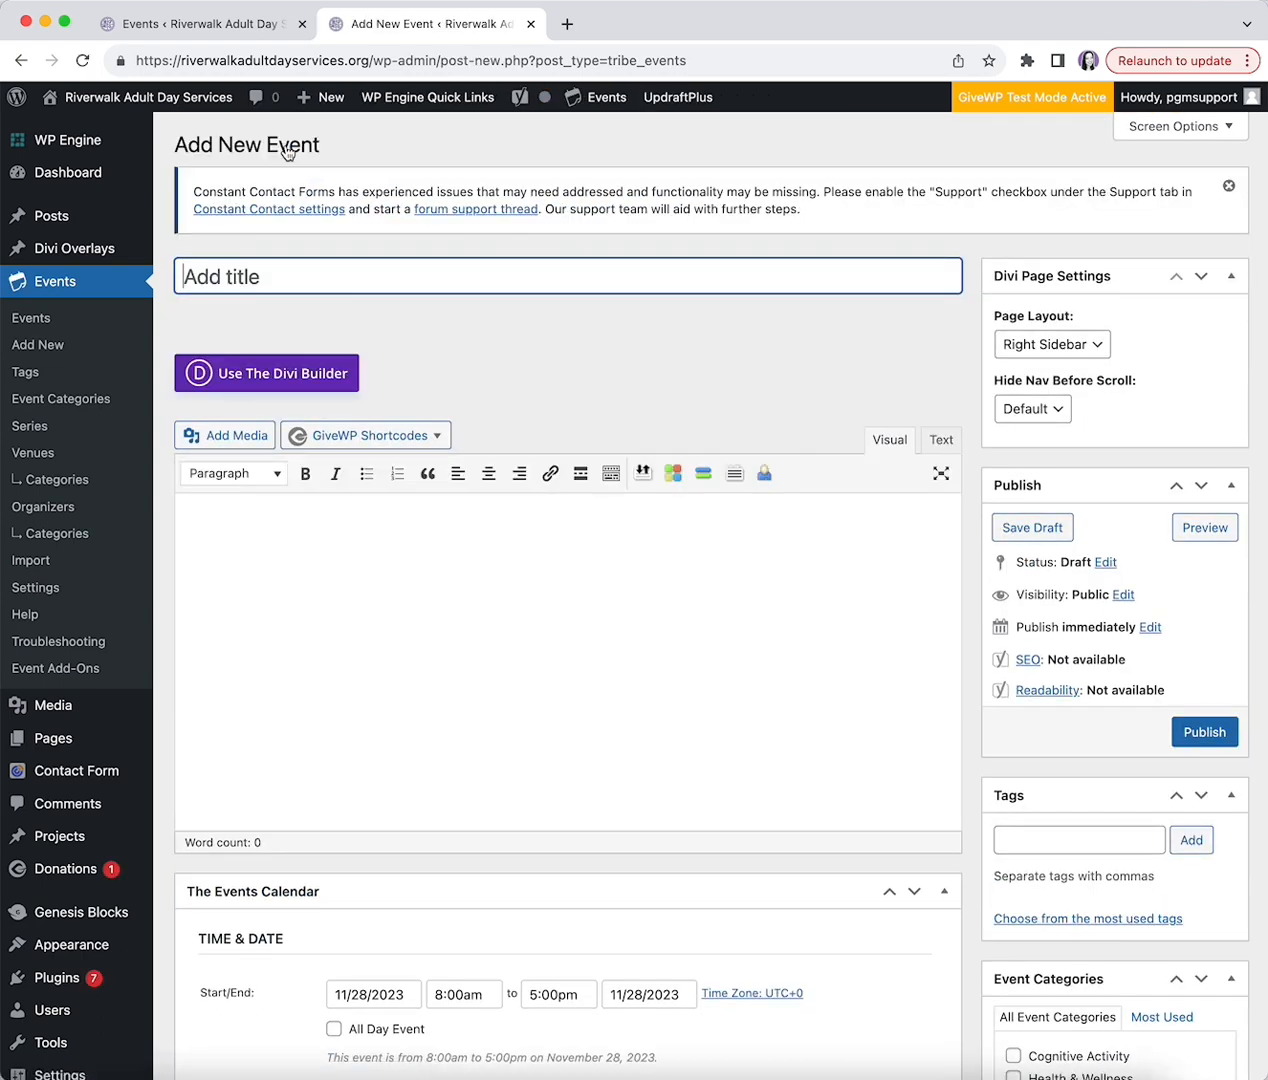
text(Fundraiser)
click(484, 332)
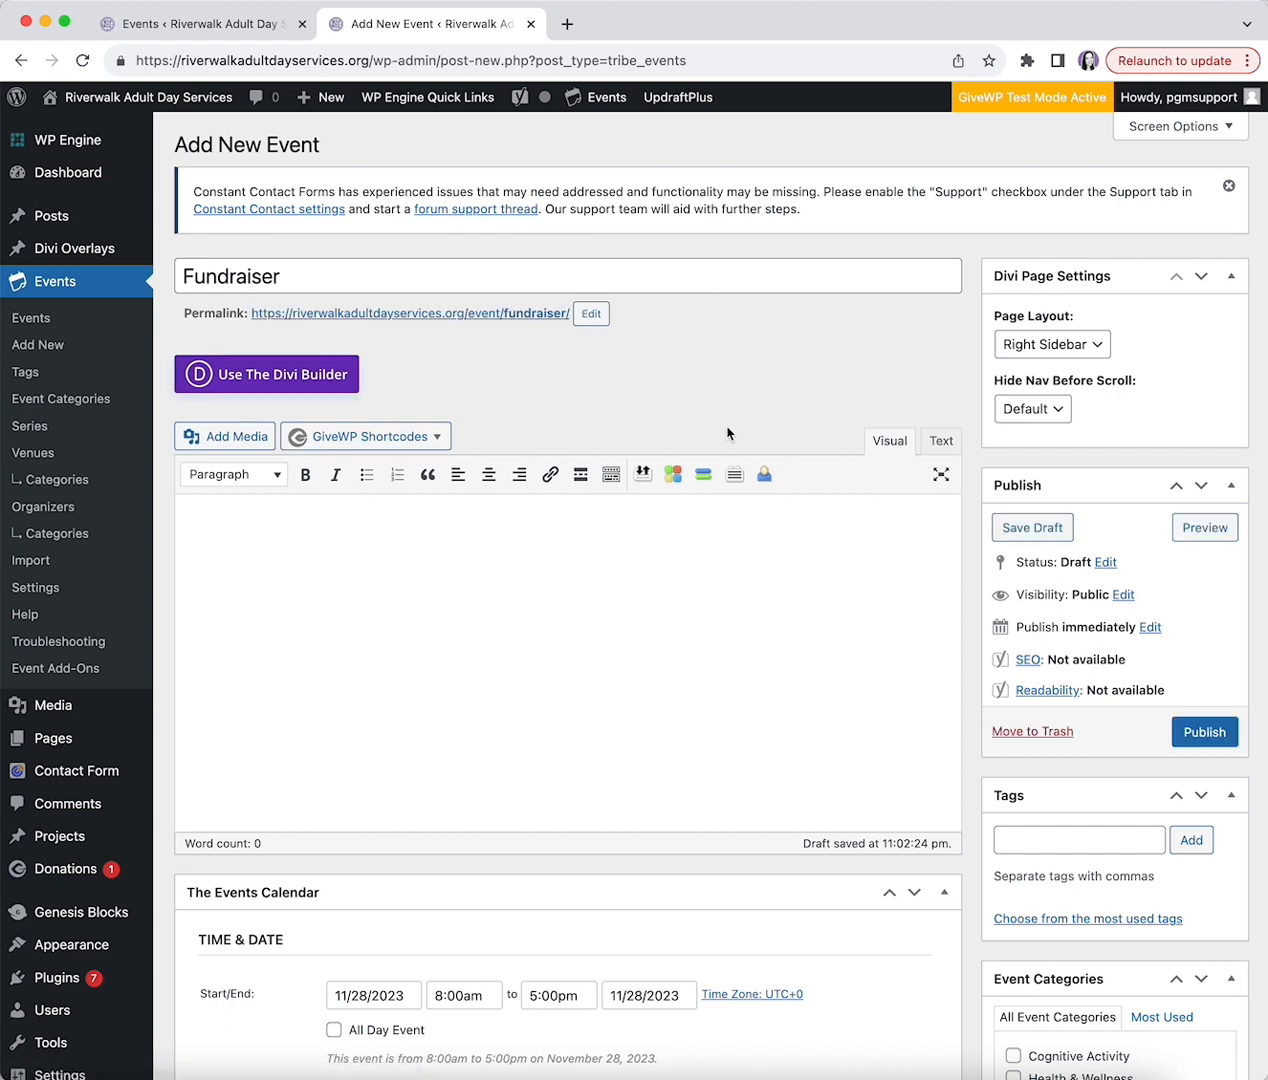
text($10 entrance fee)
key(Return)
text(No registration)
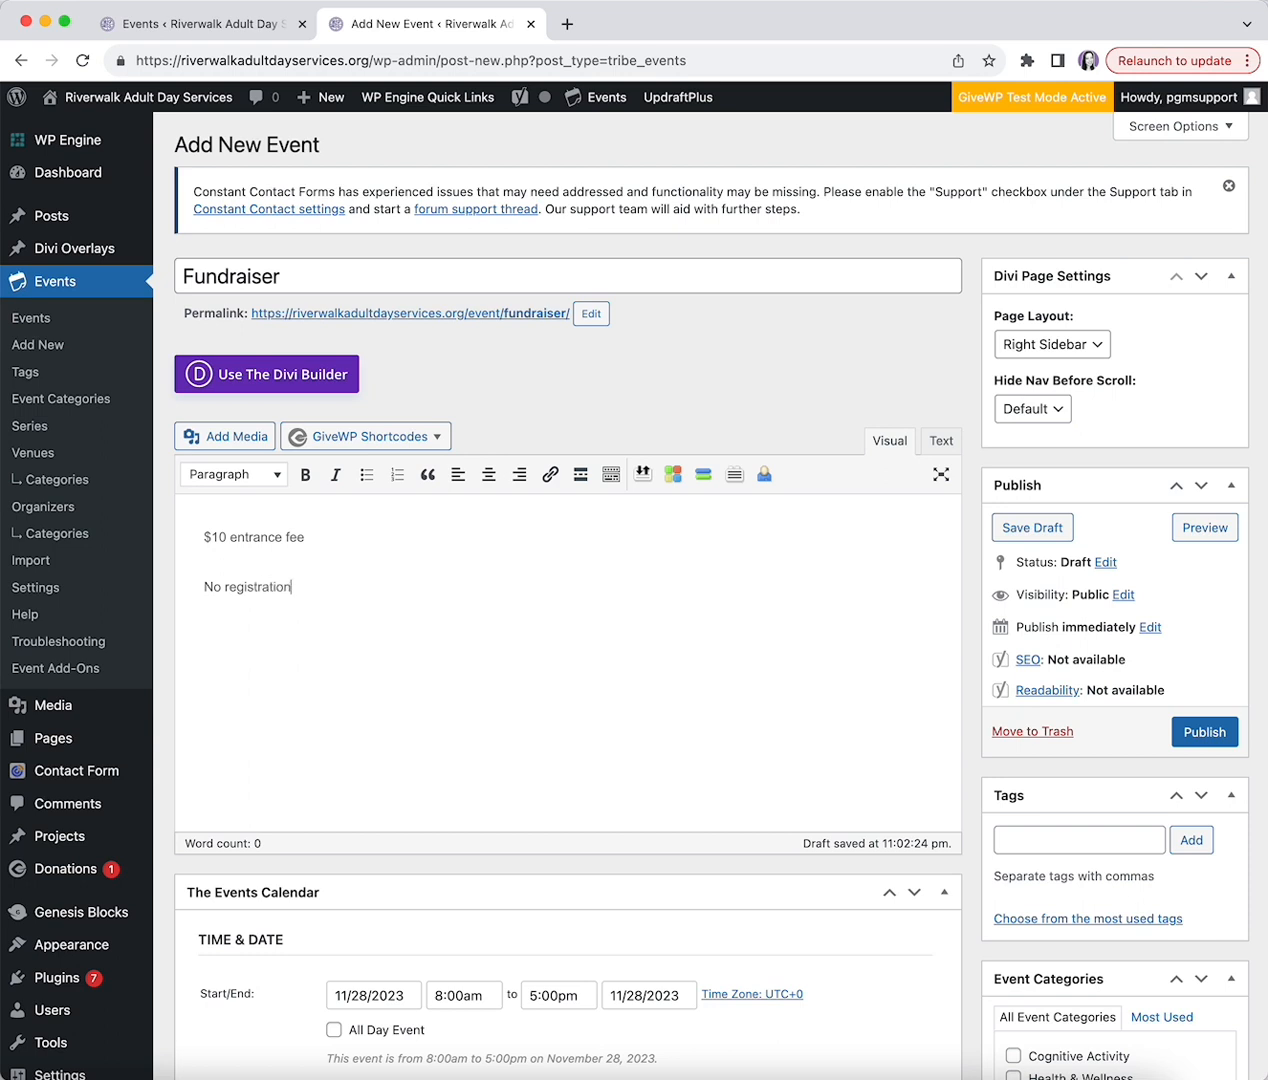
text( required)
- Schedule the event for November 30, 2023, 9:30am to 12:00pm, with All Day Event left unchecked
scroll(328, 470, down, 5)
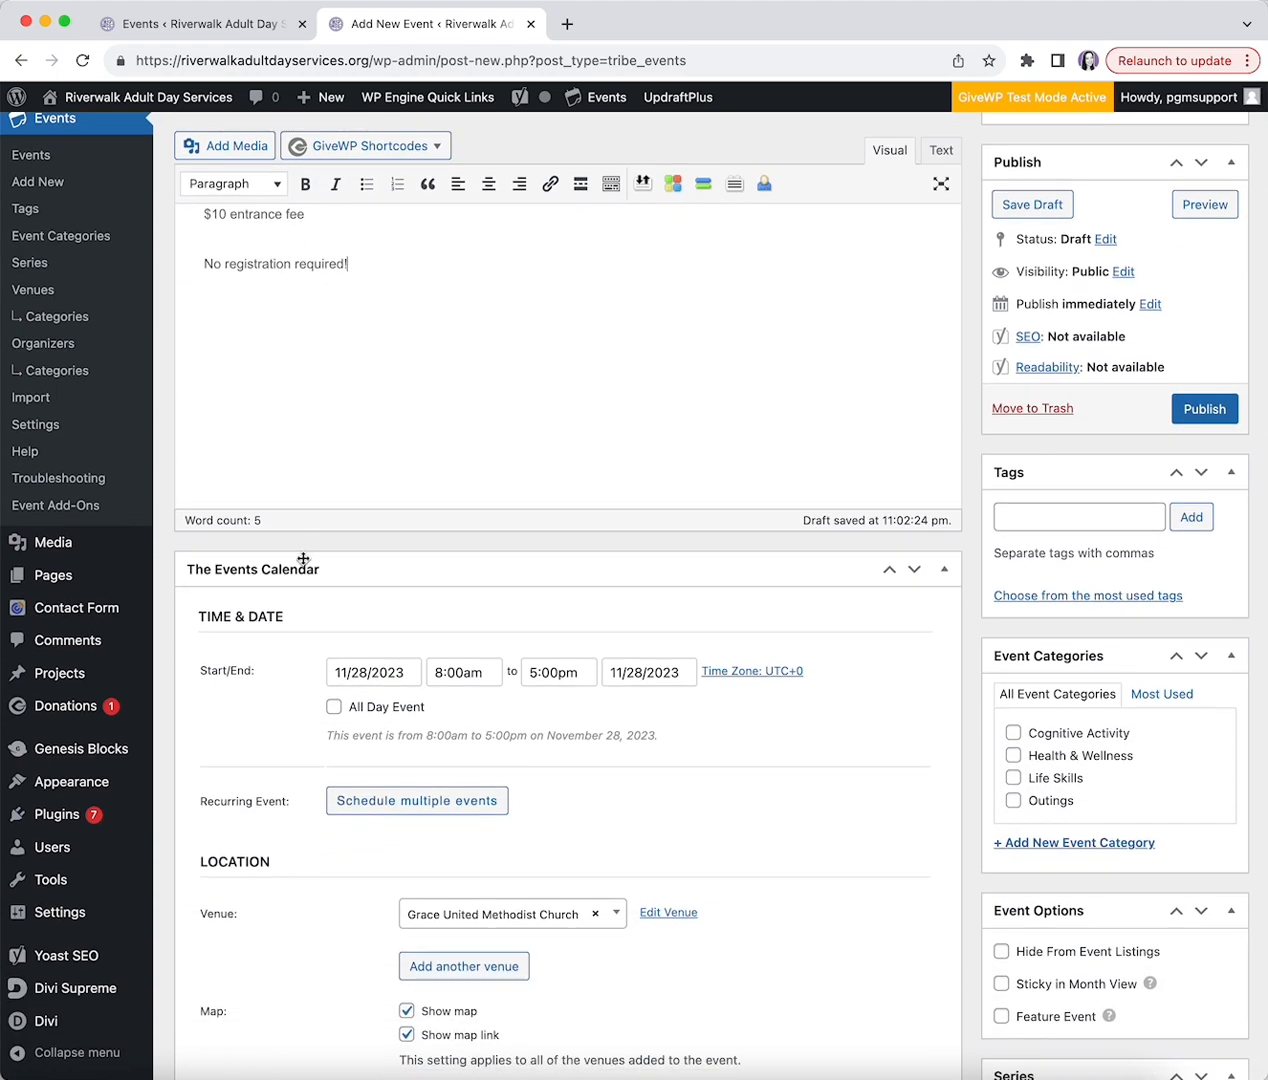
scroll(303, 557, down, 3)
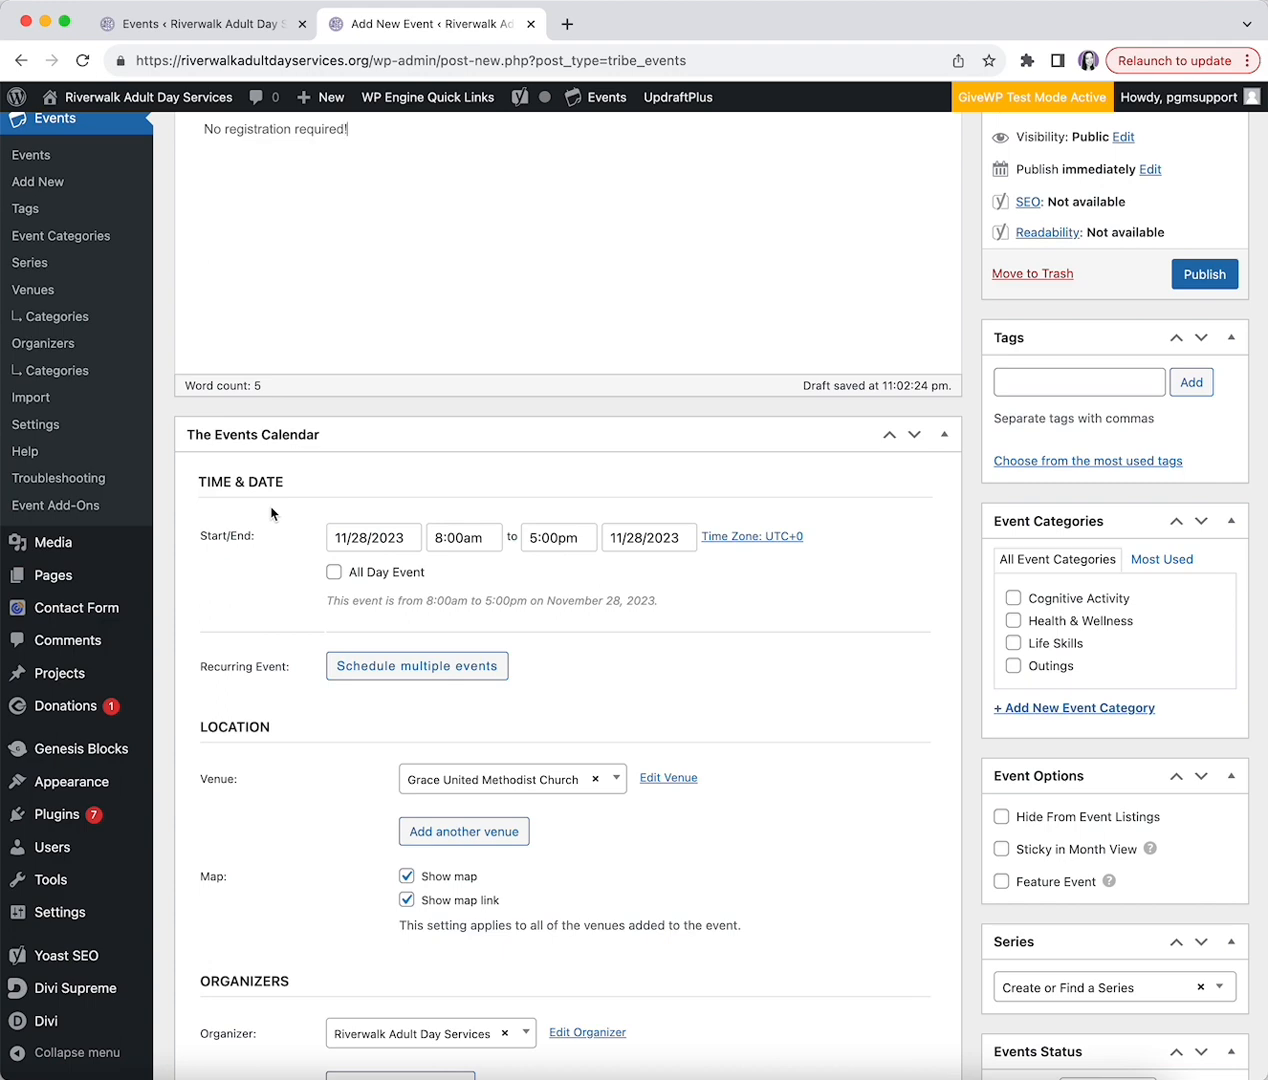
click(344, 537)
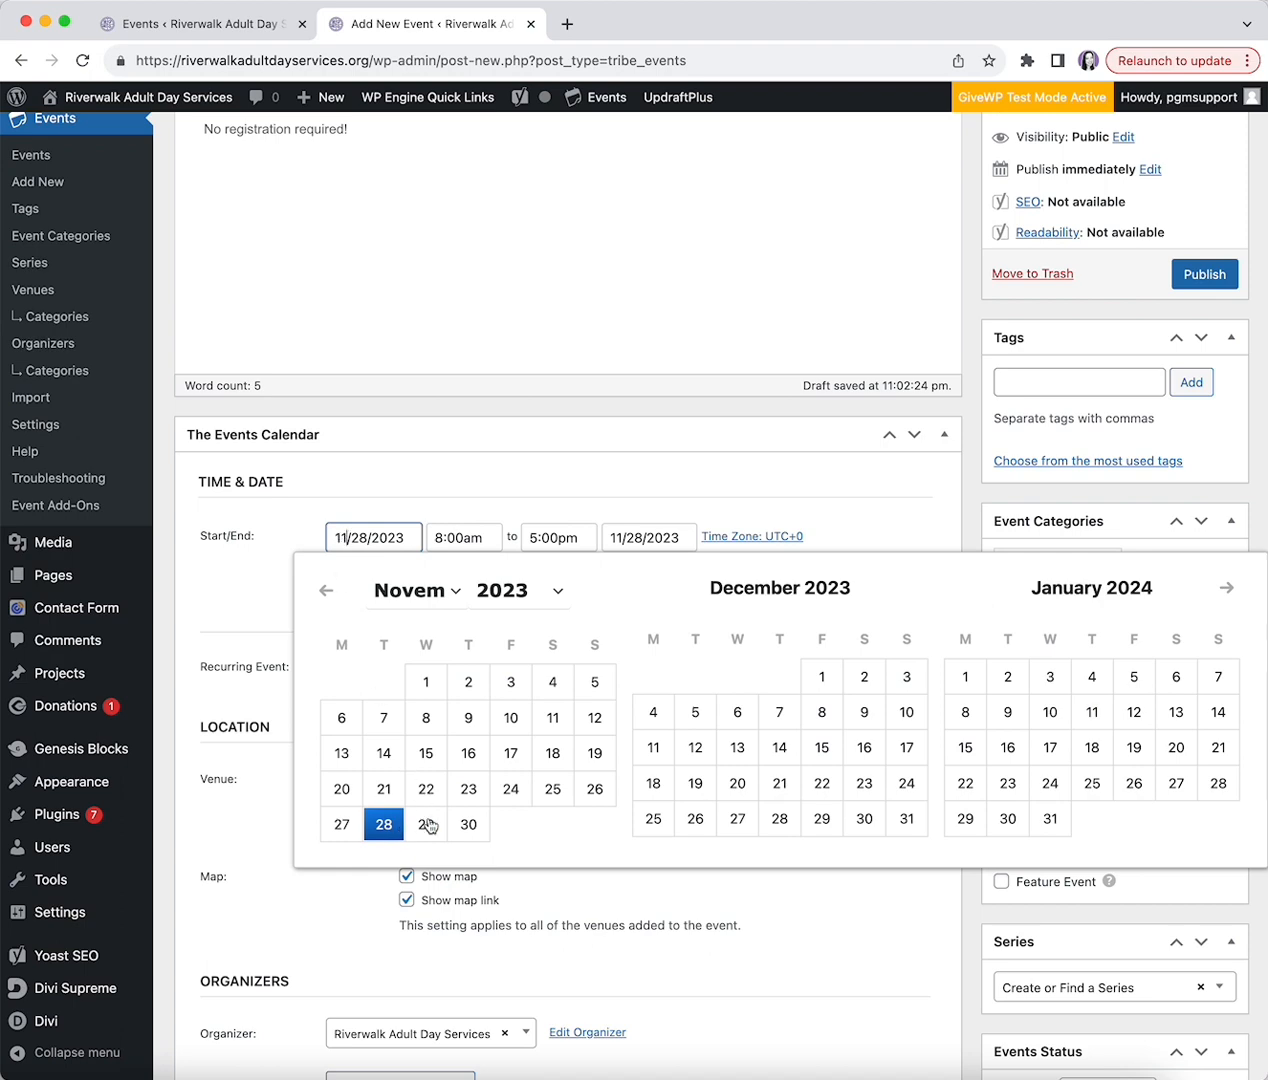
click(468, 824)
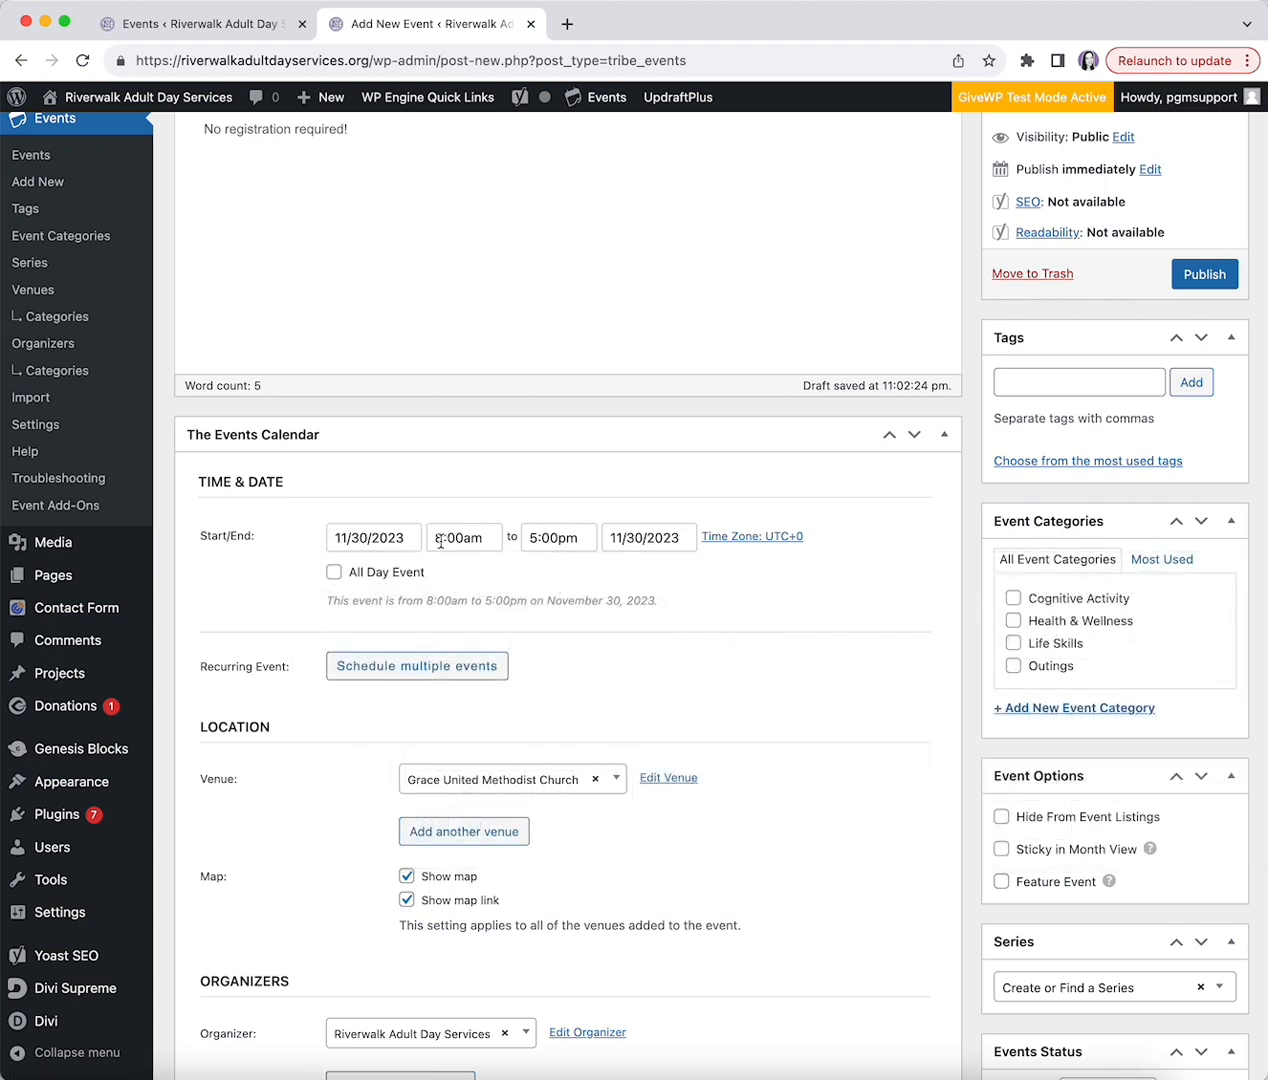
click(440, 541)
click(458, 664)
click(549, 540)
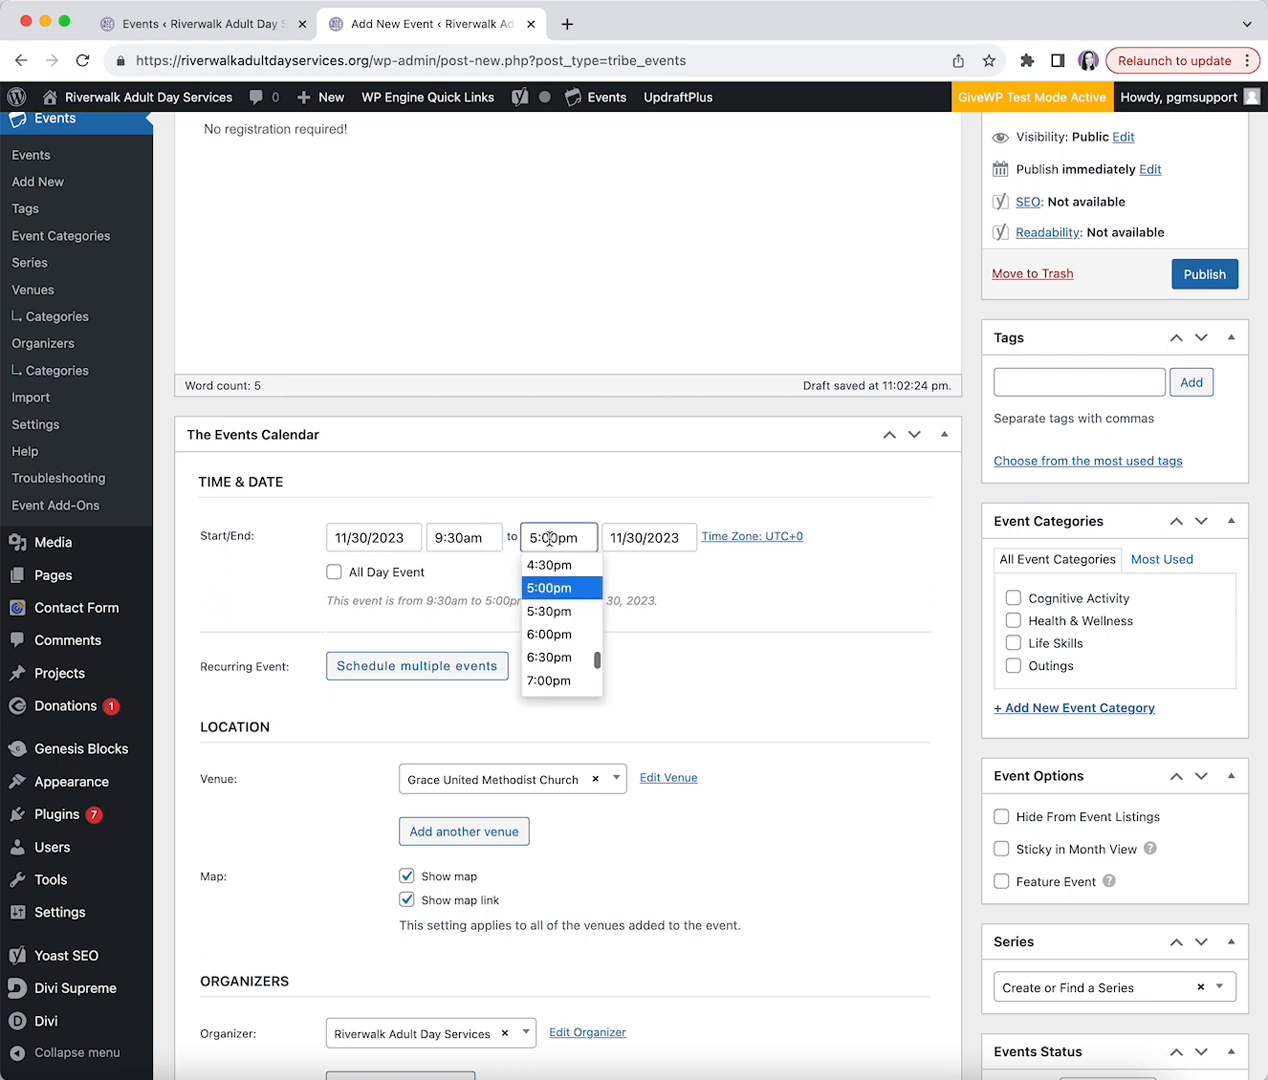
scroll(540, 640, up, 5)
click(531, 634)
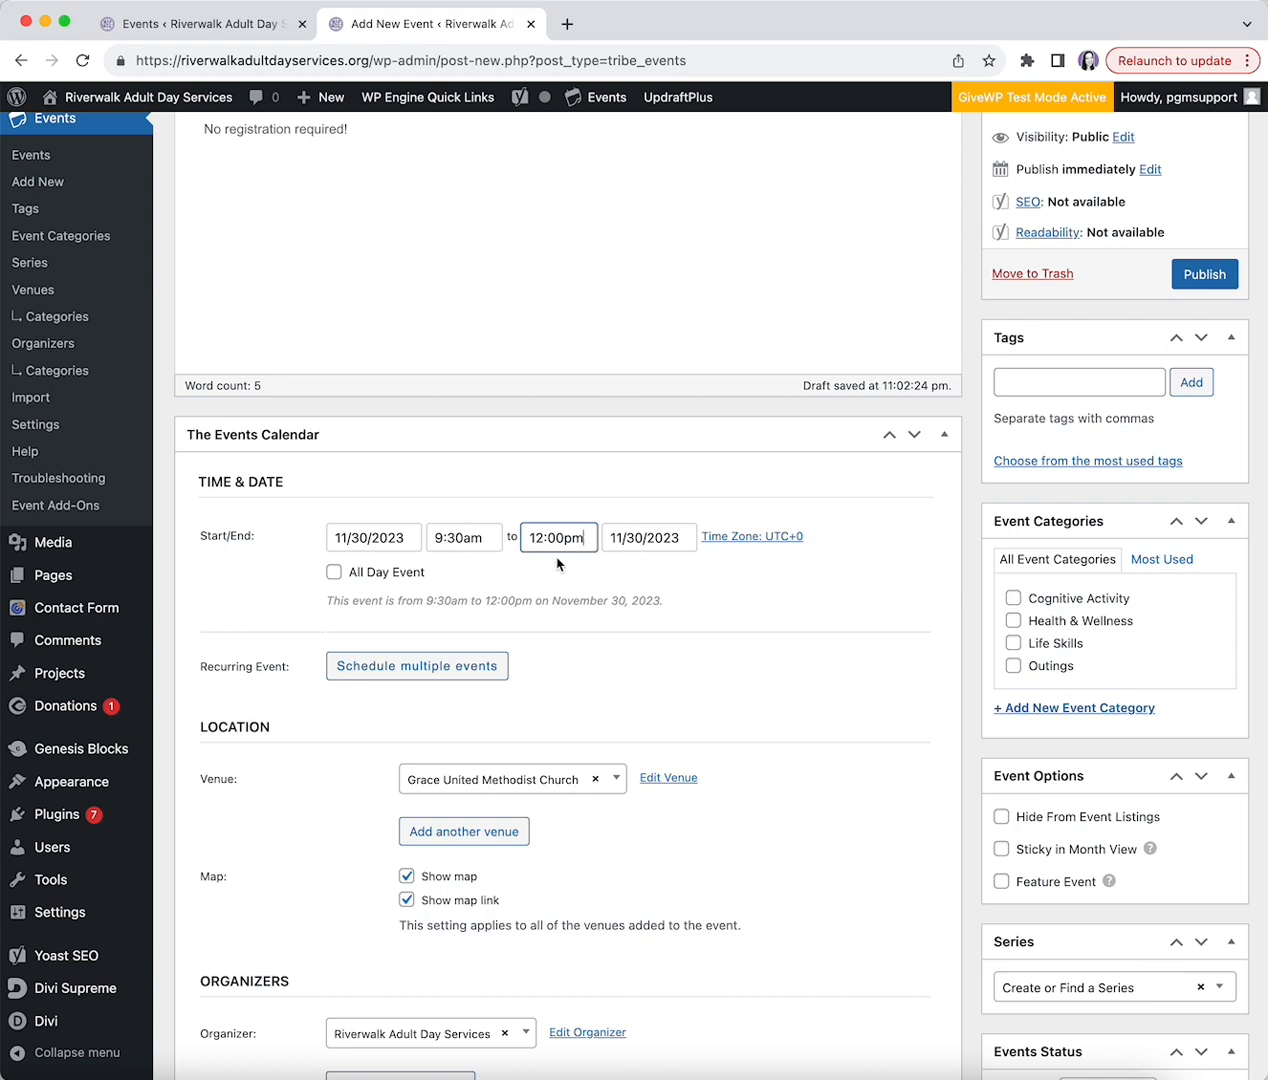
click(334, 573)
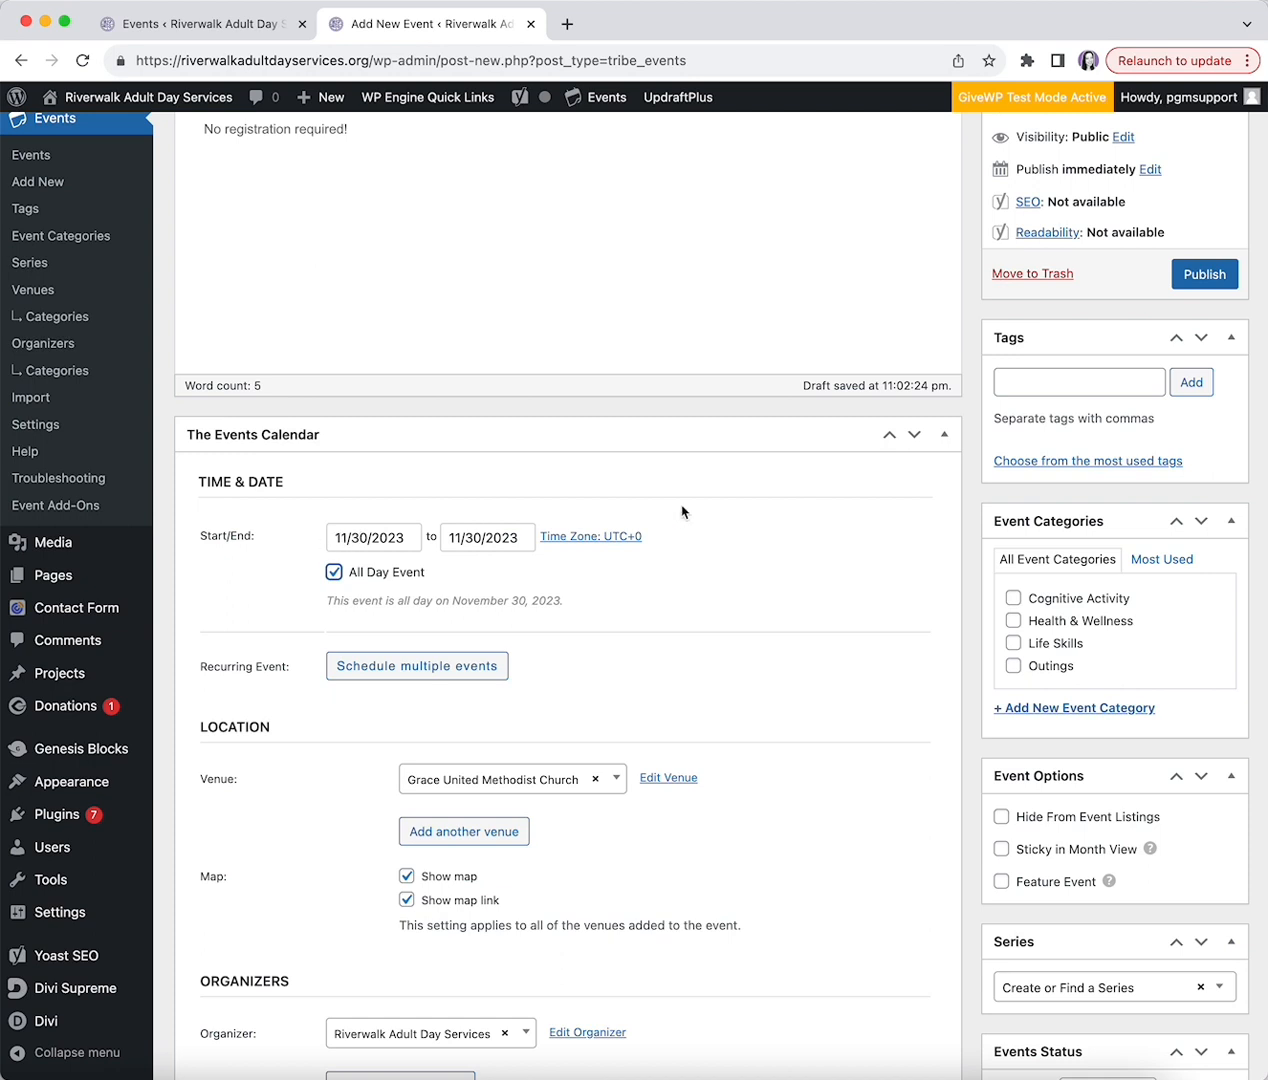
click(336, 573)
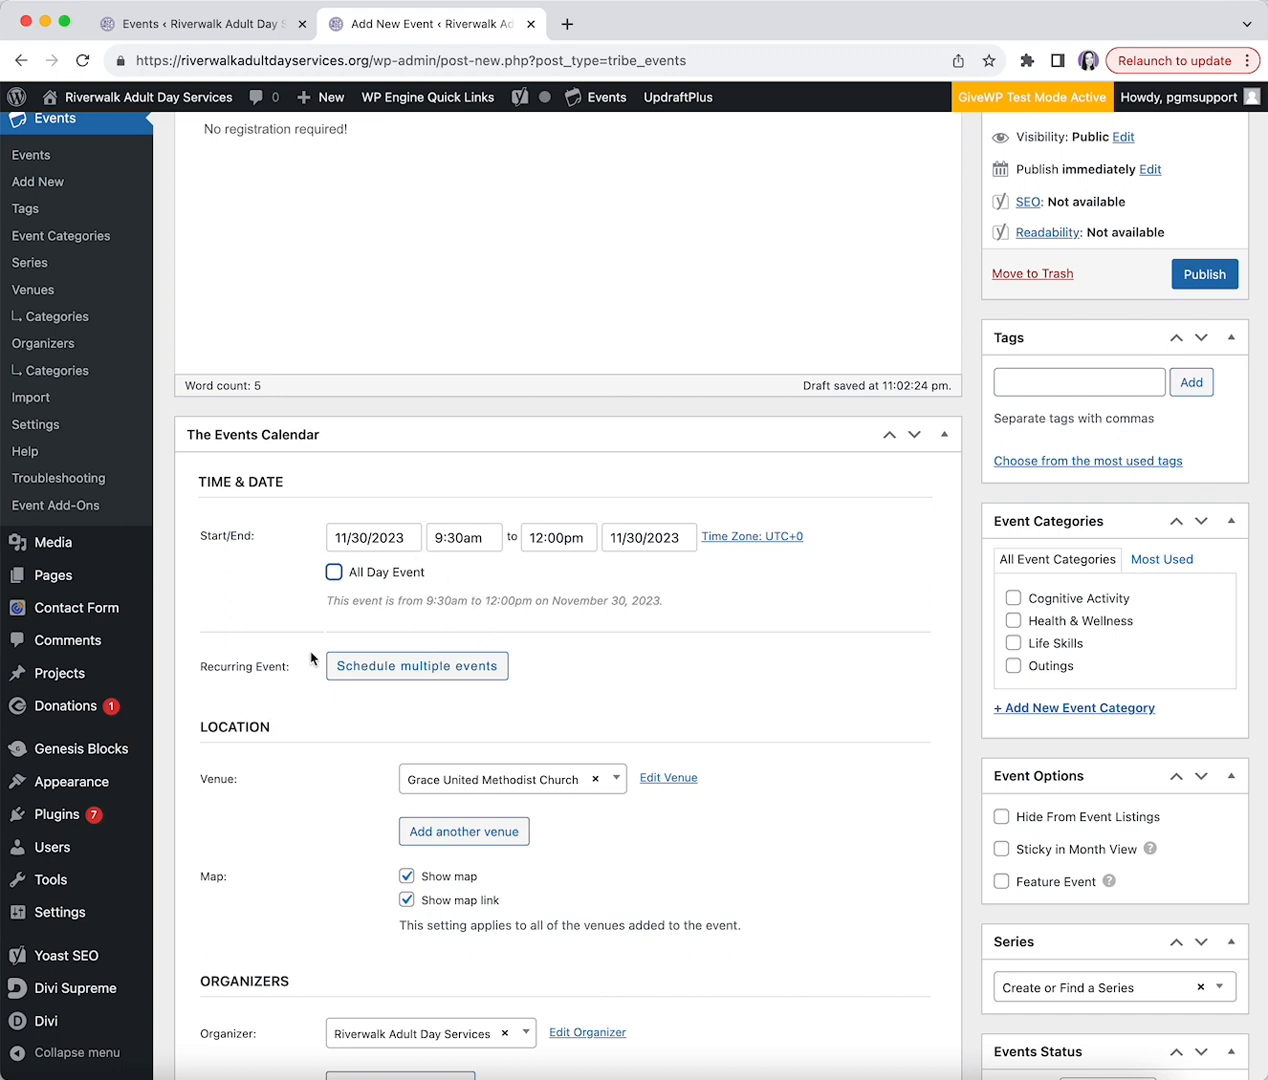
scroll(265, 640, down, 1)
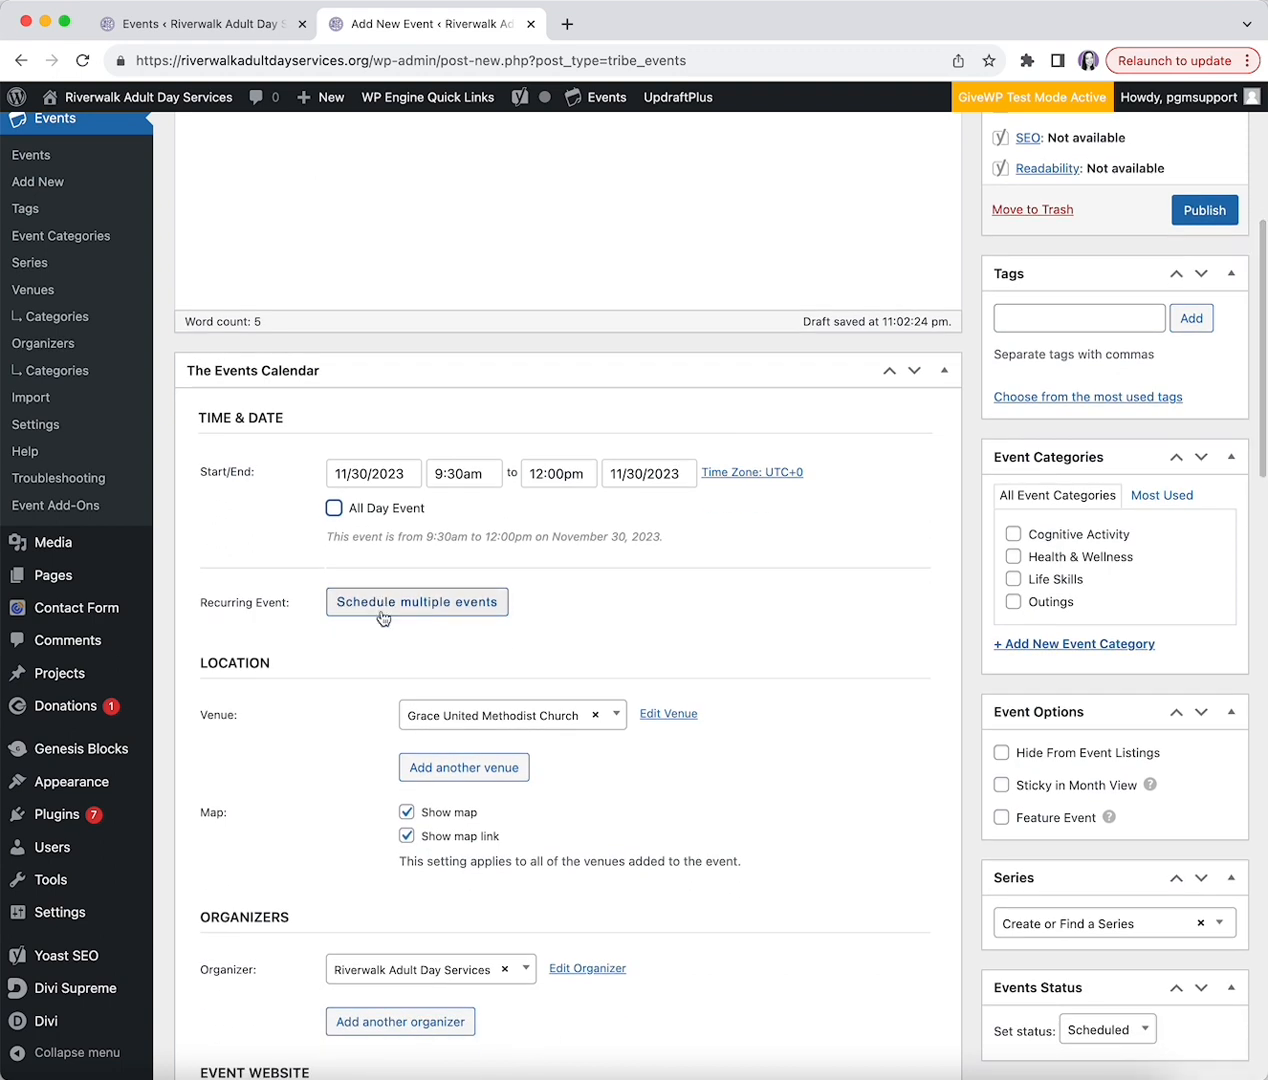
- Enable recurrence so the event repeats every 1 month on the fifth Thursday
click(383, 614)
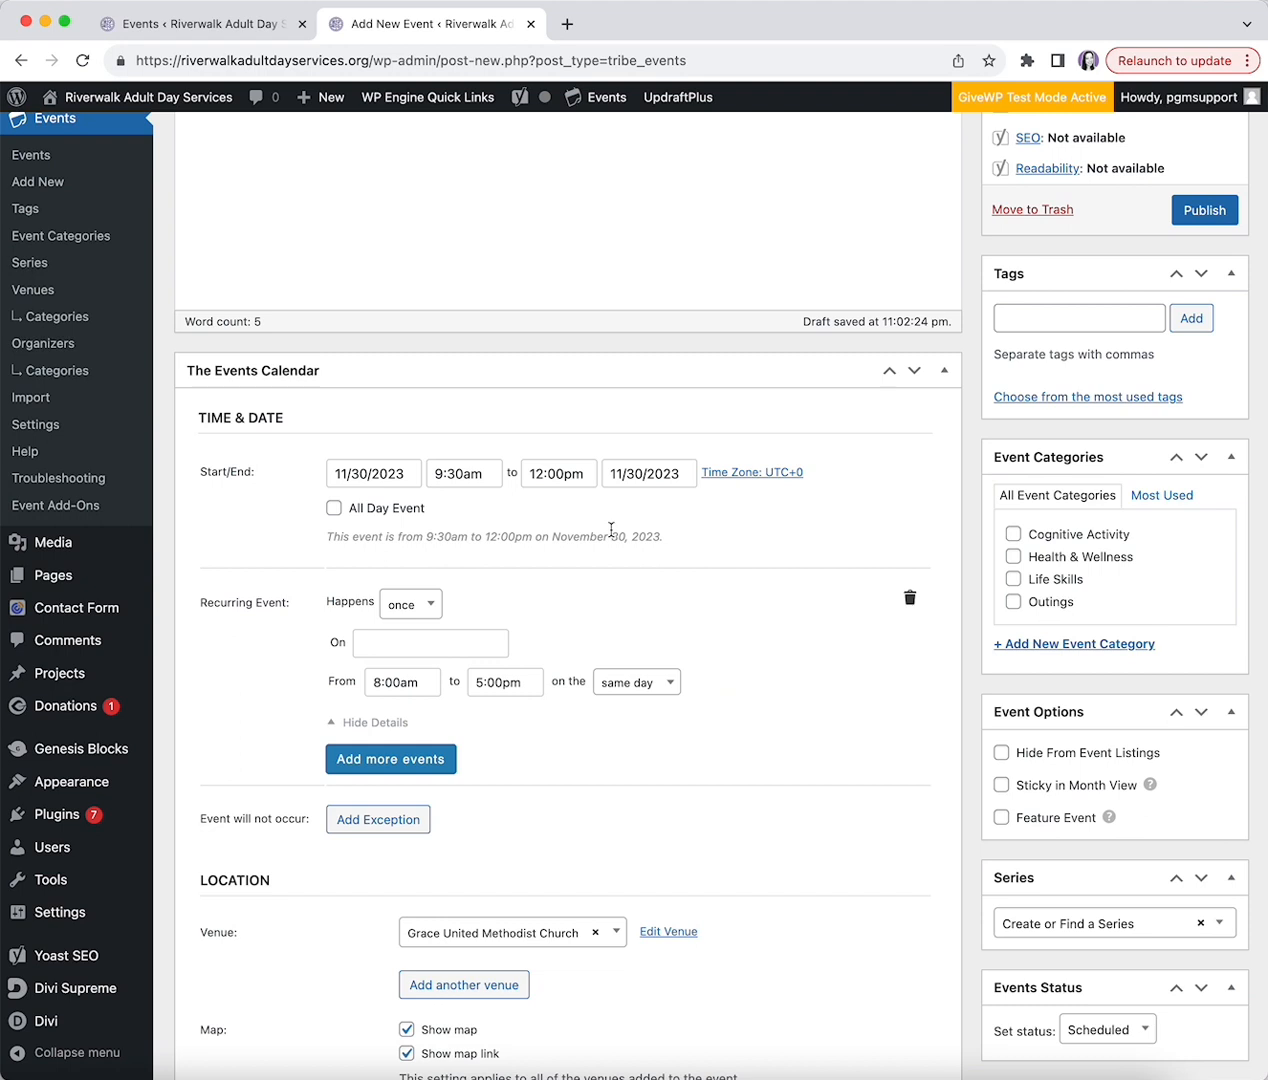
click(419, 614)
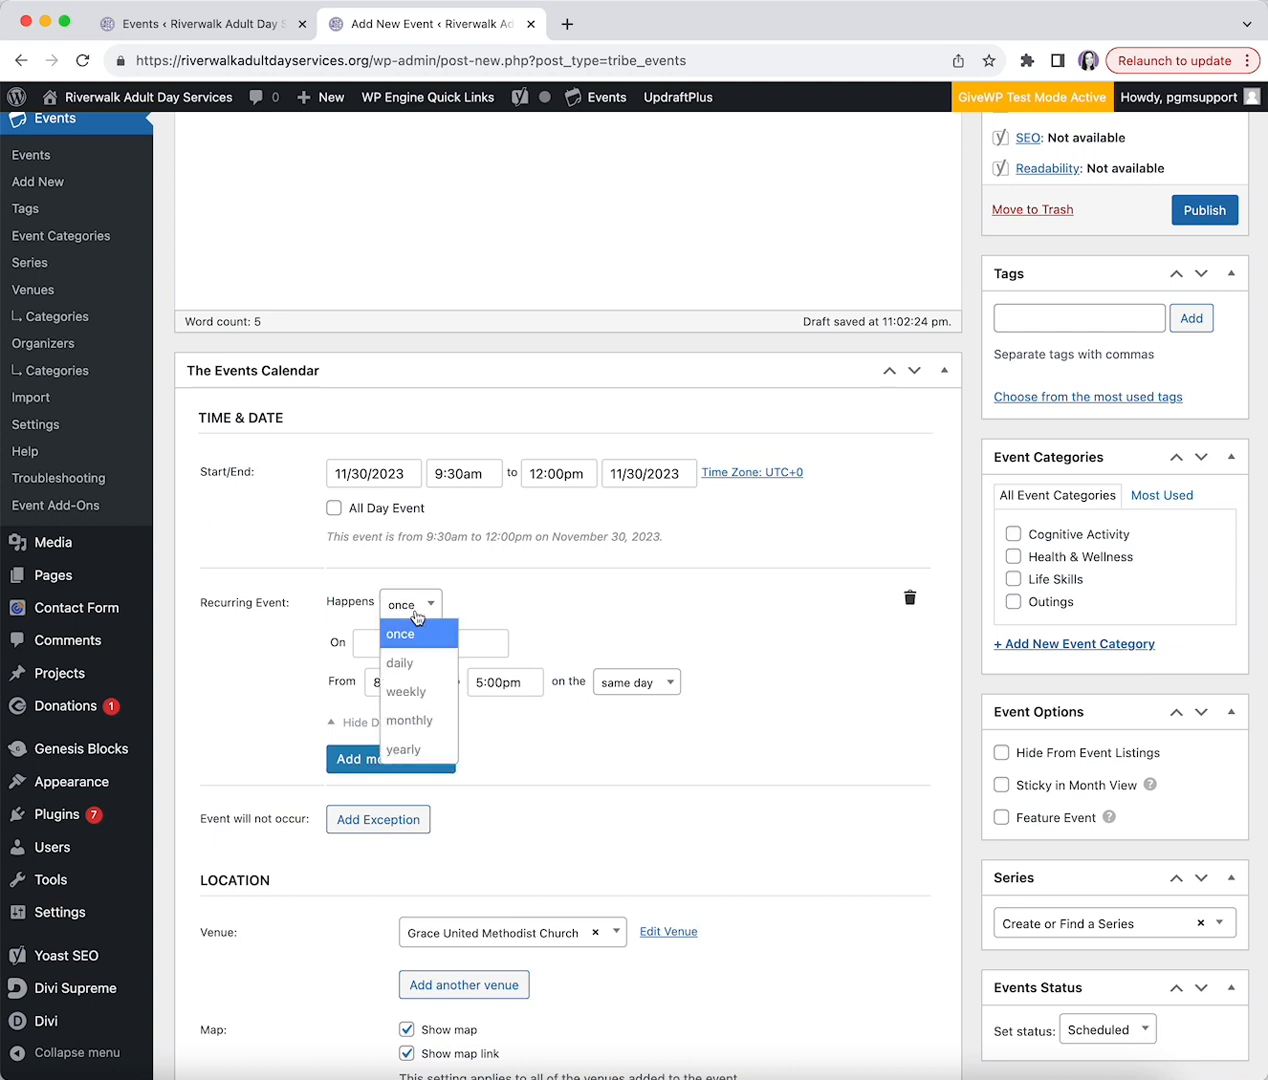
click(312, 672)
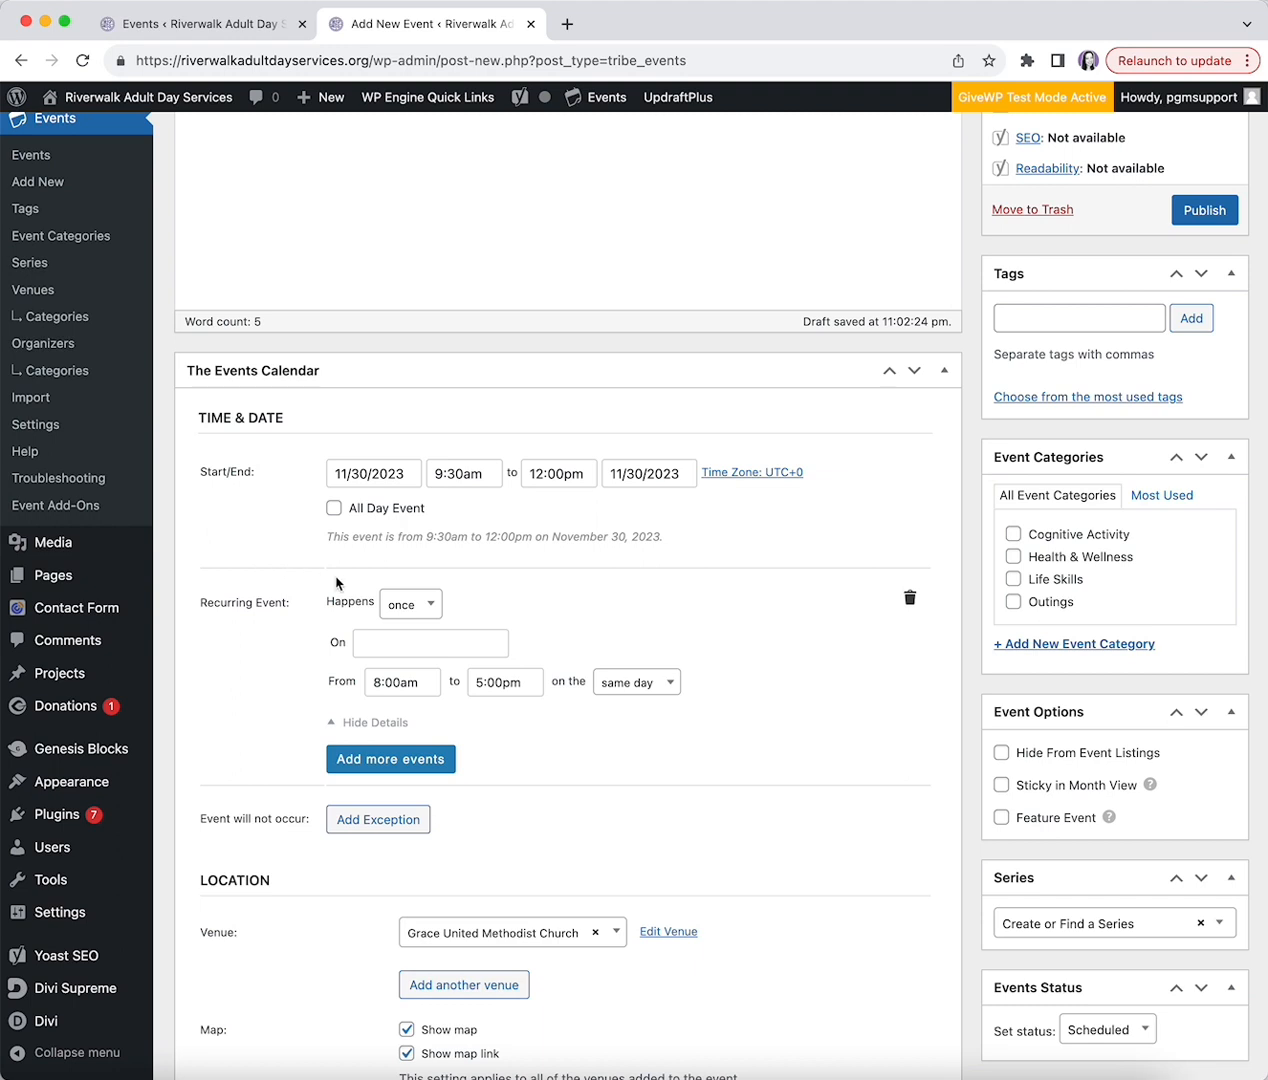
click(434, 608)
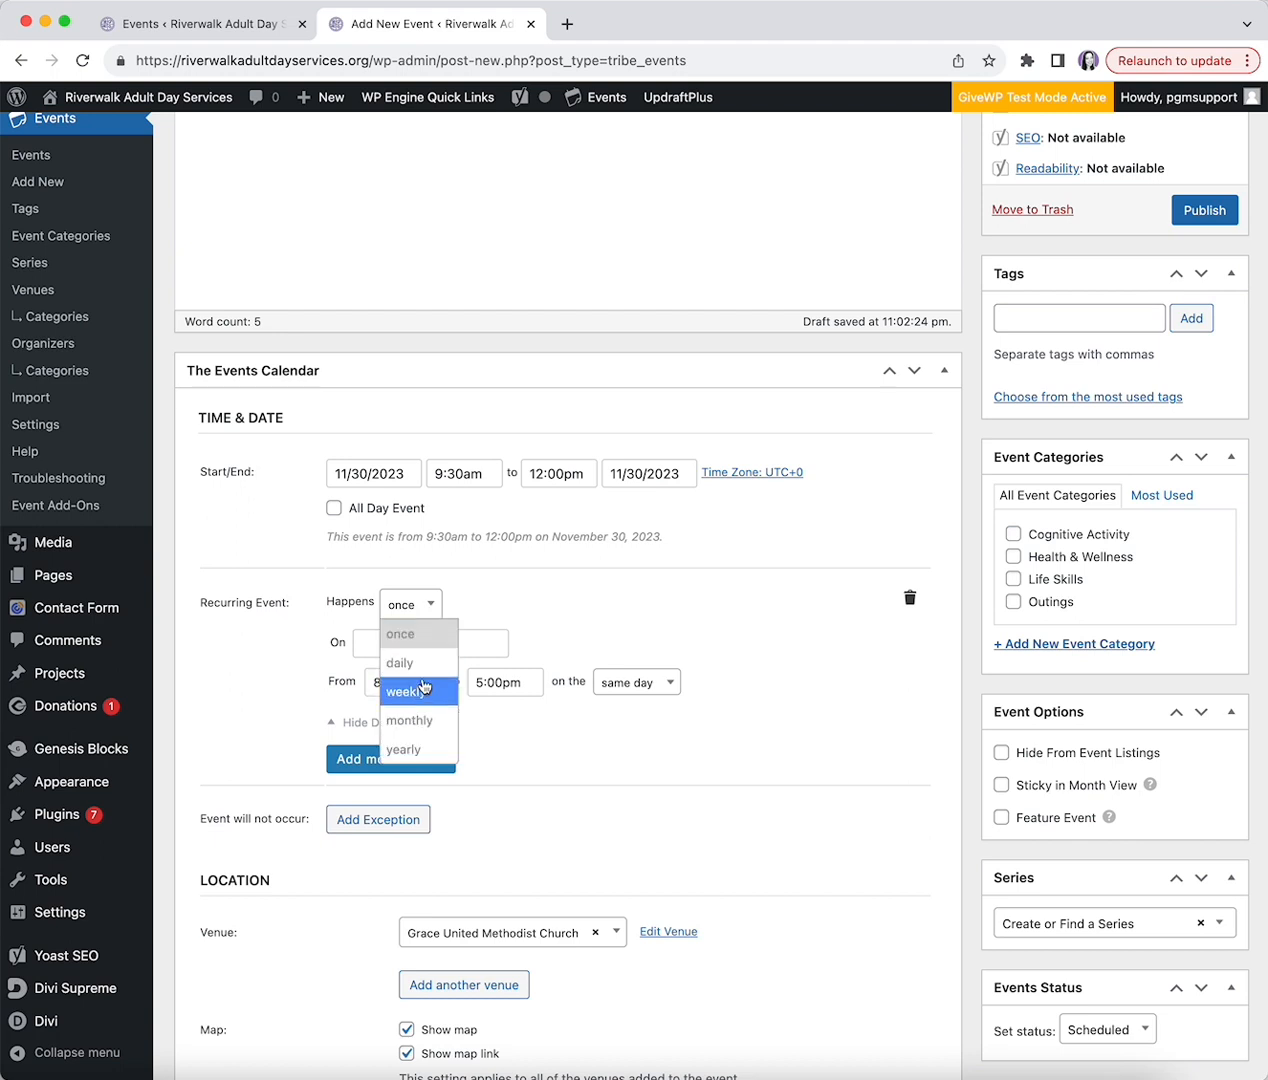
click(420, 719)
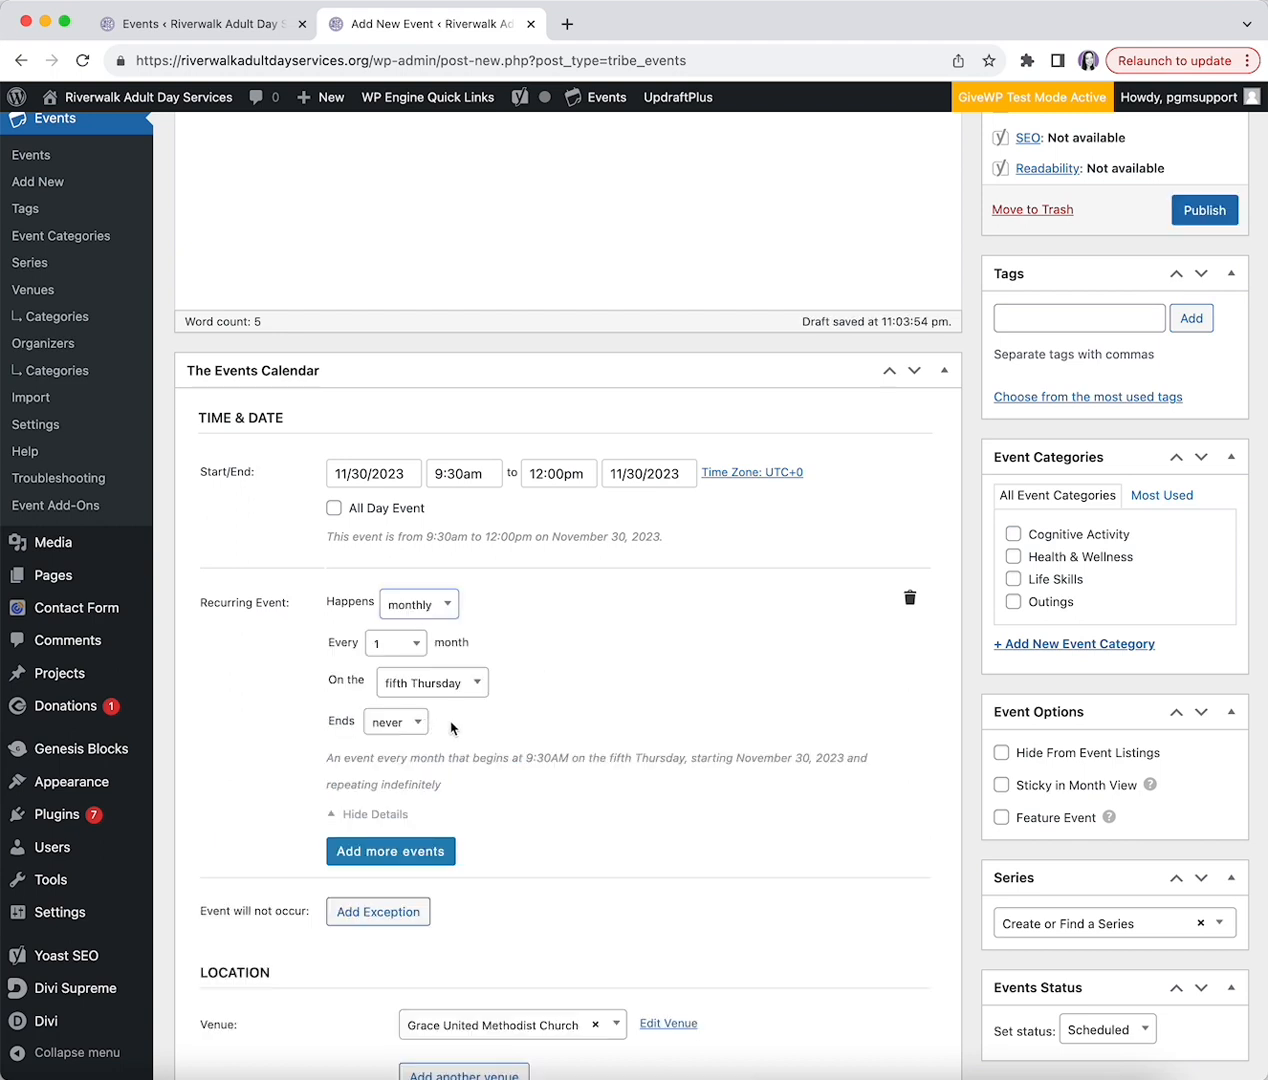
click(418, 647)
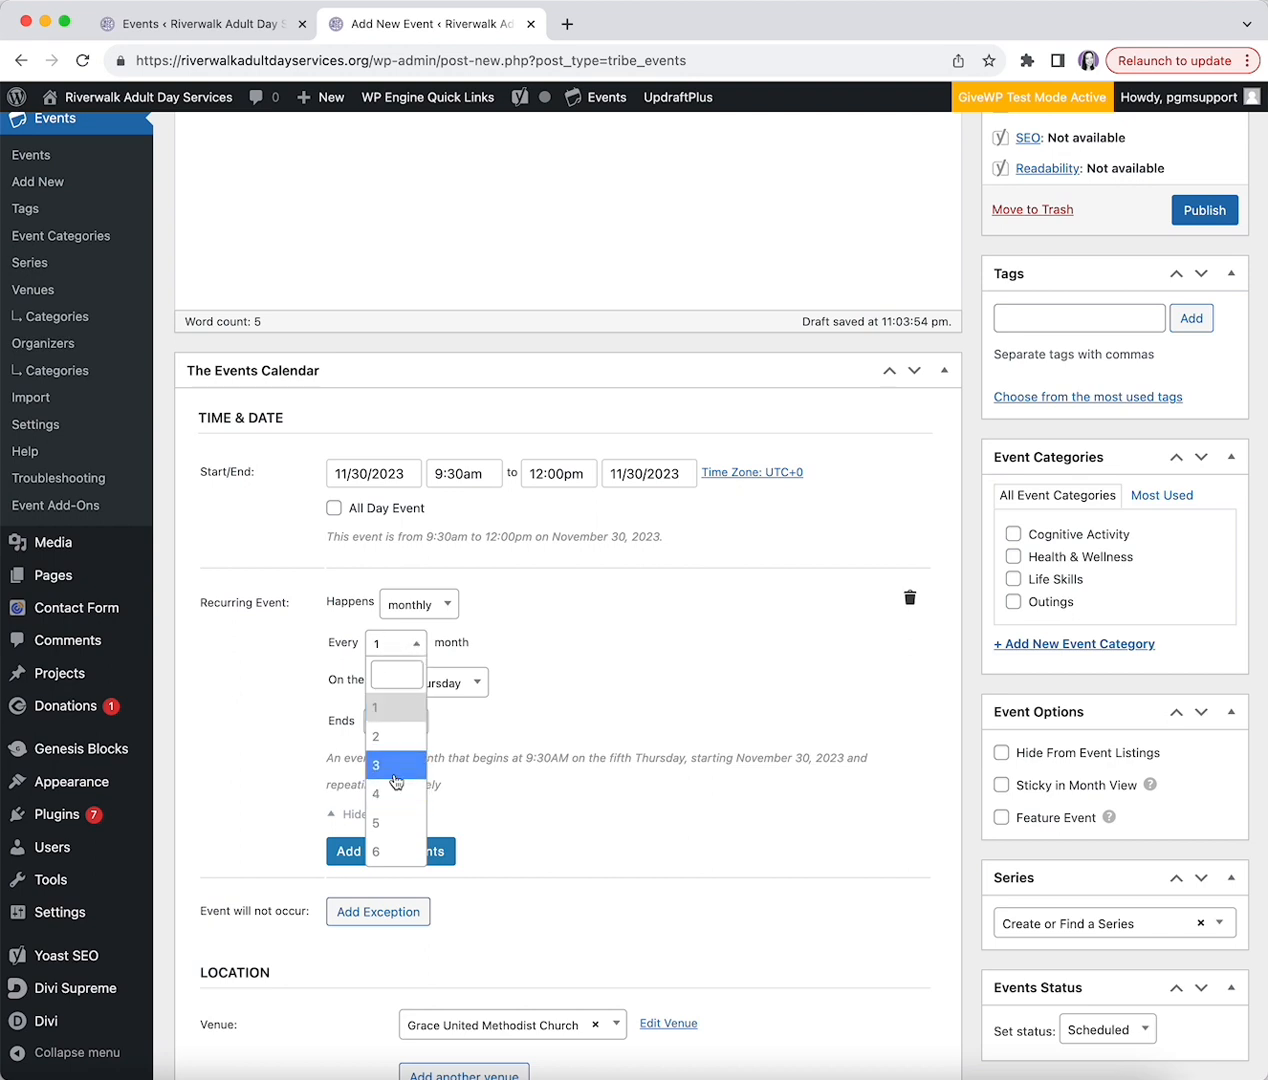
click(271, 693)
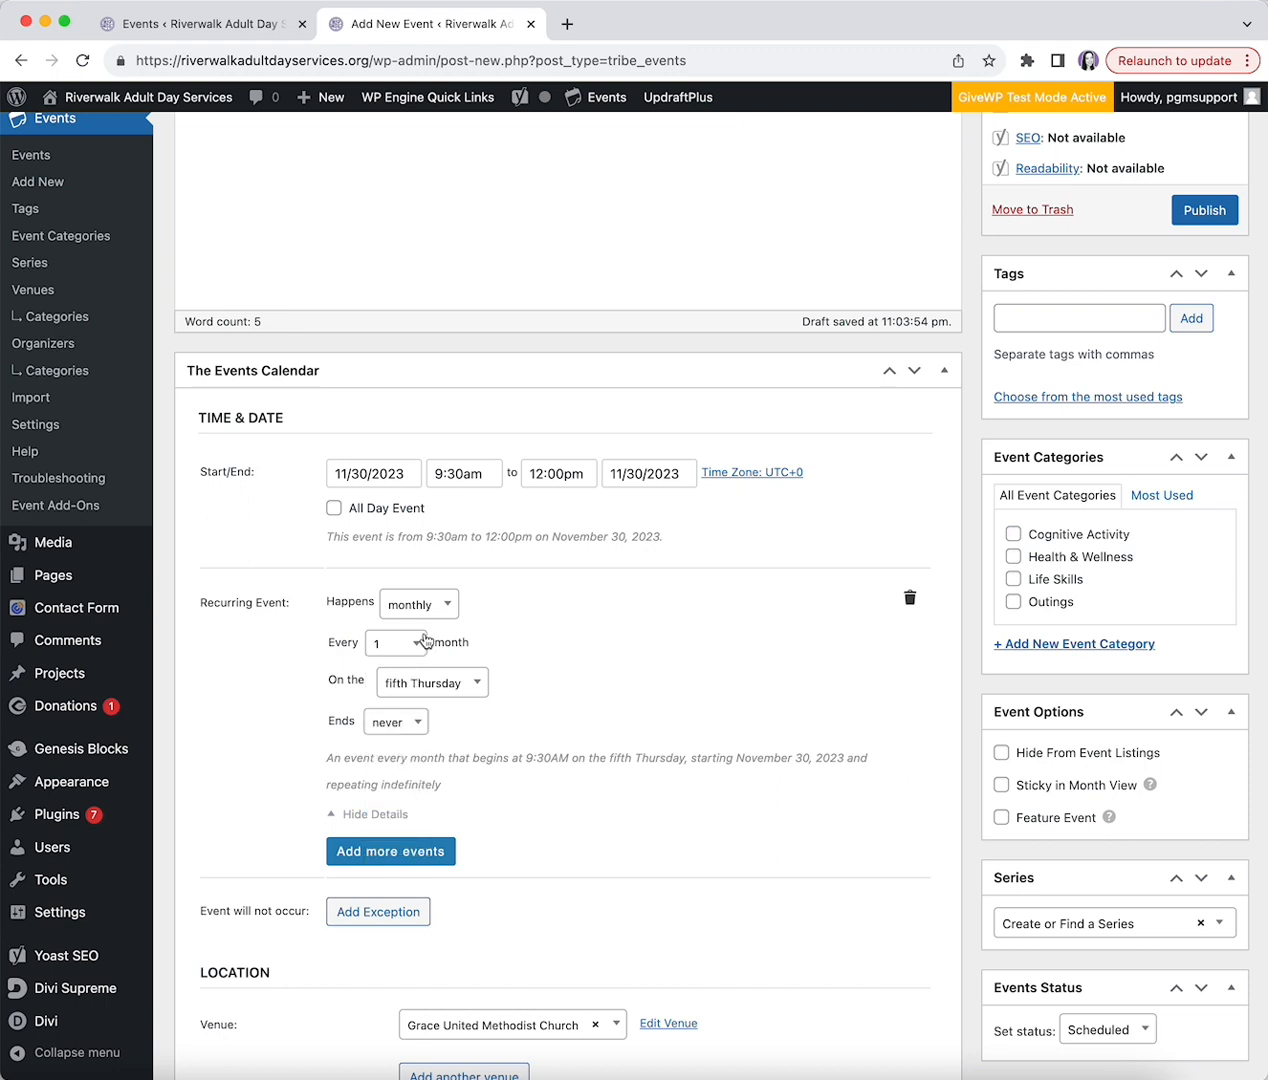
click(396, 688)
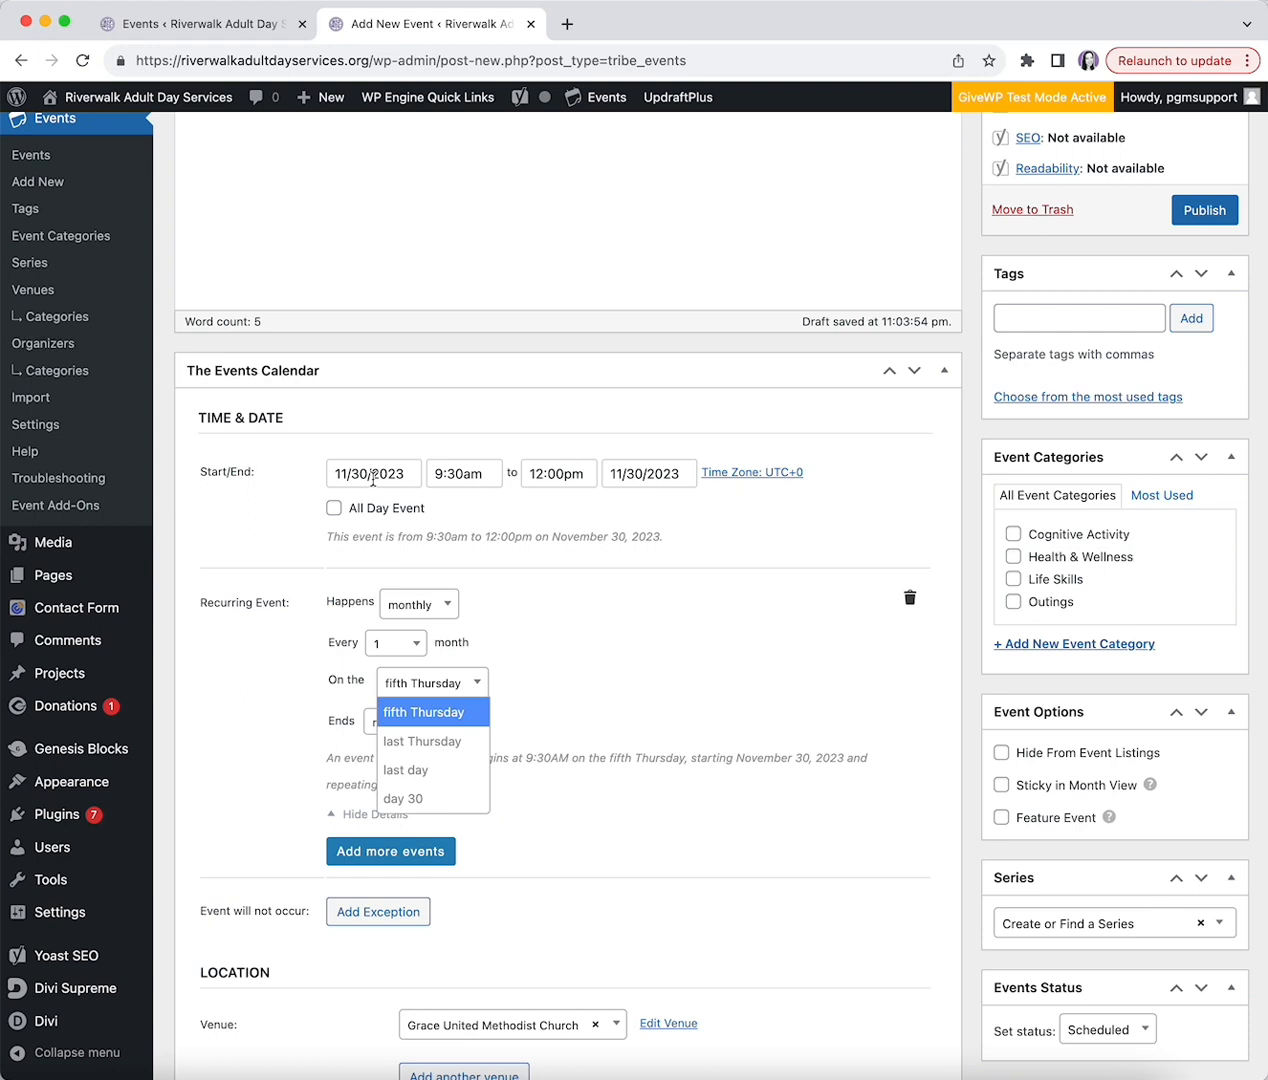
click(424, 603)
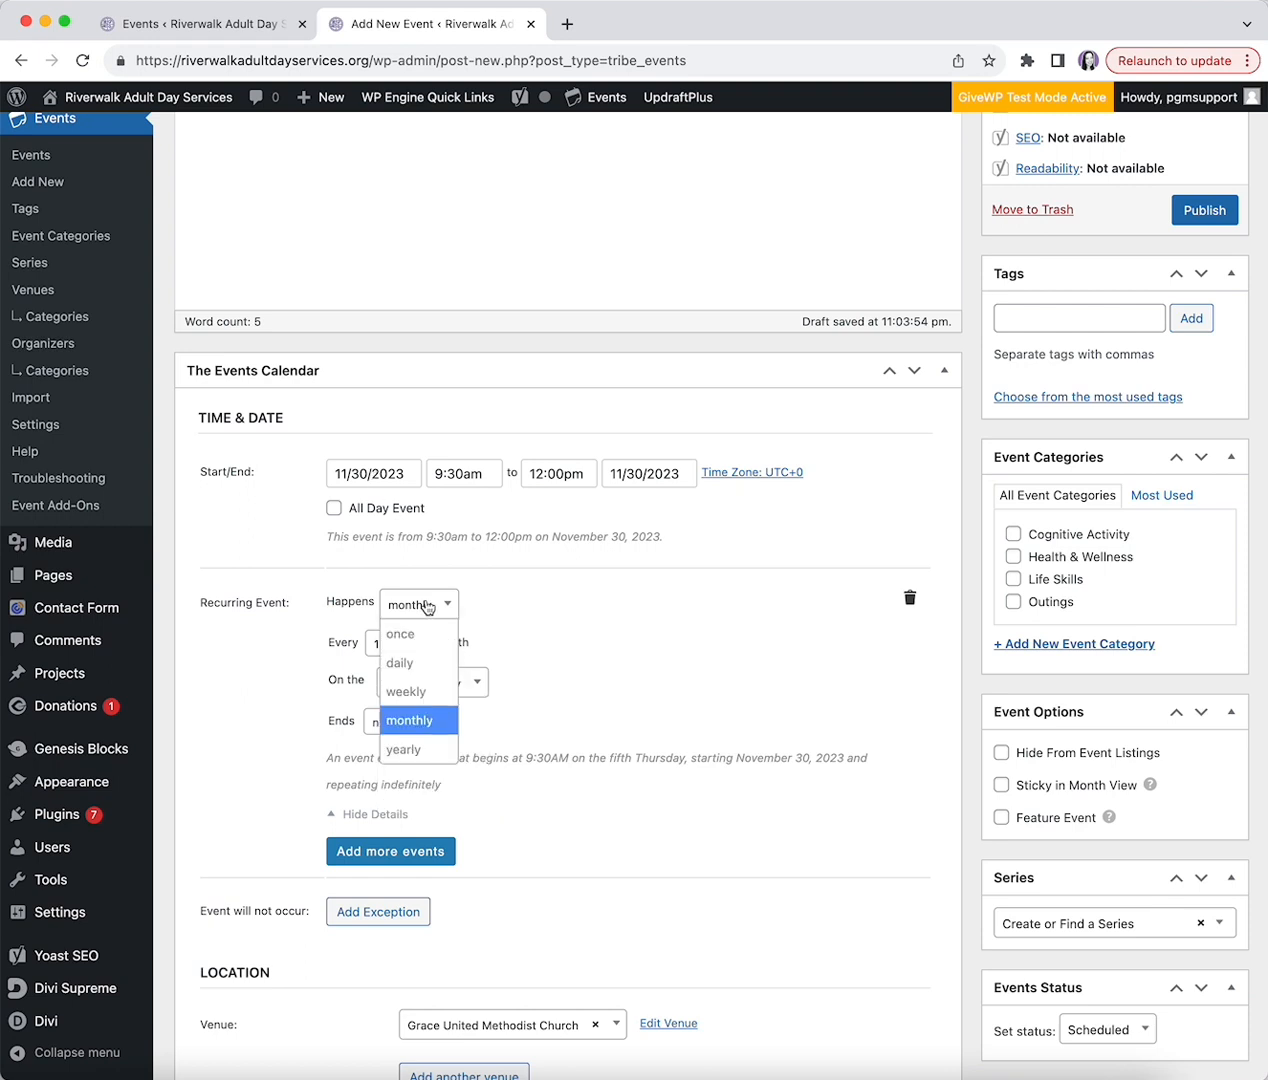
- Change the recurrence to weekly on Thursday and Saturday, leaving Monday unselected
click(425, 692)
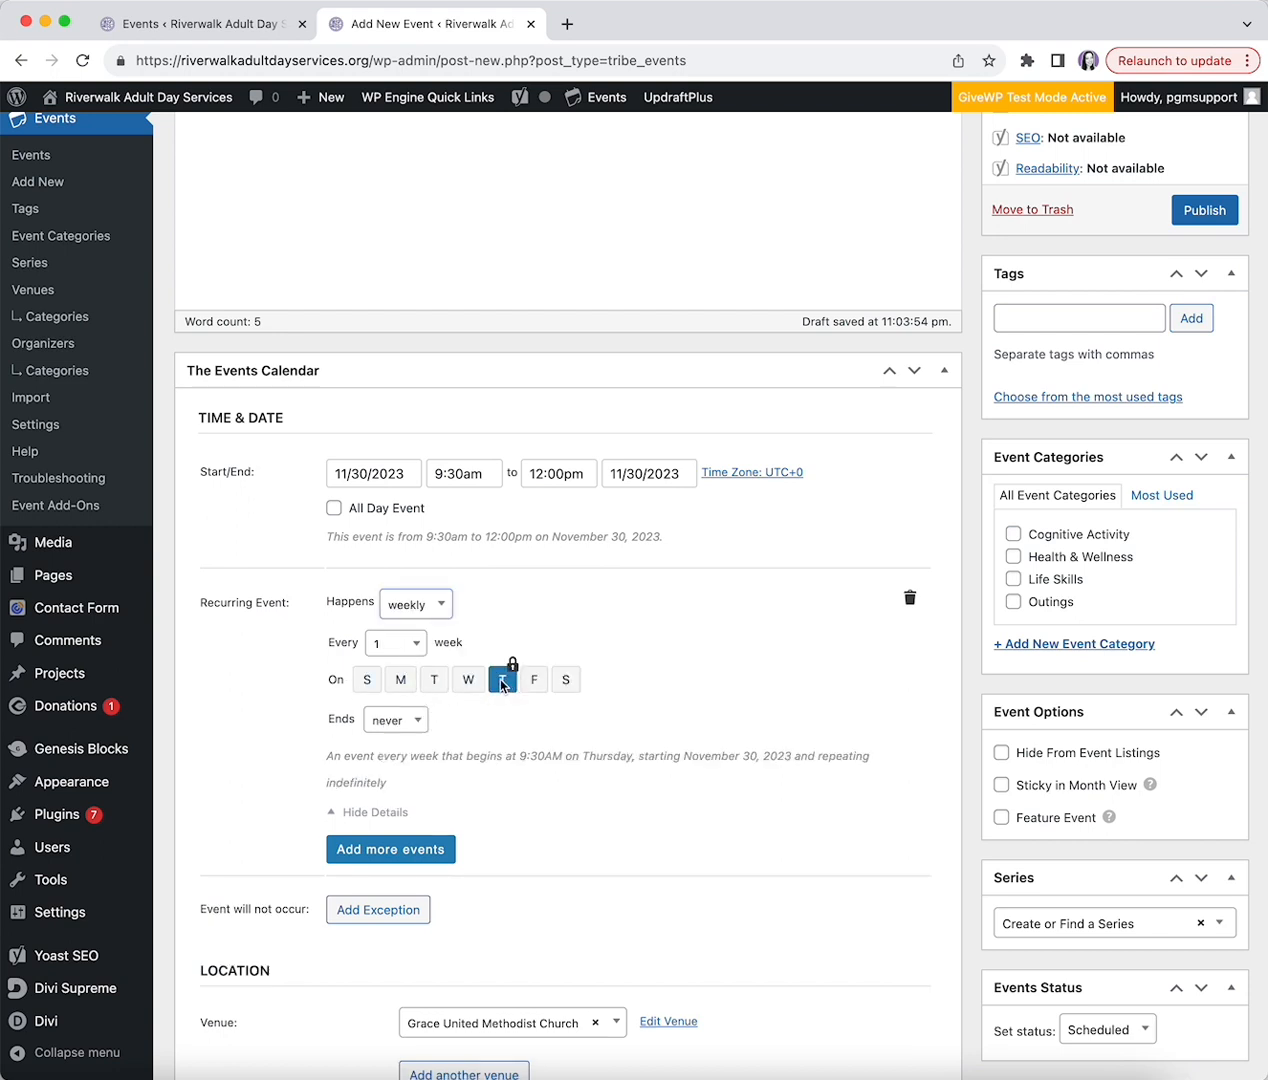
mouse_move(520, 672)
click(401, 682)
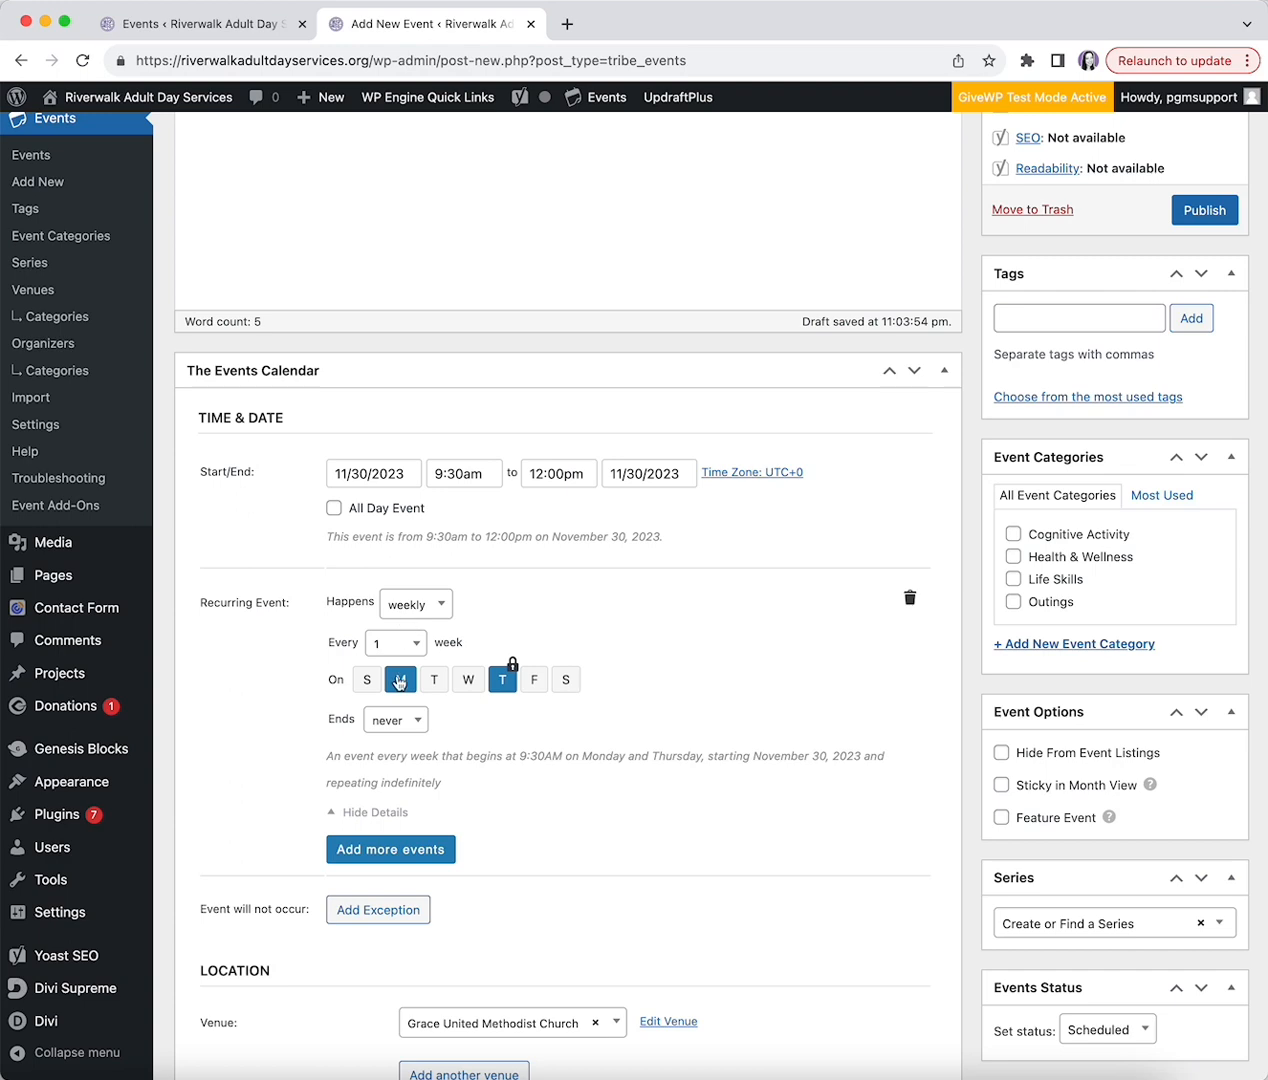
scroll(459, 380, up, 1)
scroll(459, 375, up, 2)
scroll(459, 372, down, 2)
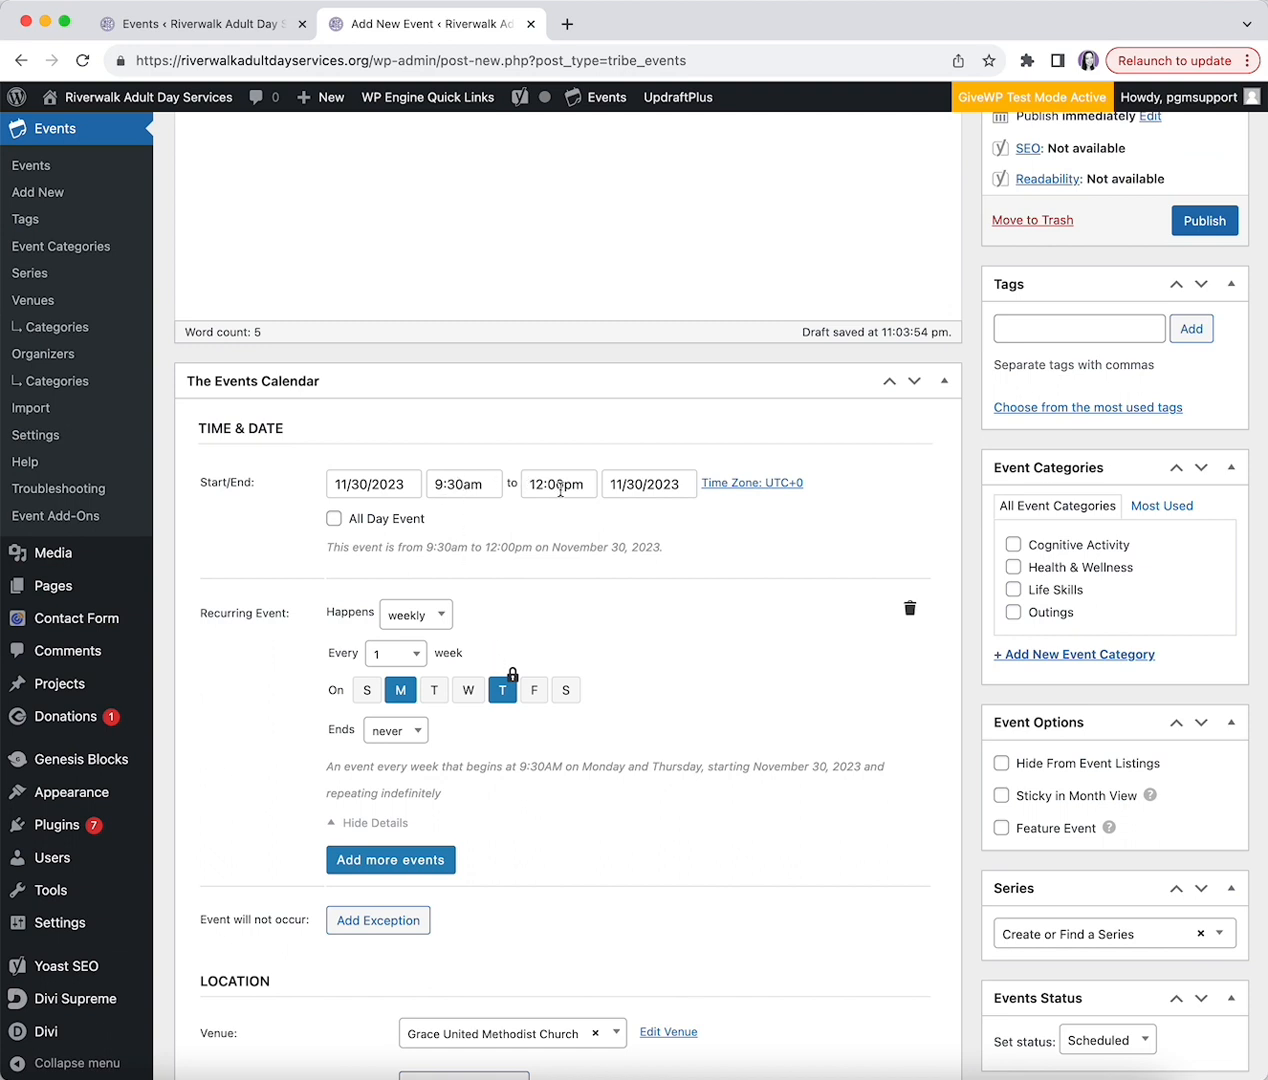
click(398, 694)
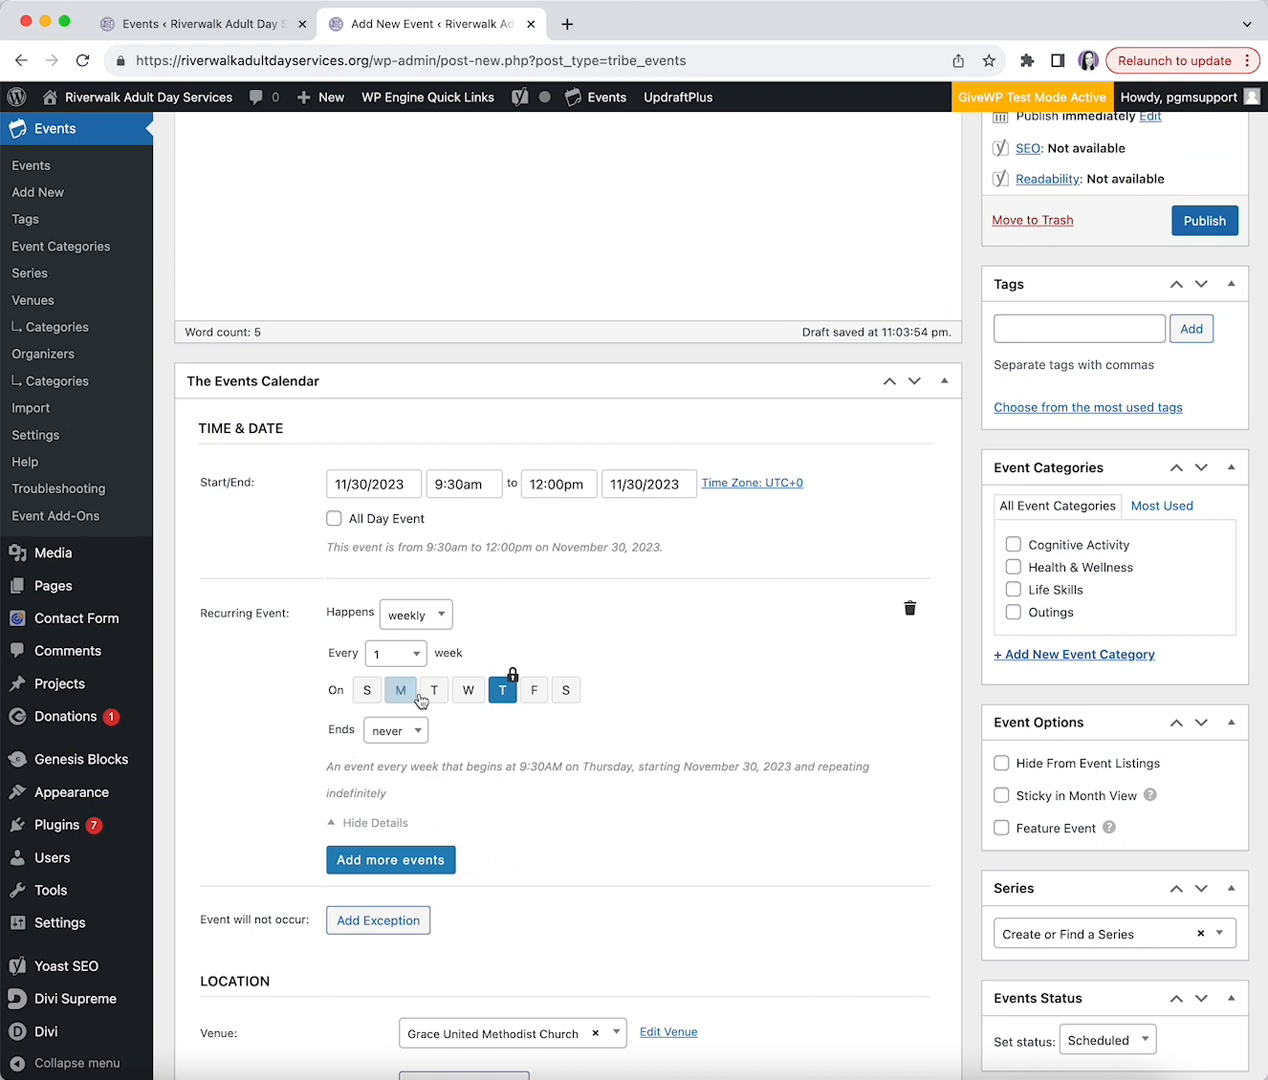
click(566, 697)
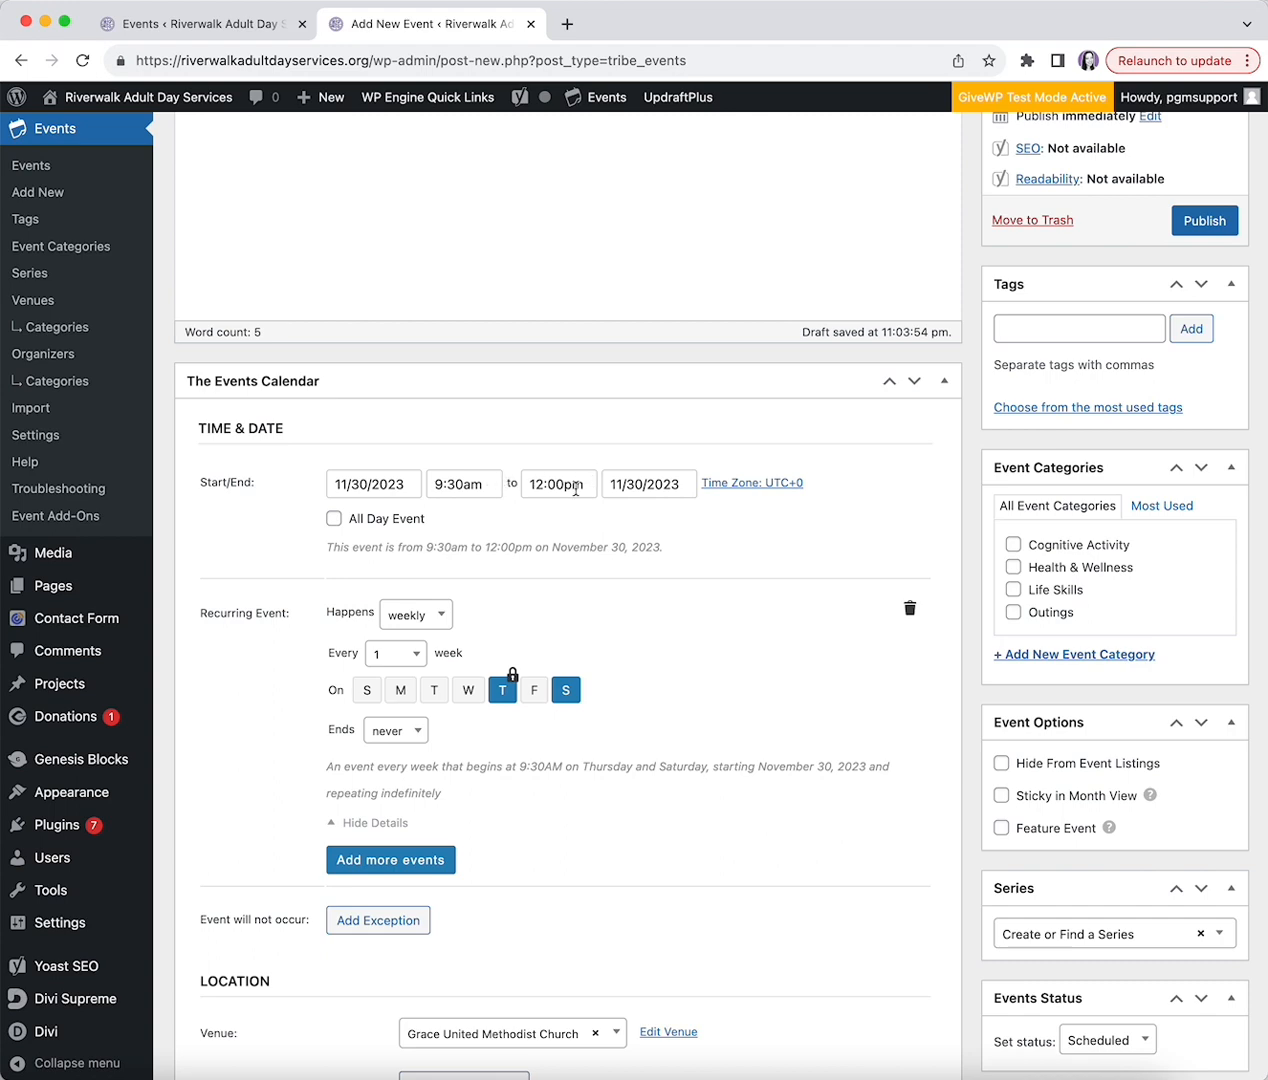
scroll(592, 640, up, 5)
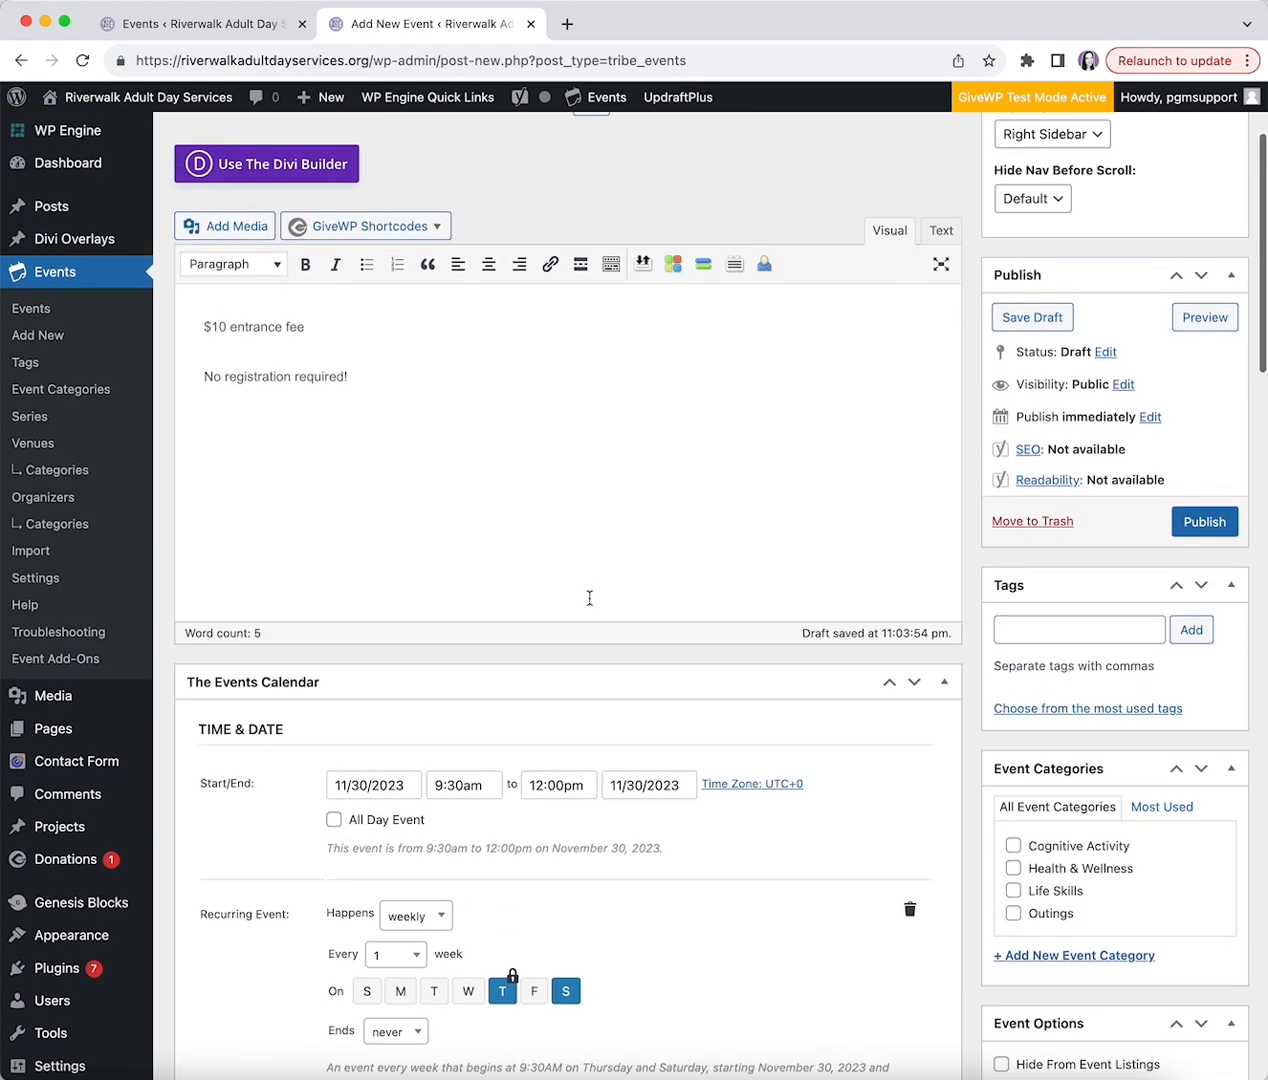
scroll(597, 478, down, 7)
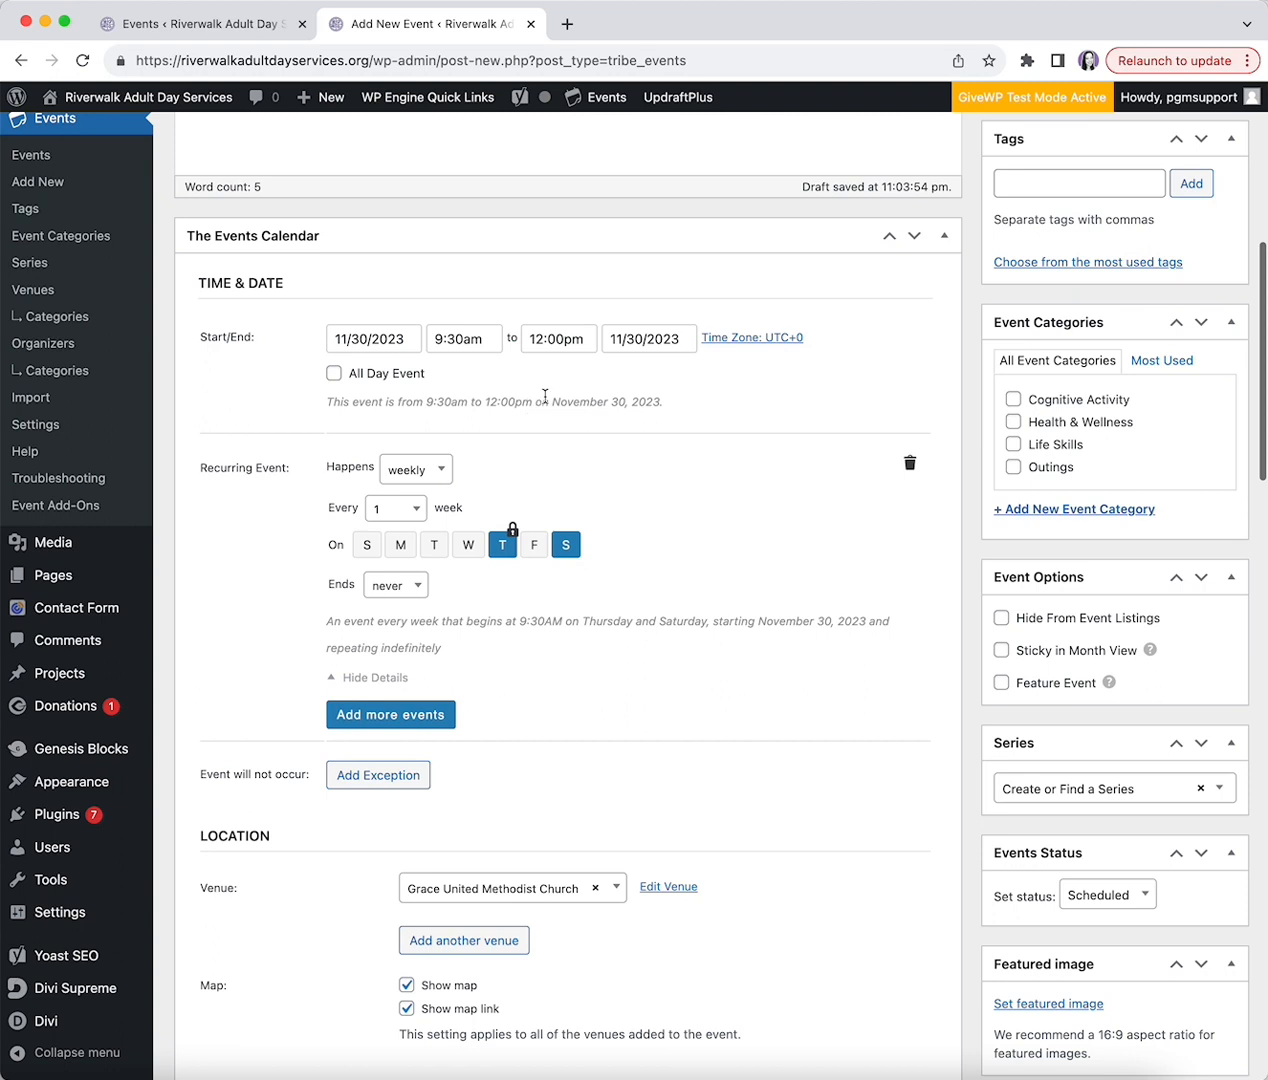
click(419, 473)
click(395, 585)
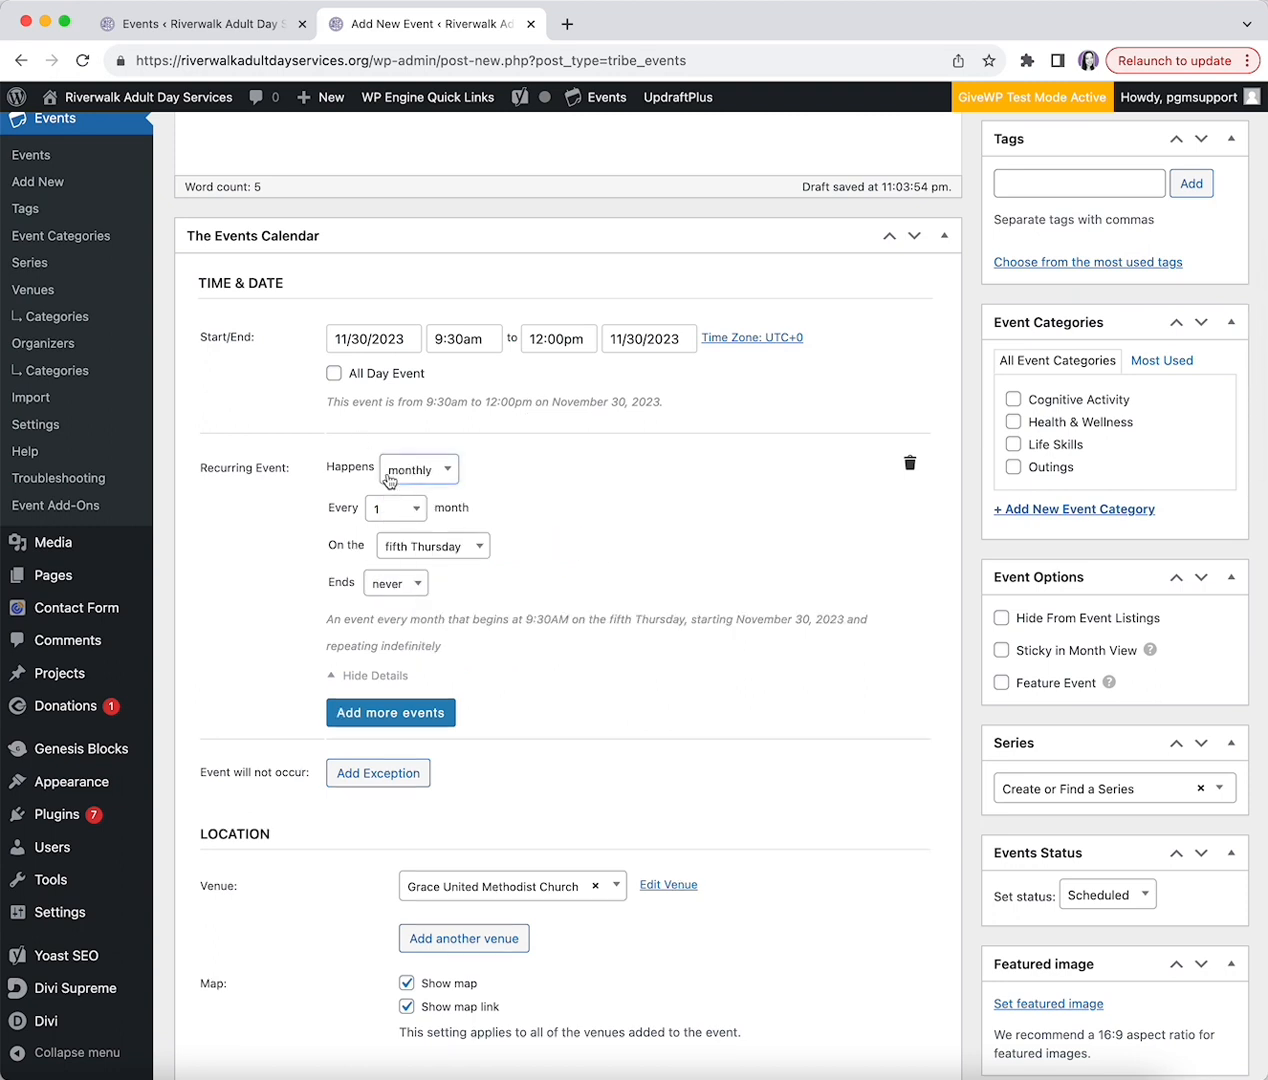
click(406, 546)
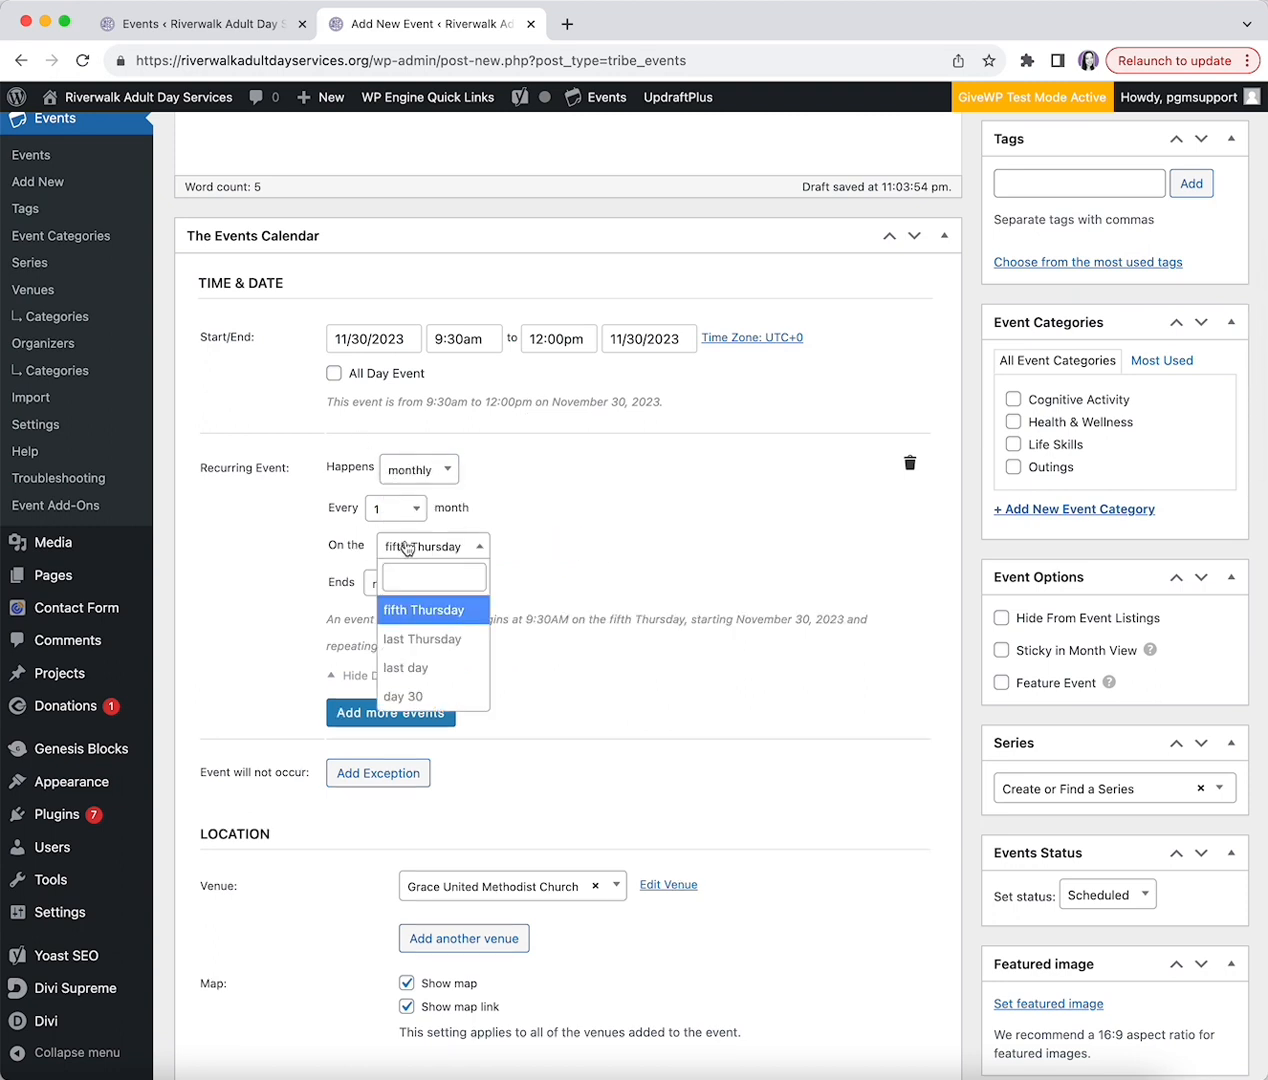
click(421, 640)
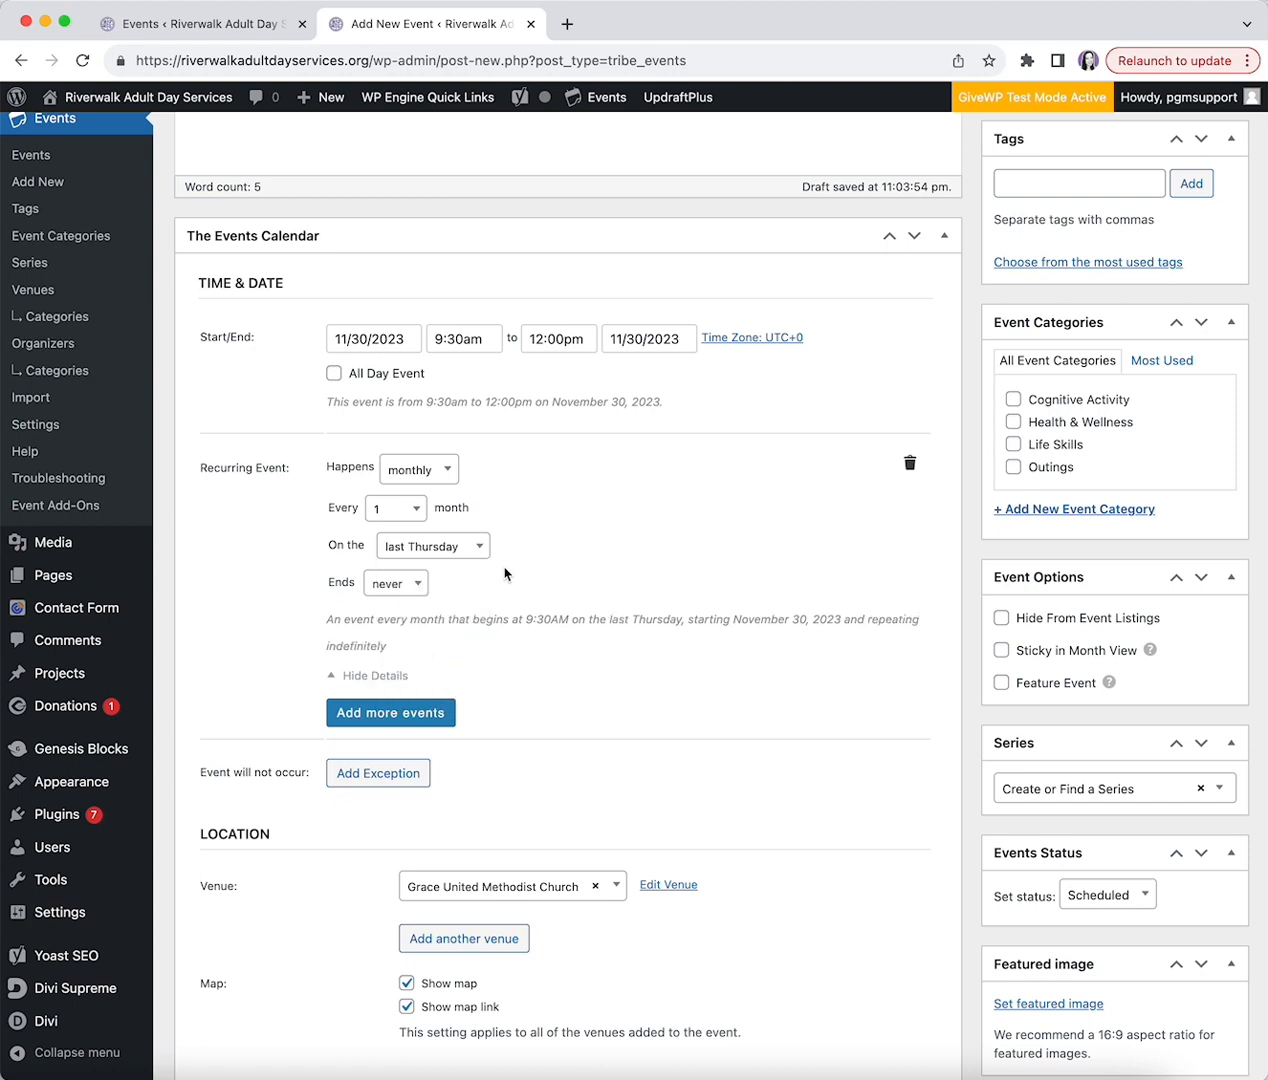
click(410, 585)
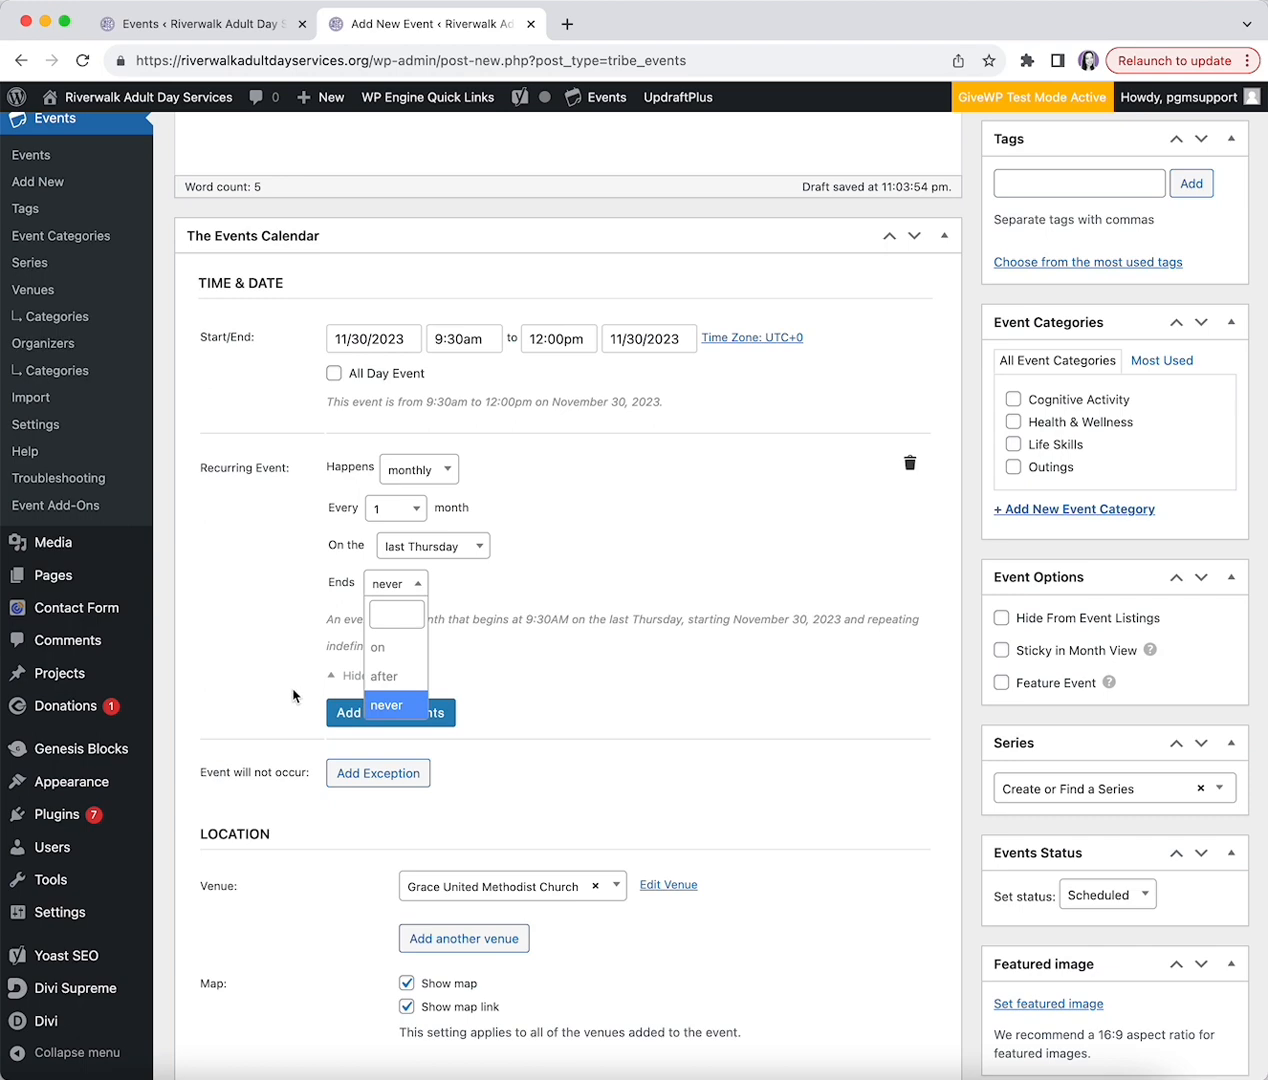
click(388, 647)
click(400, 584)
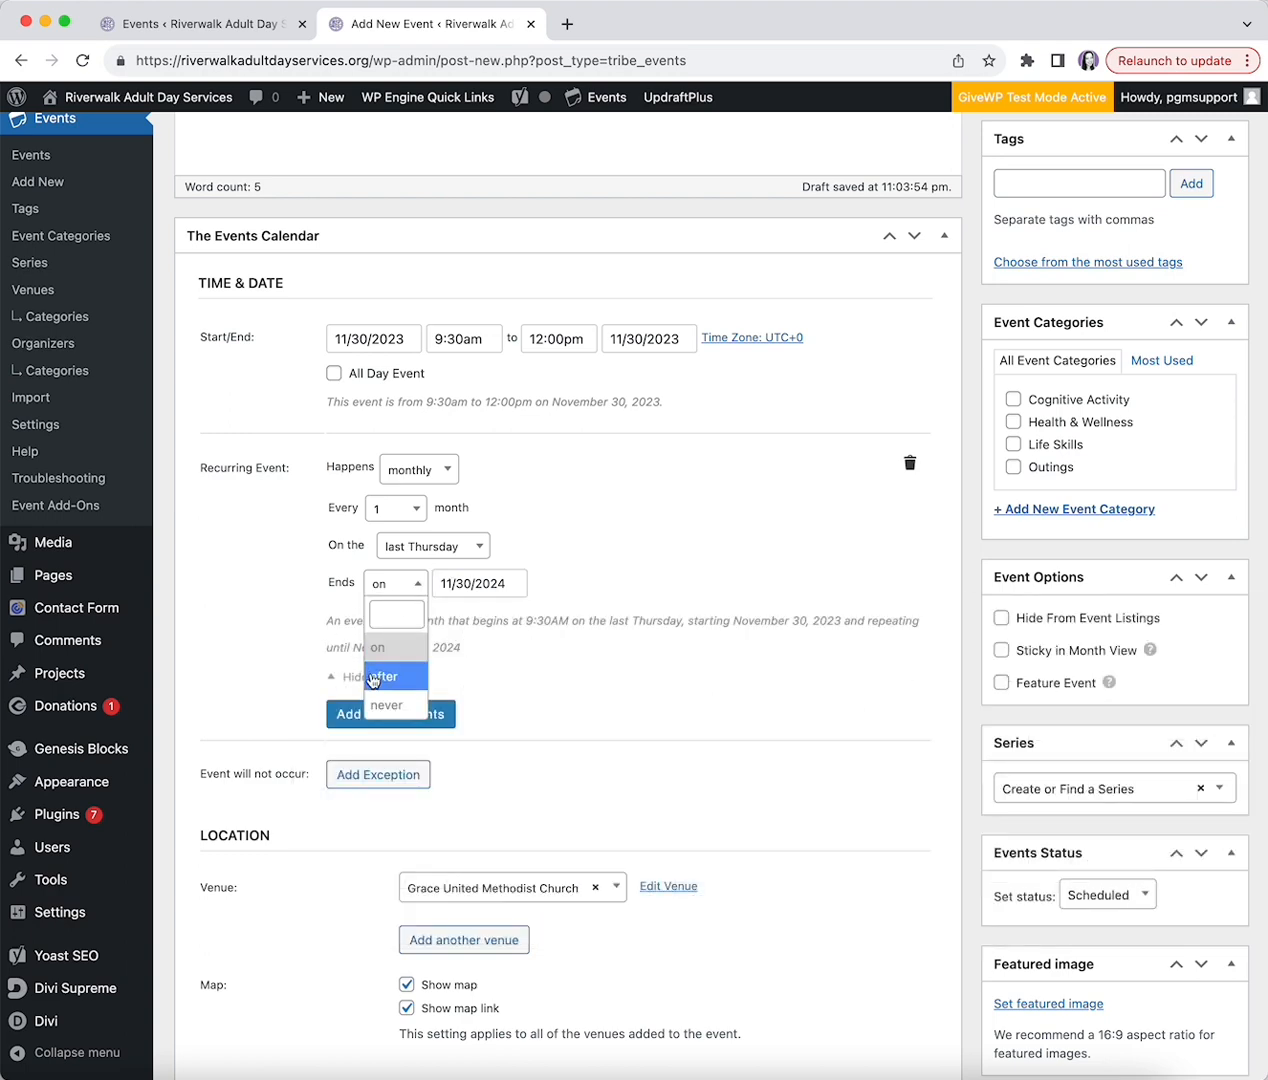
click(385, 673)
click(458, 591)
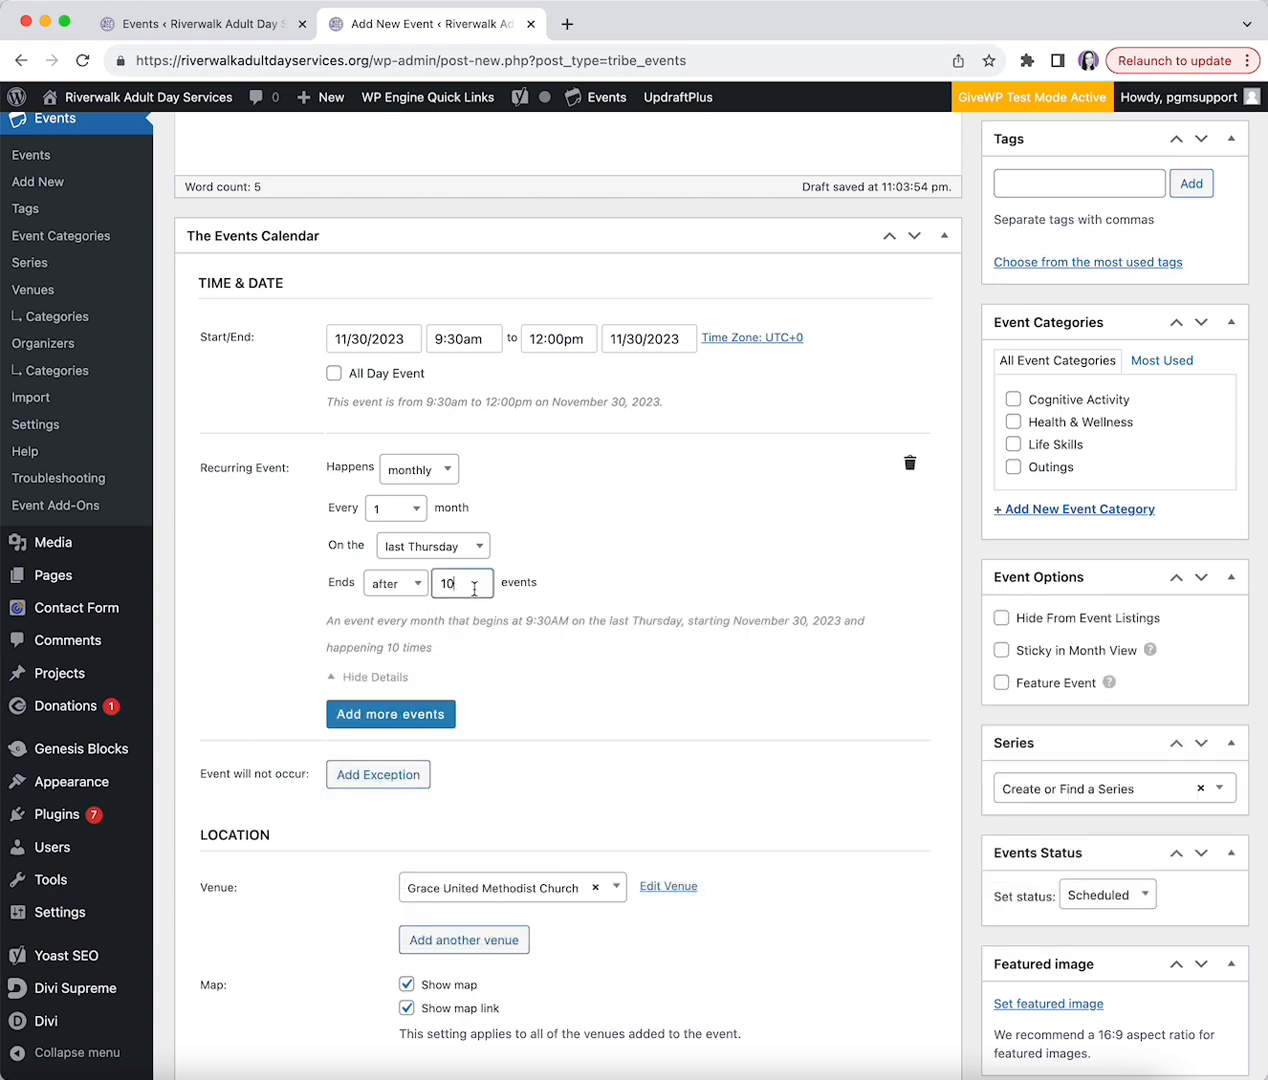
click(419, 598)
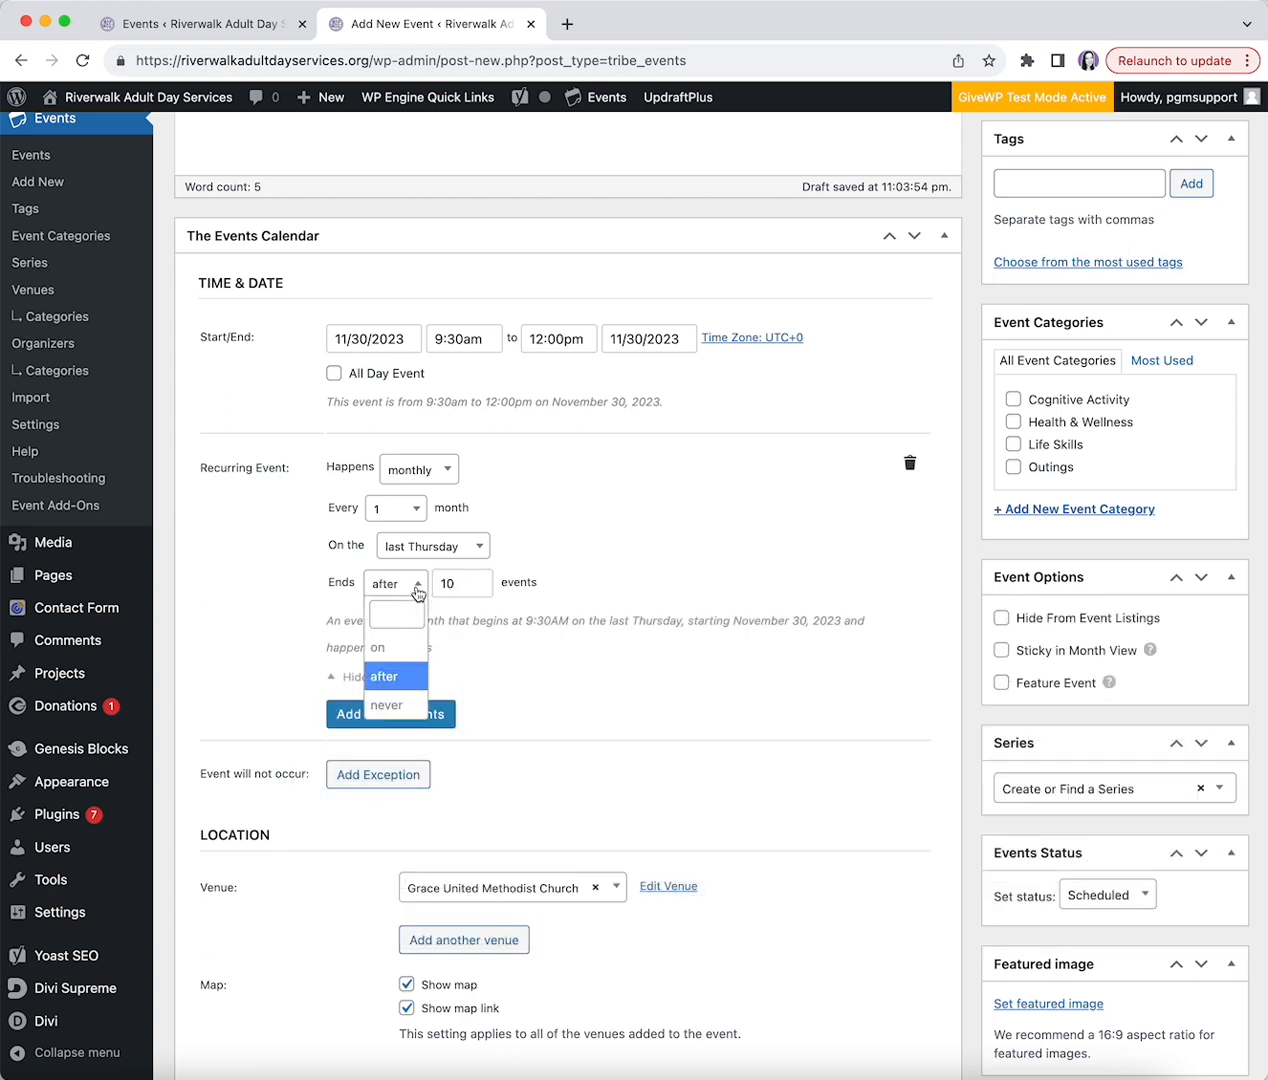
click(388, 705)
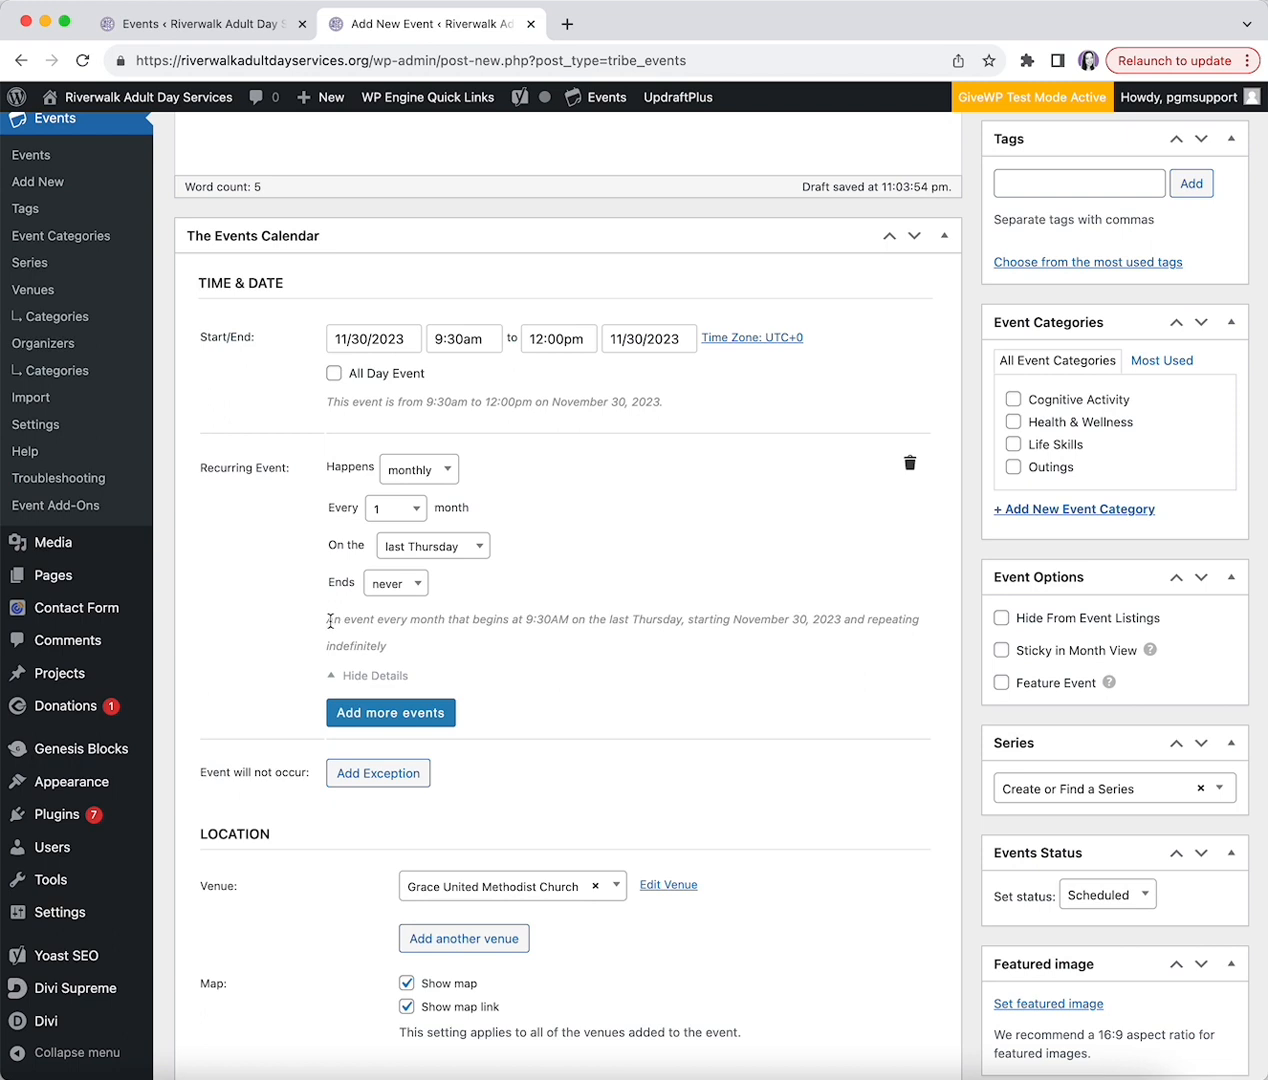
drag(328, 619, 387, 654)
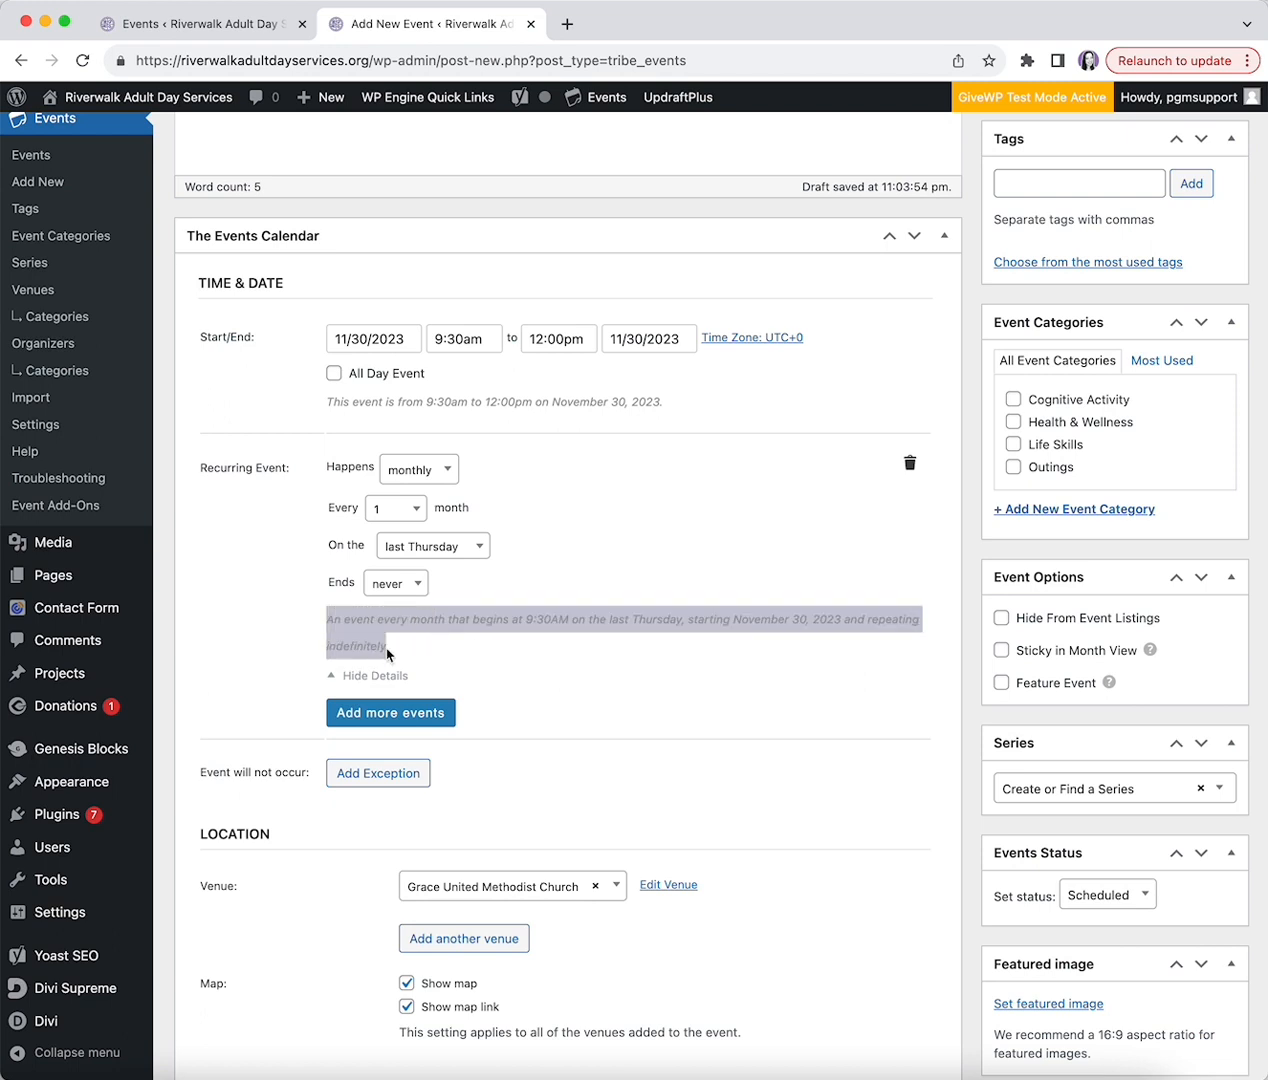
click(289, 584)
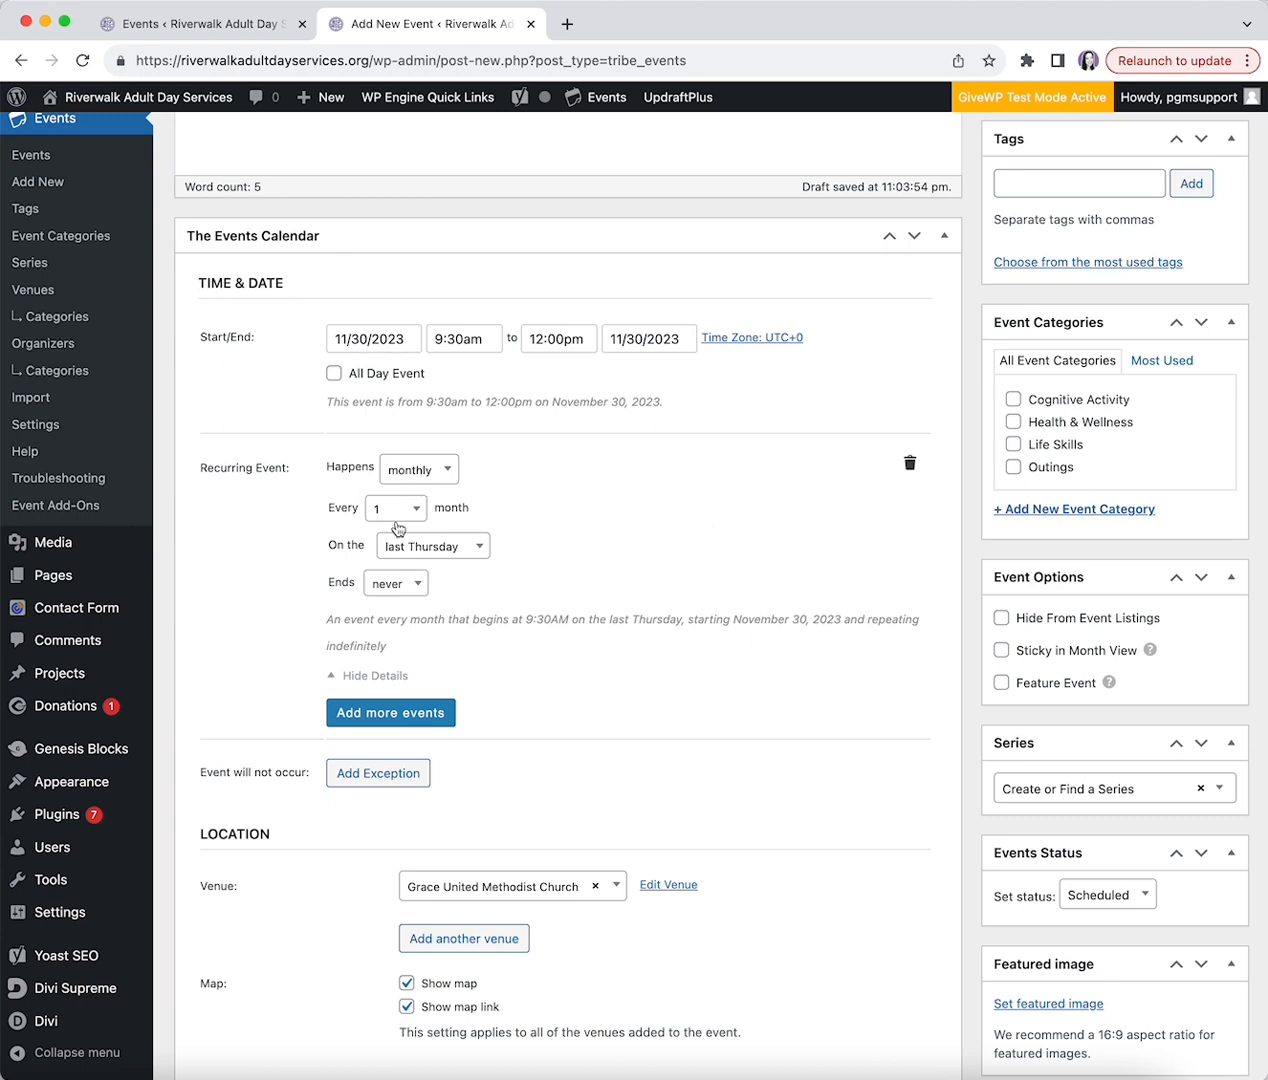
scroll(415, 590, down, 5)
scroll(545, 562, down, 3)
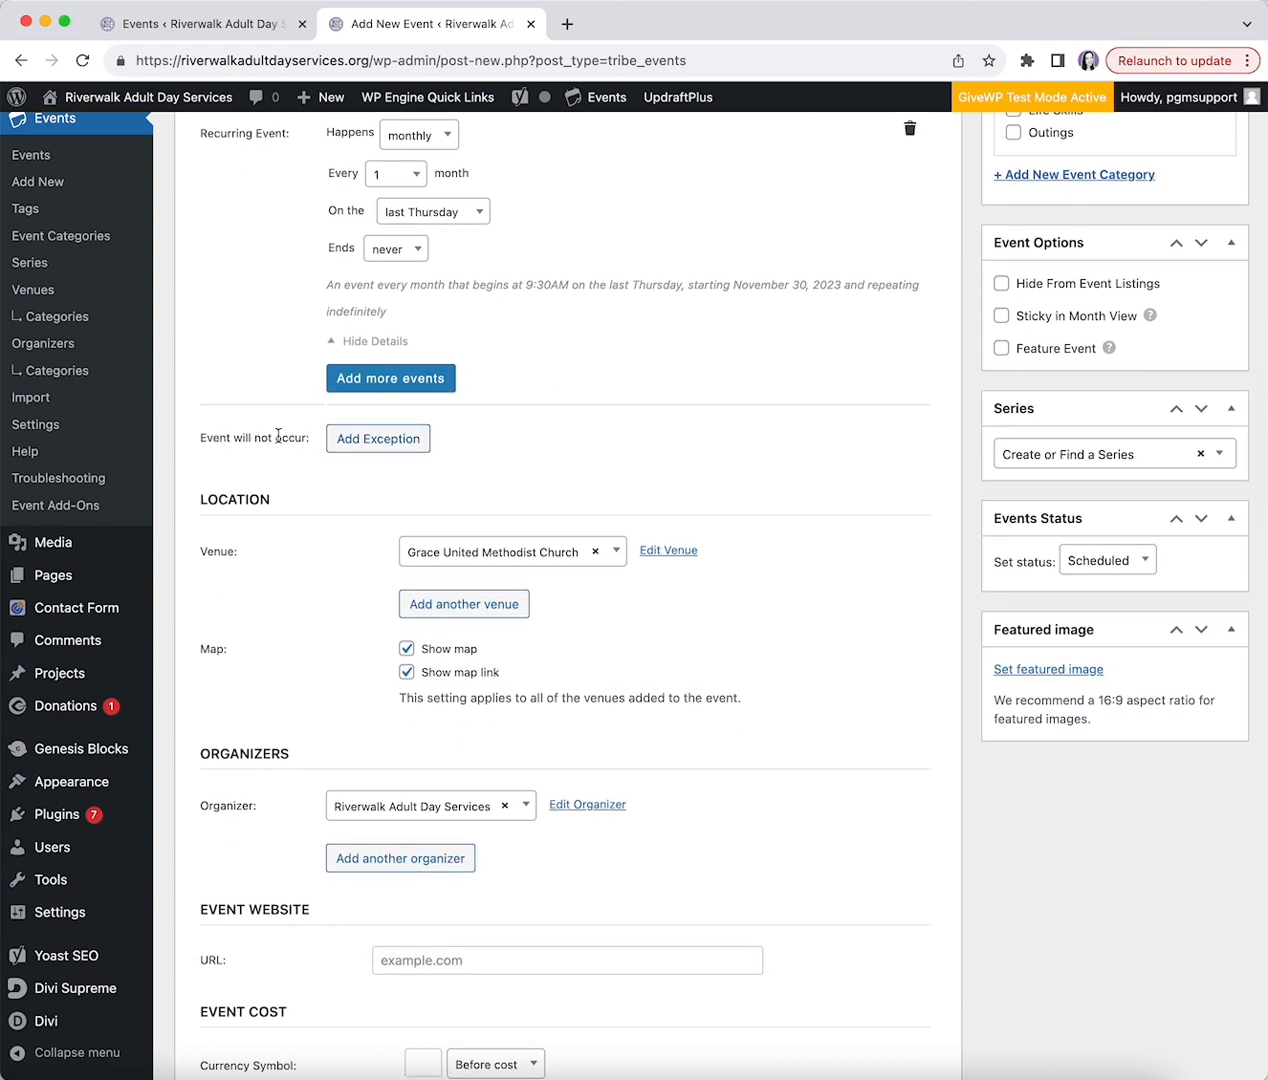
scroll(357, 315, up, 2)
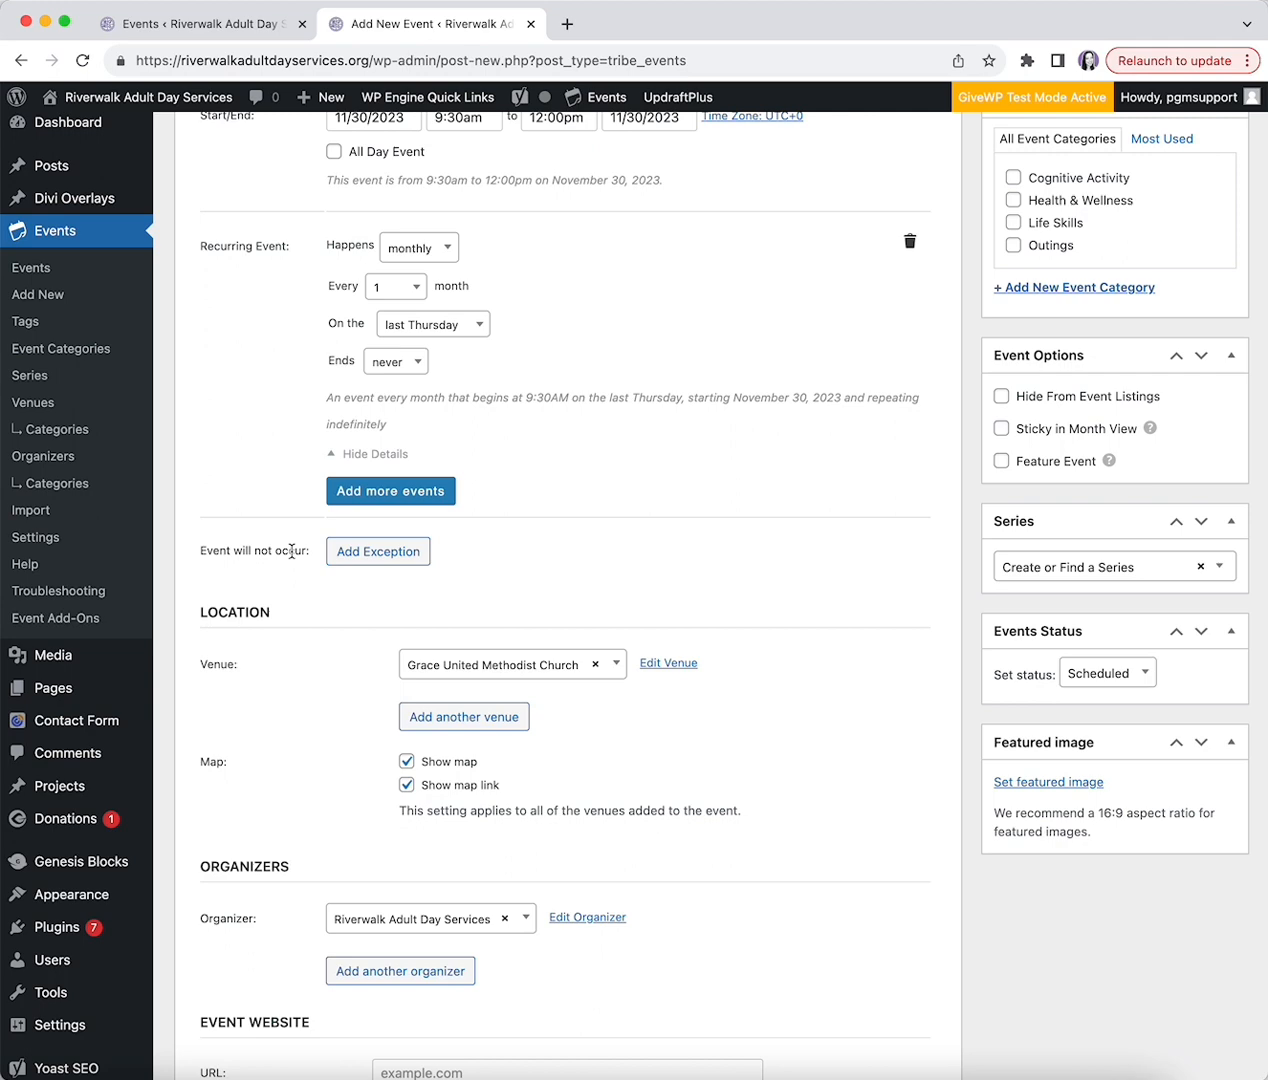
click(352, 551)
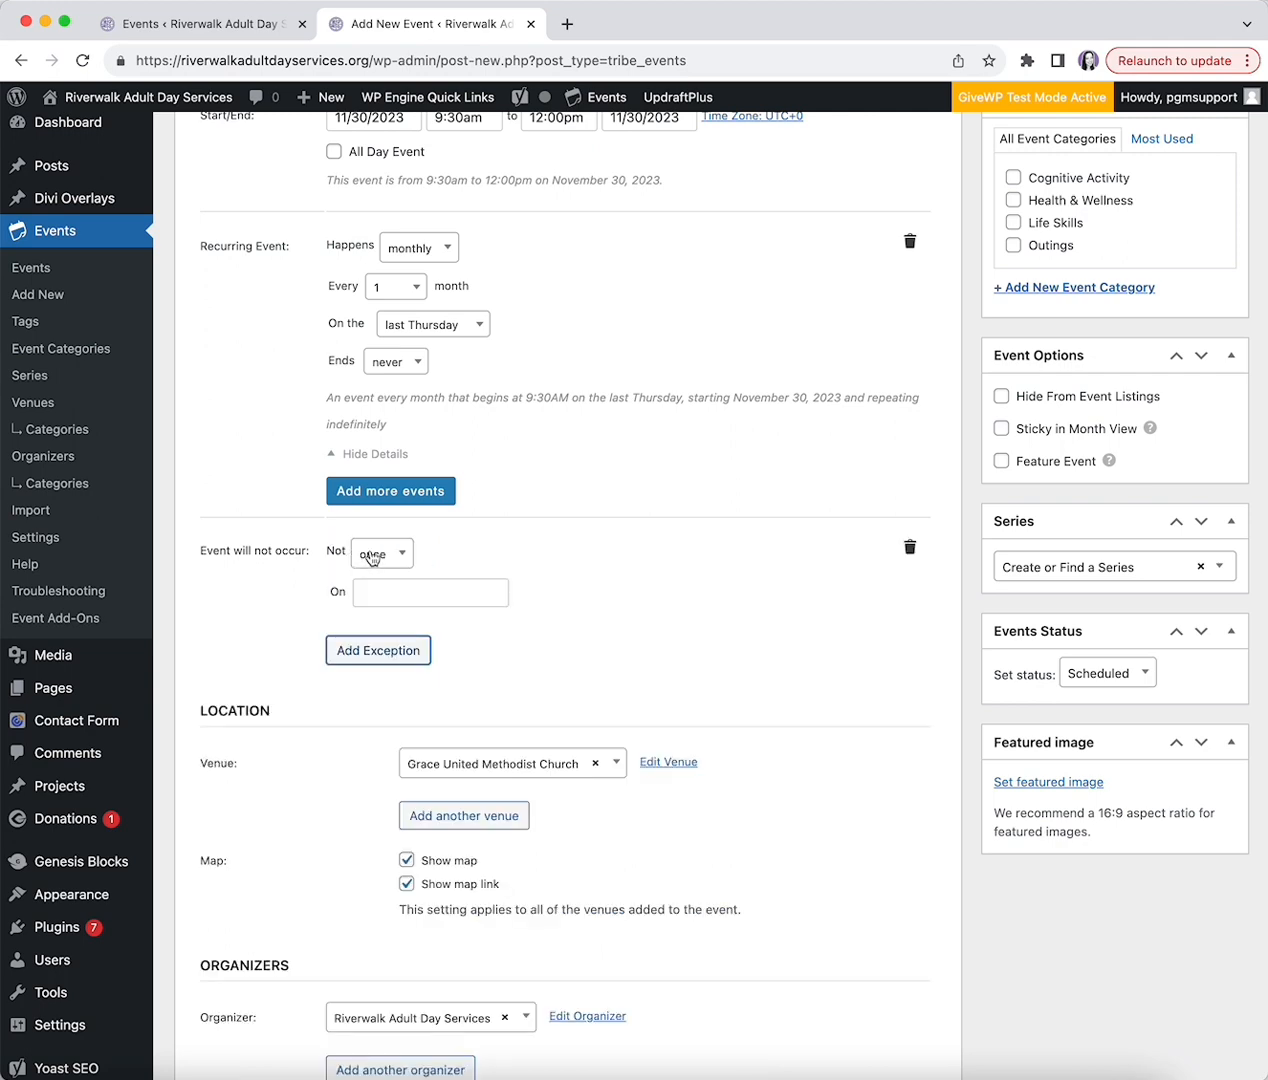
click(364, 591)
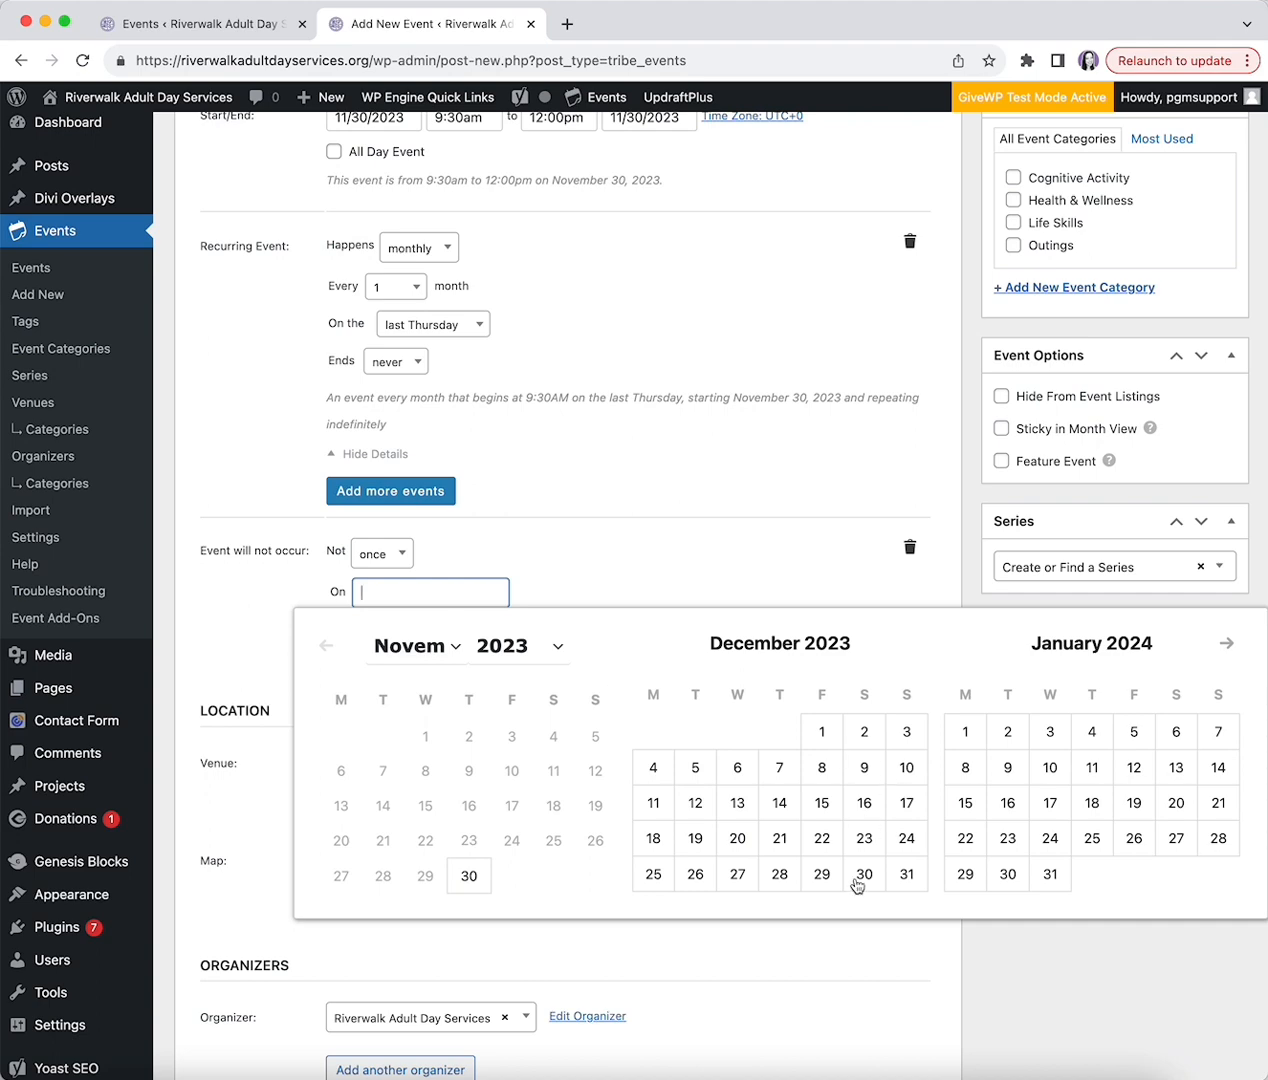
click(621, 550)
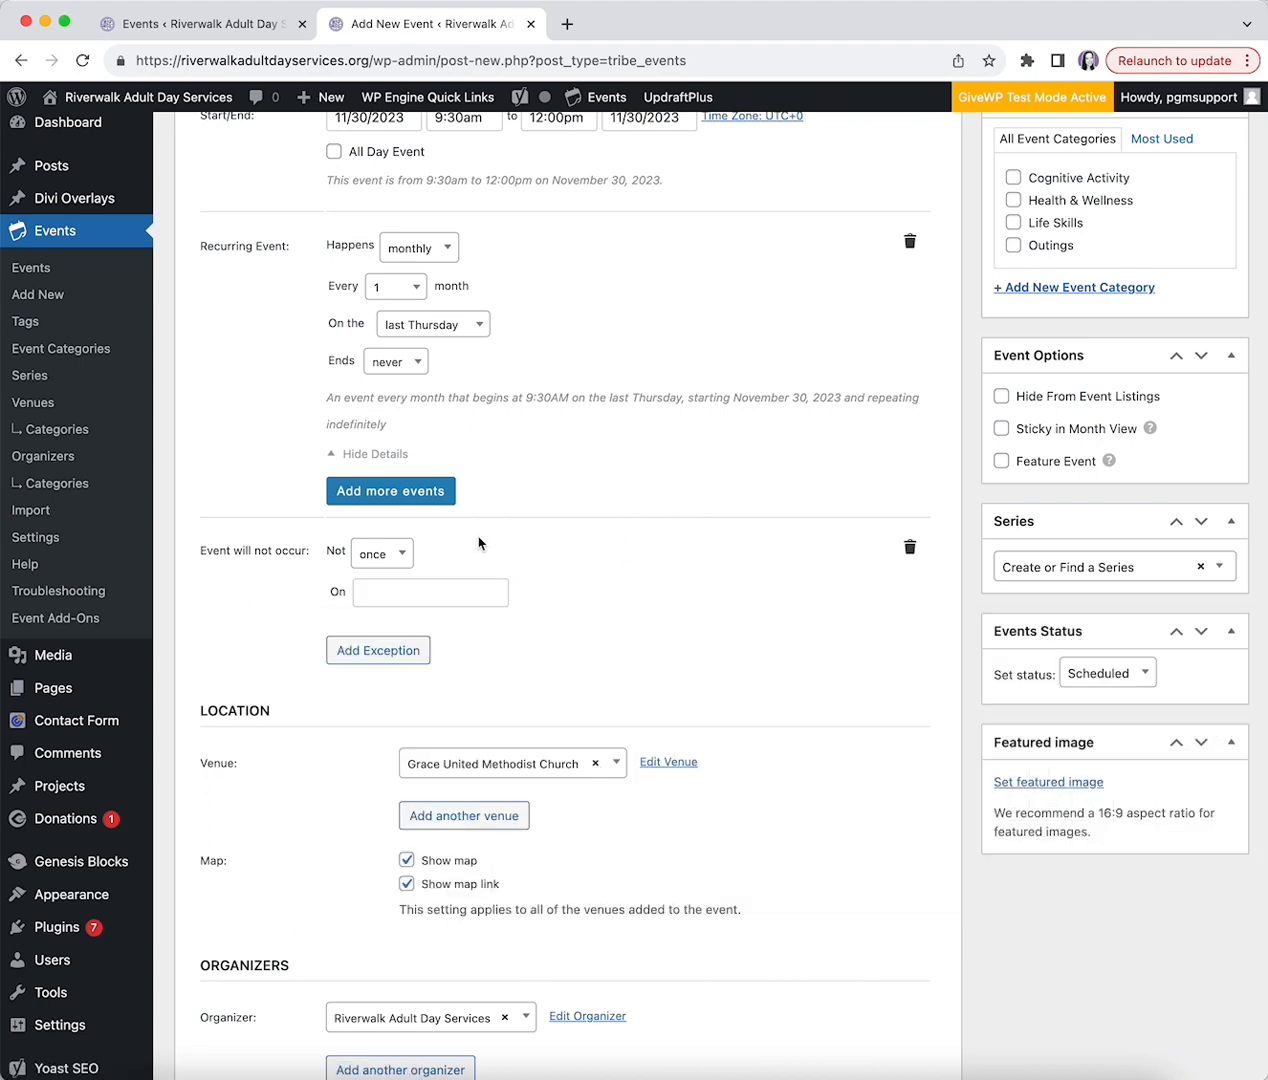
click(400, 552)
click(921, 550)
click(910, 548)
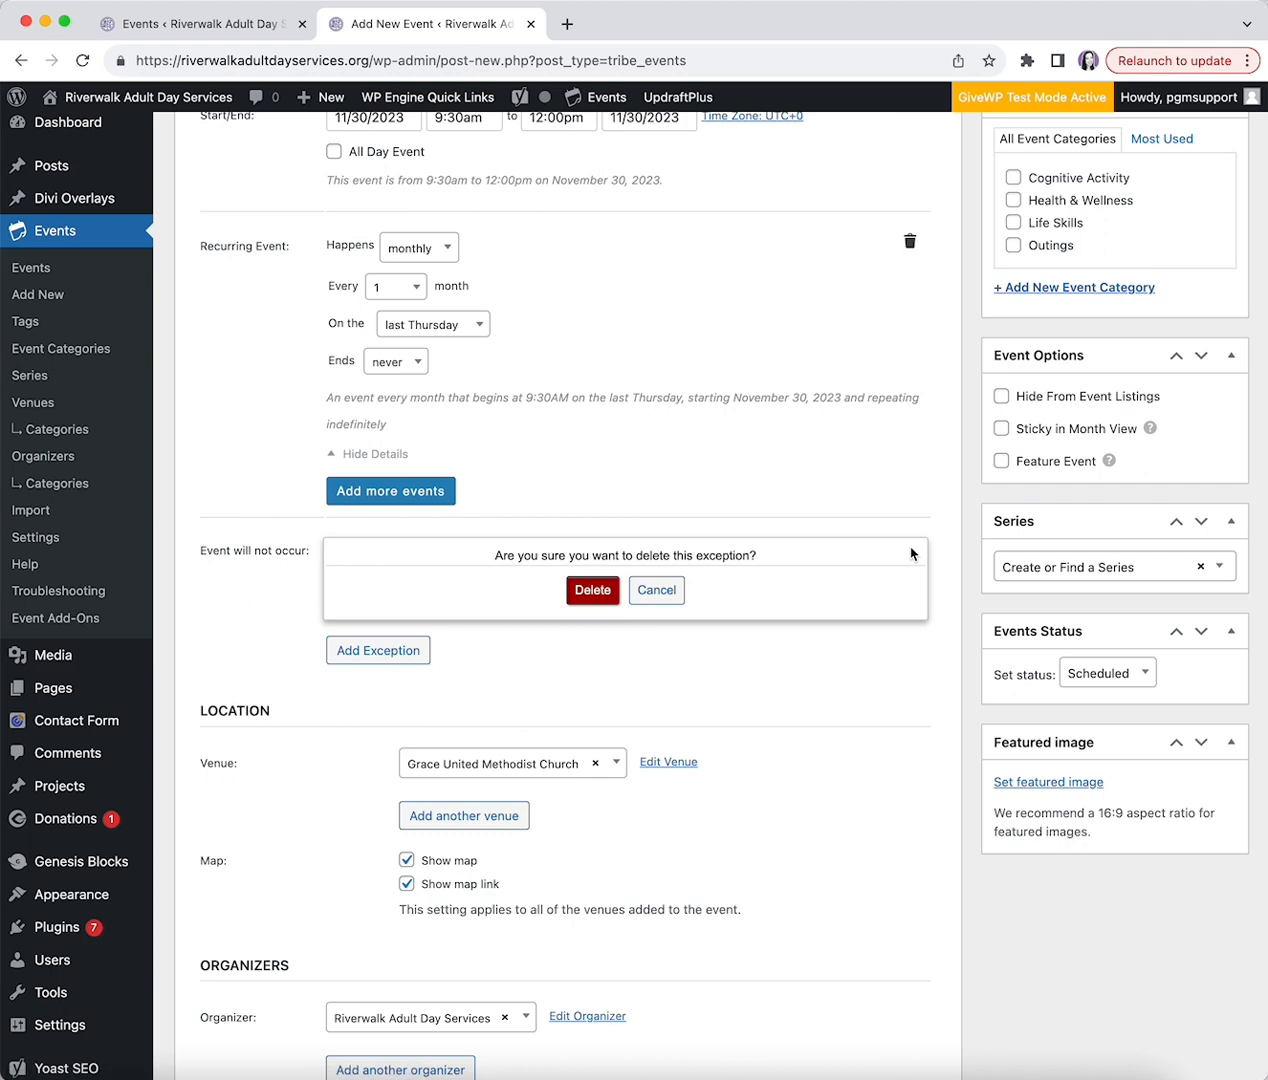
click(593, 590)
scroll(430, 680, down, 2)
scroll(408, 683, down, 5)
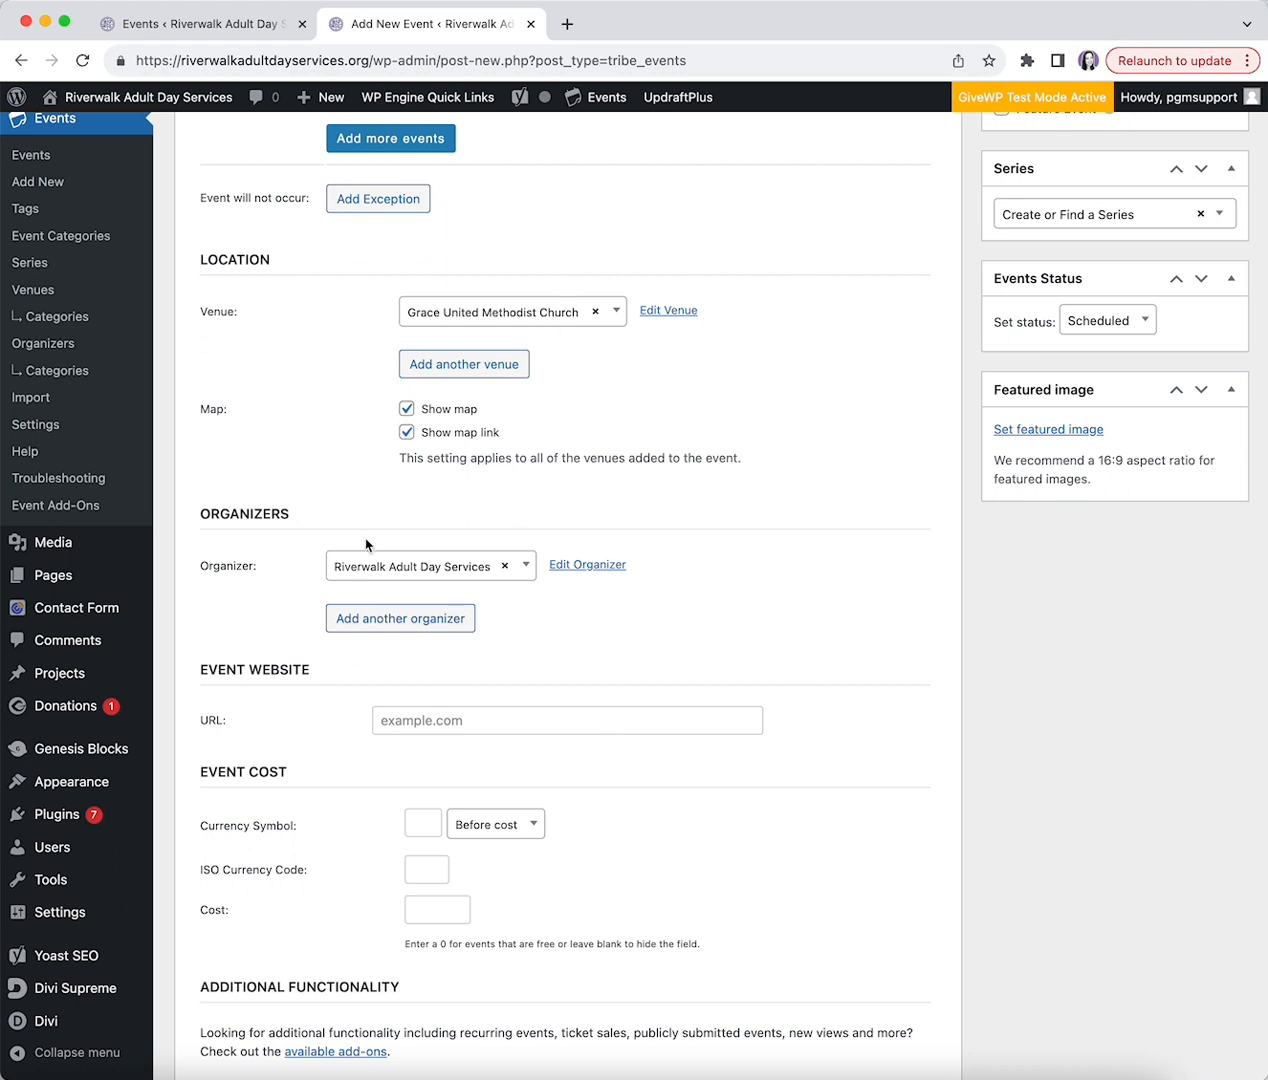
click(567, 316)
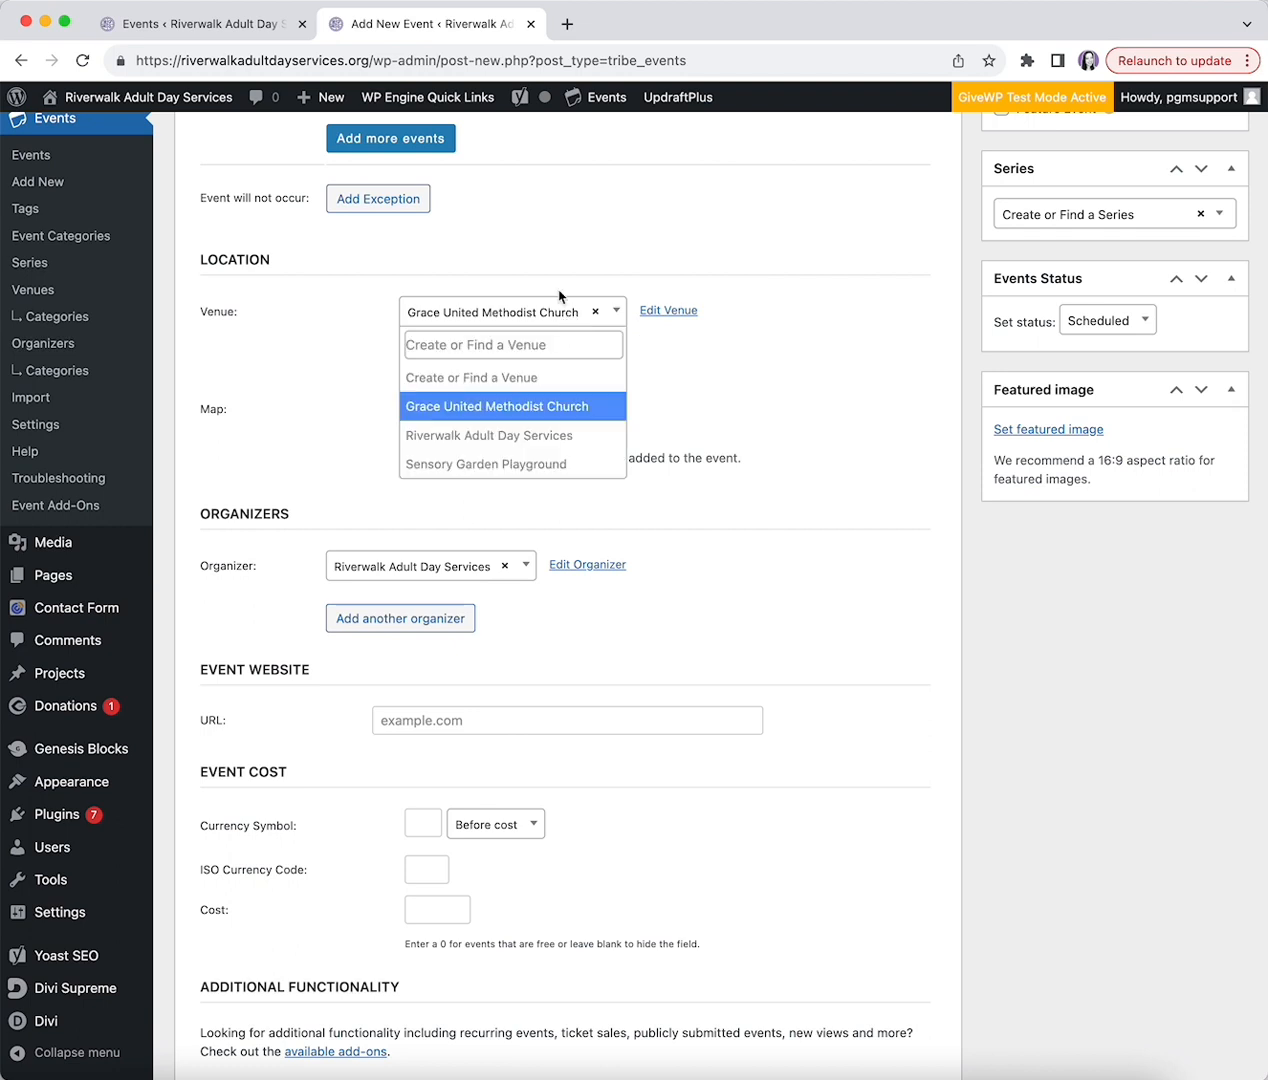
click(500, 346)
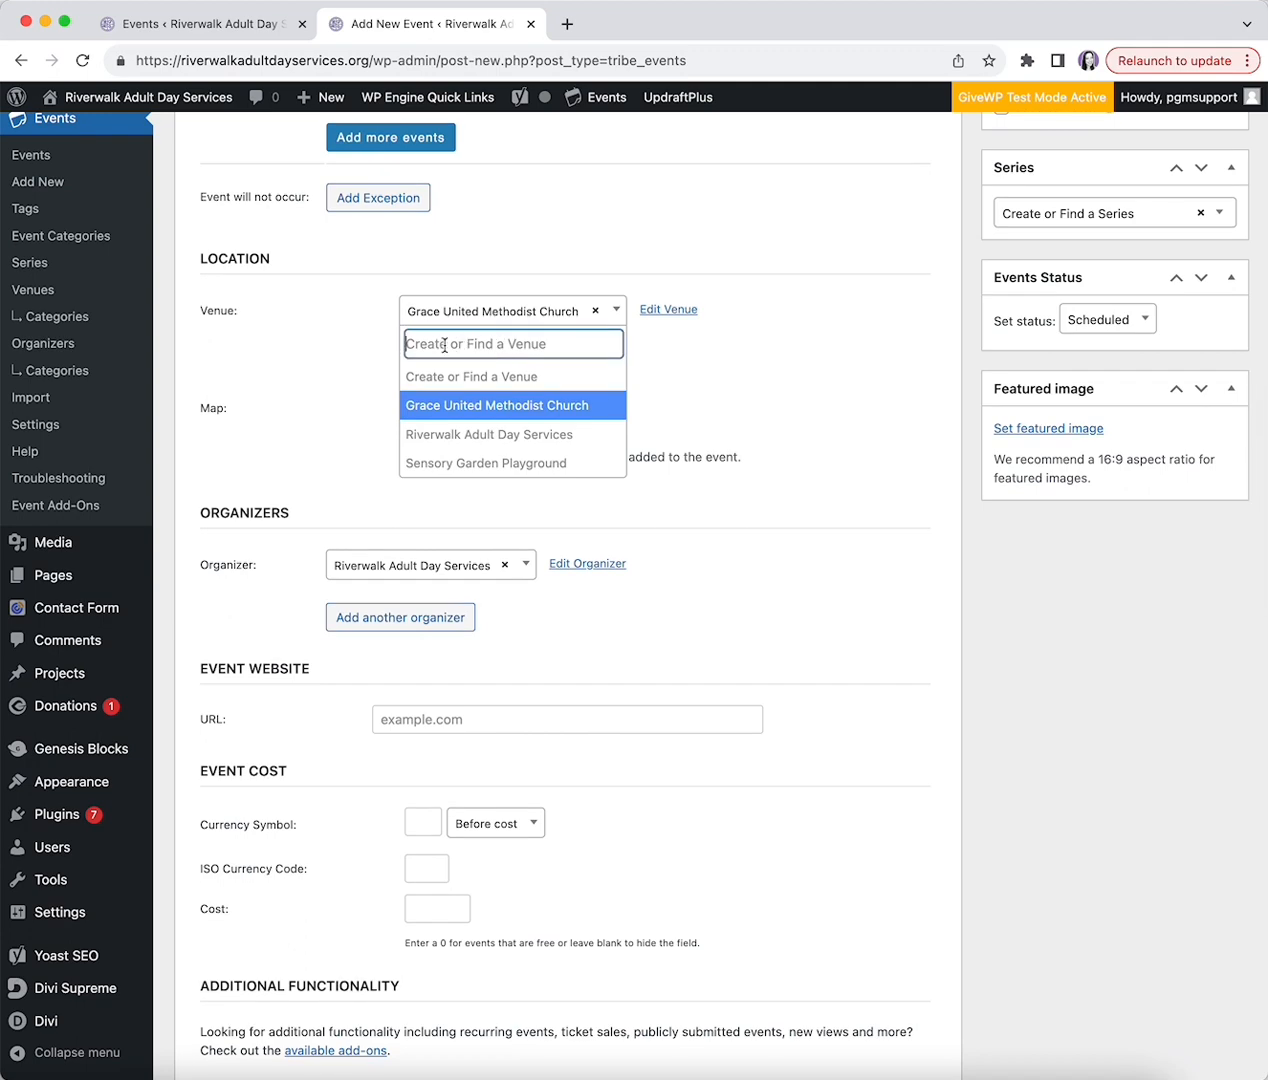
click(664, 374)
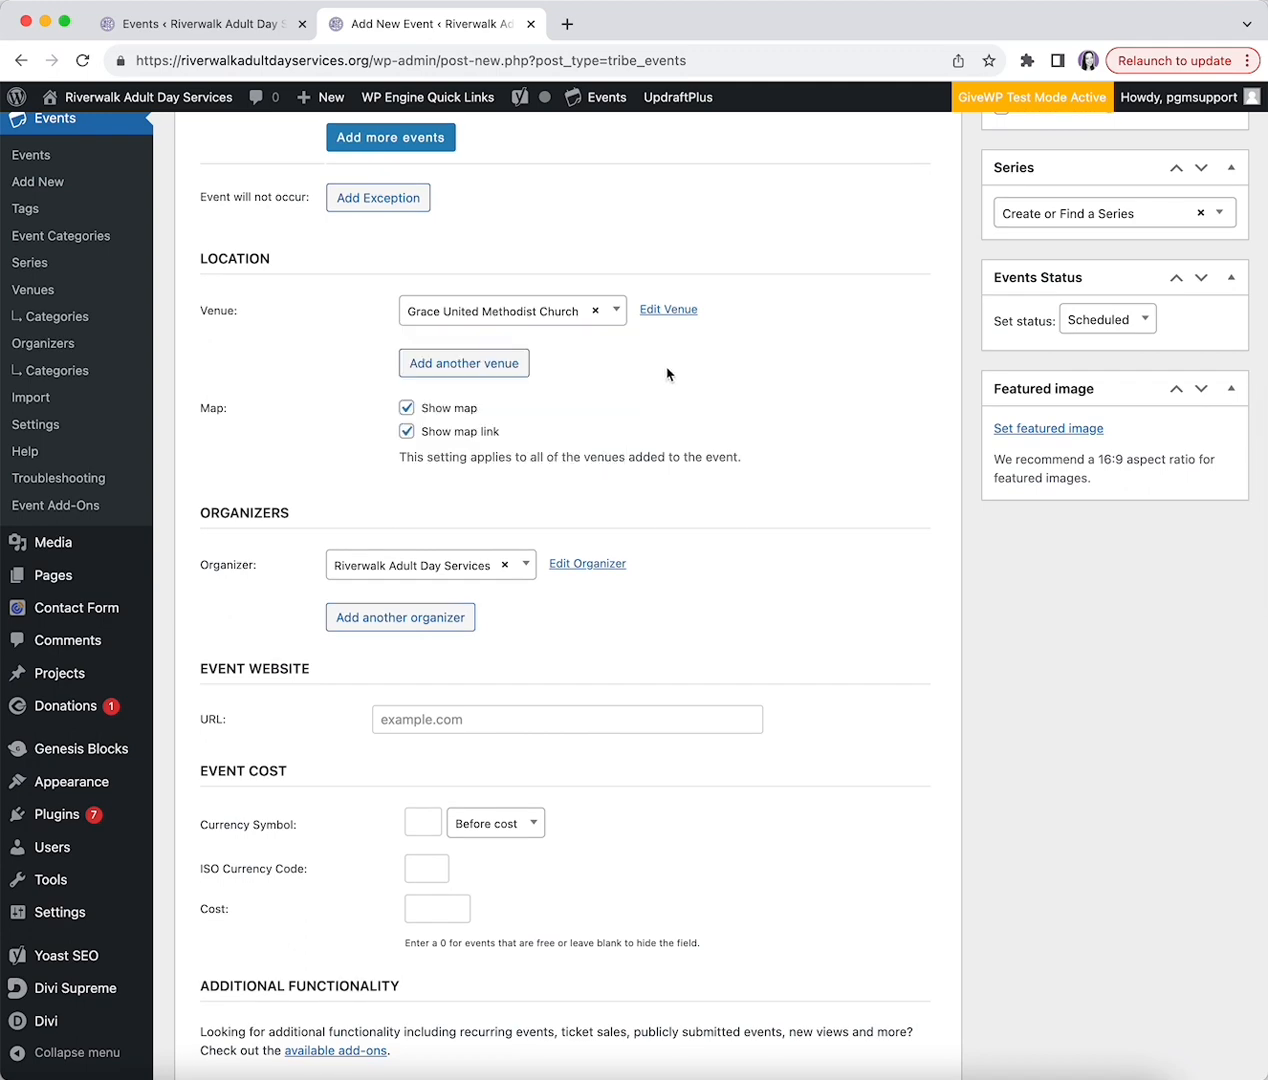
scroll(277, 540, down, 5)
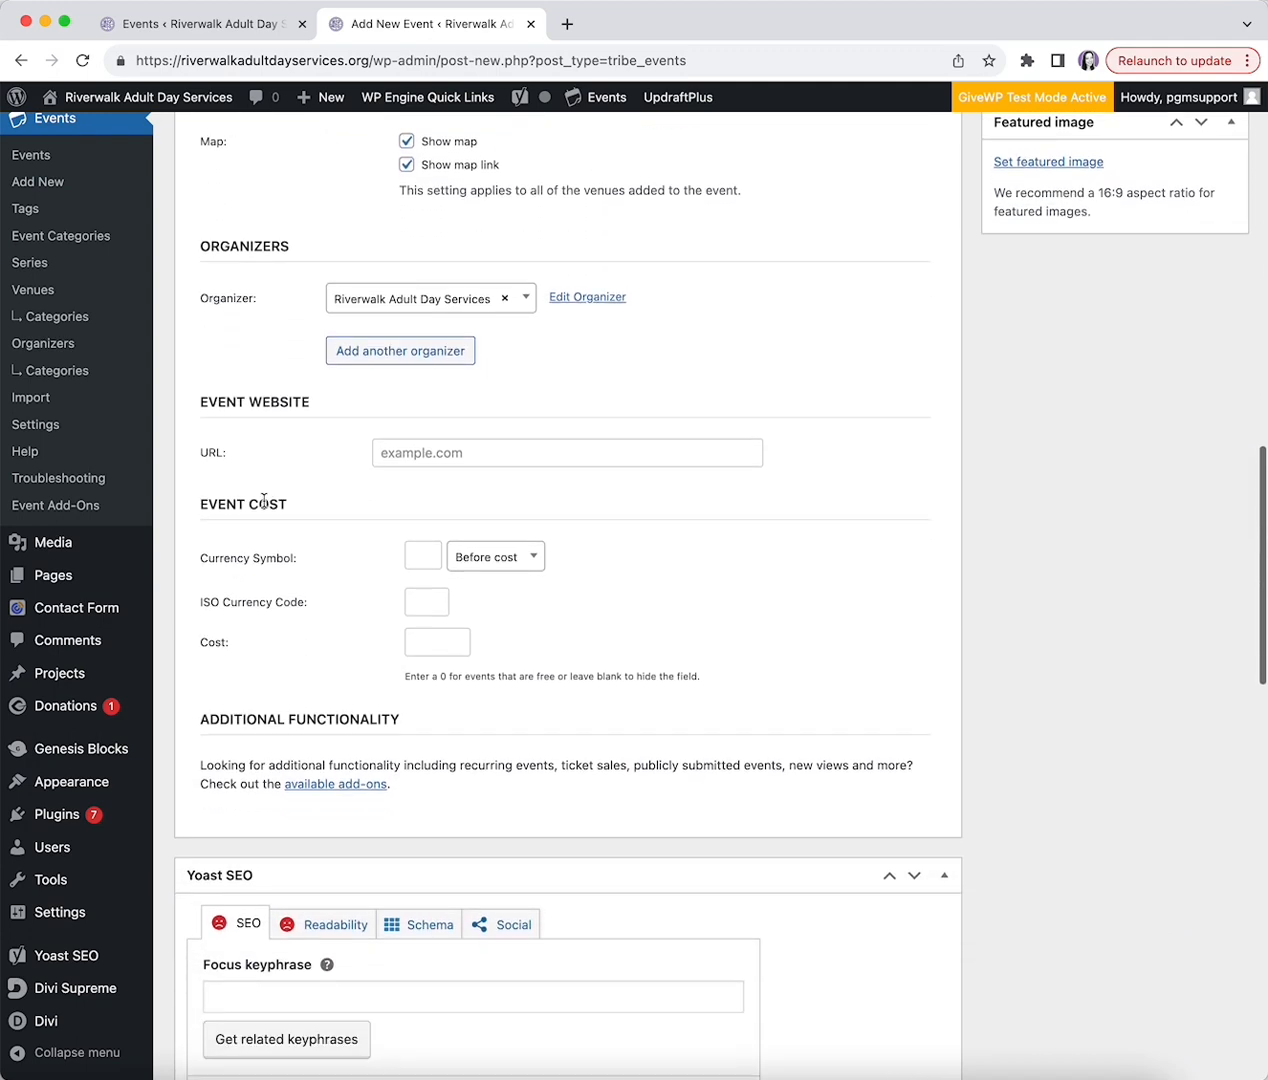
click(380, 303)
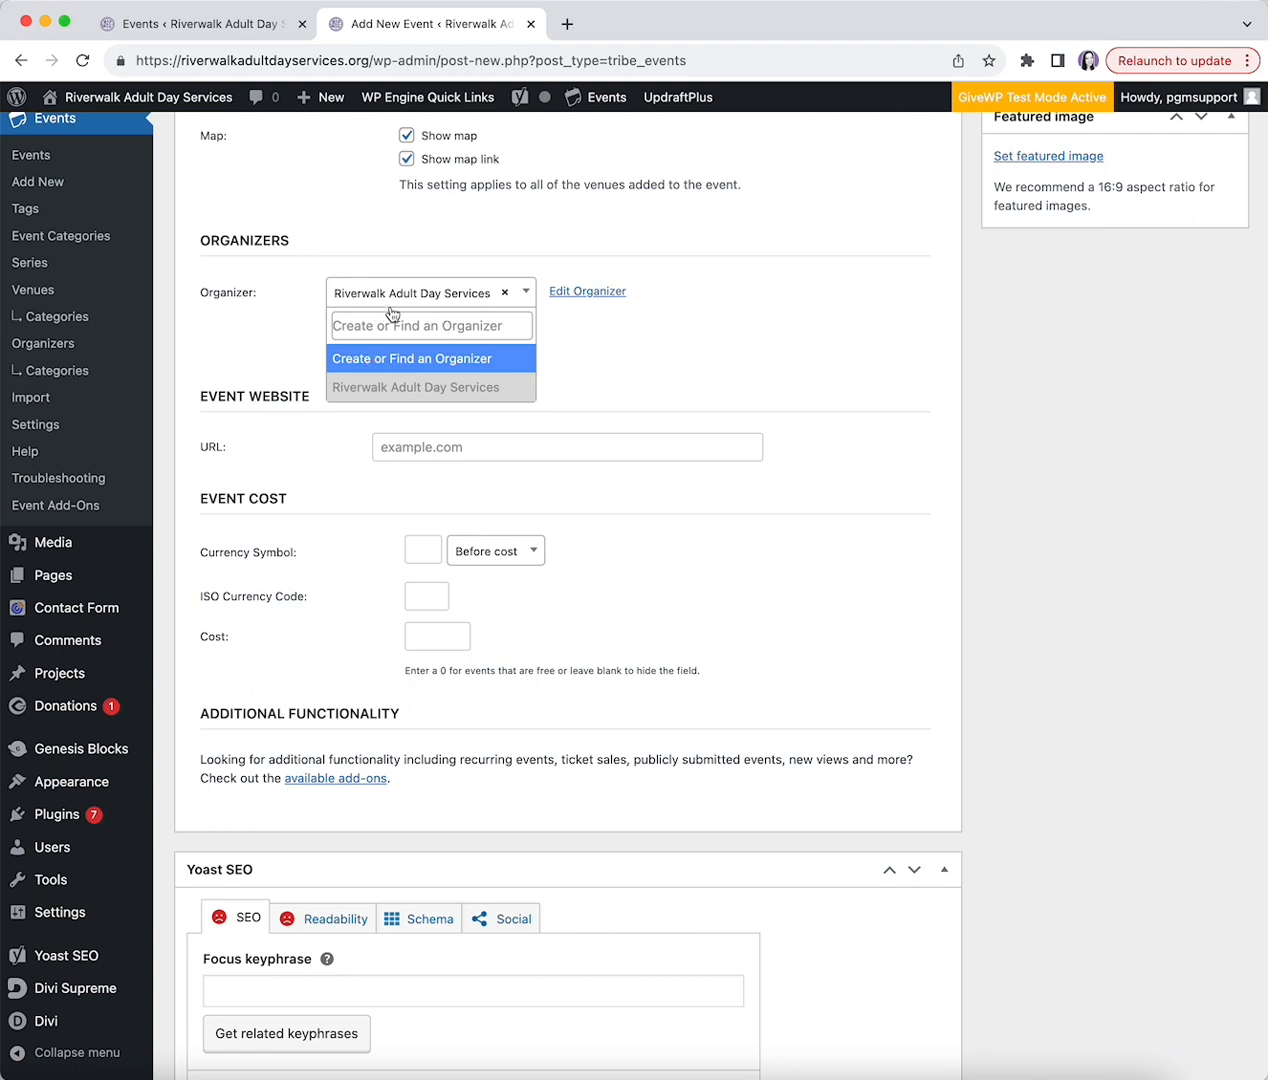
click(797, 338)
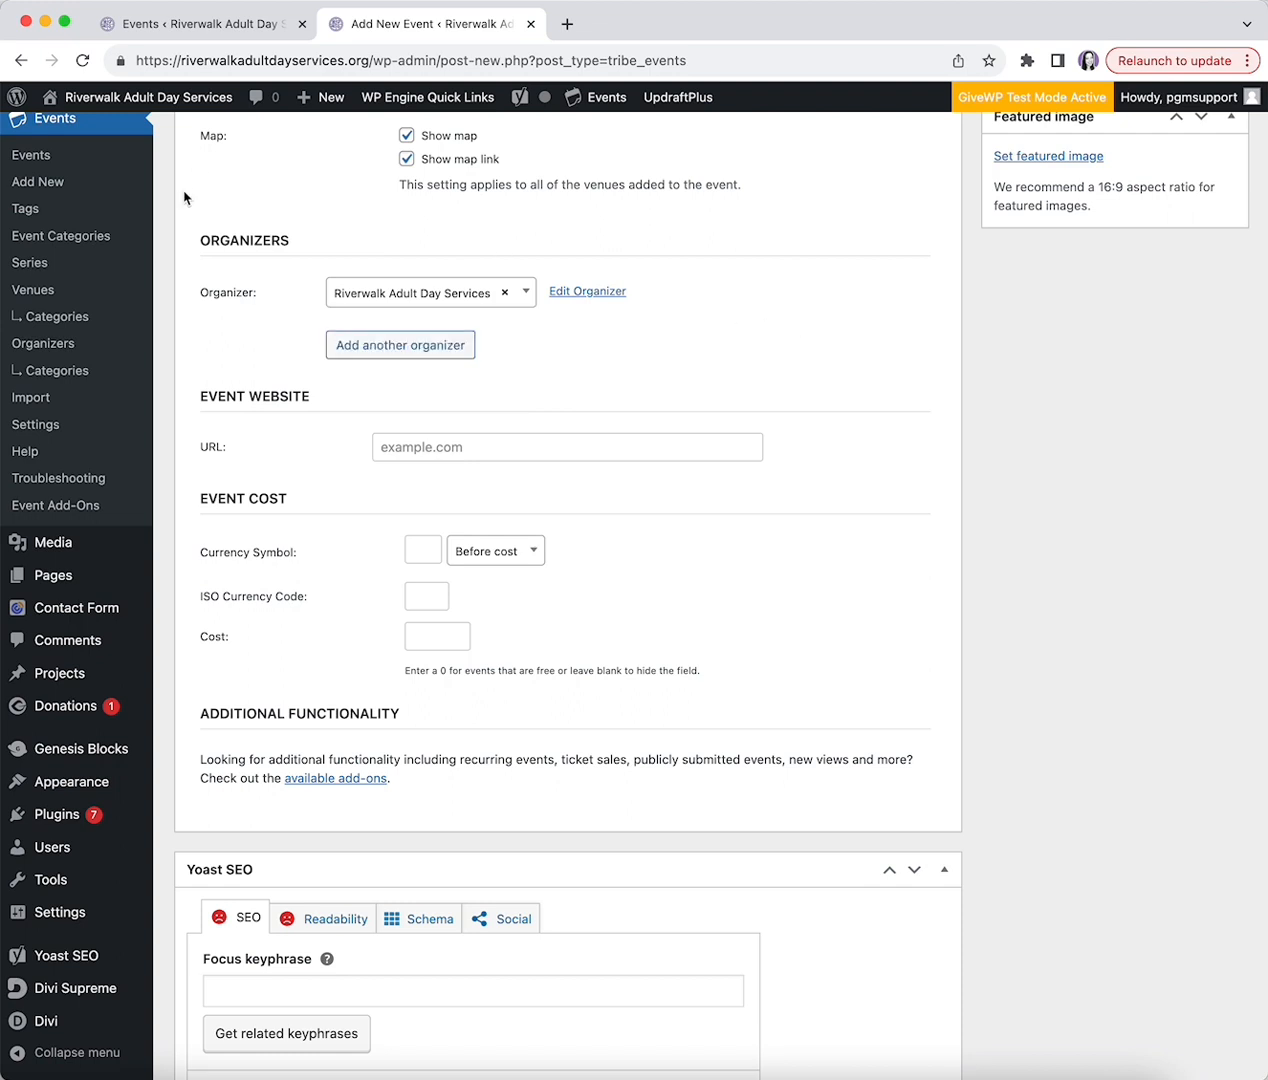
scroll(412, 543, down, 1)
scroll(412, 543, down, 2)
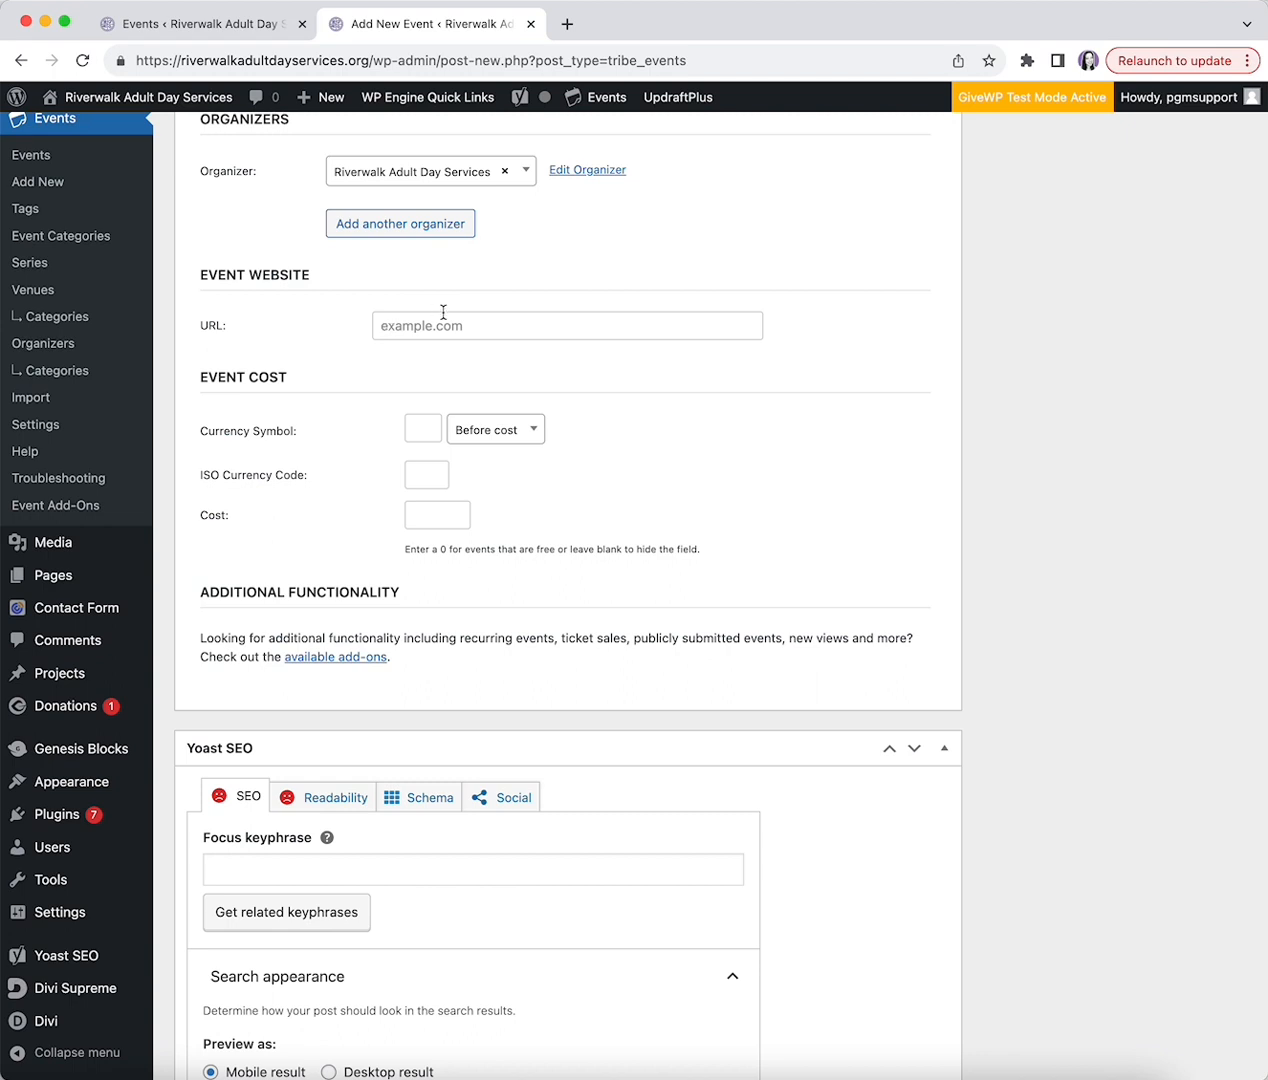
click(393, 332)
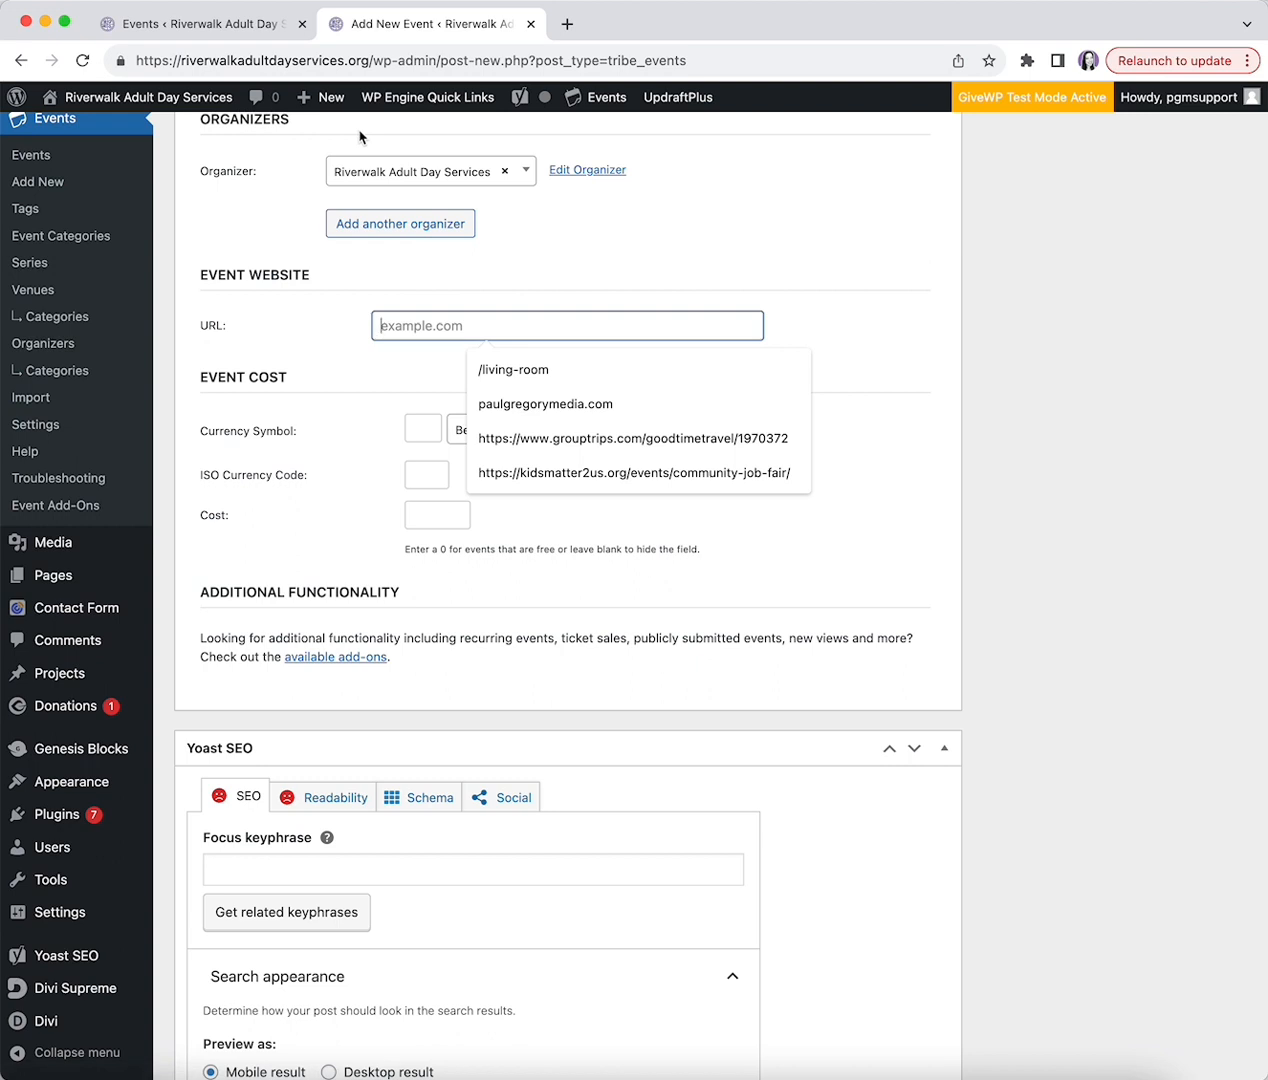
click(280, 344)
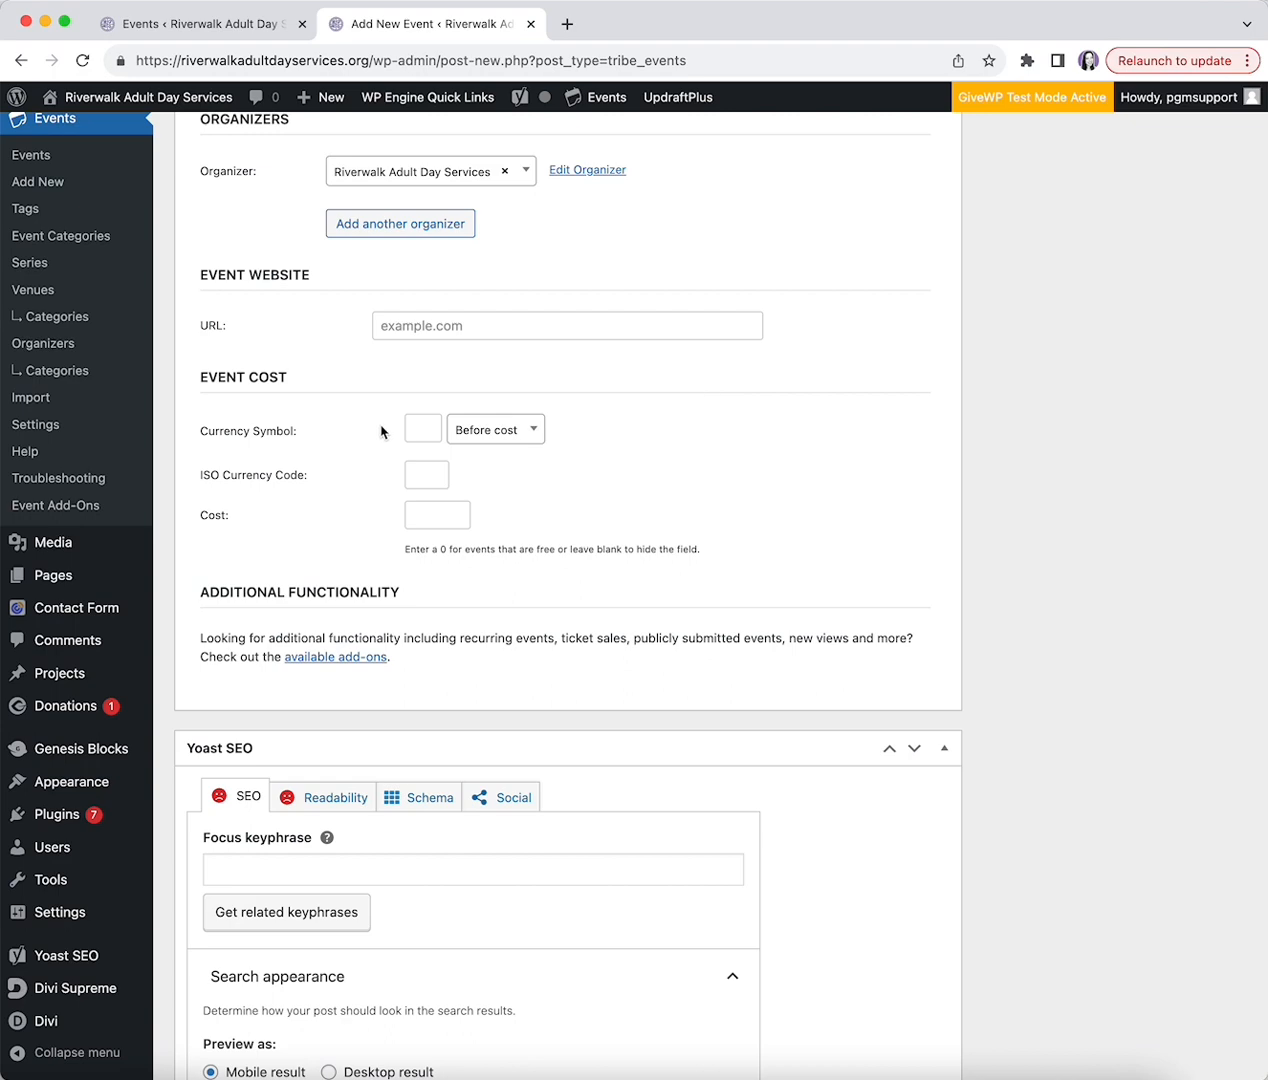
scroll(600, 228, down, 3)
scroll(750, 286, up, 10)
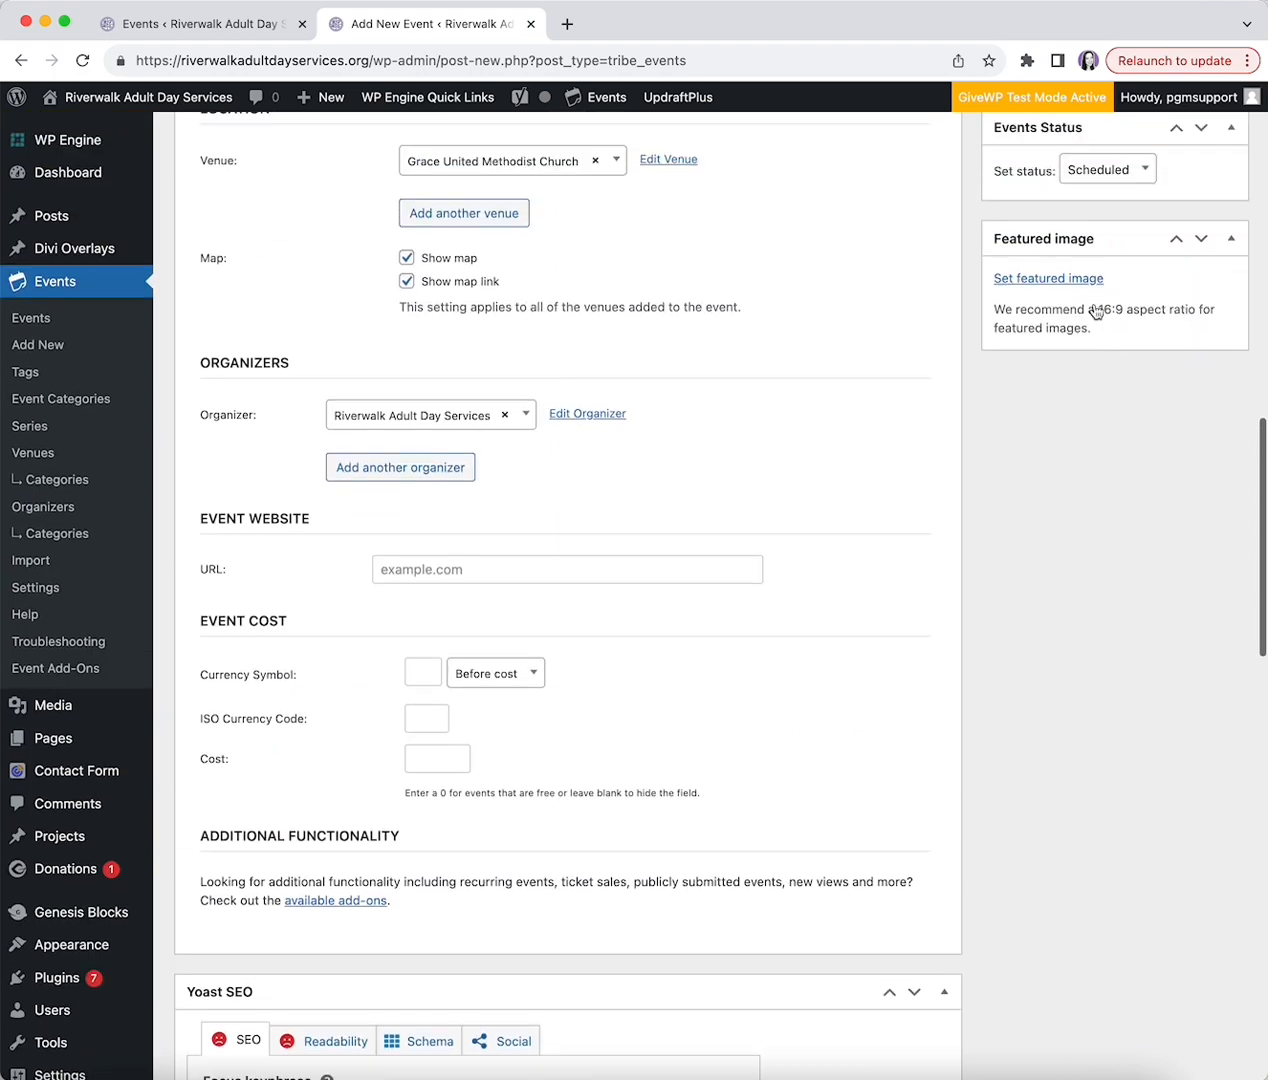
scroll(1098, 304, up, 3)
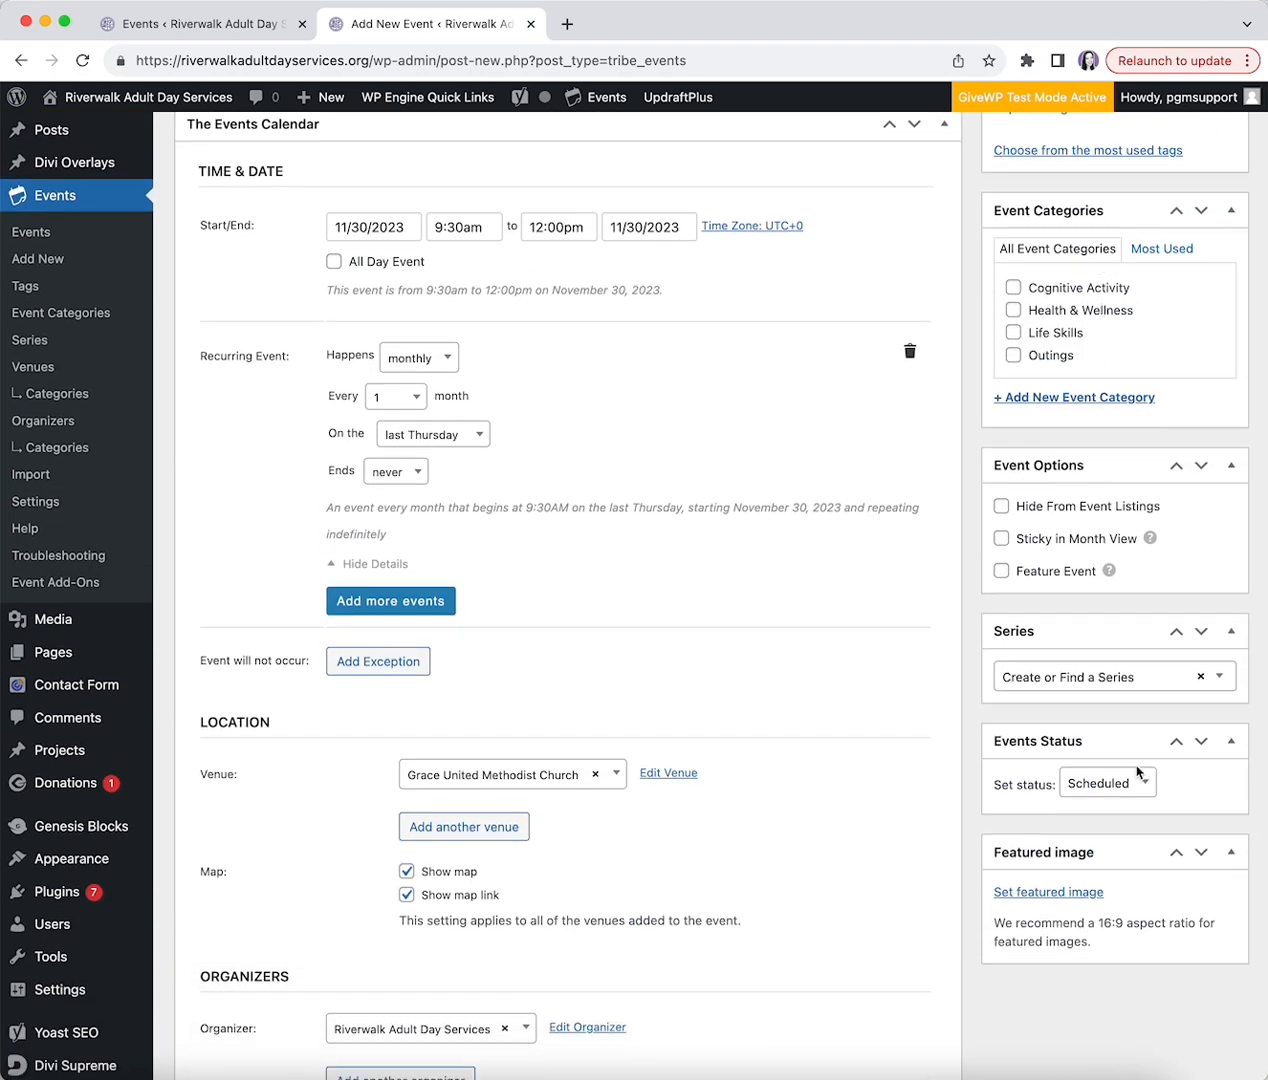
- Browse featured images and select the thank you Volunteers image, closing the picker without setting it
click(1011, 896)
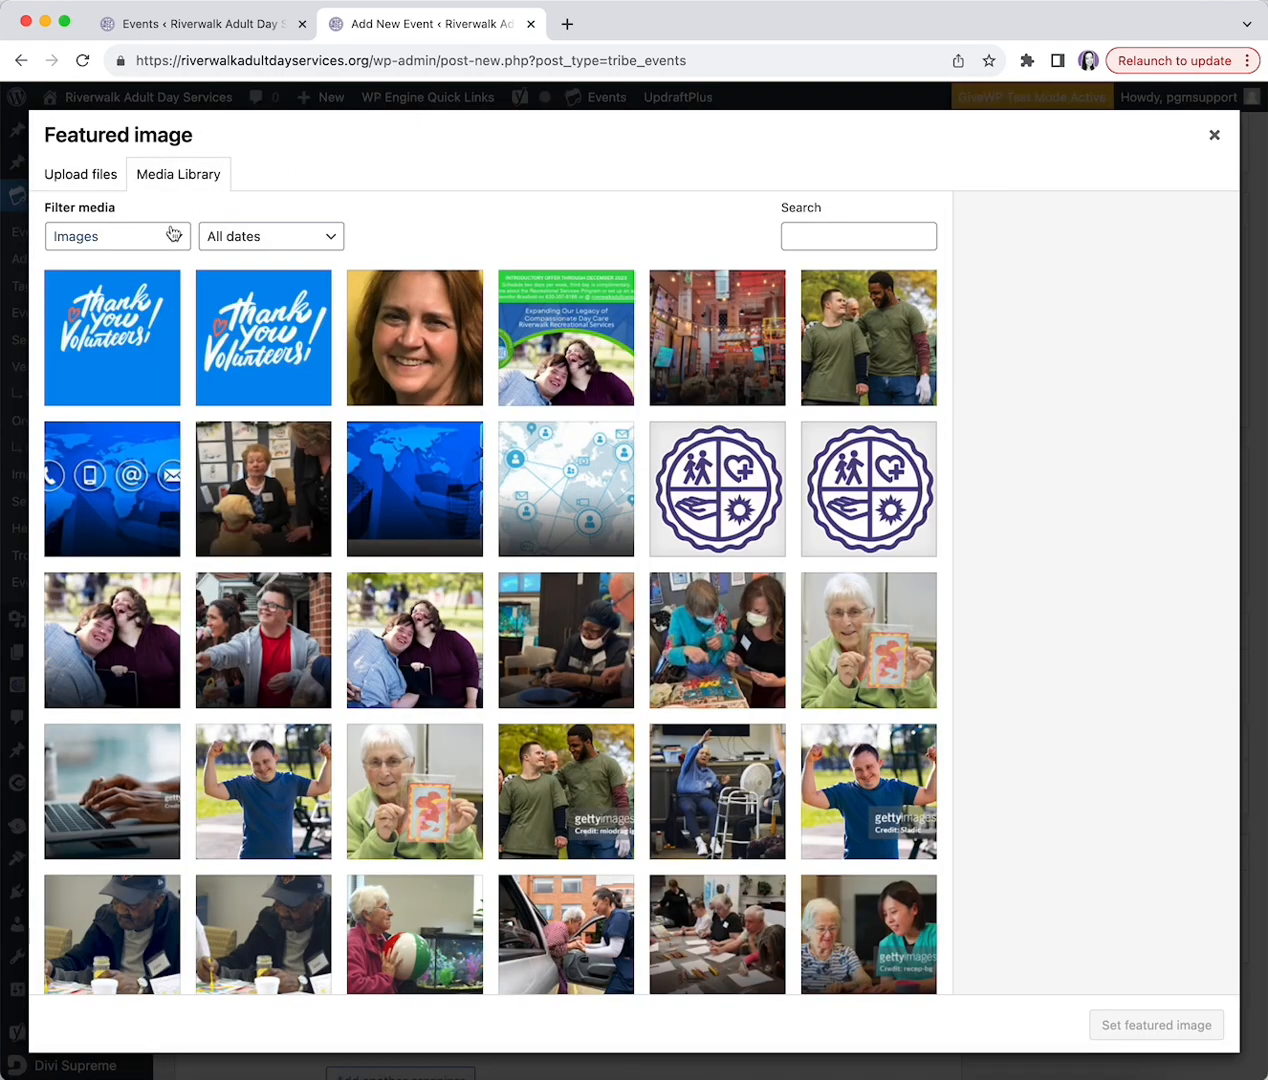
click(113, 334)
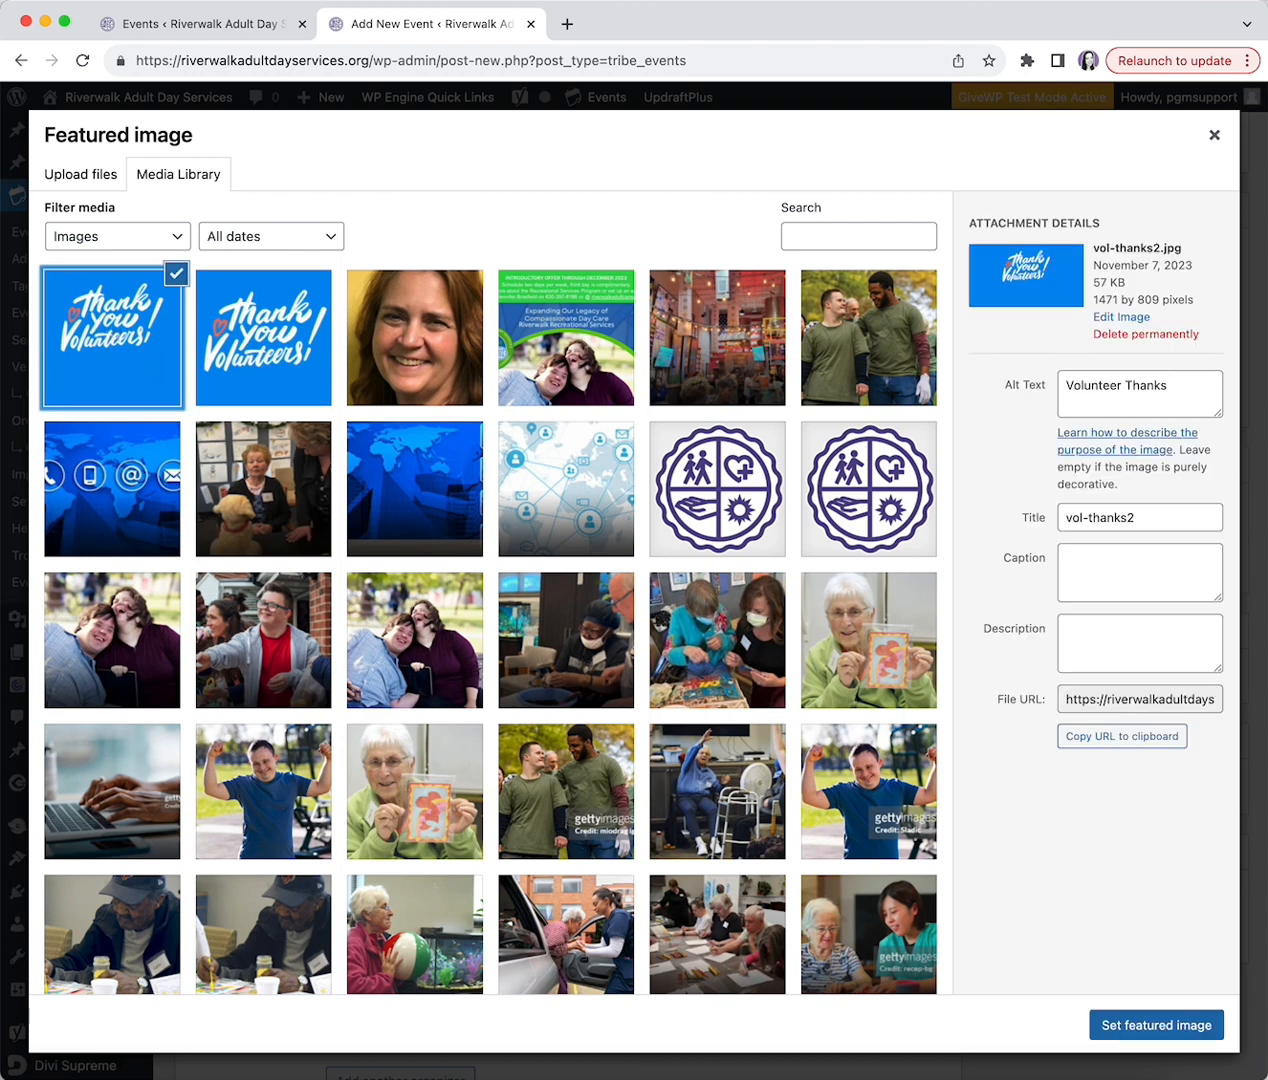
click(1212, 135)
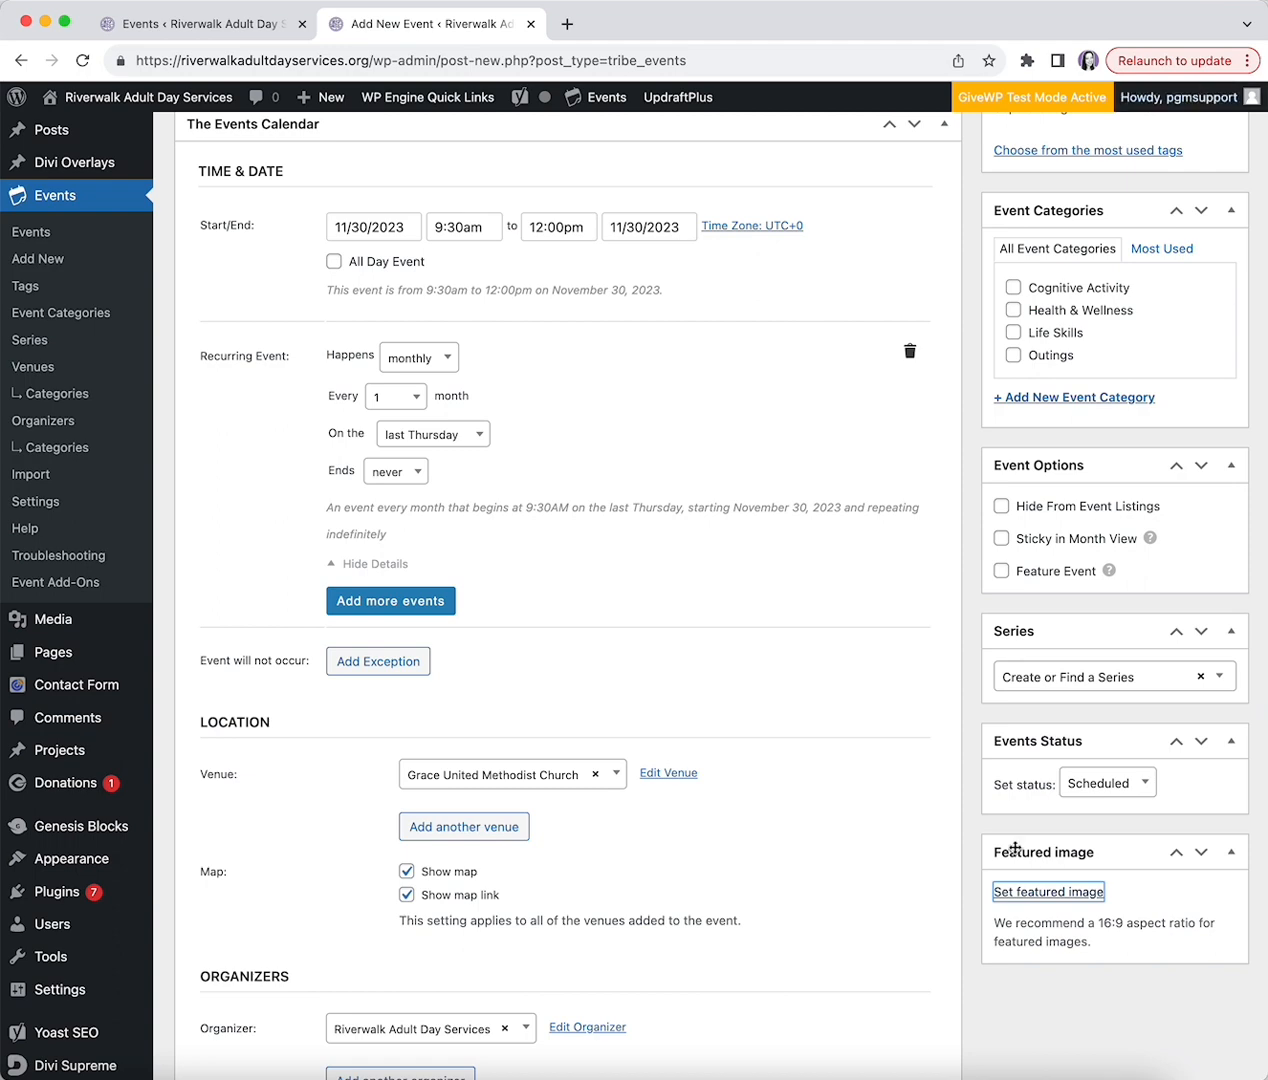
- Assign the Fundraiser event to the Outings category and return to the Events list
scroll(972, 810, up, 5)
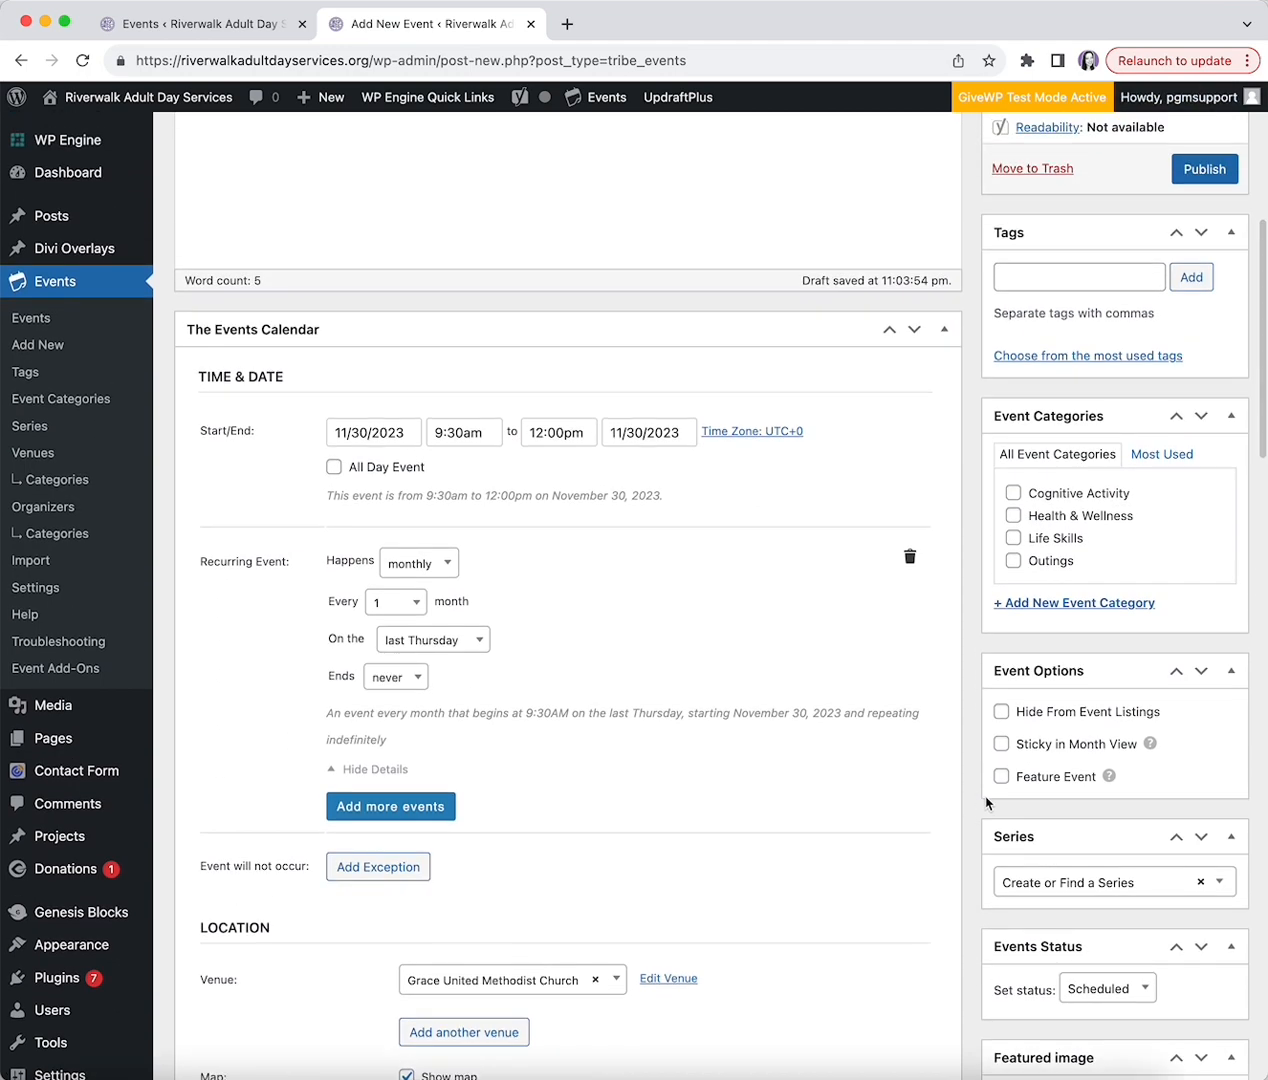
scroll(986, 802, up, 3)
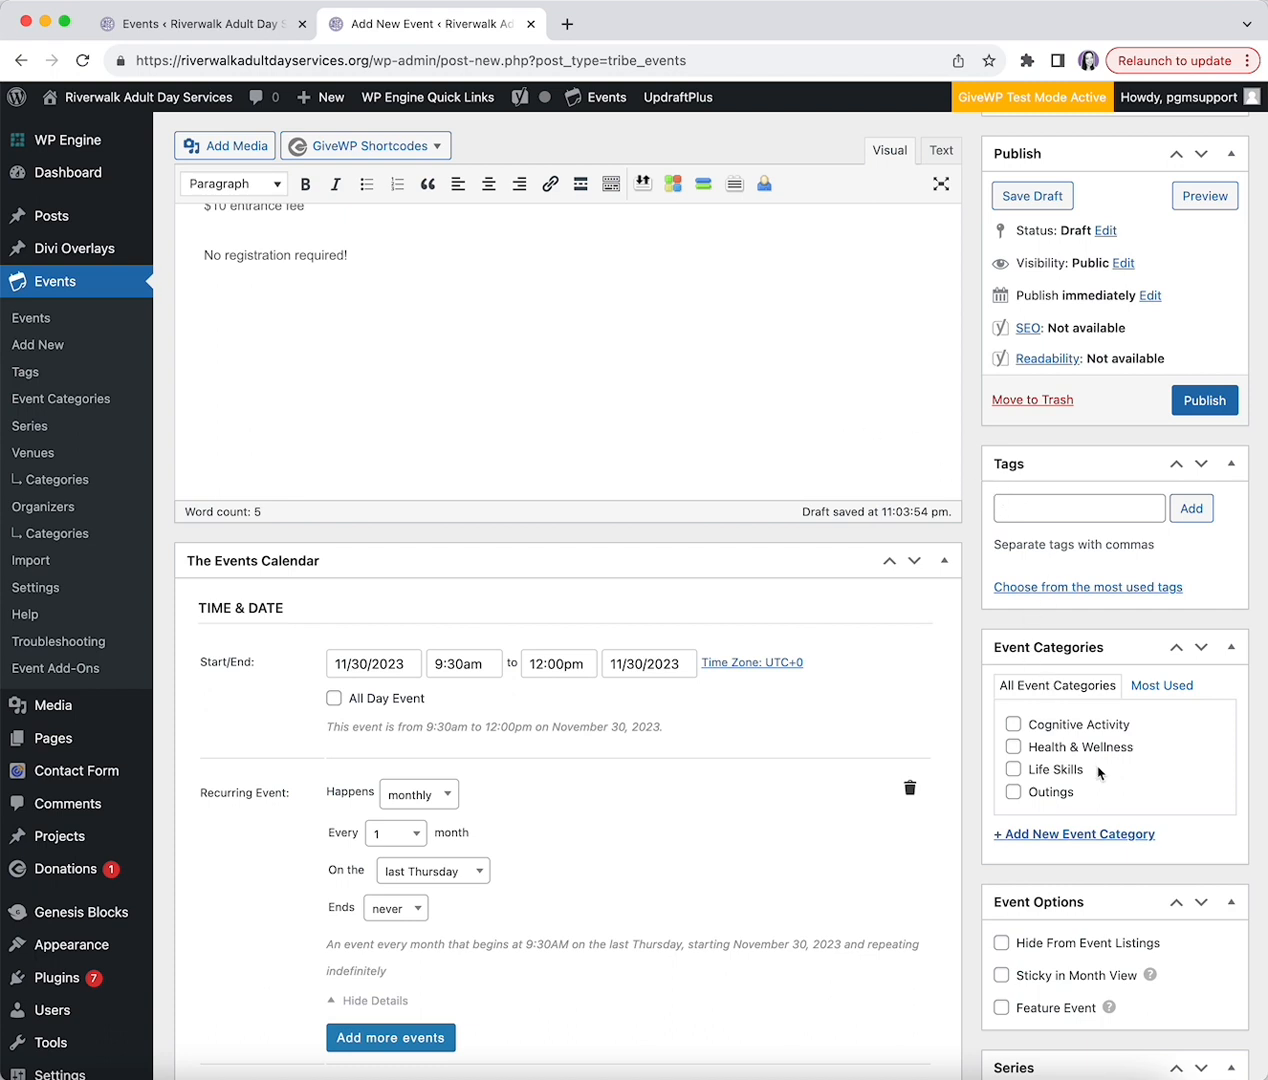
click(1013, 792)
scroll(950, 640, up, 5)
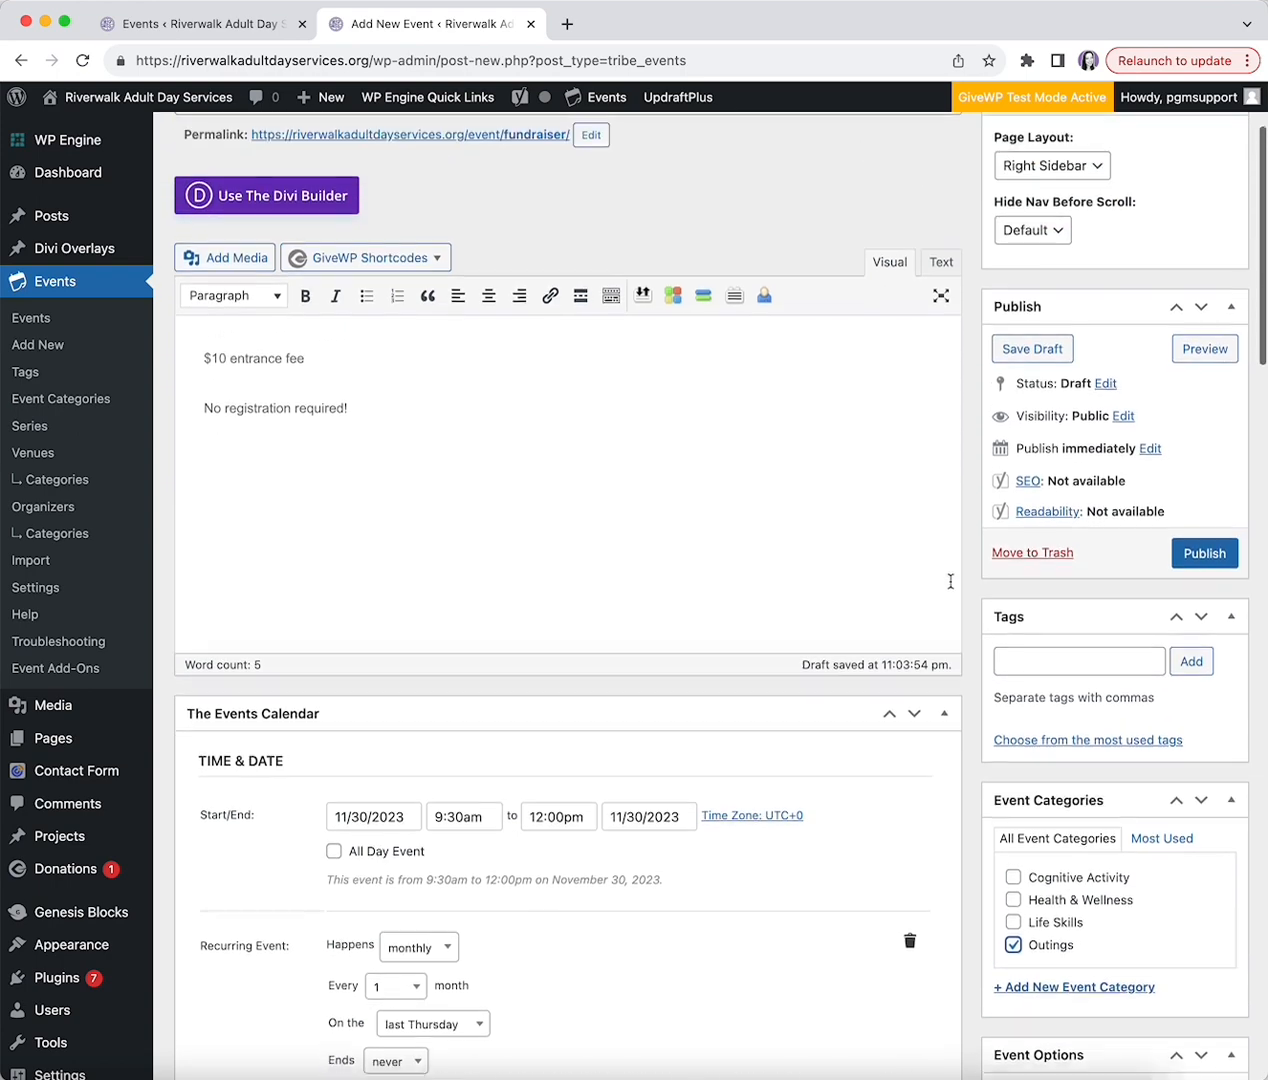
scroll(948, 609, up, 1)
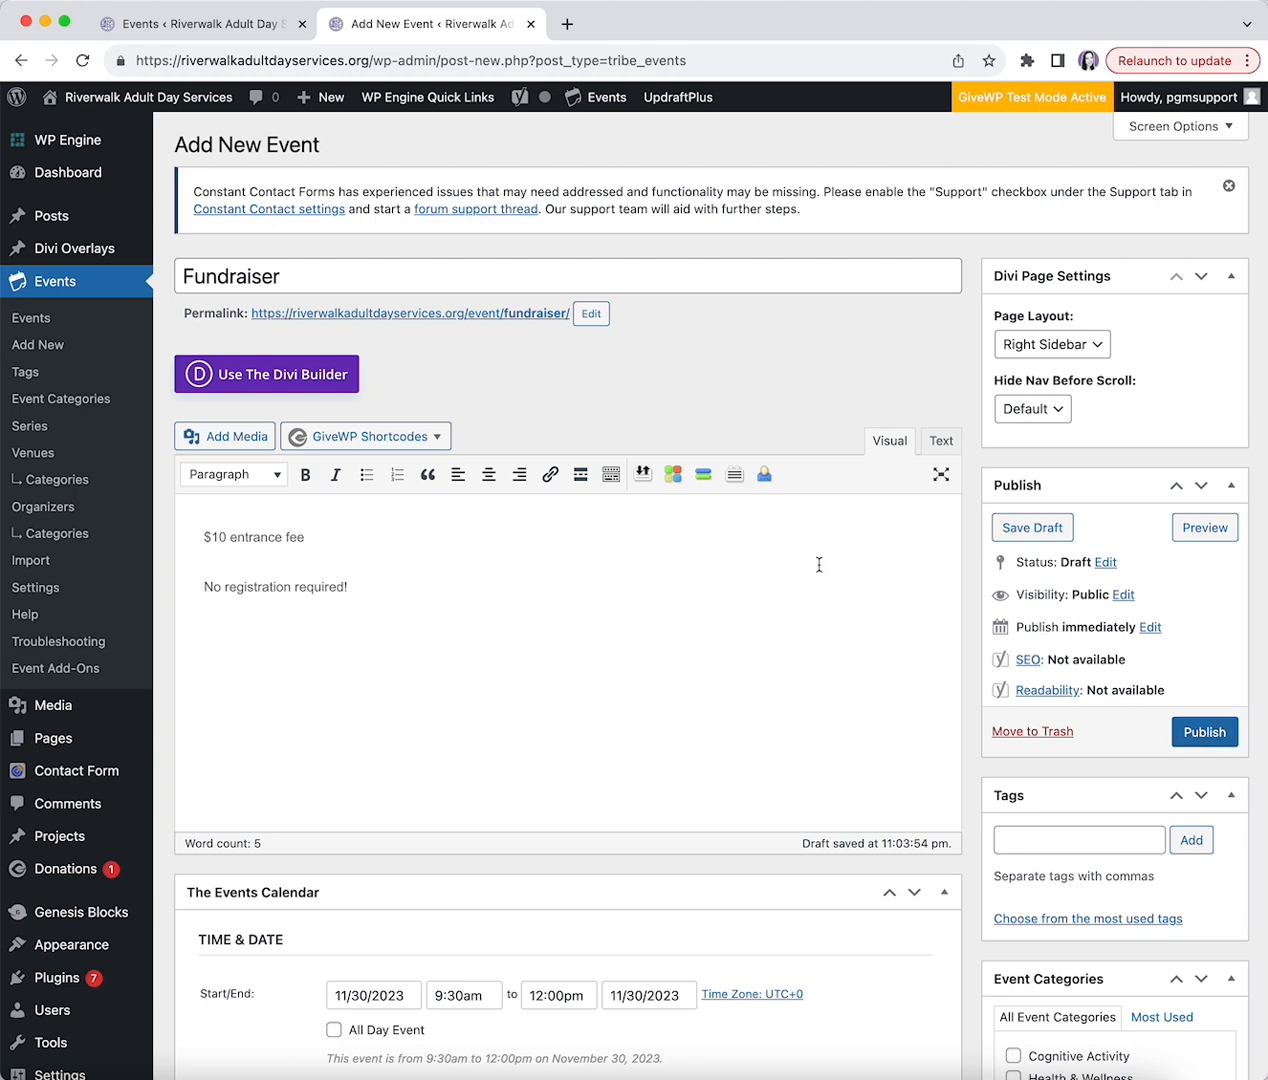
click(70, 289)
click(247, 391)
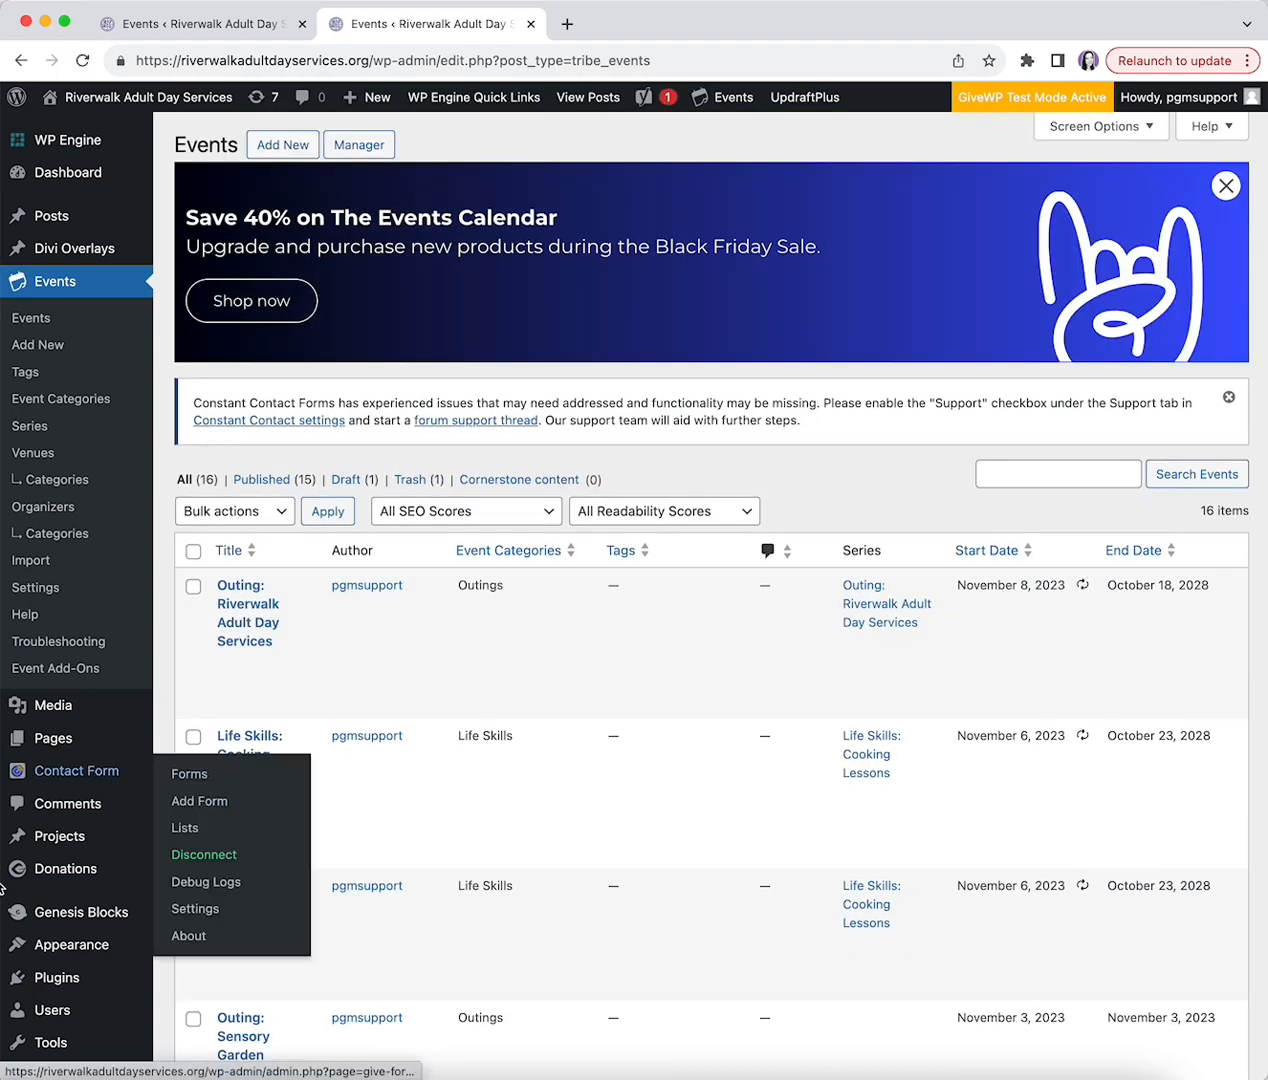
mouse_move(43, 877)
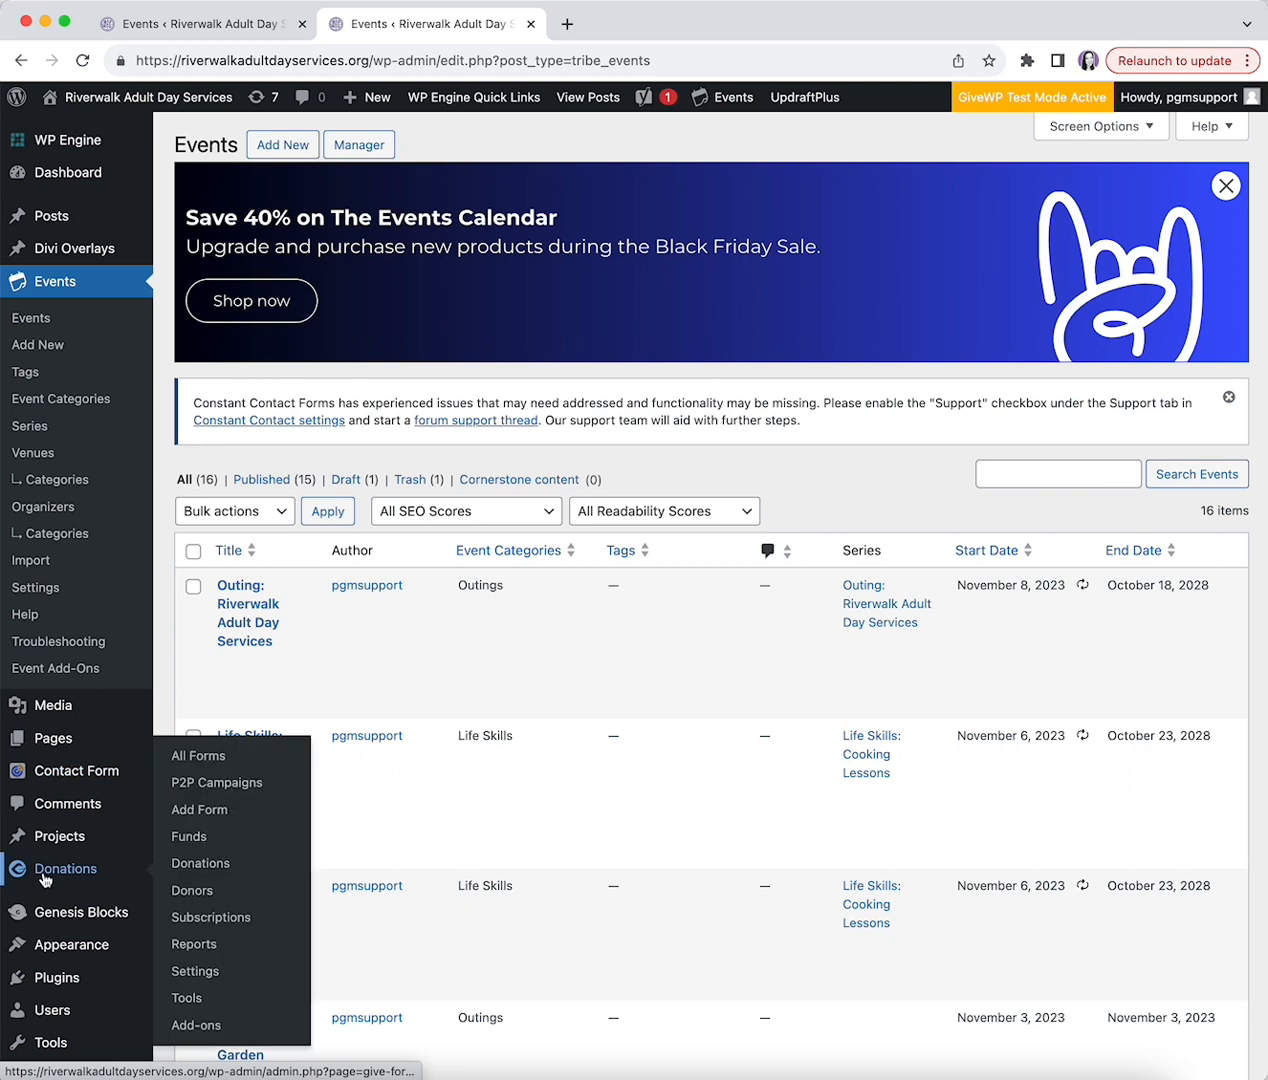
click(114, 875)
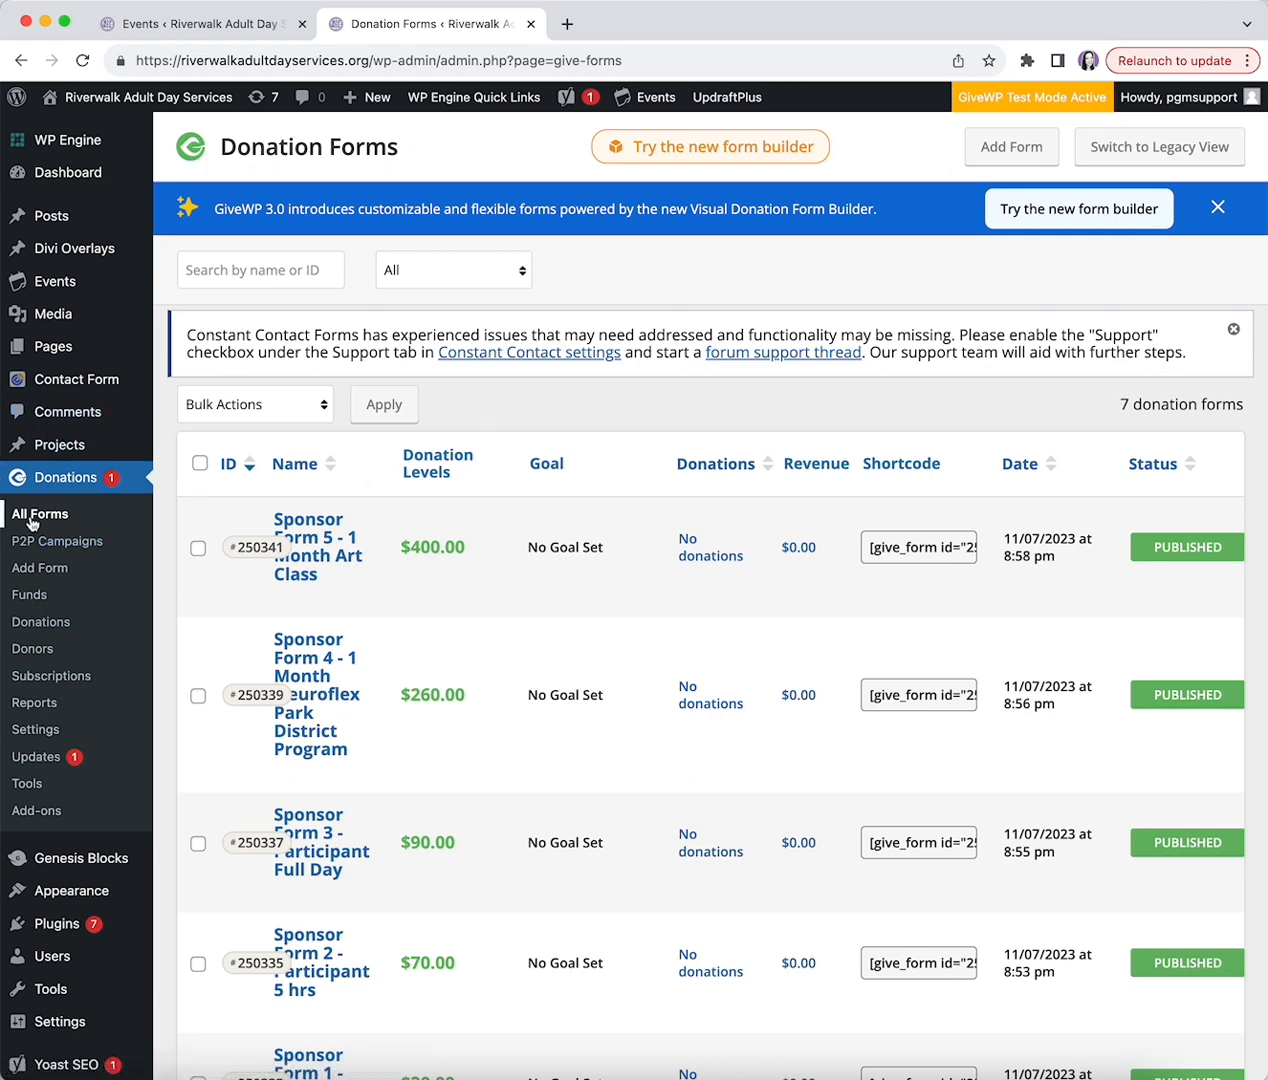
scroll(417, 573, down, 2)
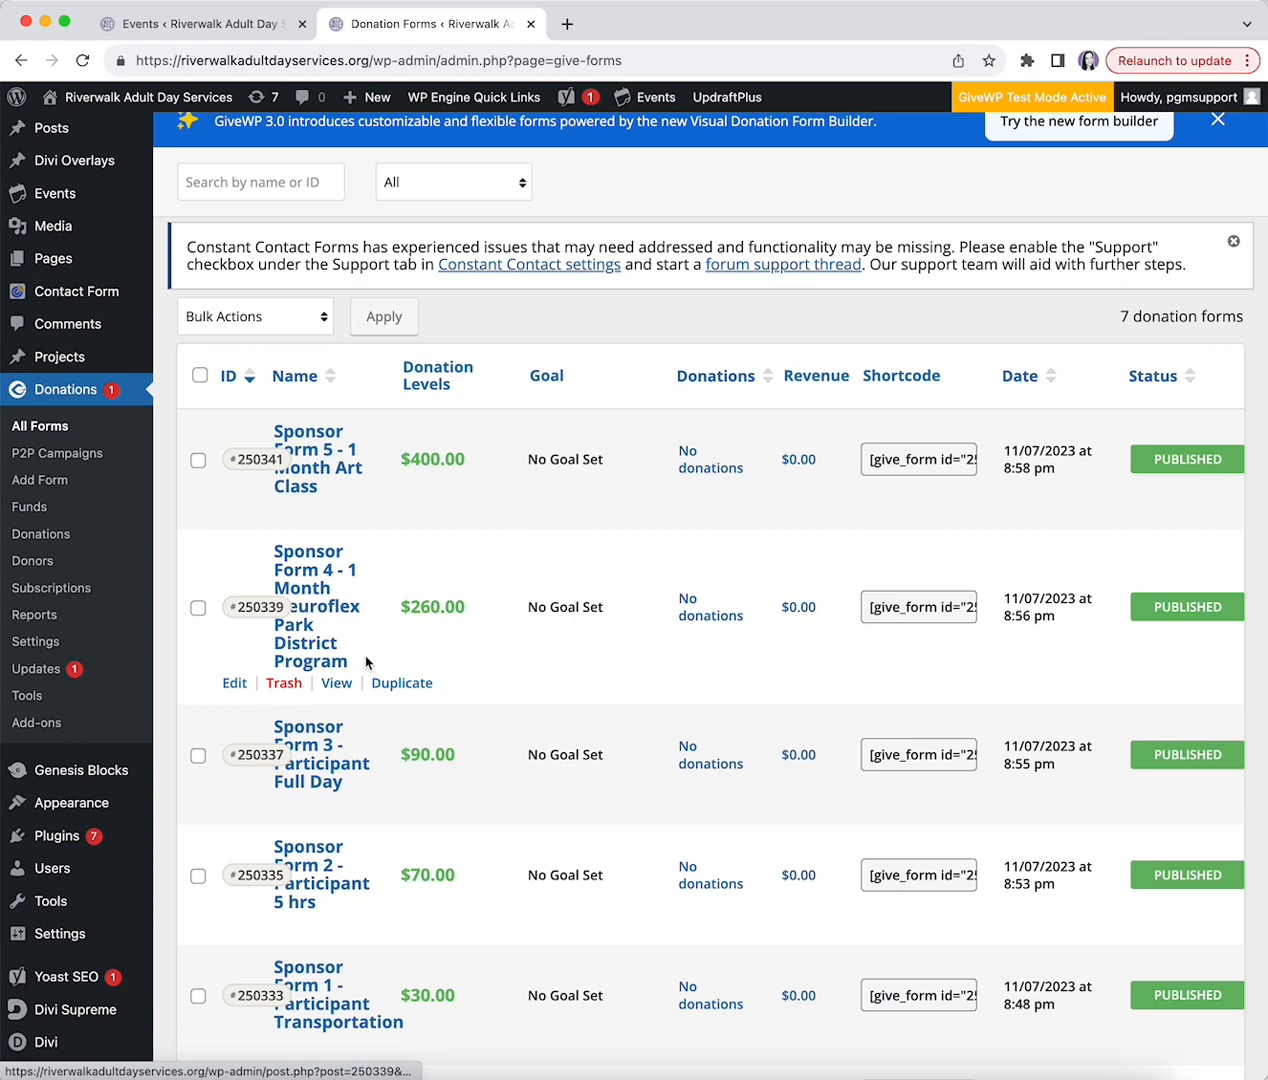
scroll(229, 541, down, 2)
scroll(239, 505, down, 3)
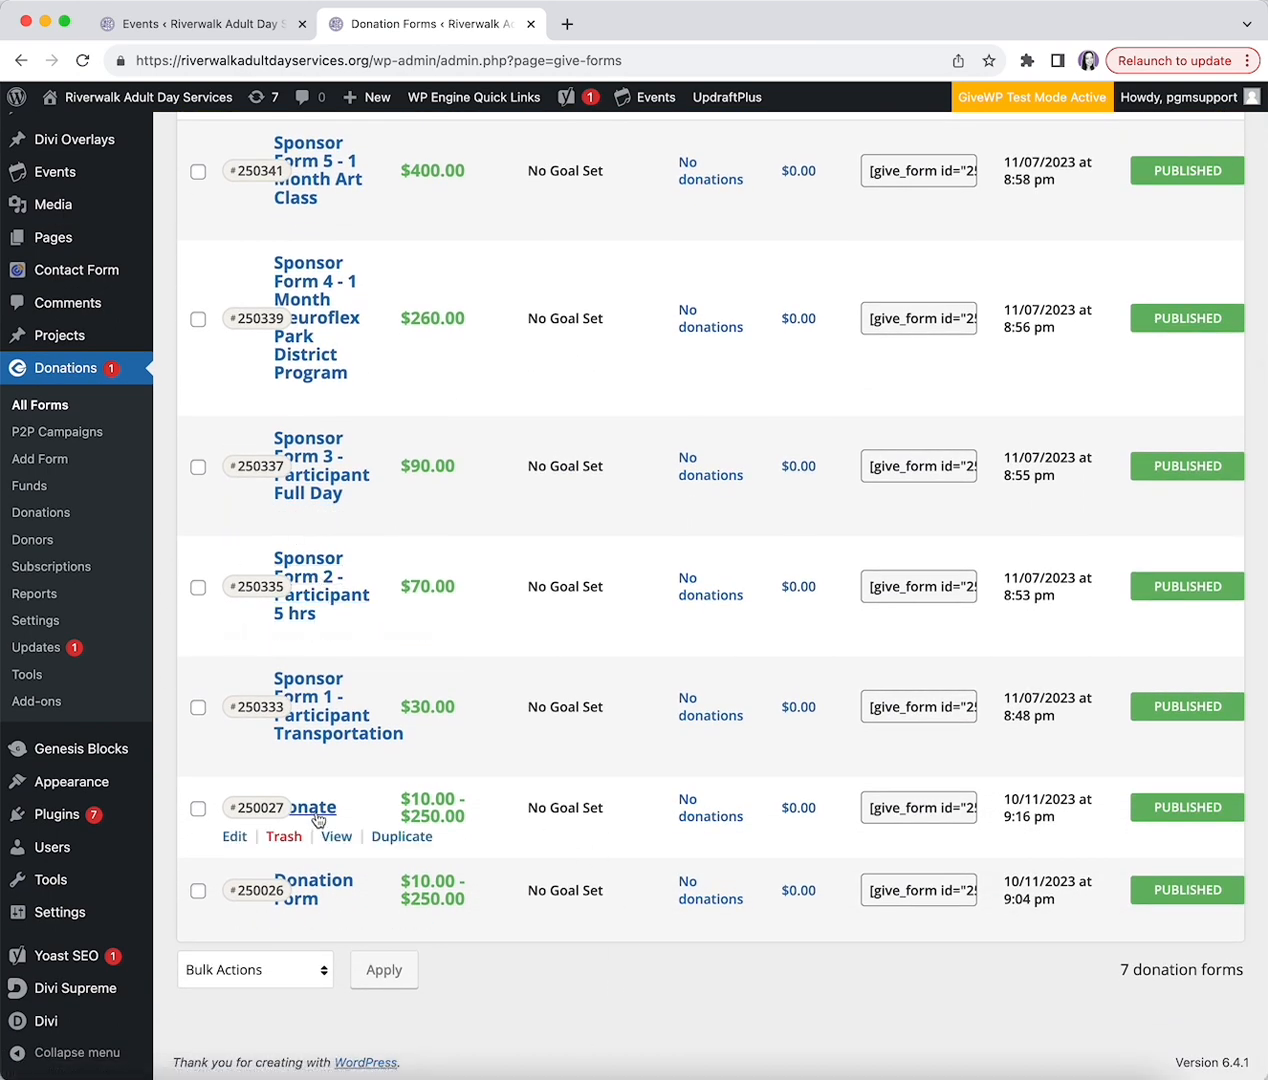
scroll(329, 807, up, 3)
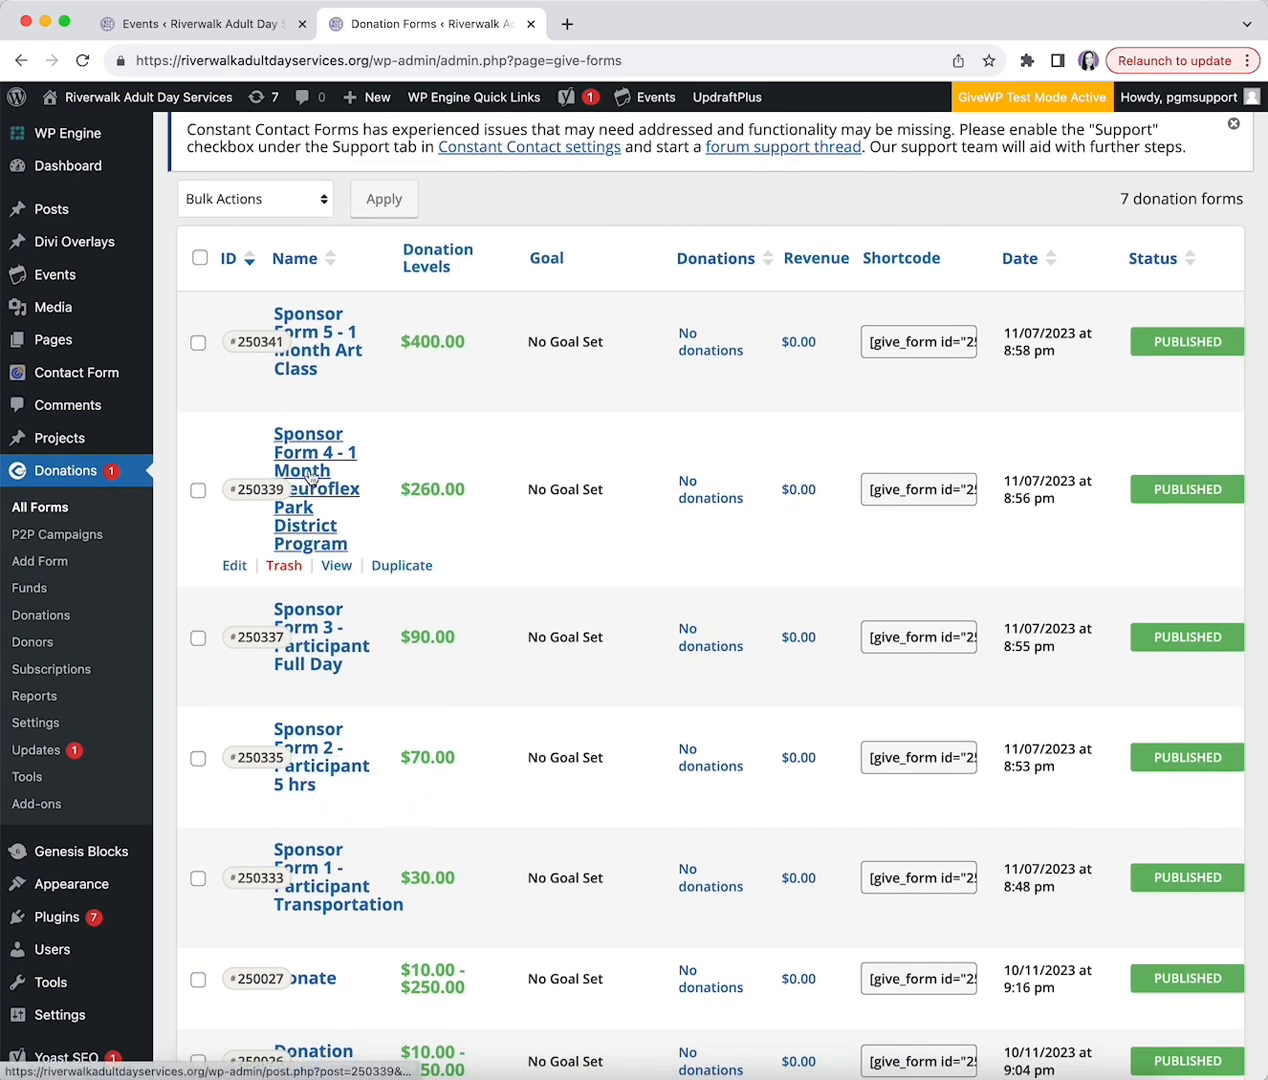
scroll(654, 526, down, 2)
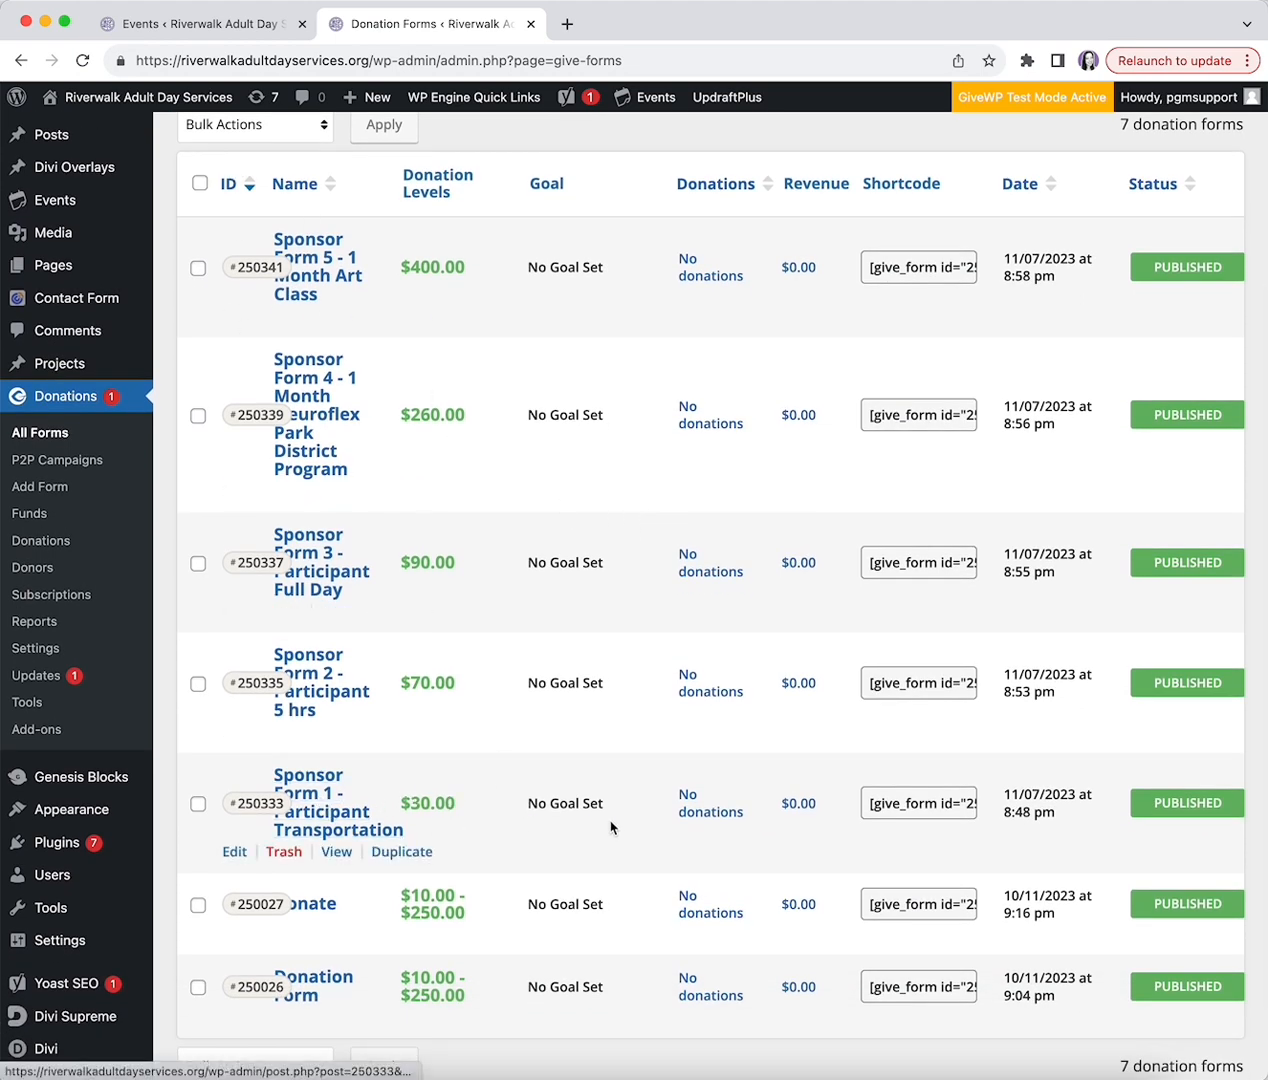
click(872, 802)
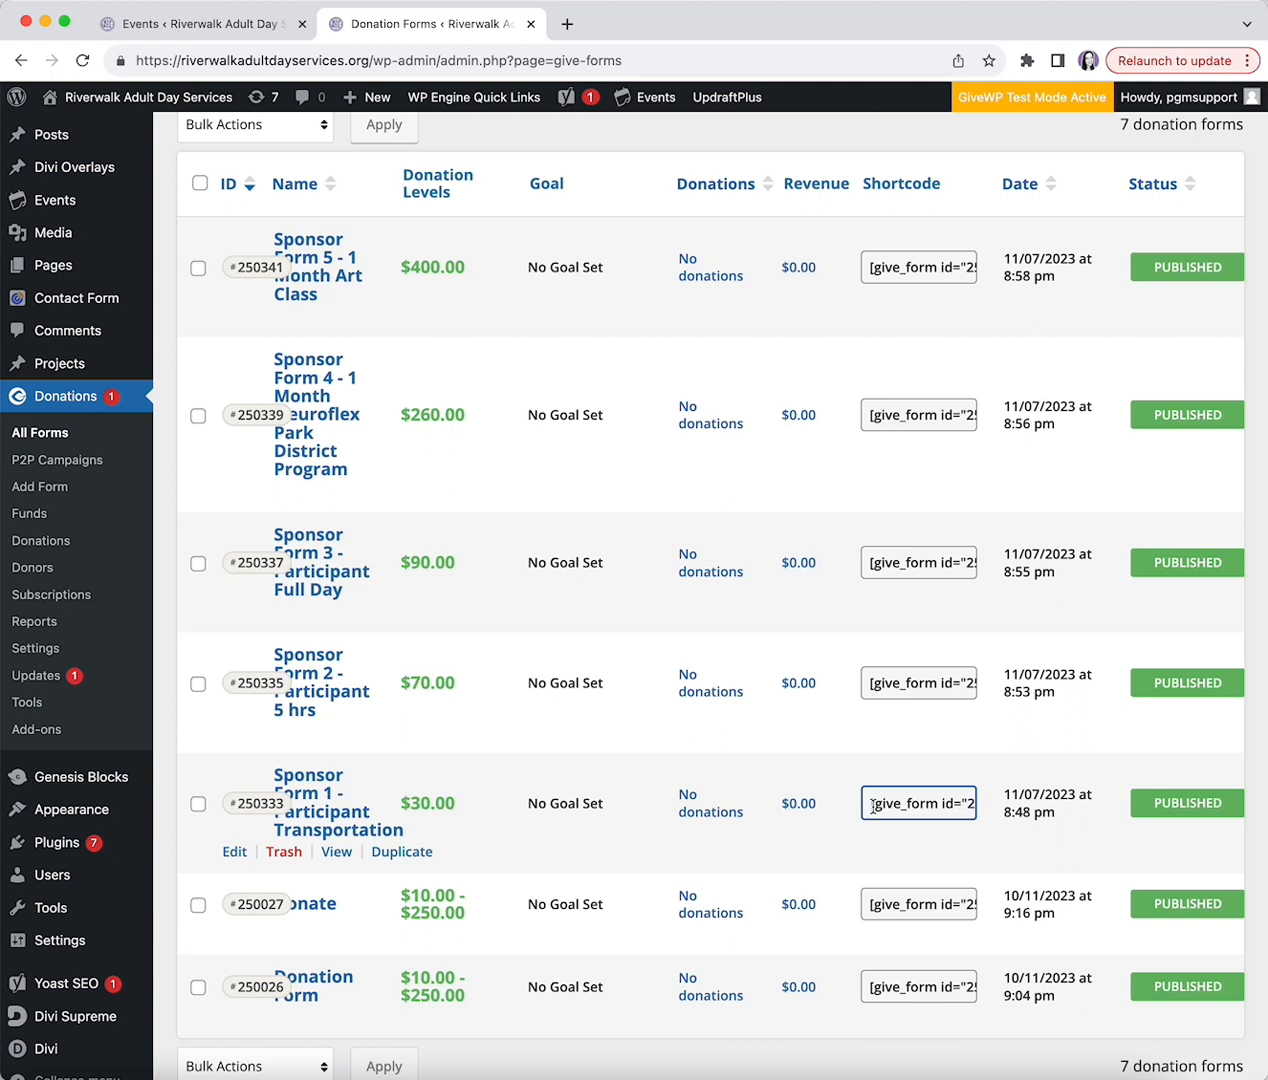
triple_click(878, 803)
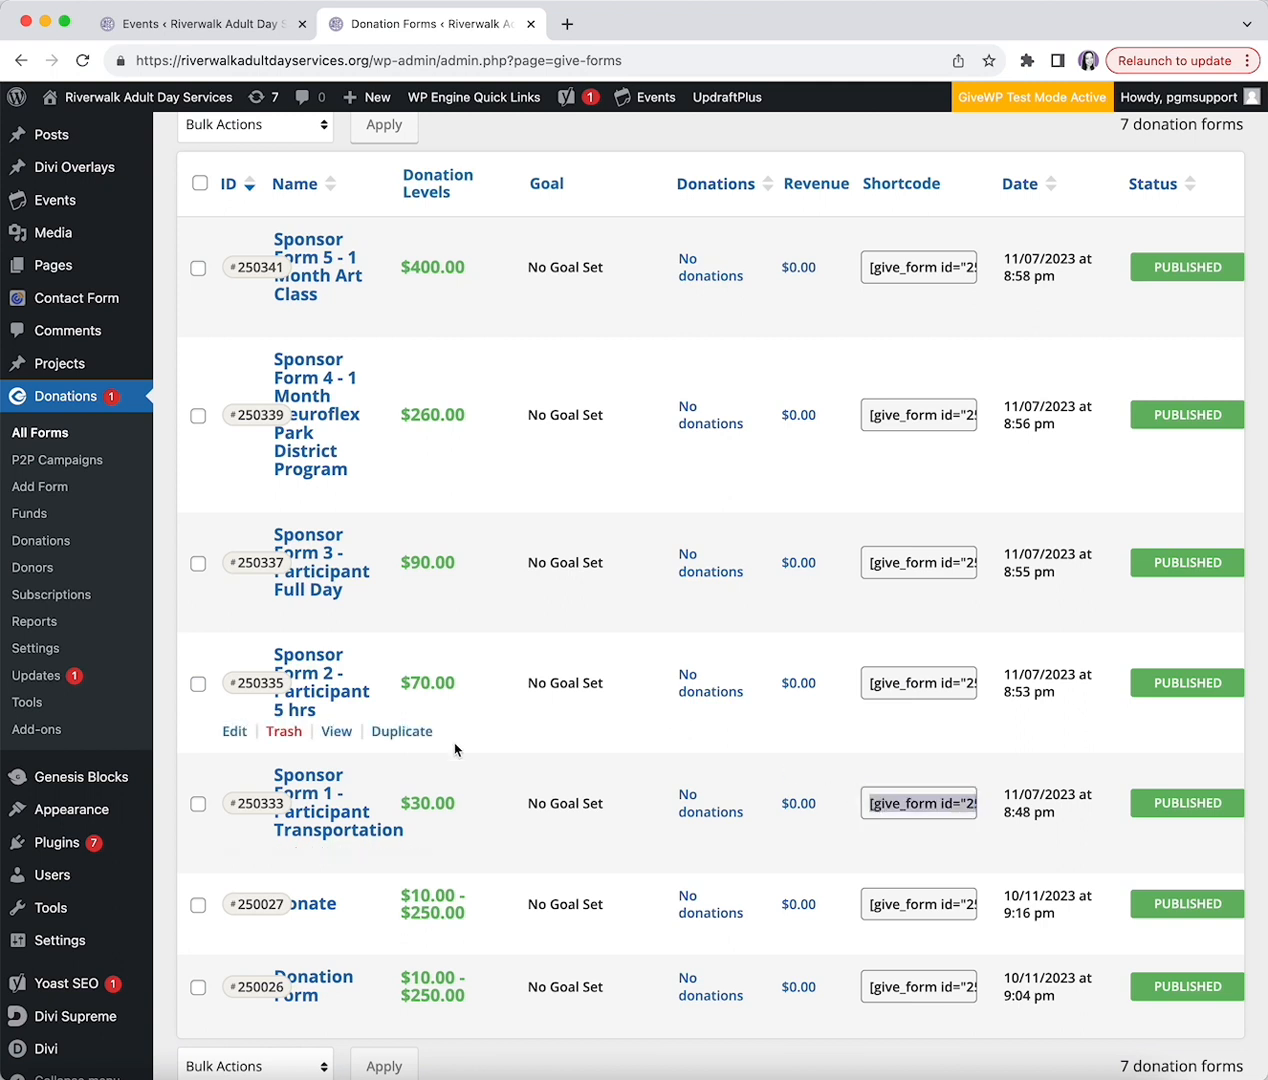
click(444, 770)
scroll(330, 820, down, 1)
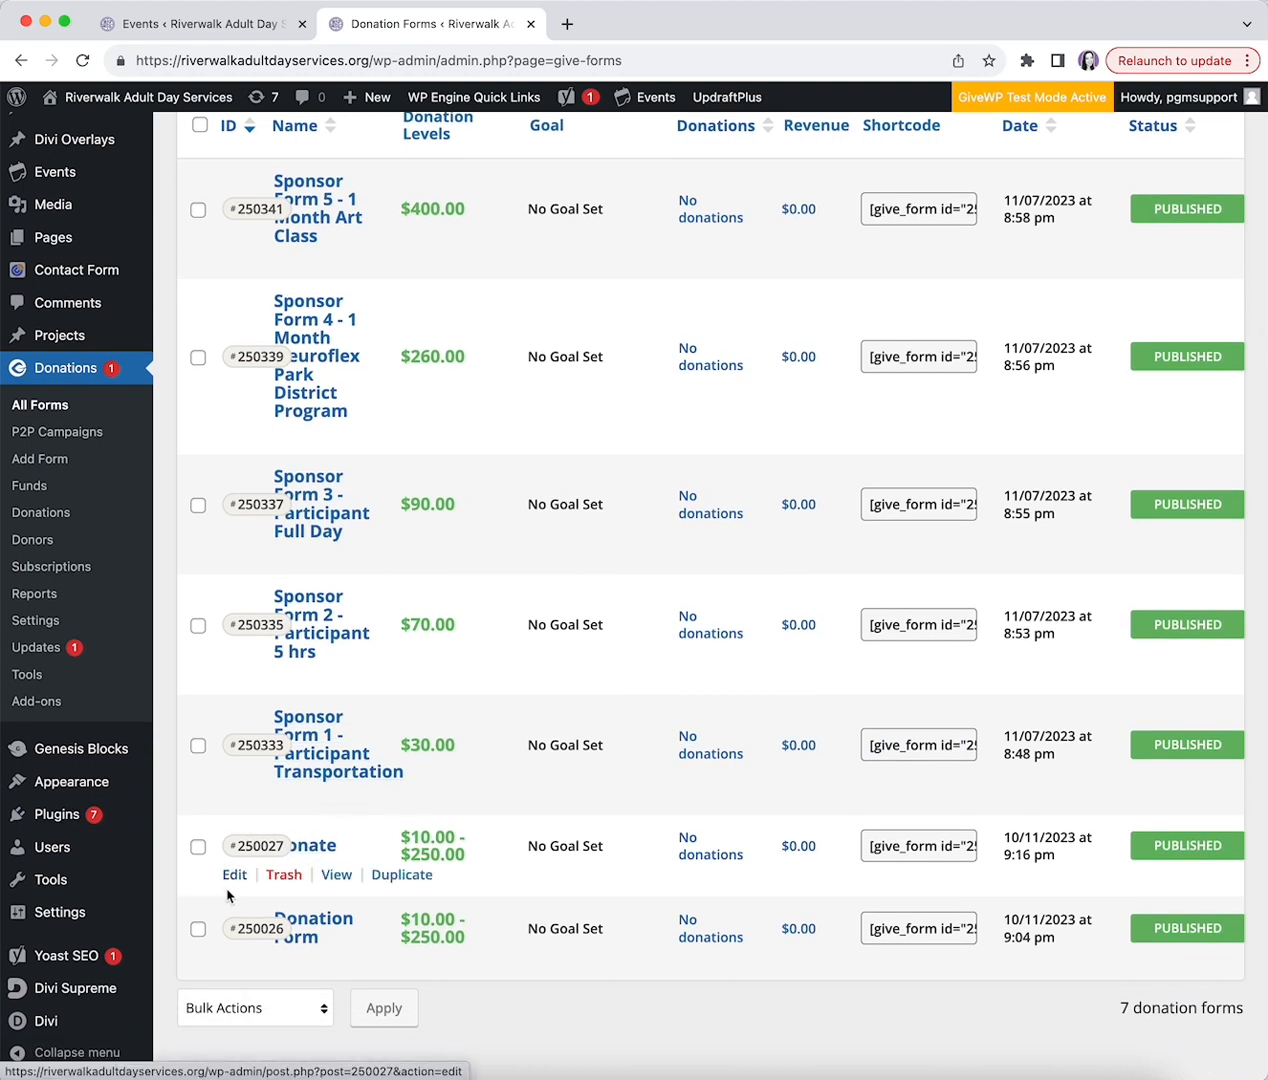
- Open the Donate form and scroll through its Classic Form template options, including the header description
click(311, 847)
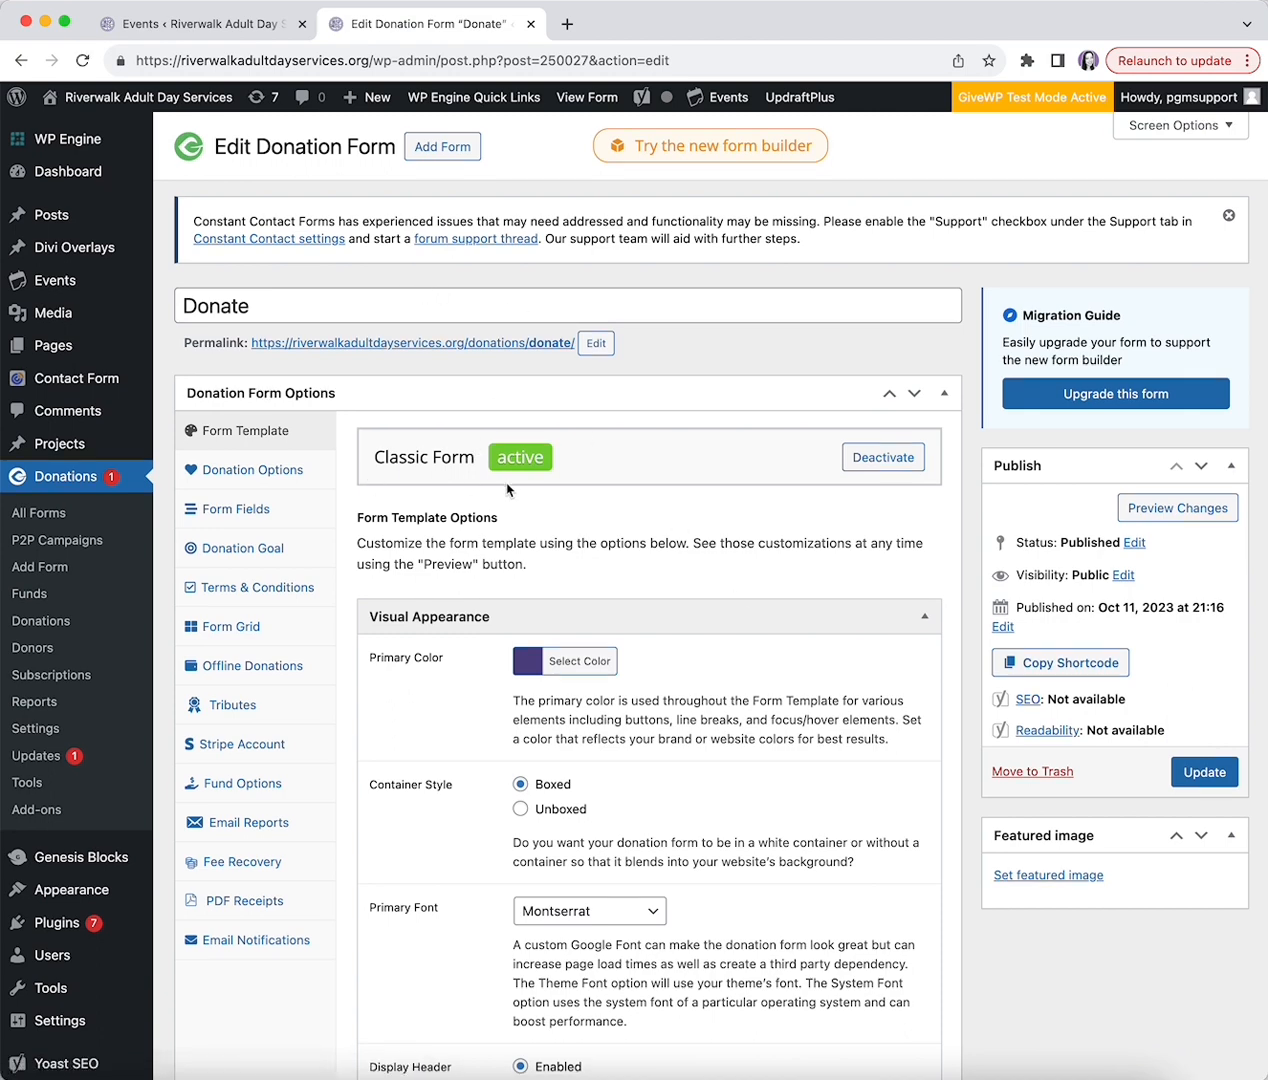
scroll(507, 490, down, 3)
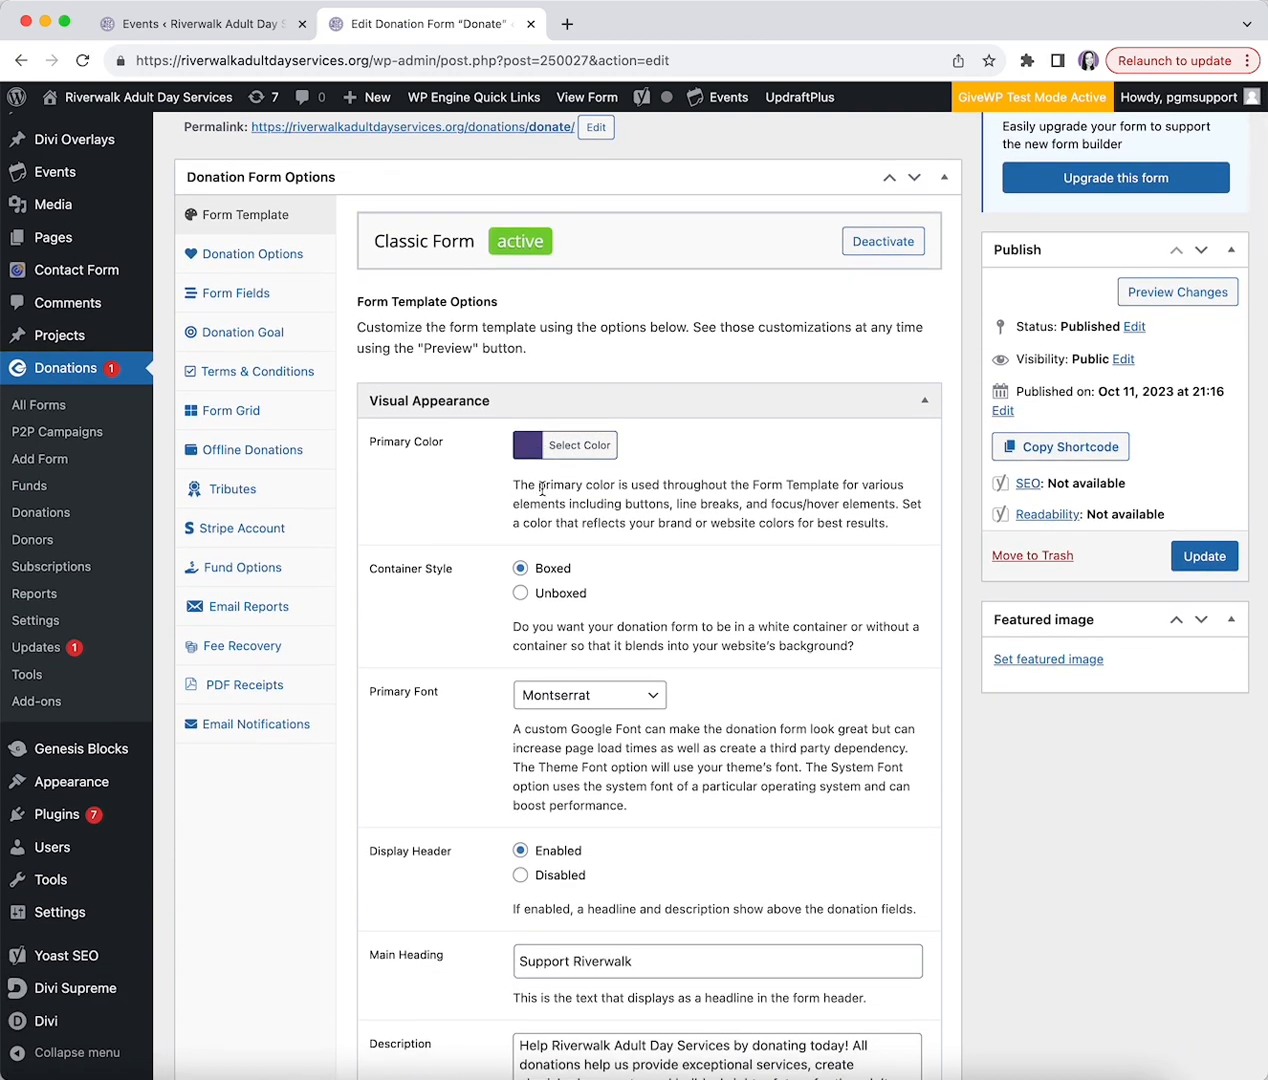
scroll(577, 615, down, 1)
scroll(578, 575, down, 5)
click(592, 562)
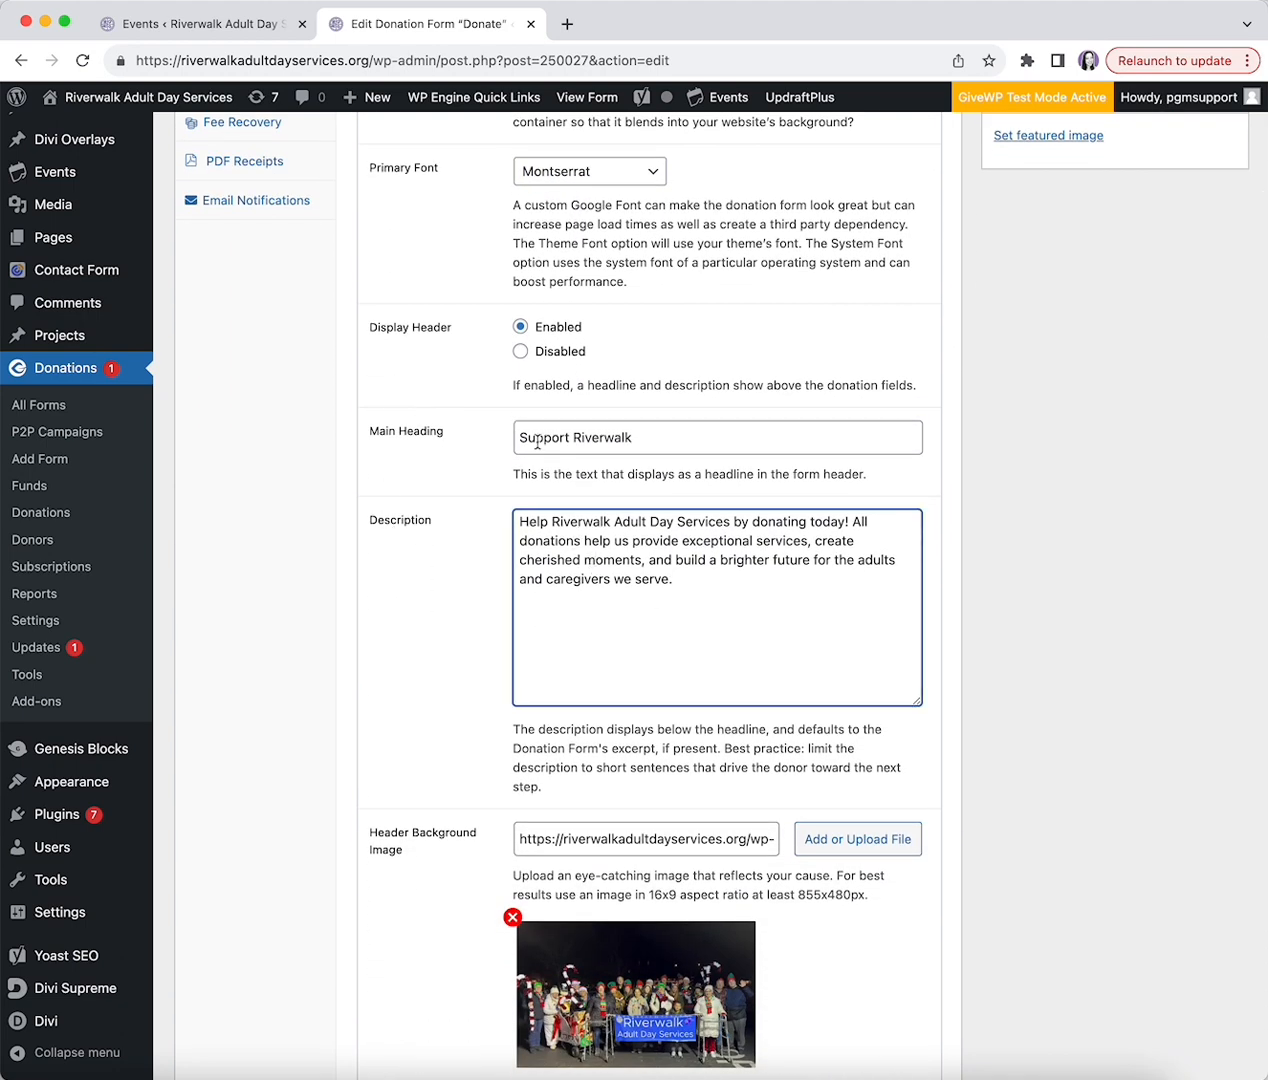
scroll(538, 442, down, 5)
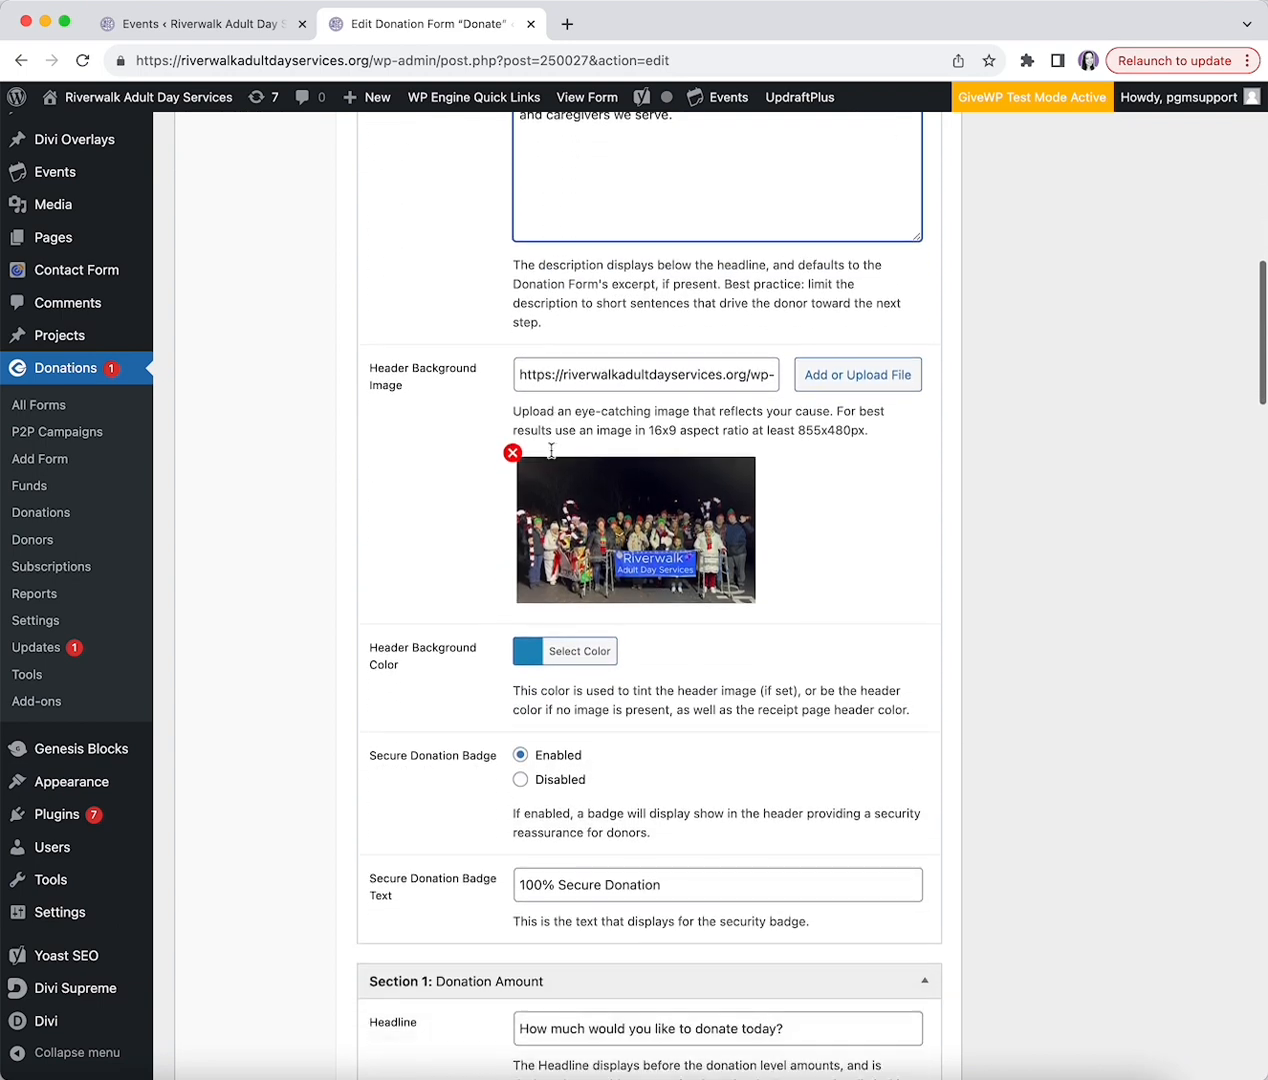
scroll(551, 451, down, 1)
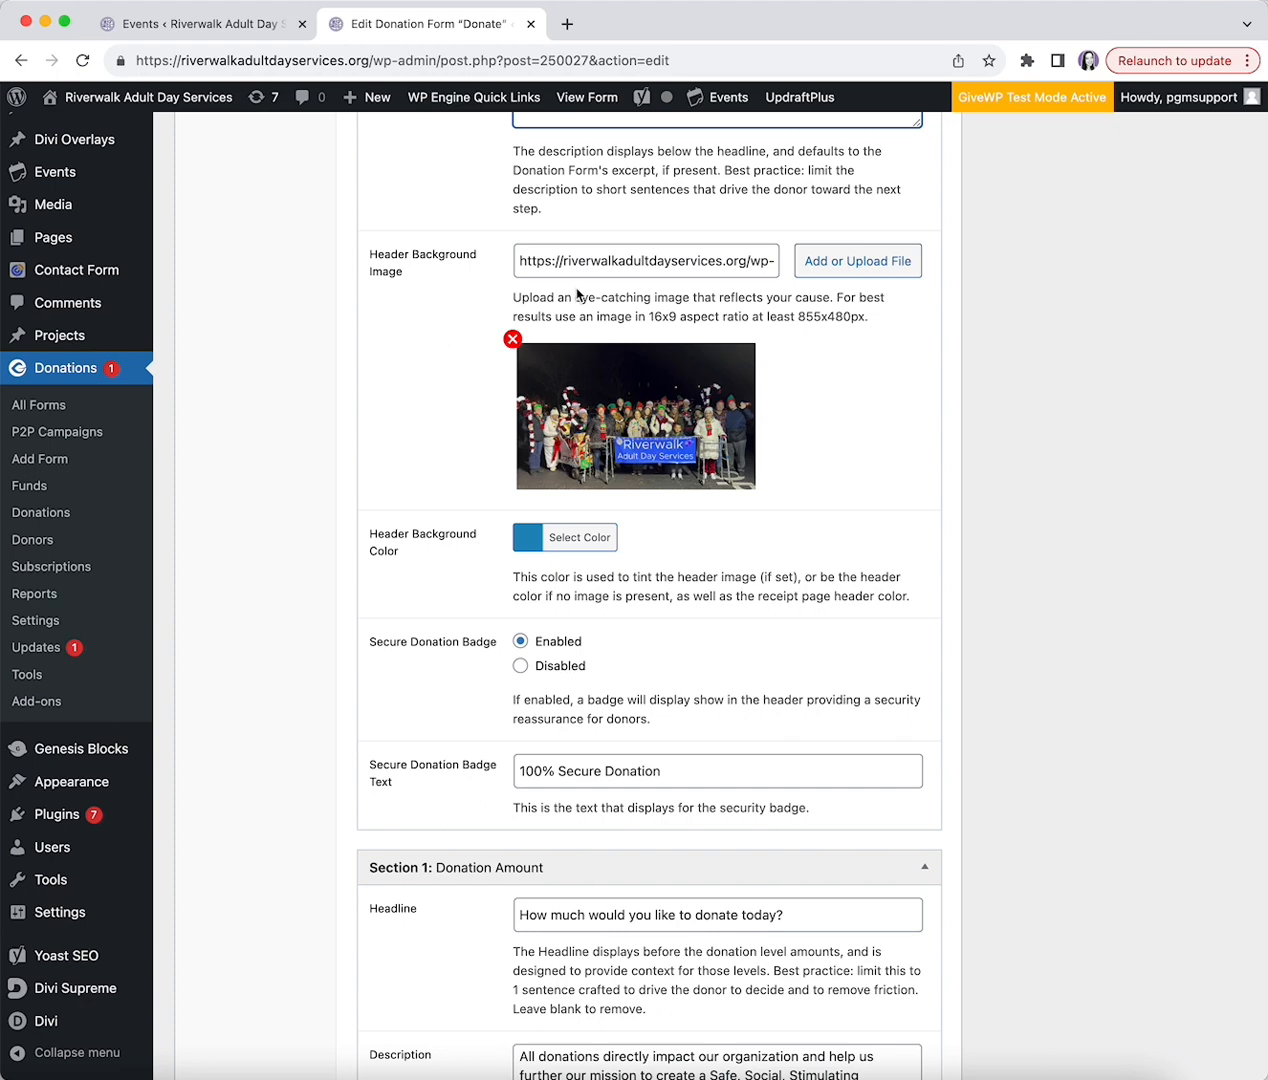
scroll(496, 272, down, 4)
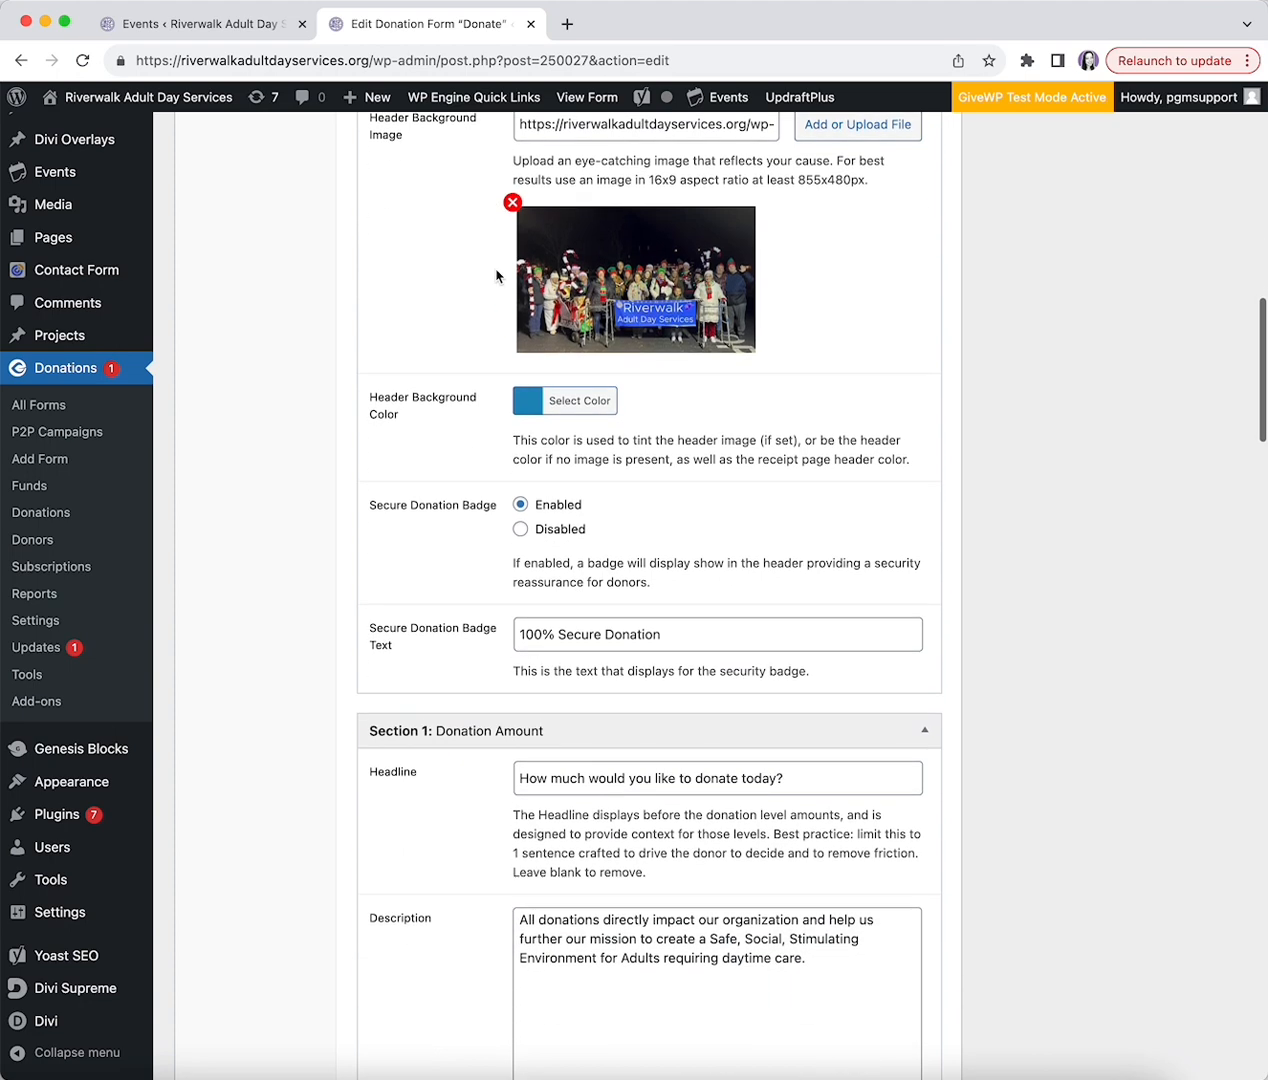
scroll(496, 272, down, 5)
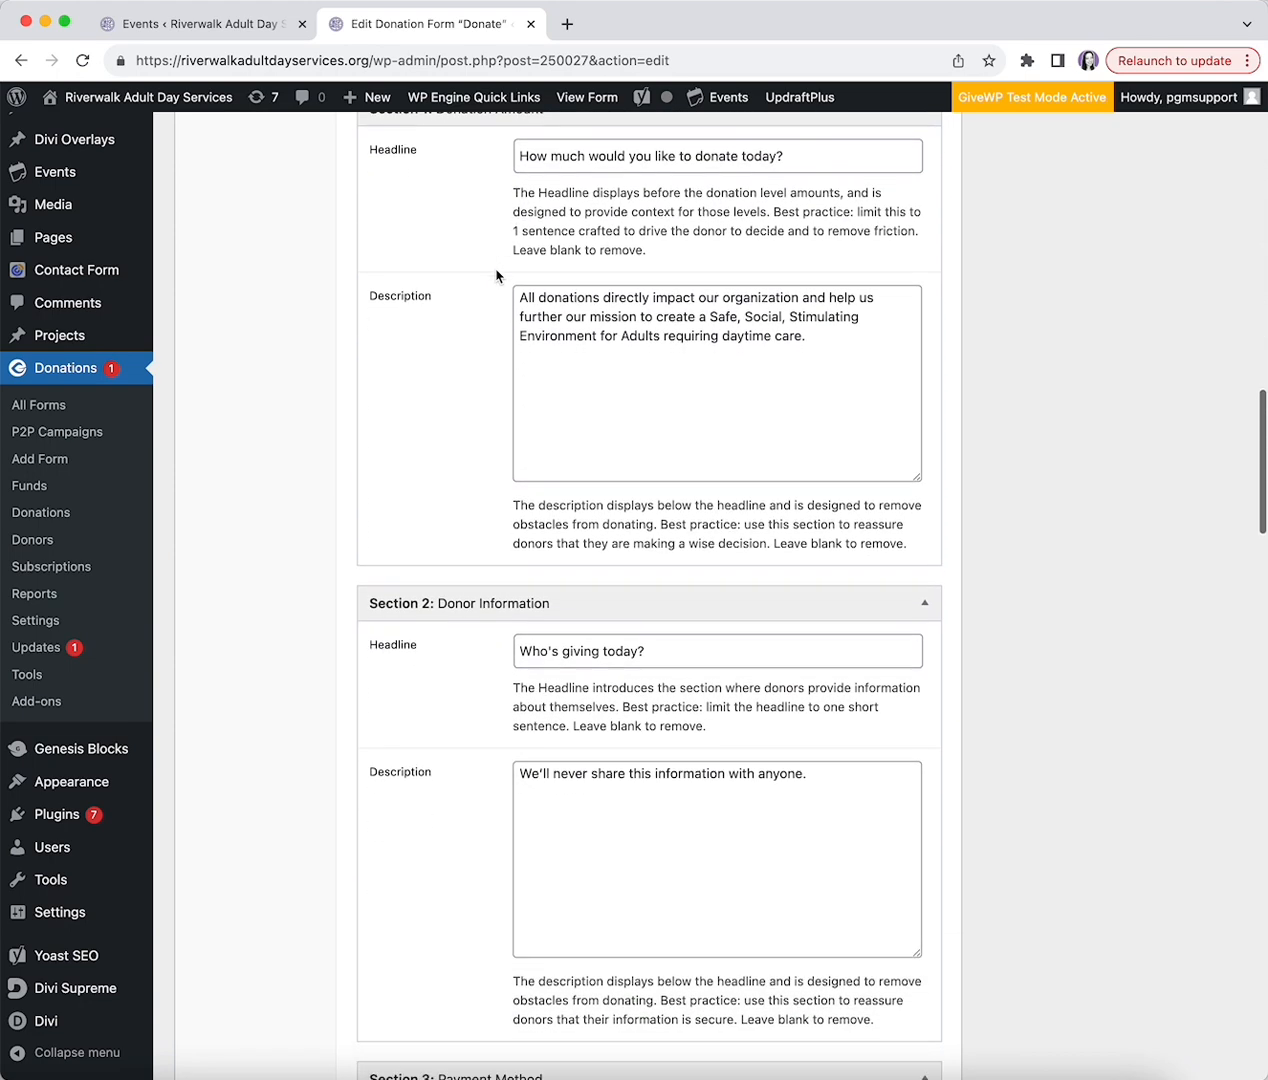
scroll(496, 276, down, 12)
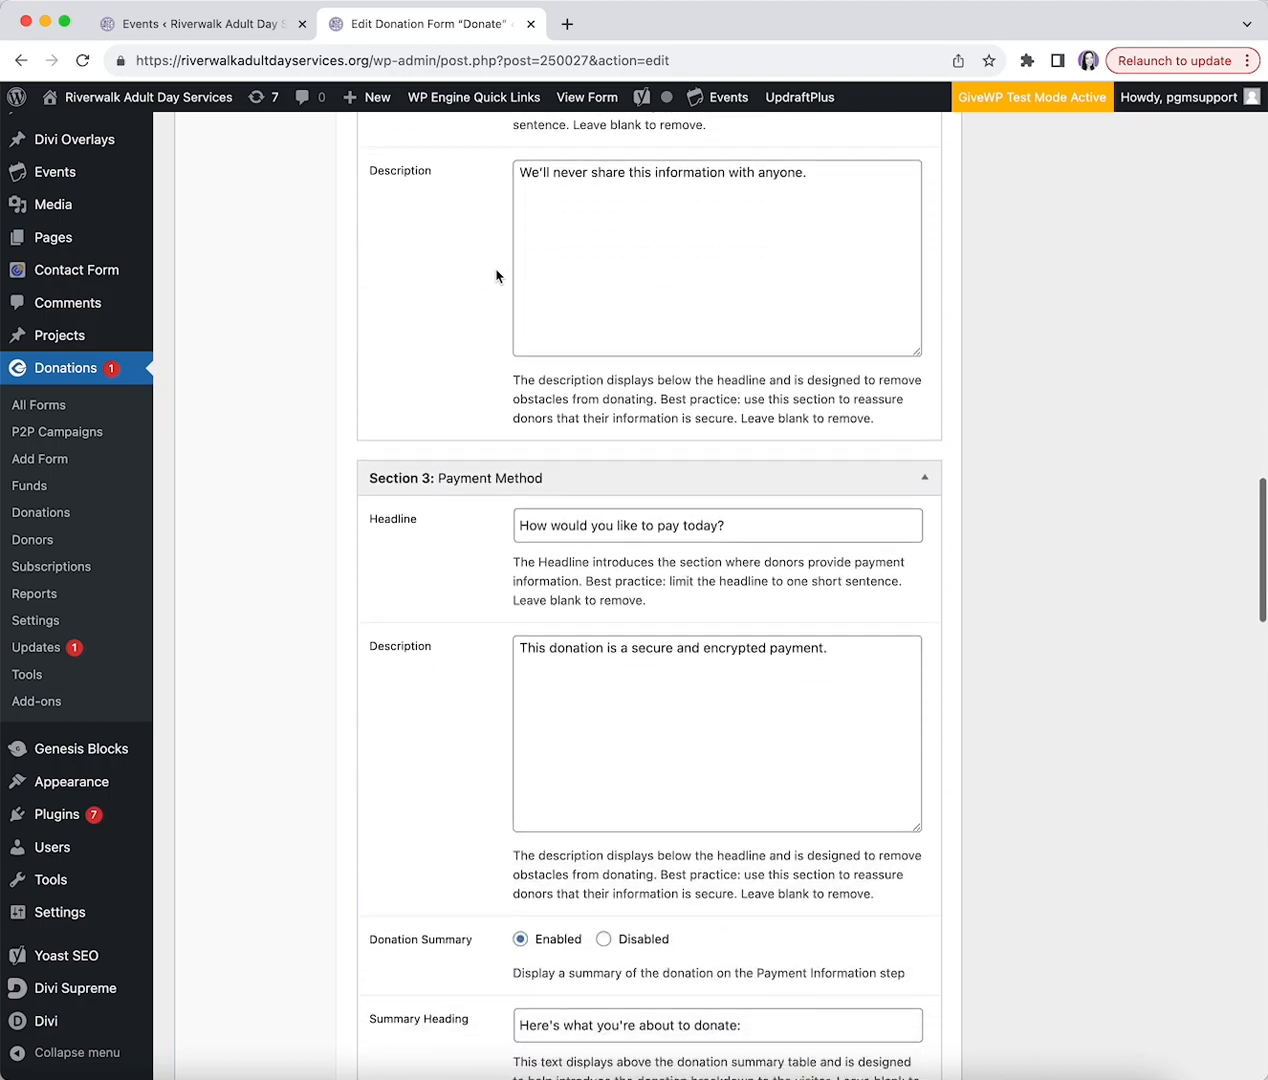
scroll(496, 276, up, 20)
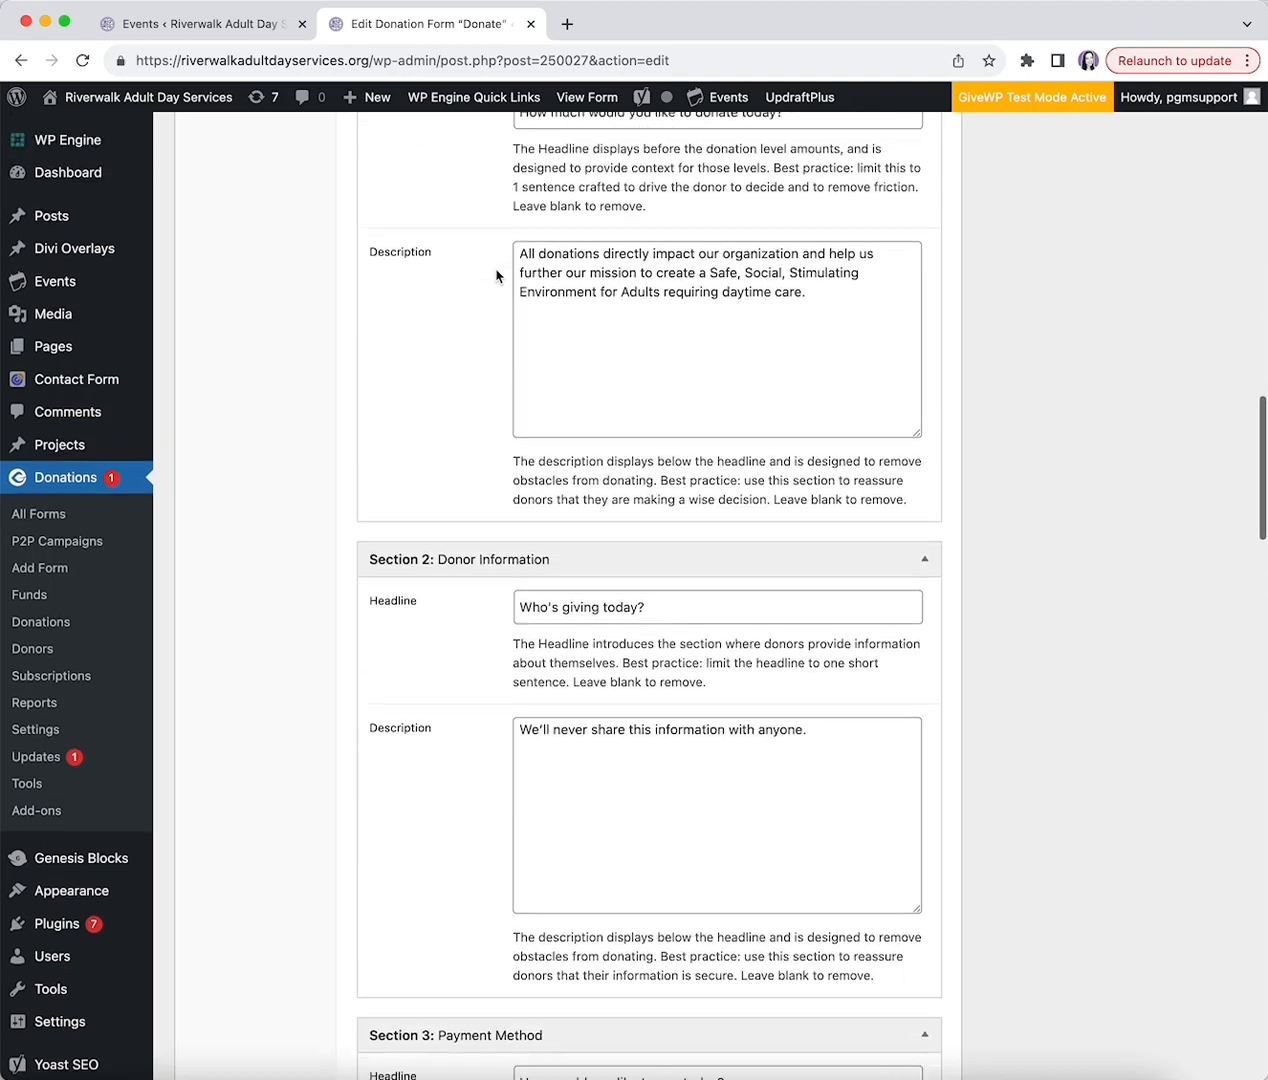
scroll(496, 276, down, 1)
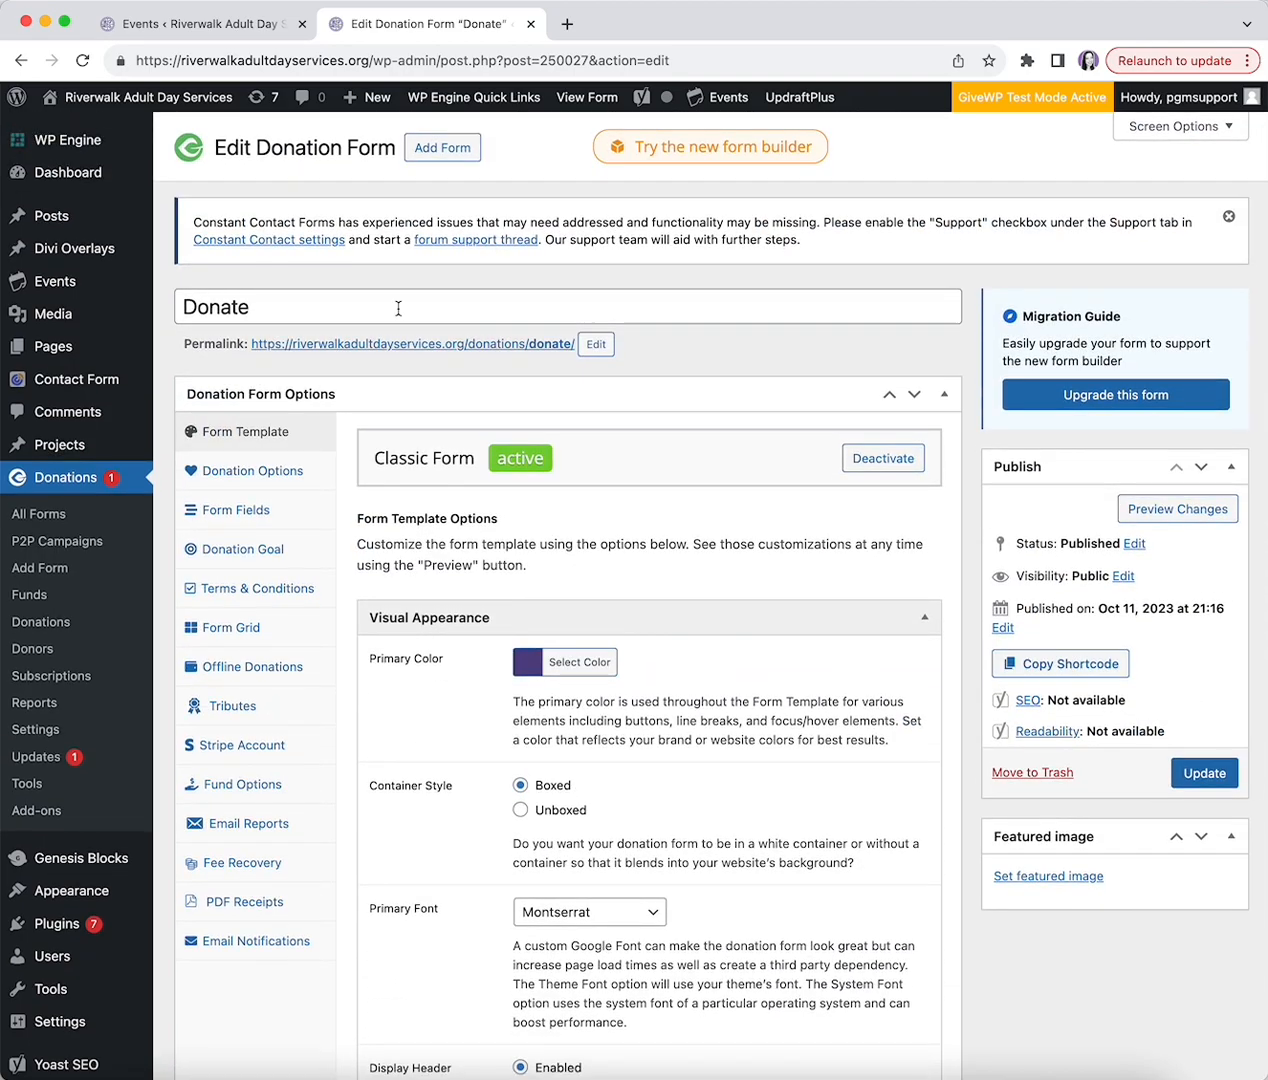
- Show the Donate form's Donation Options: $10–$250 multi-level amounts, donor's-choice recurring, custom amounts enabled
click(282, 477)
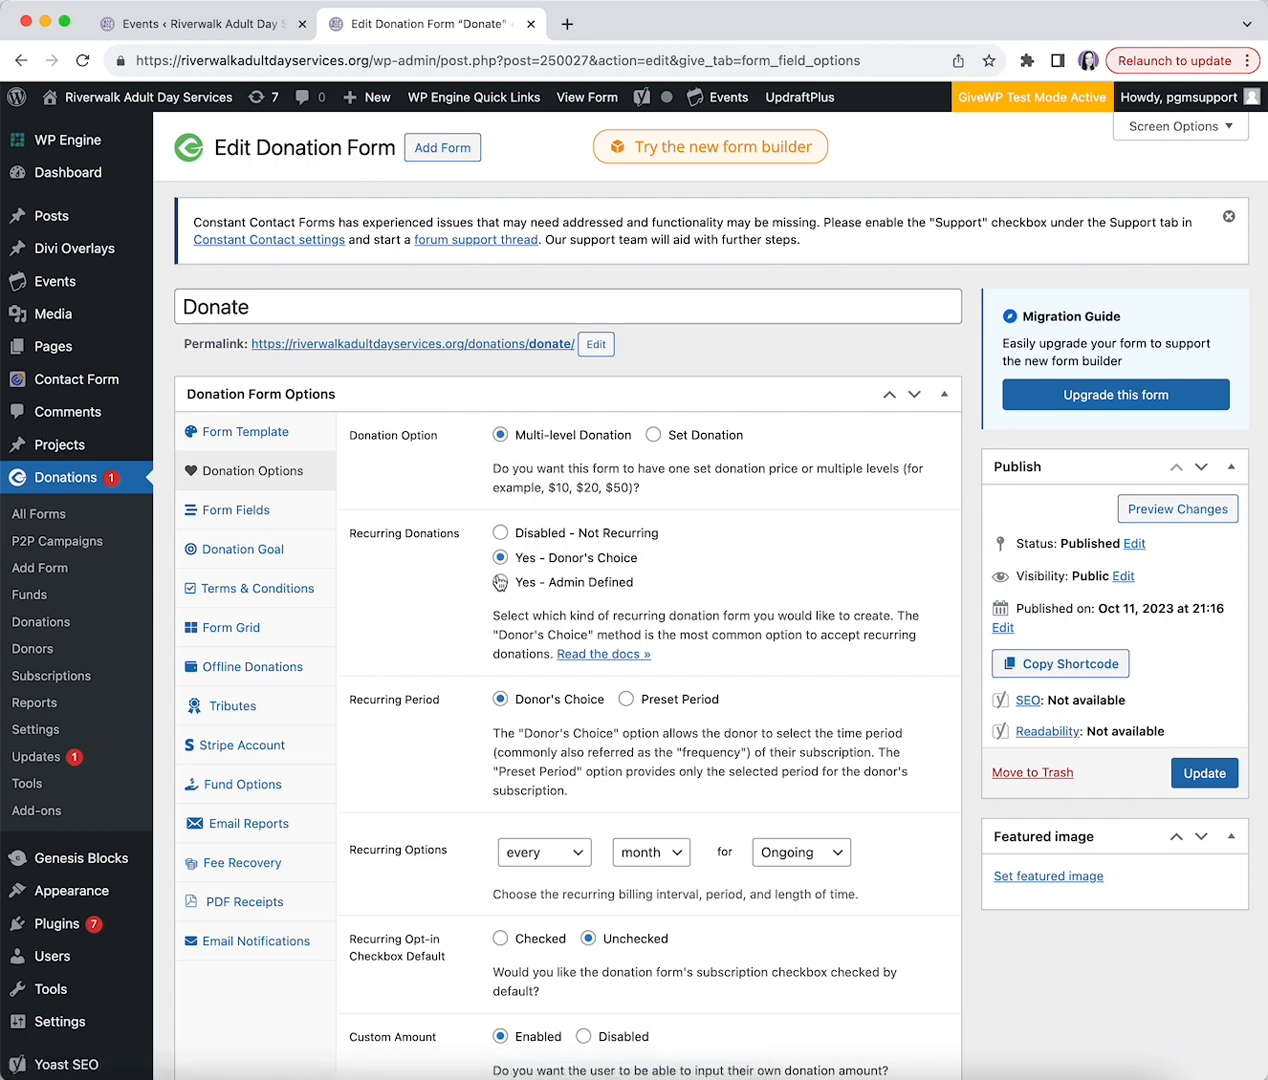
scroll(502, 512, down, 5)
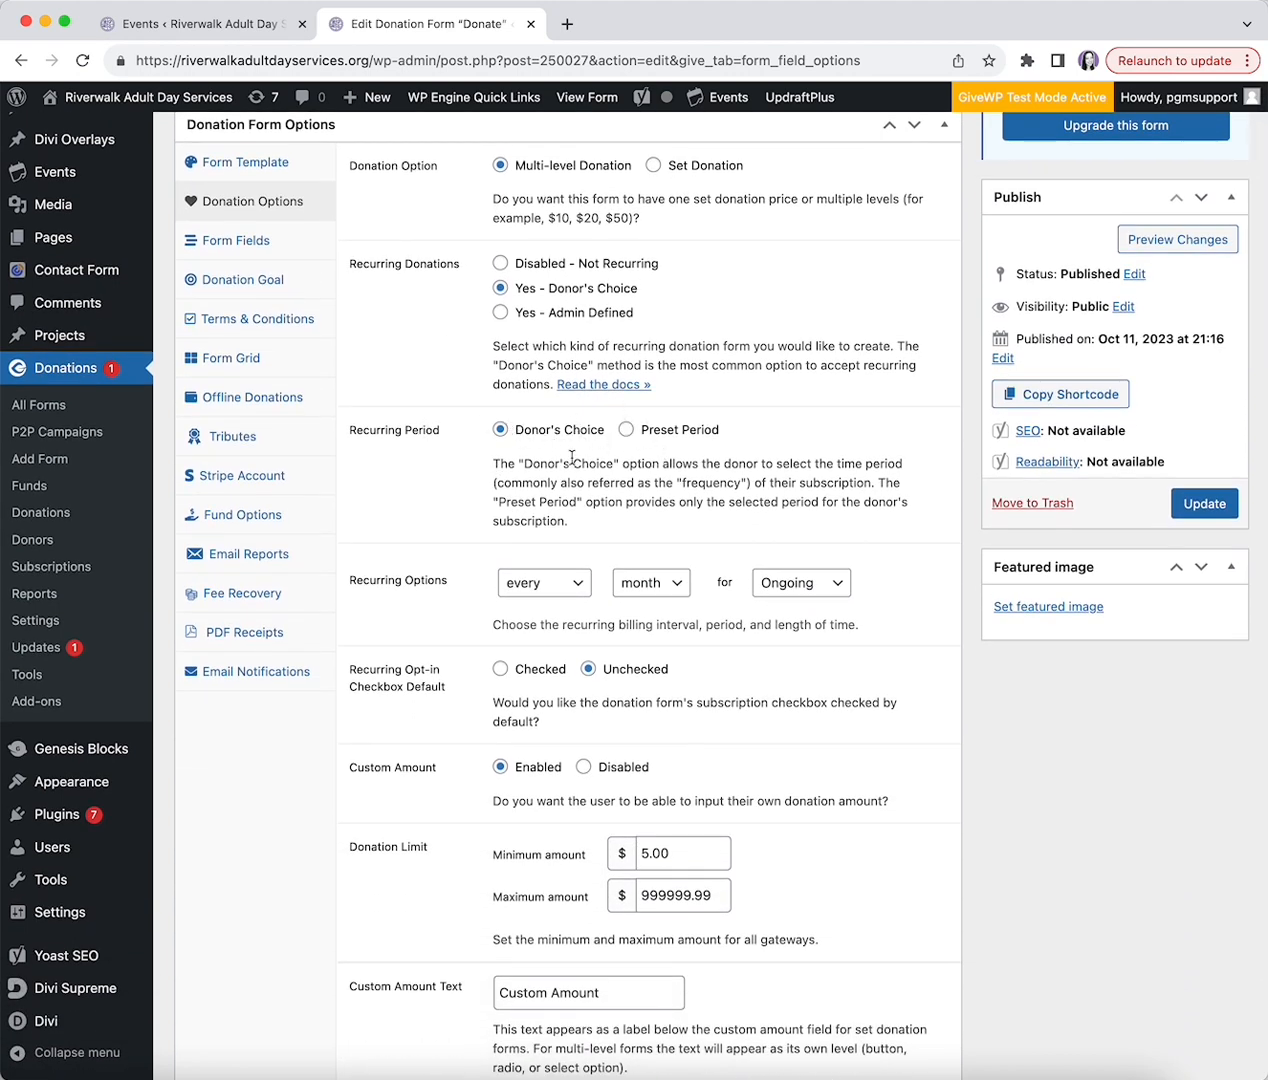
scroll(478, 472, down, 2)
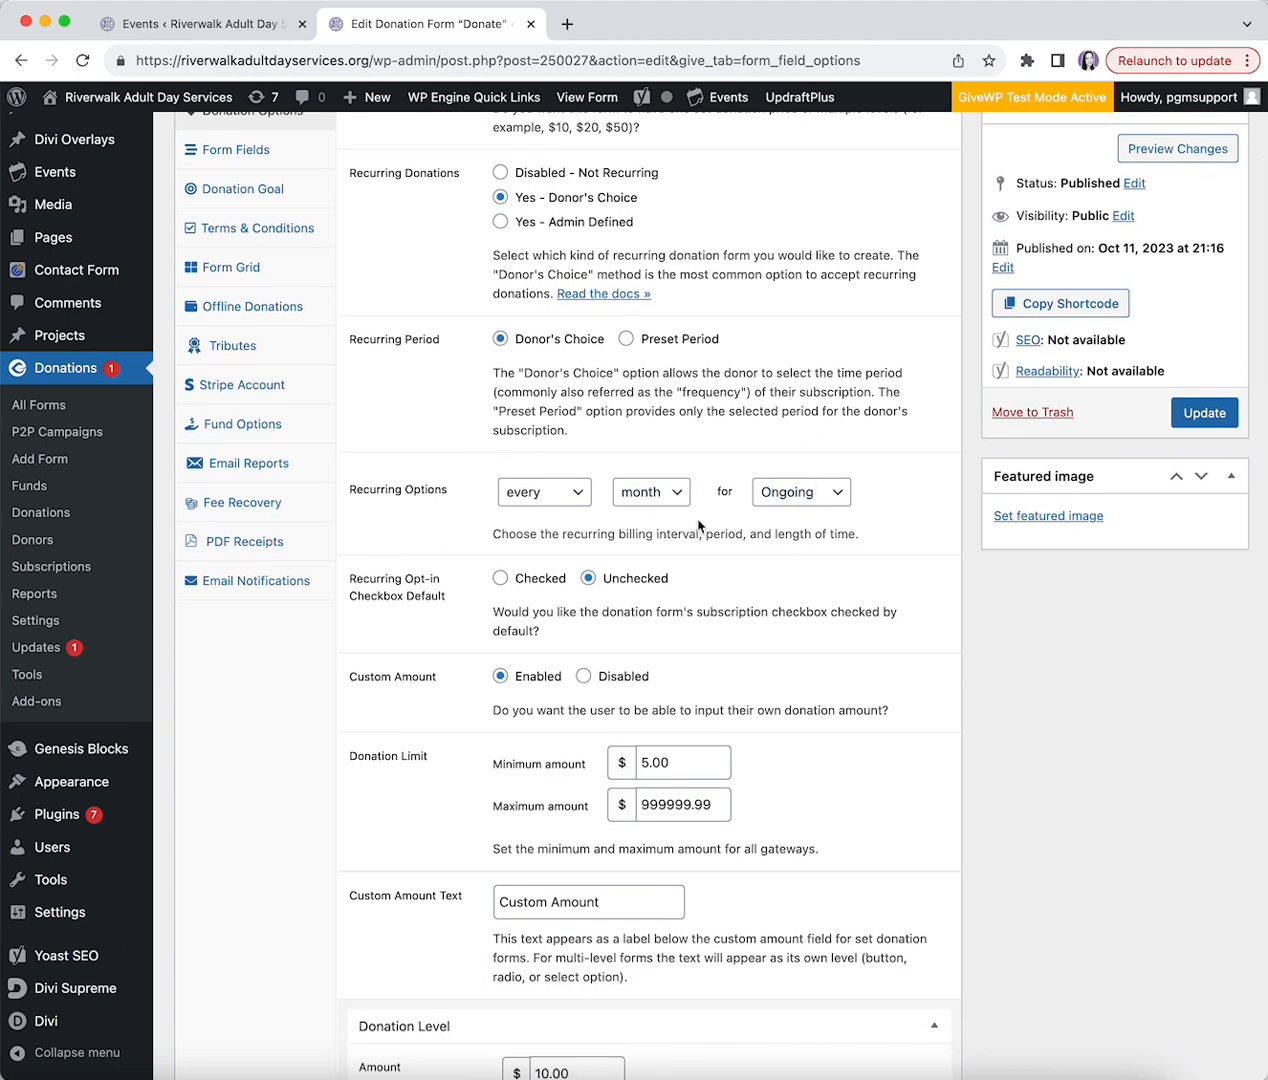
scroll(698, 525, down, 2)
scroll(590, 432, down, 12)
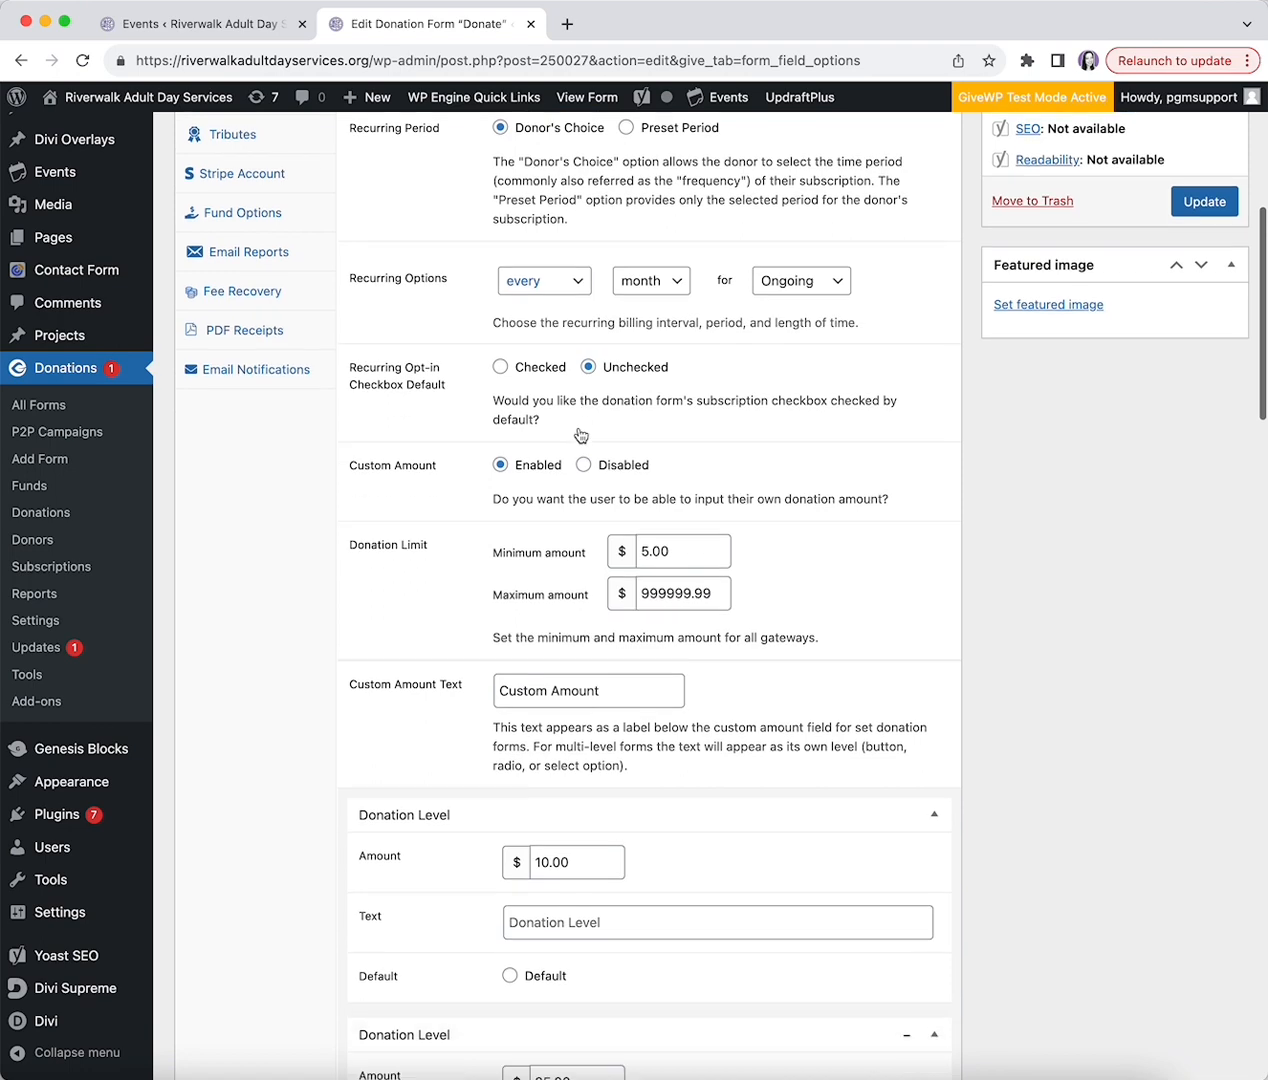
scroll(580, 434, down, 2)
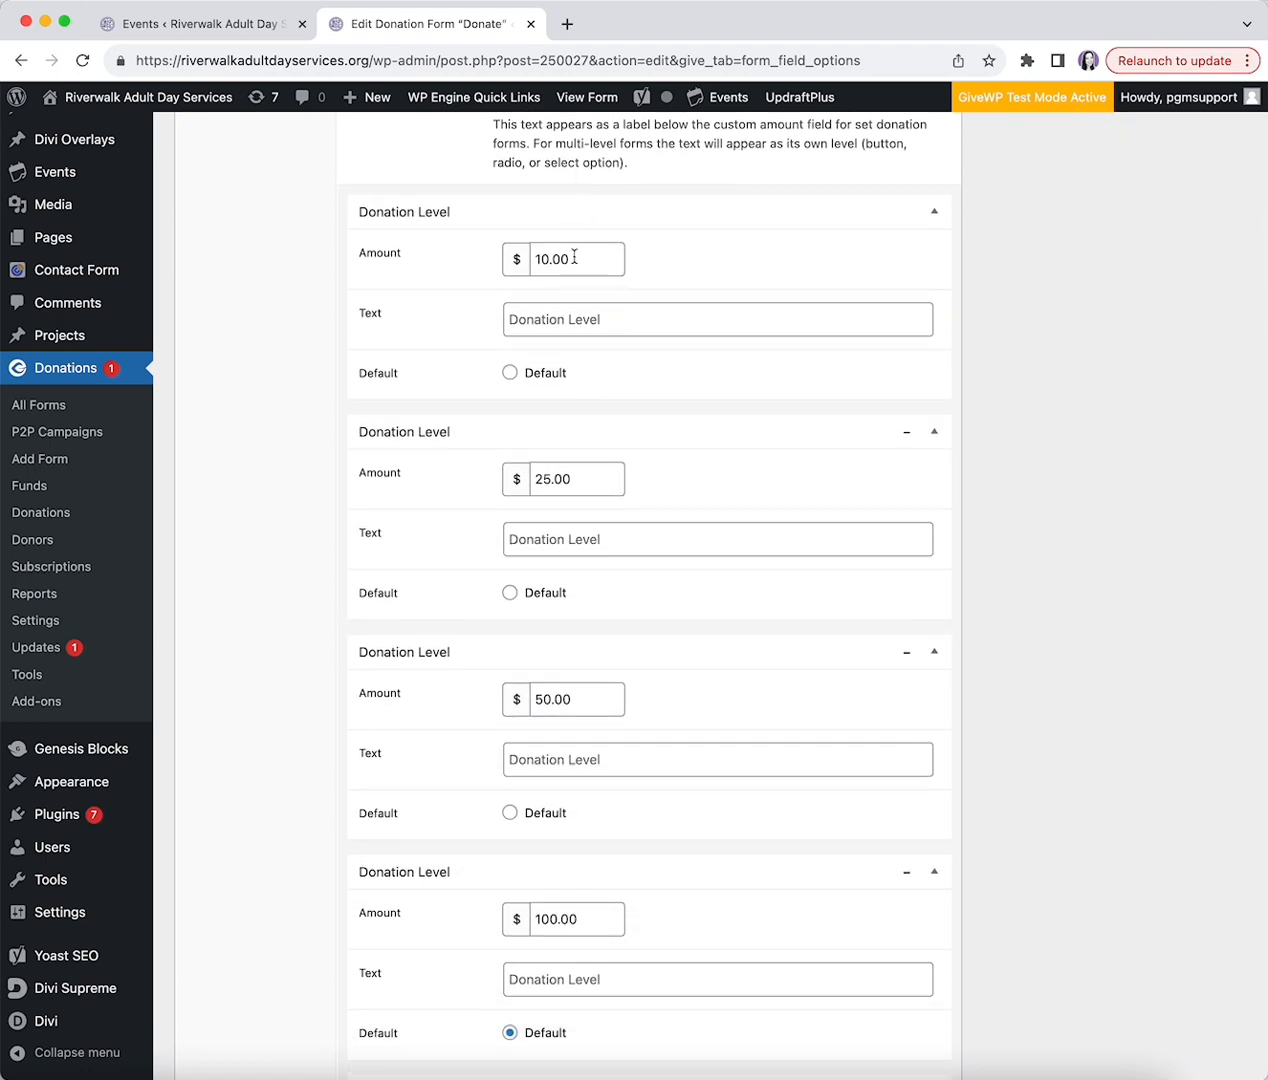
scroll(487, 288, down, 3)
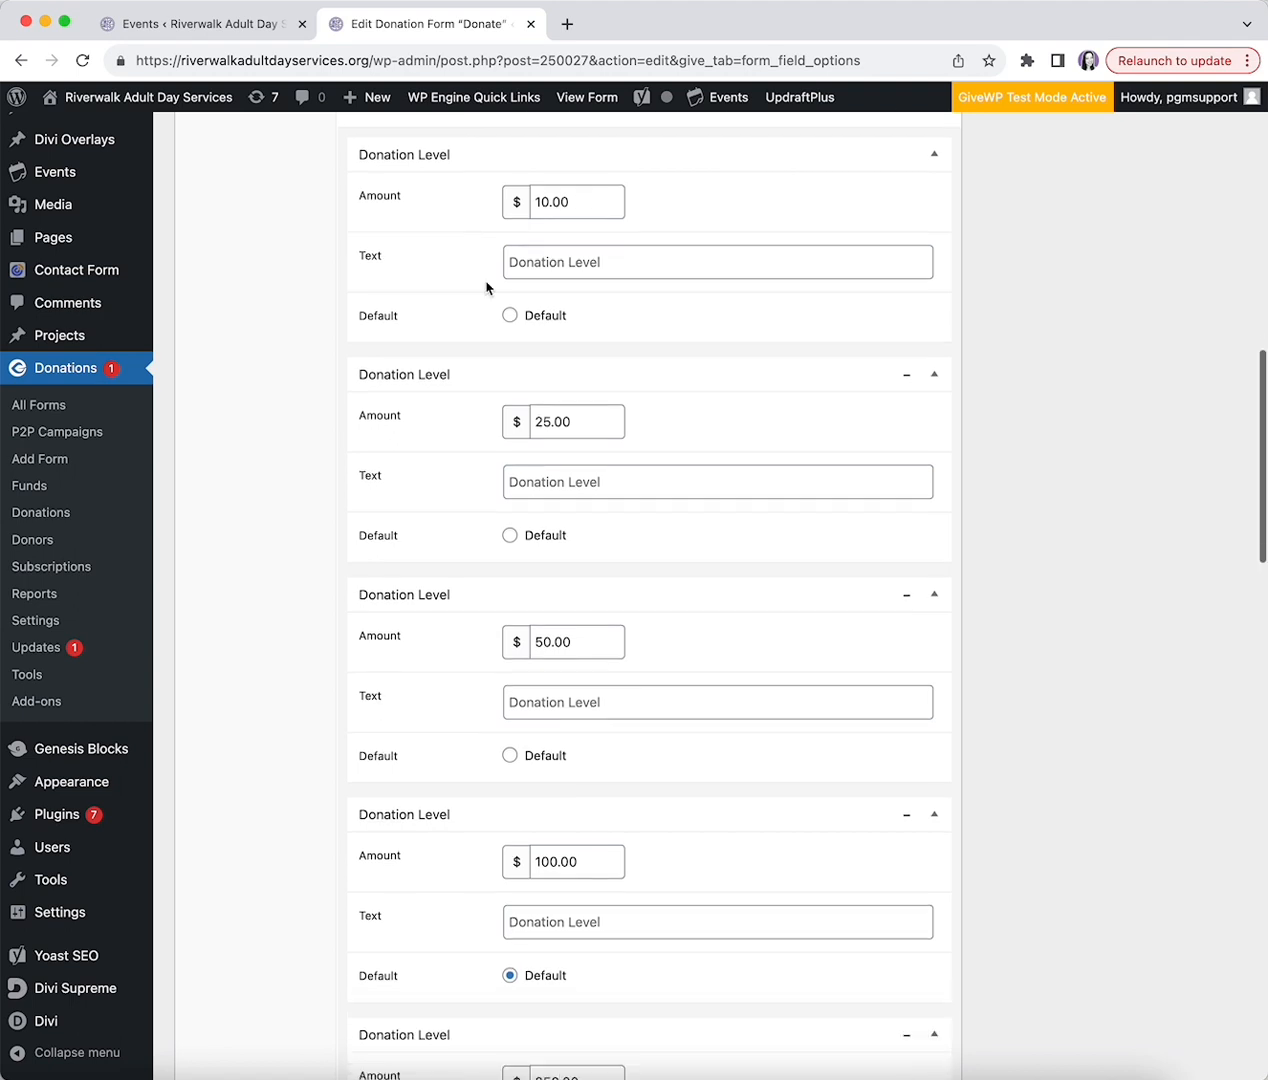
scroll(487, 288, up, 2)
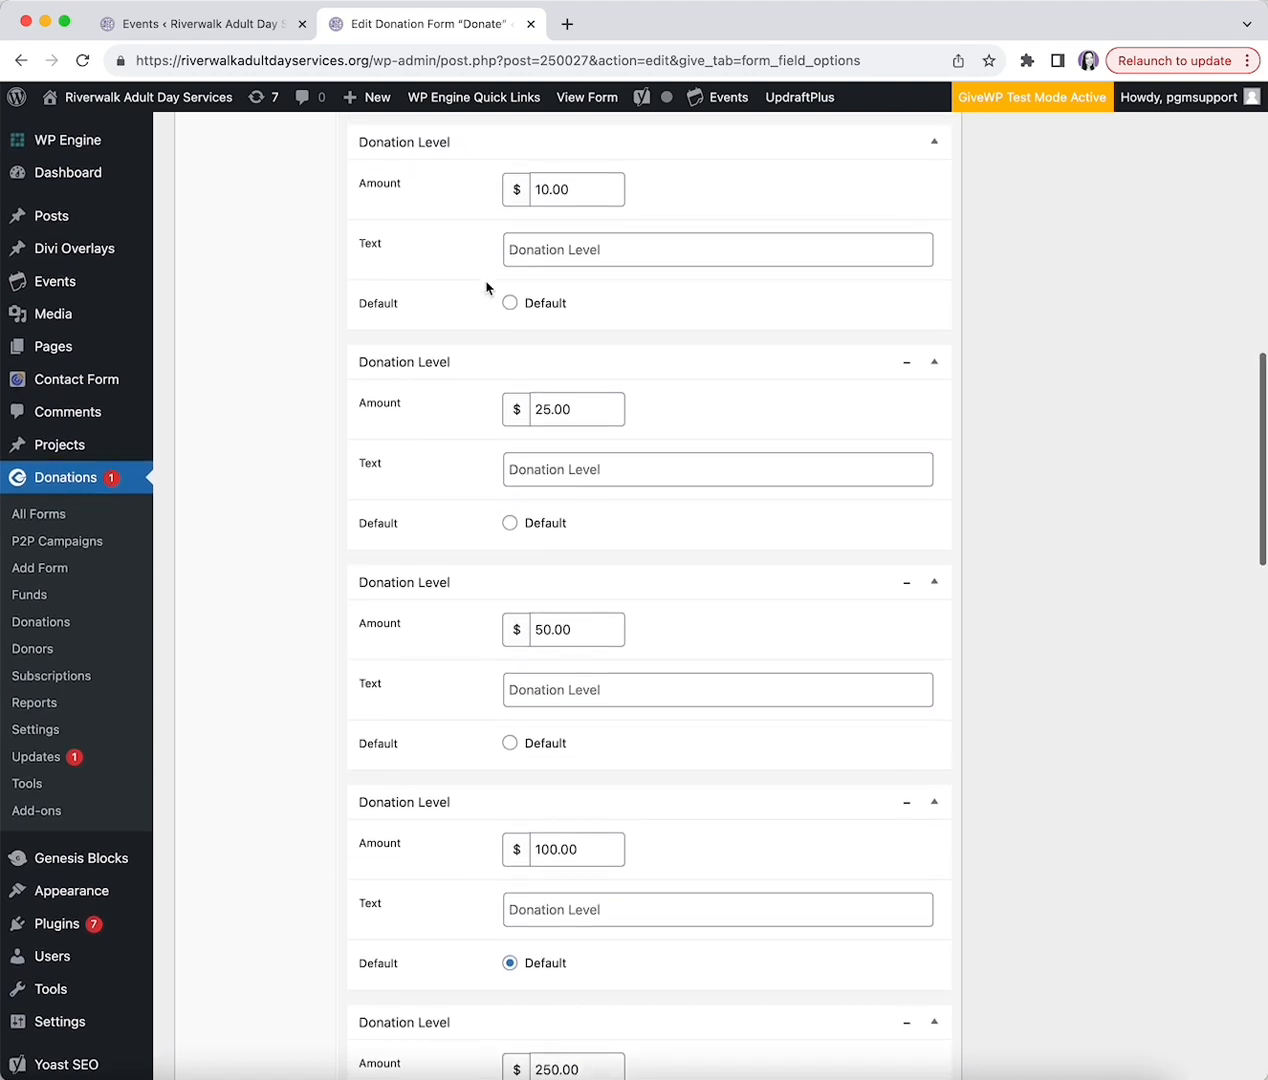
scroll(487, 288, down, 8)
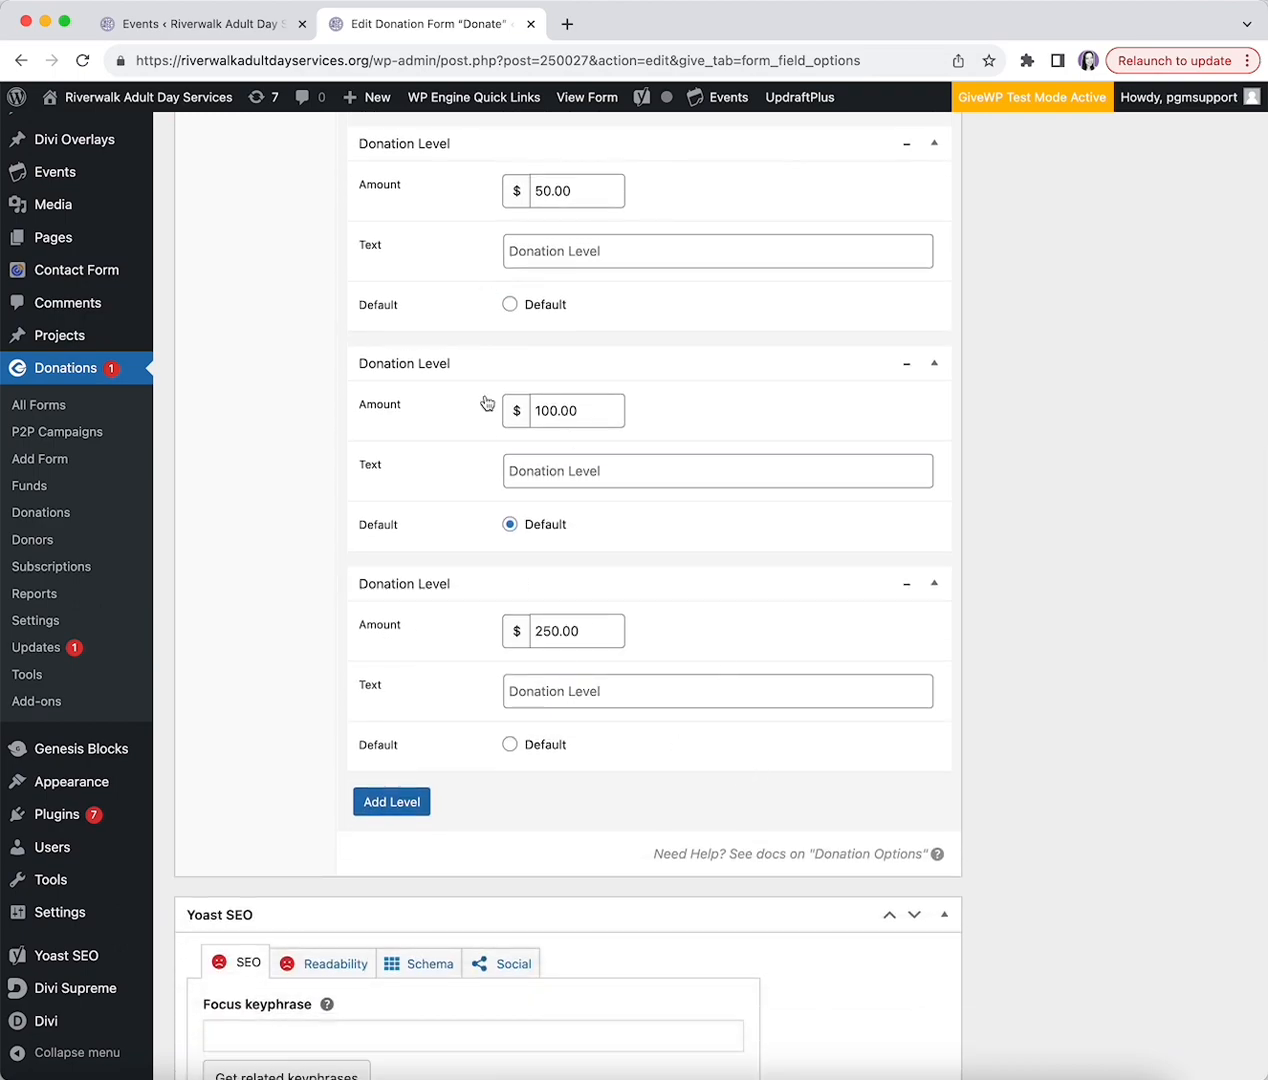
scroll(527, 406, up, 20)
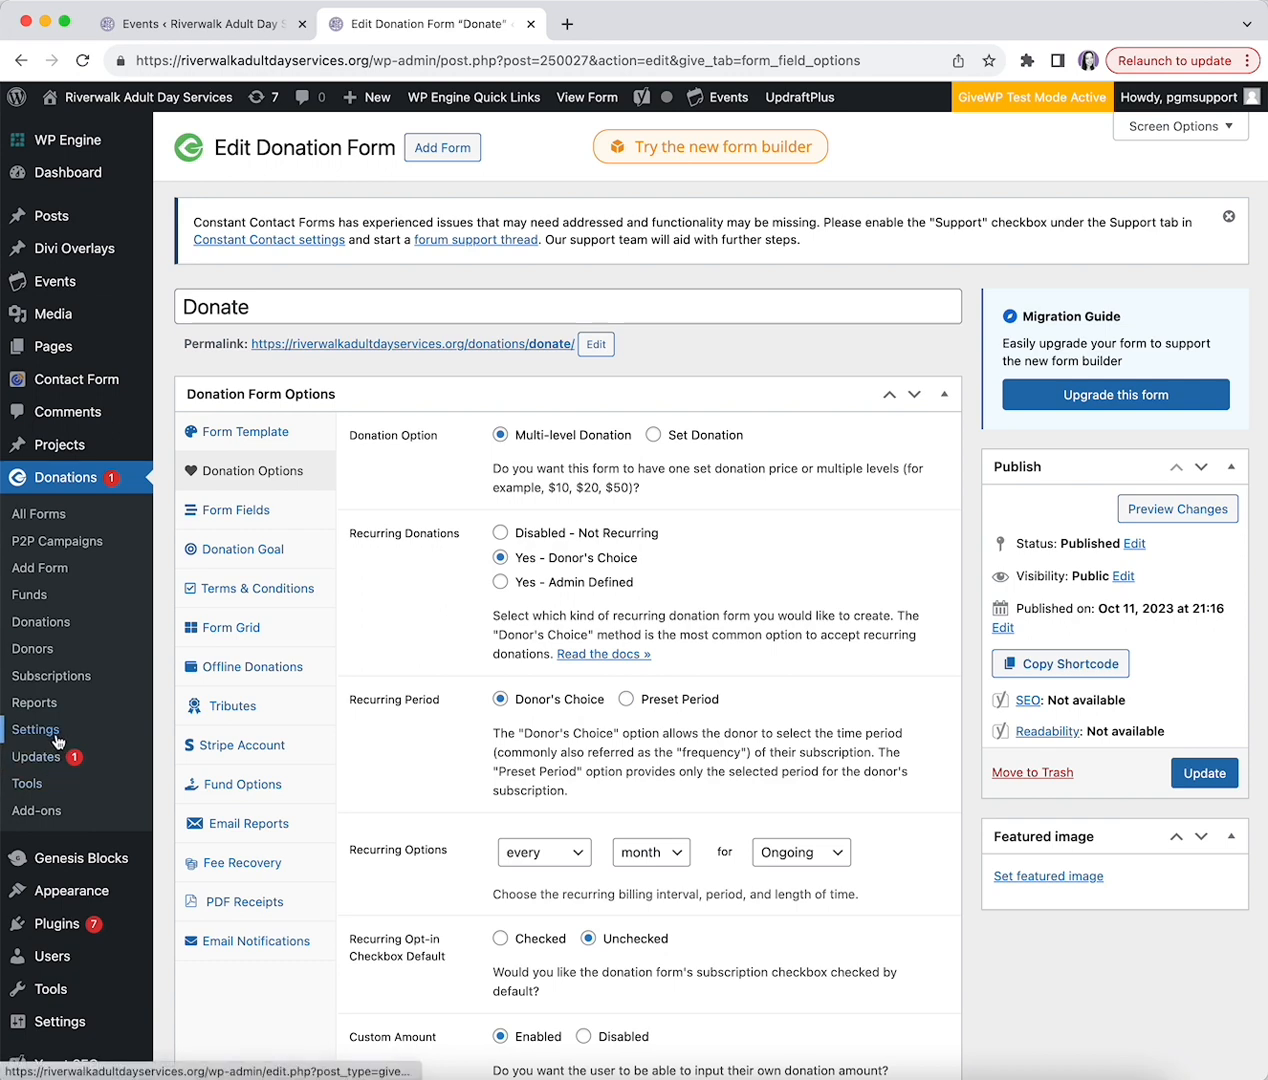
- Check the donation goal, then update the Donate form and preview its 'Support Riverwalk' page
click(272, 552)
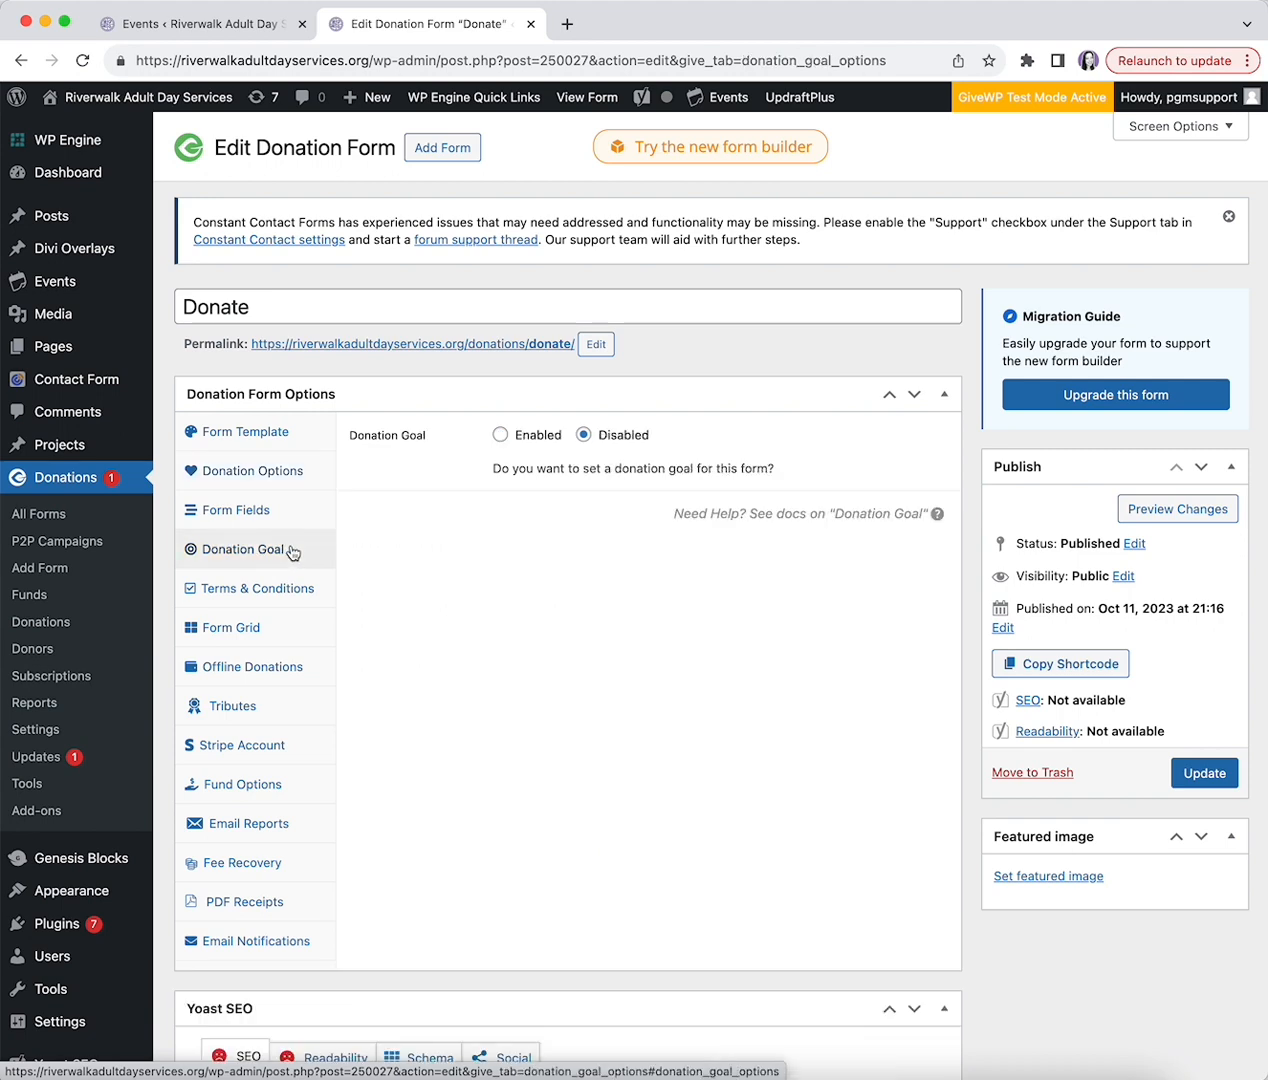
click(248, 440)
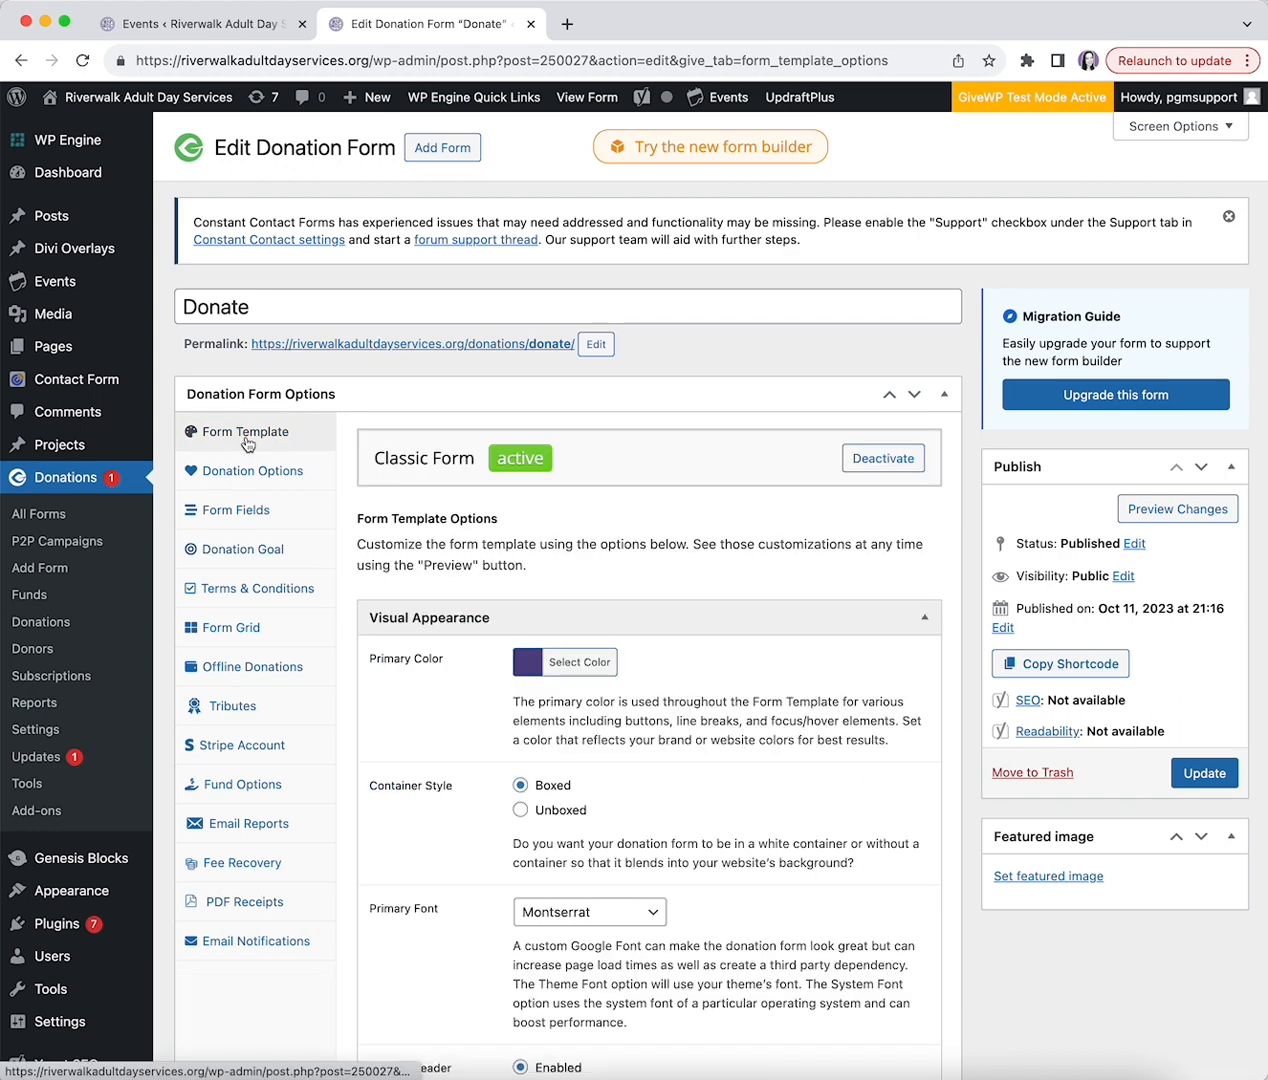
click(1187, 773)
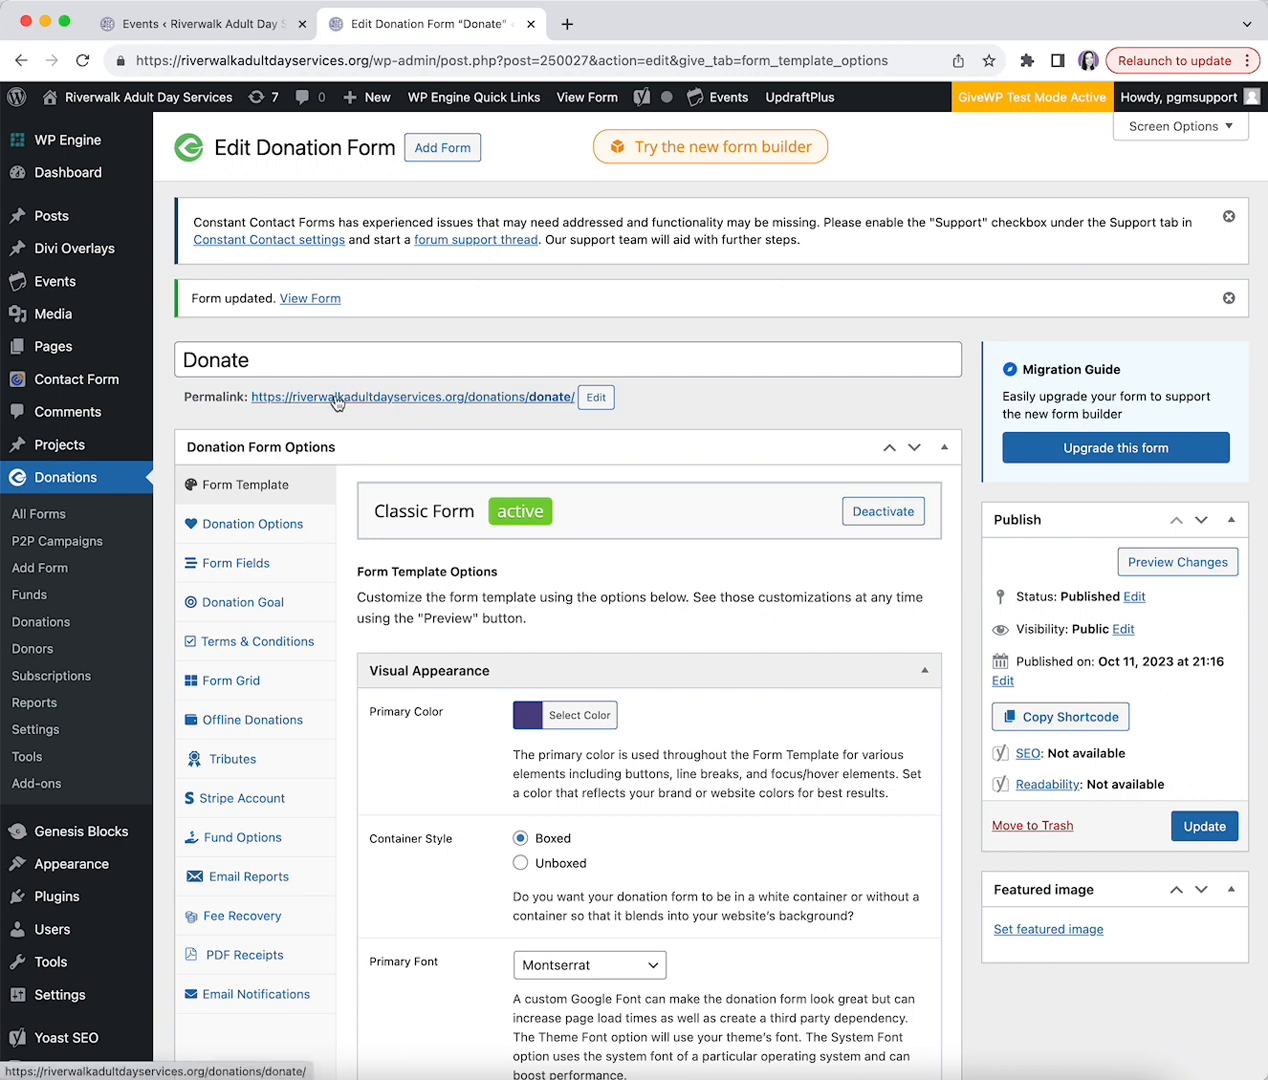
click(1154, 577)
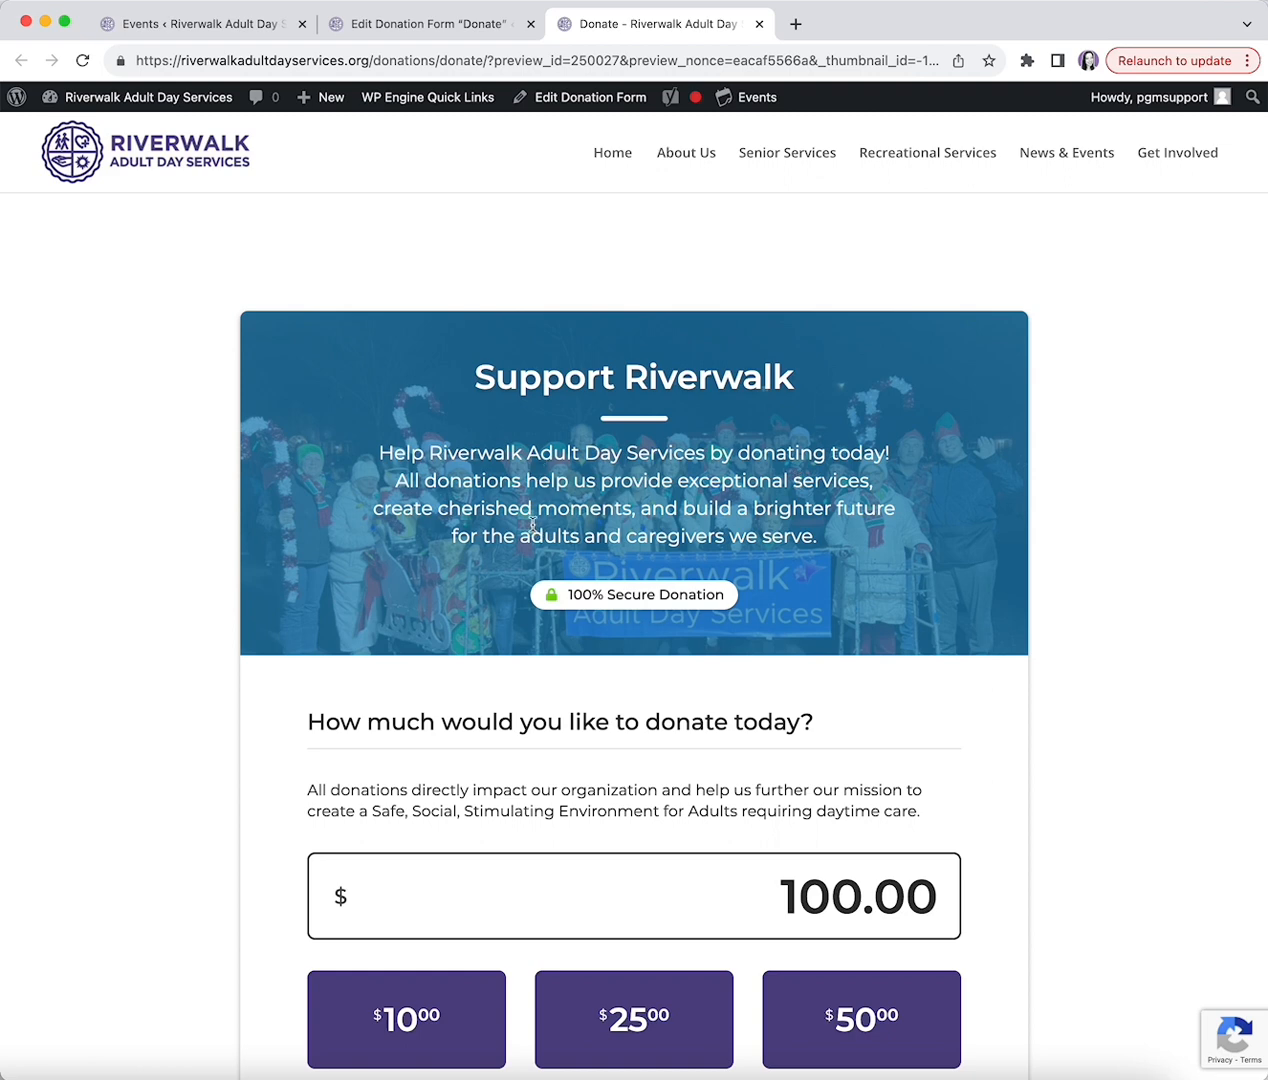
- Scroll through the 'Support Riverwalk' preview, then close it to return to Edit Donation Form
scroll(533, 523, down, 10)
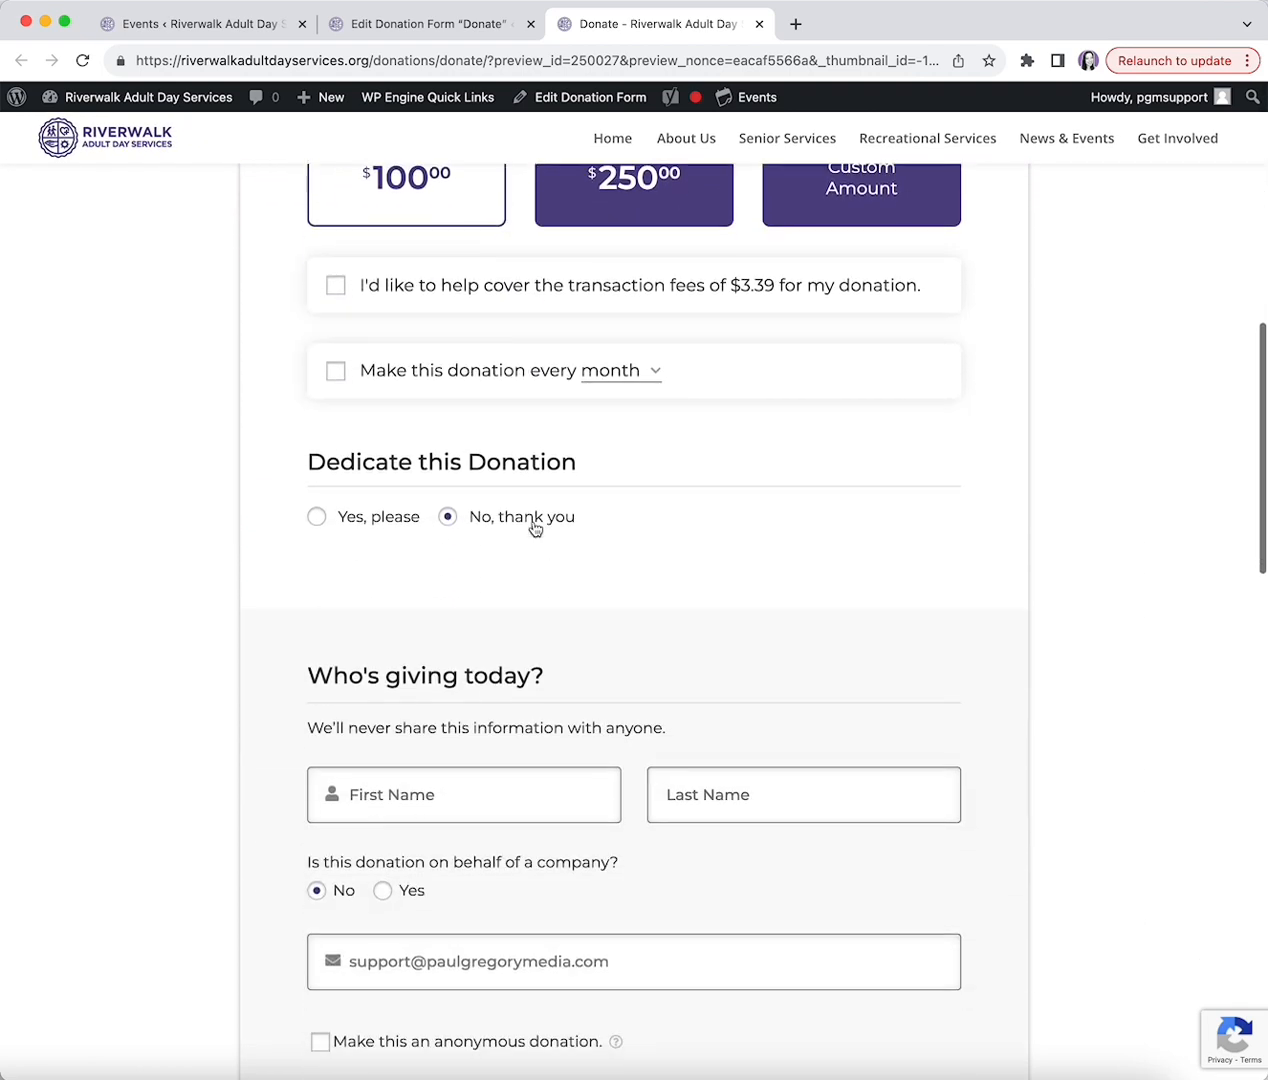
scroll(535, 527, down, 8)
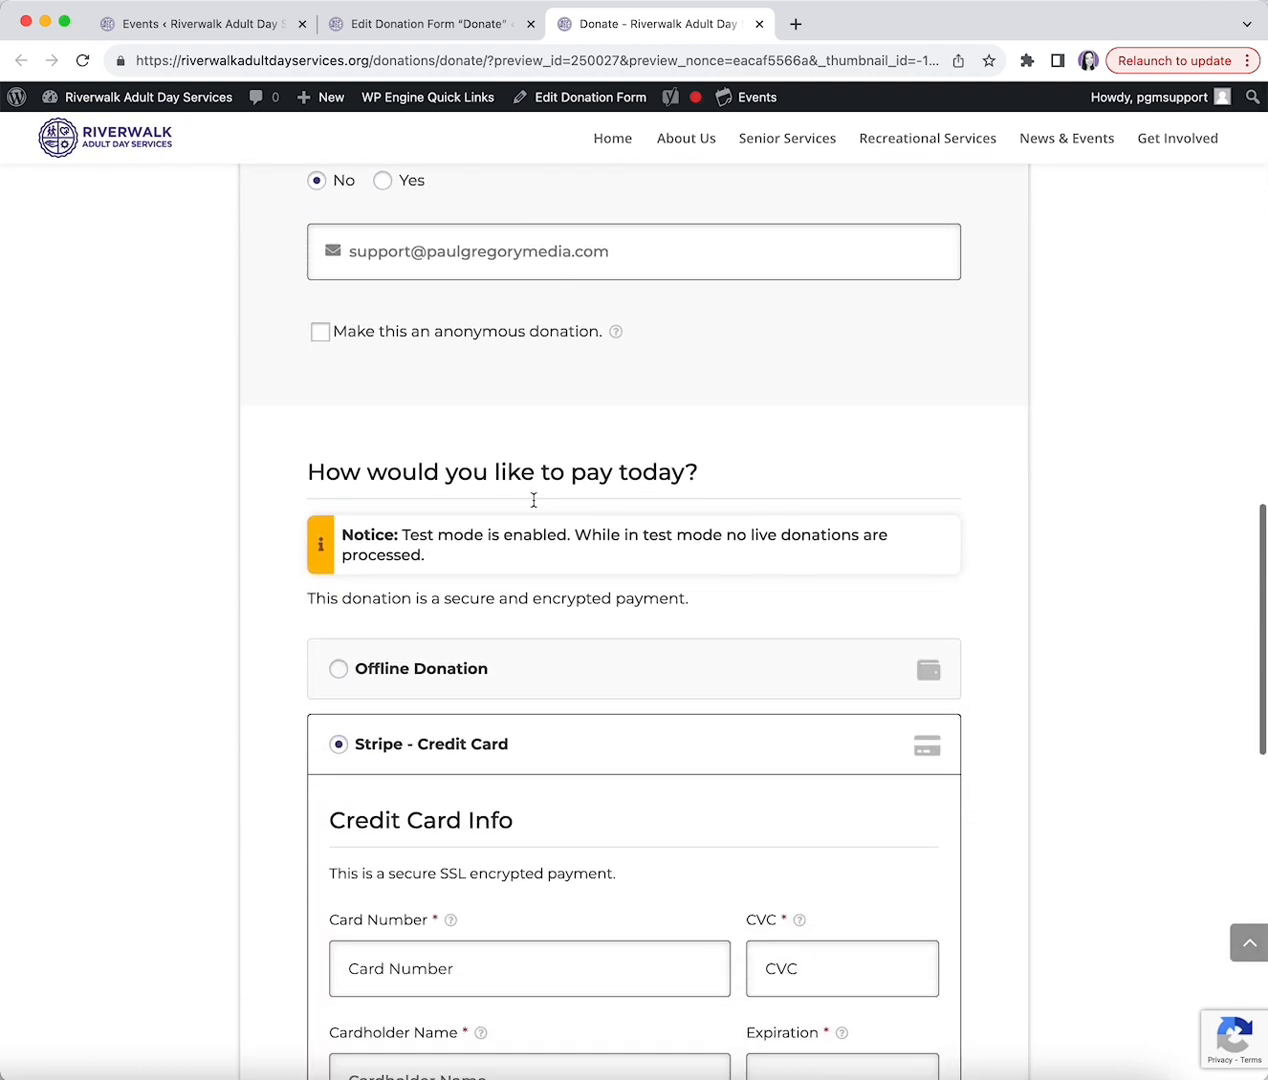
scroll(533, 500, up, 10)
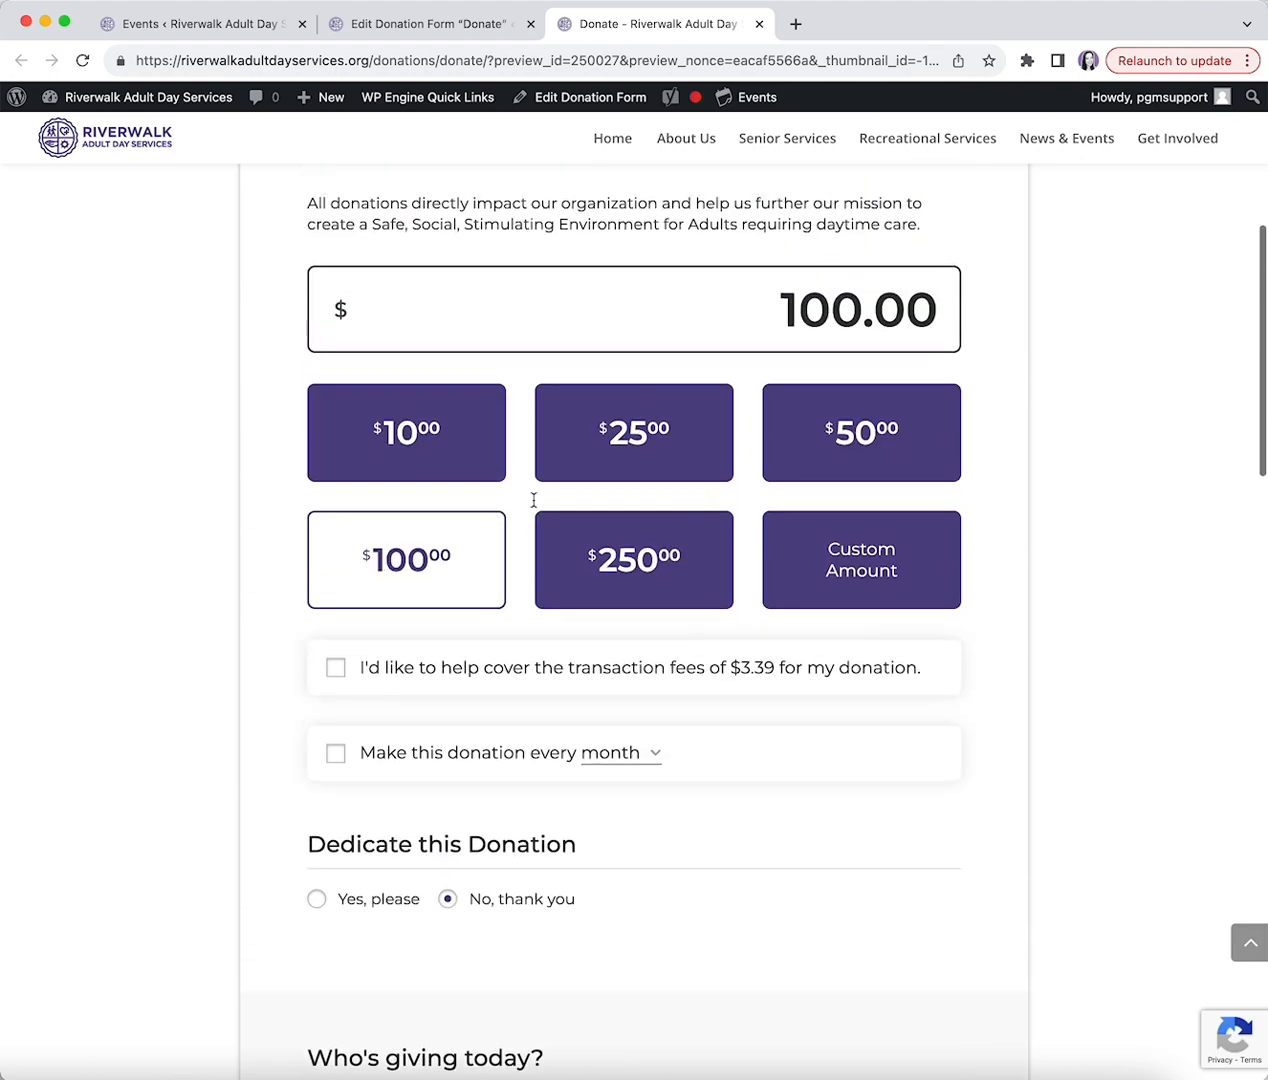
click(759, 23)
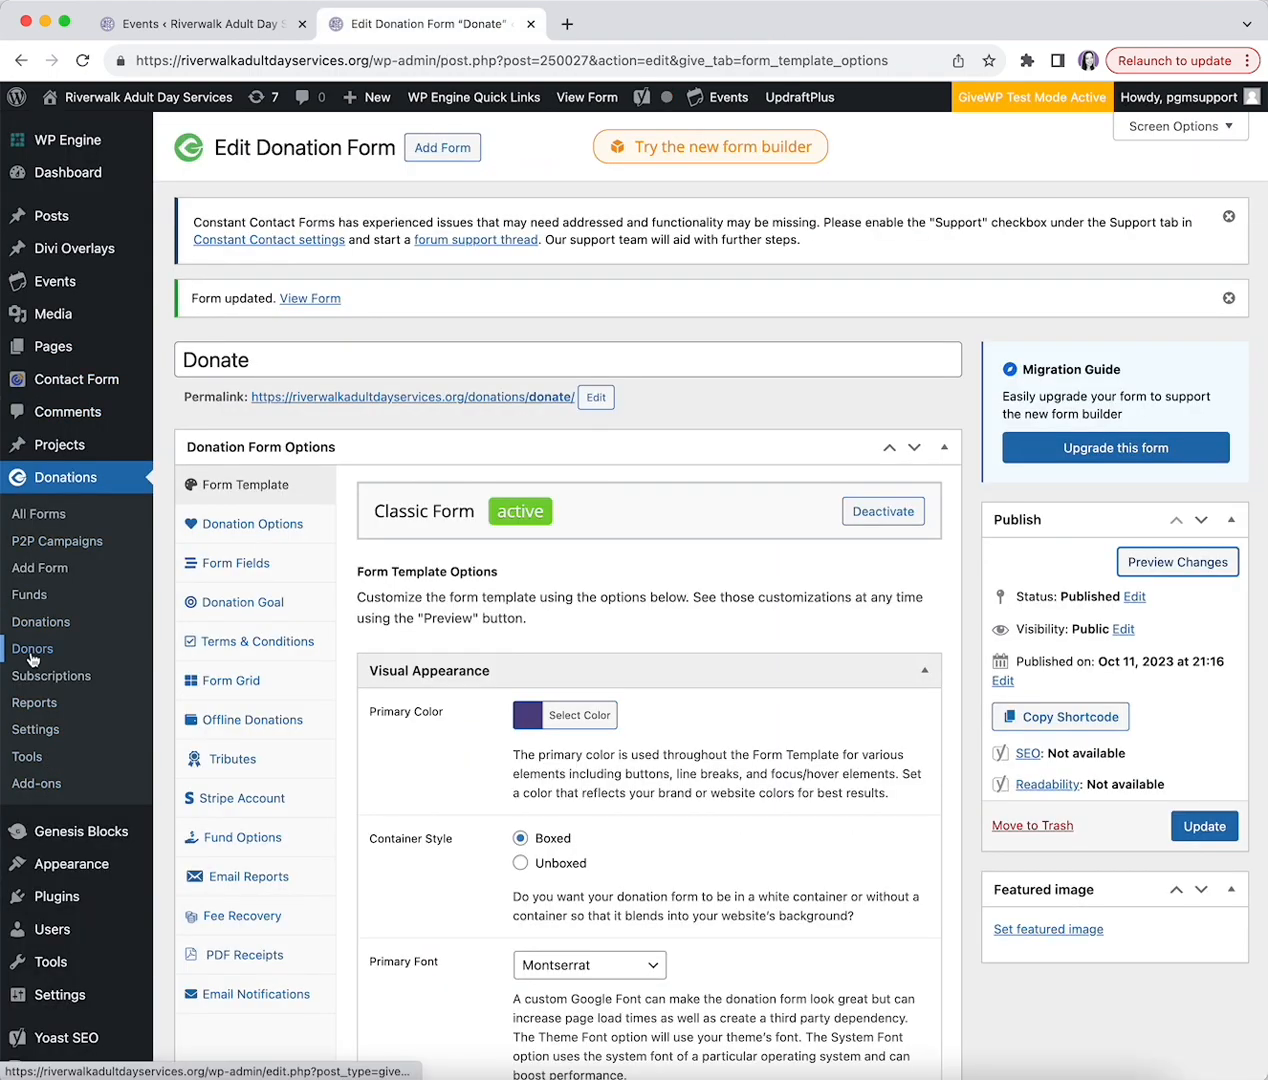
click(38, 733)
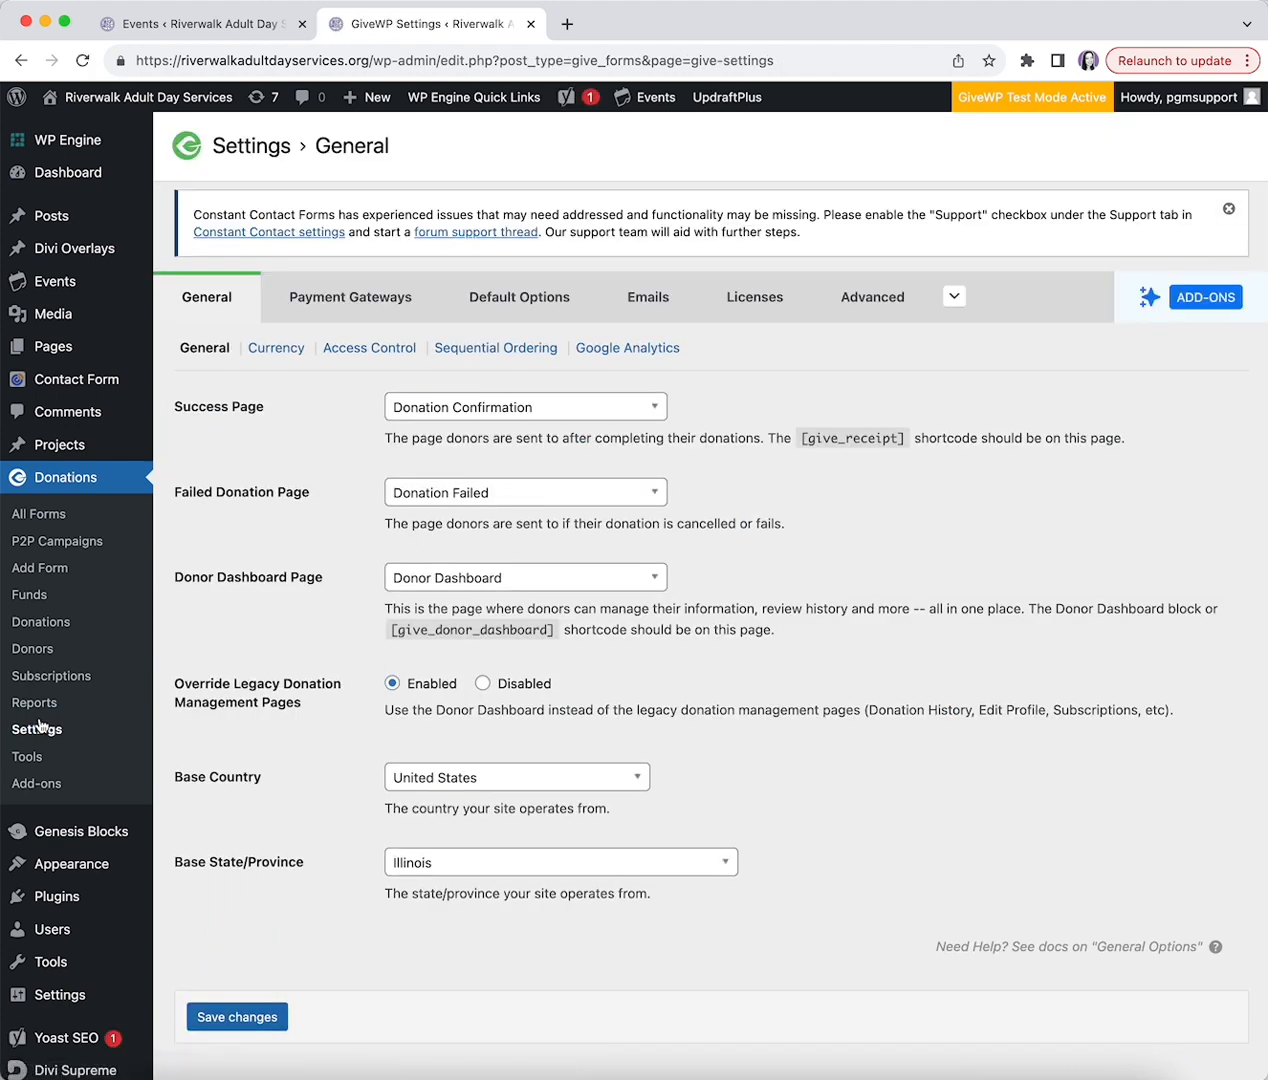
click(352, 310)
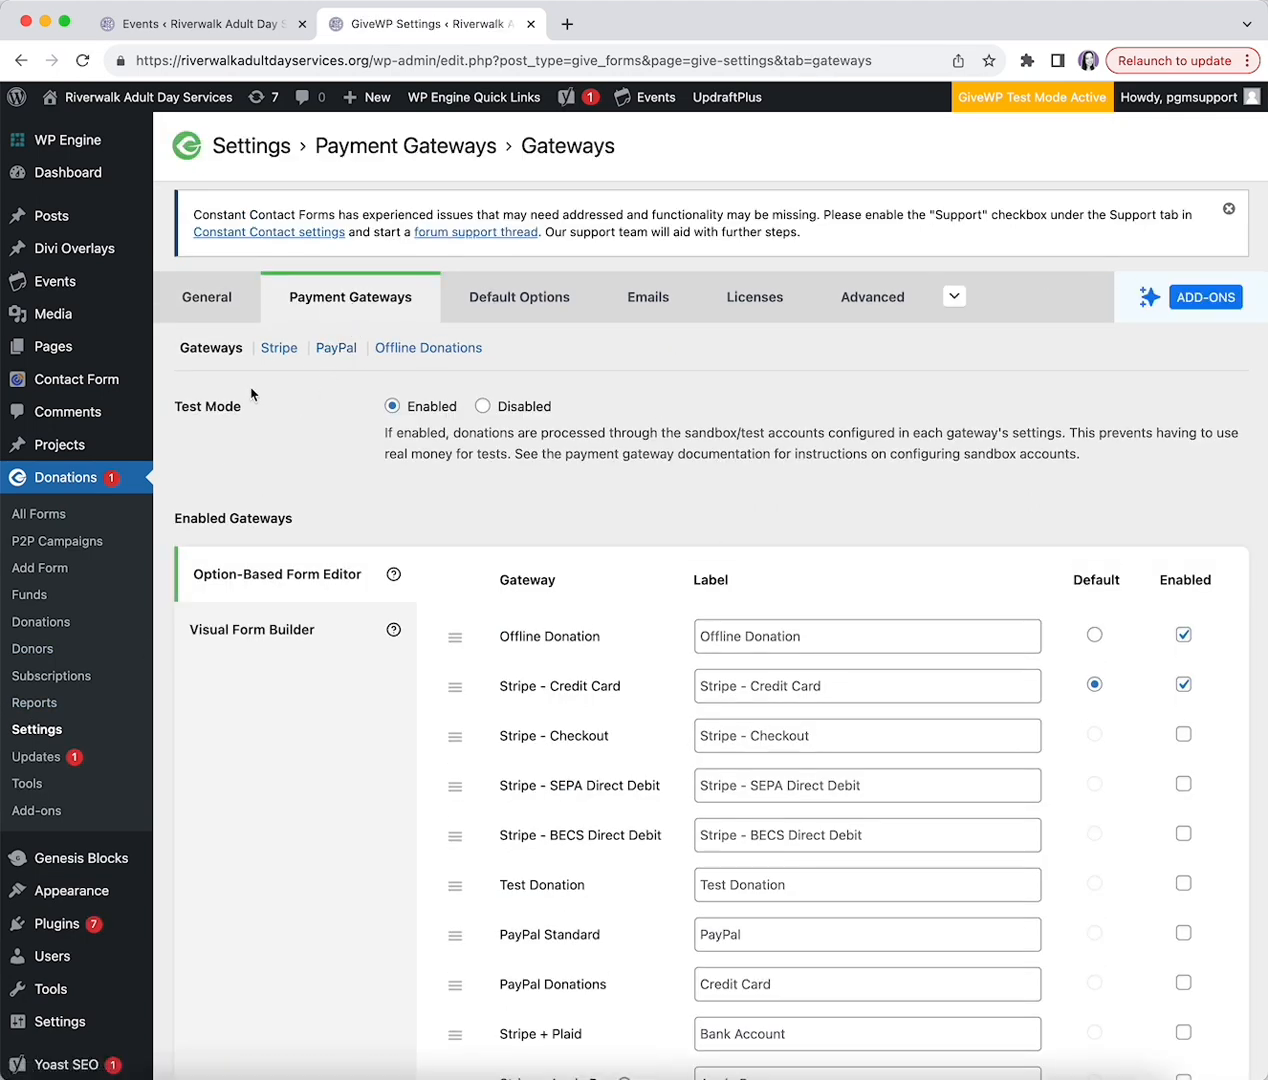
scroll(715, 652, down, 1)
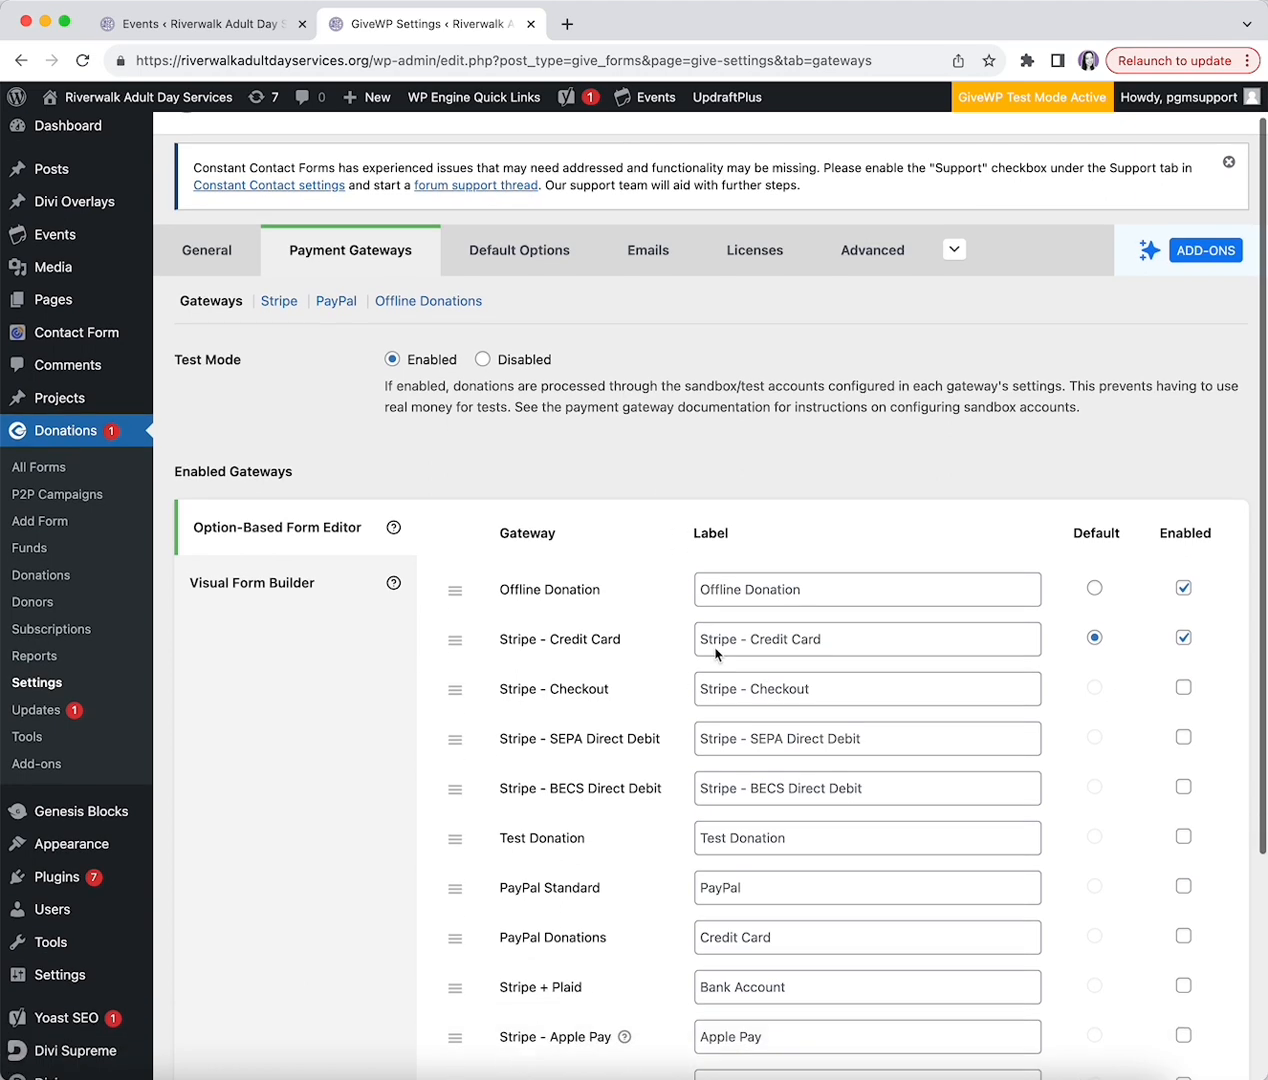
scroll(715, 652, down, 4)
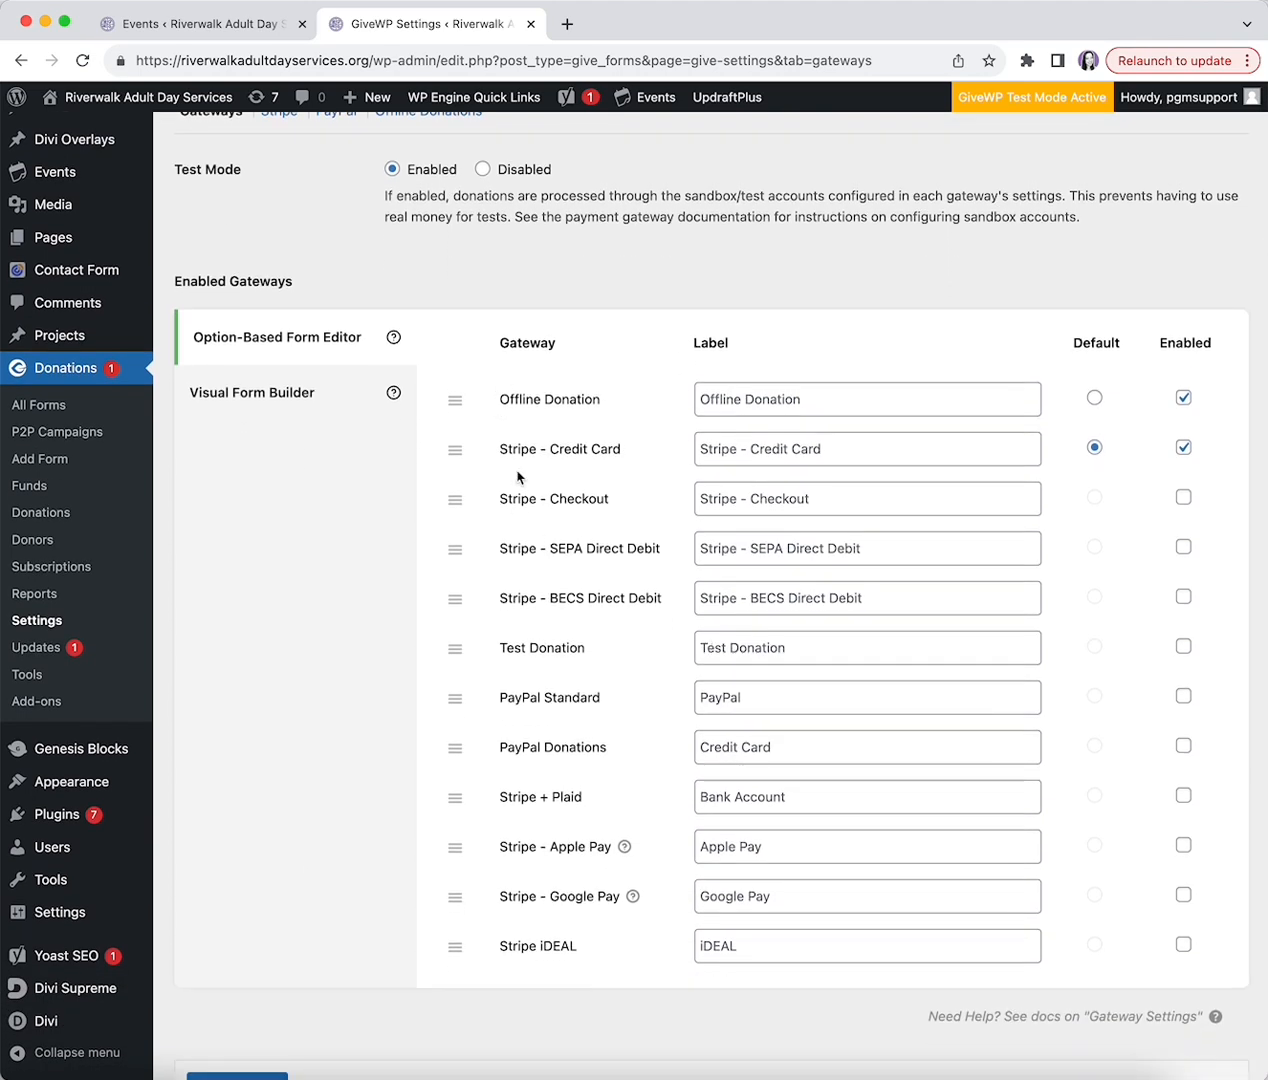
scroll(957, 415, up, 4)
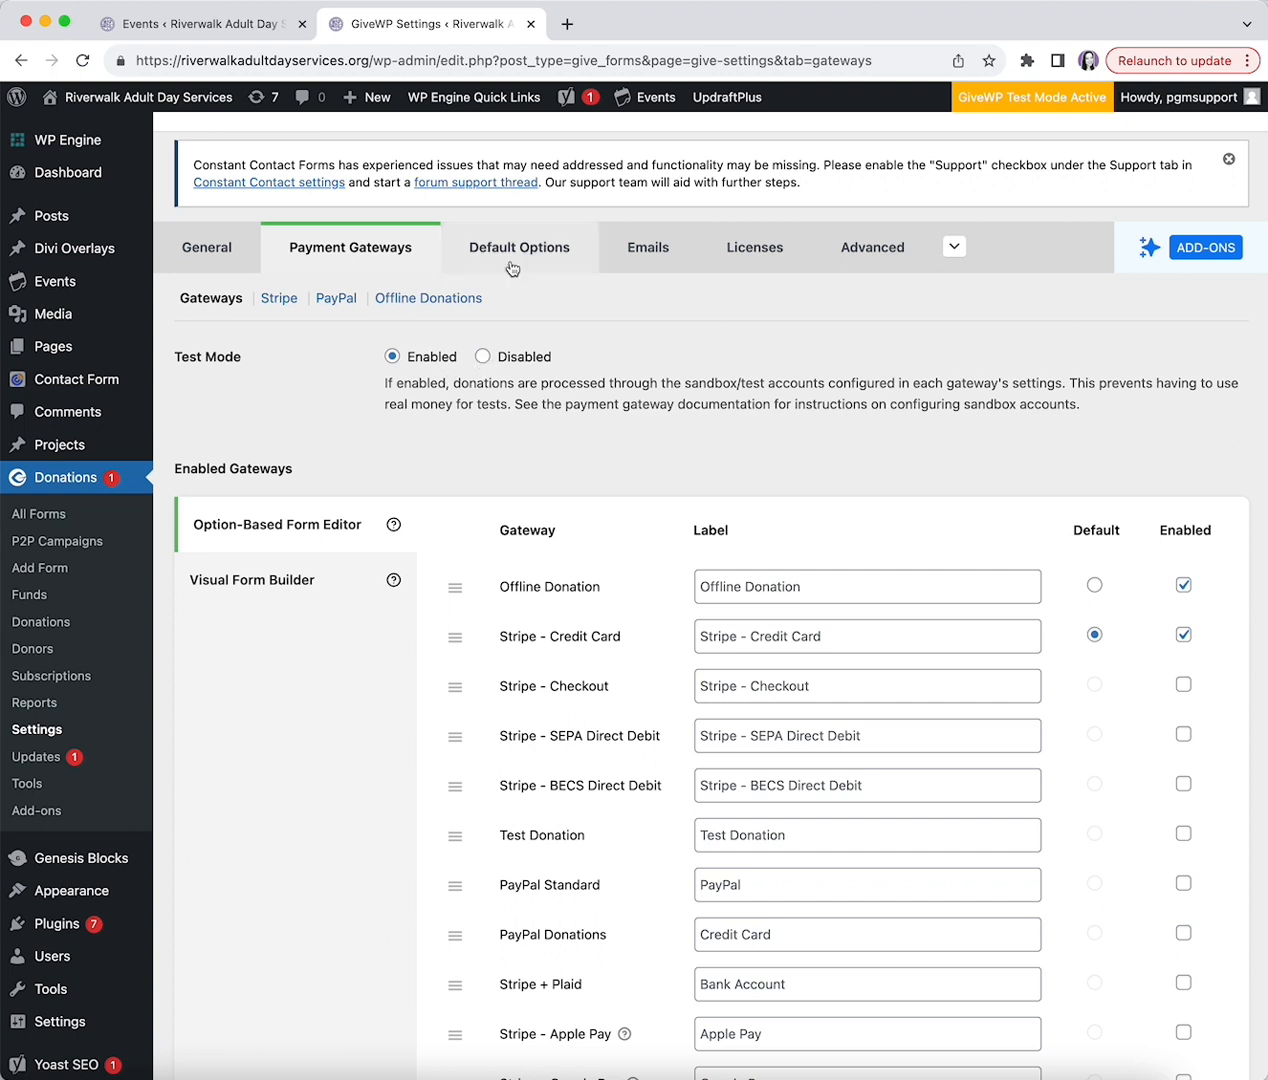
- Open the Donation Receipt email's settings under GiveWP Emails
click(617, 253)
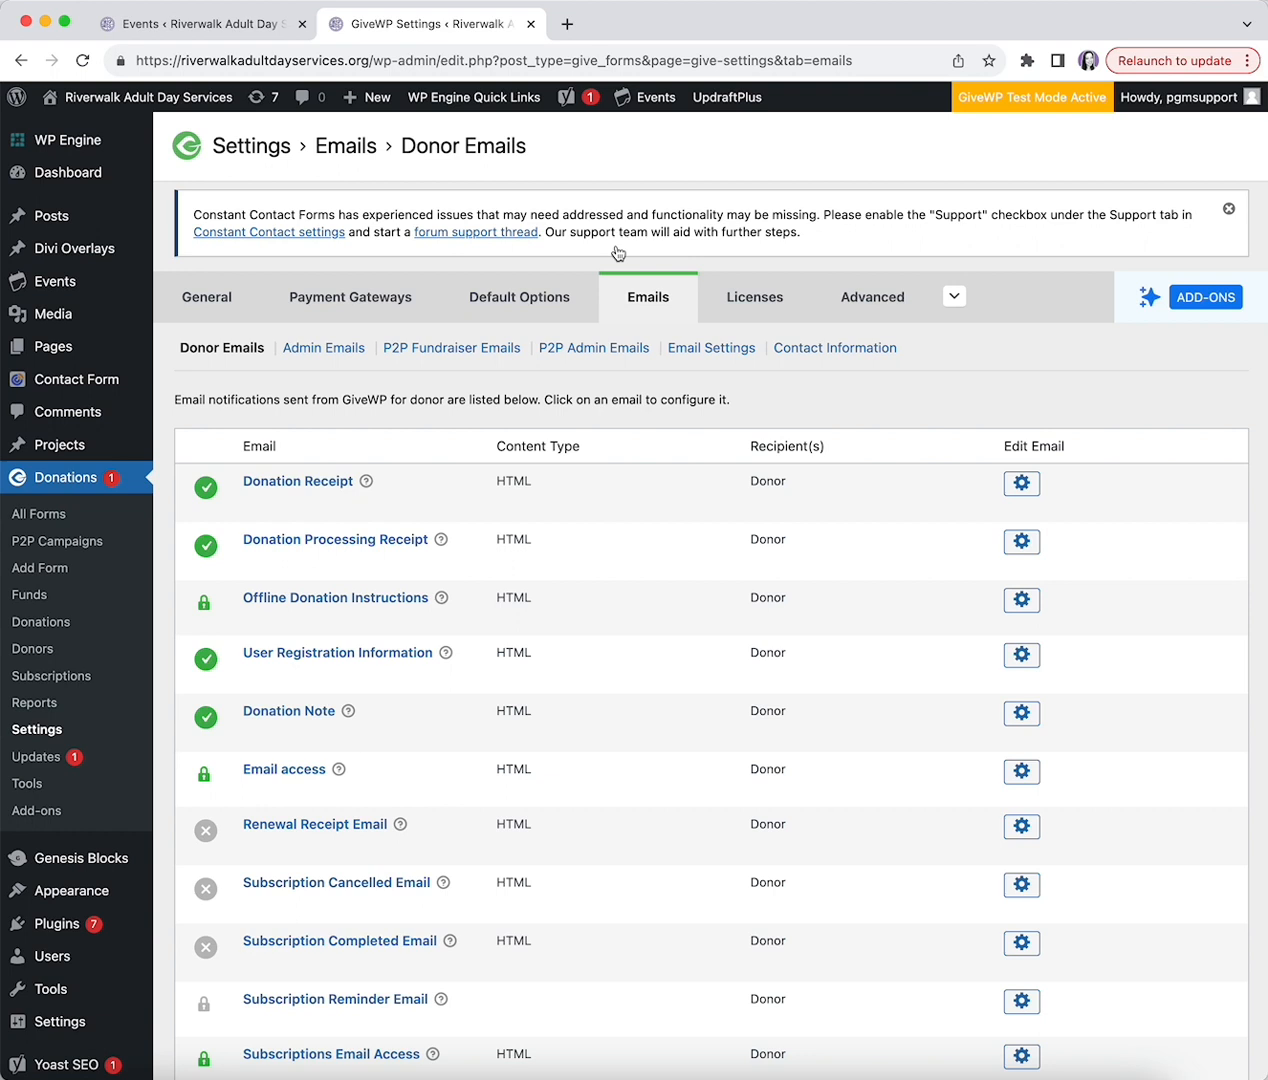
mouse_move(290, 504)
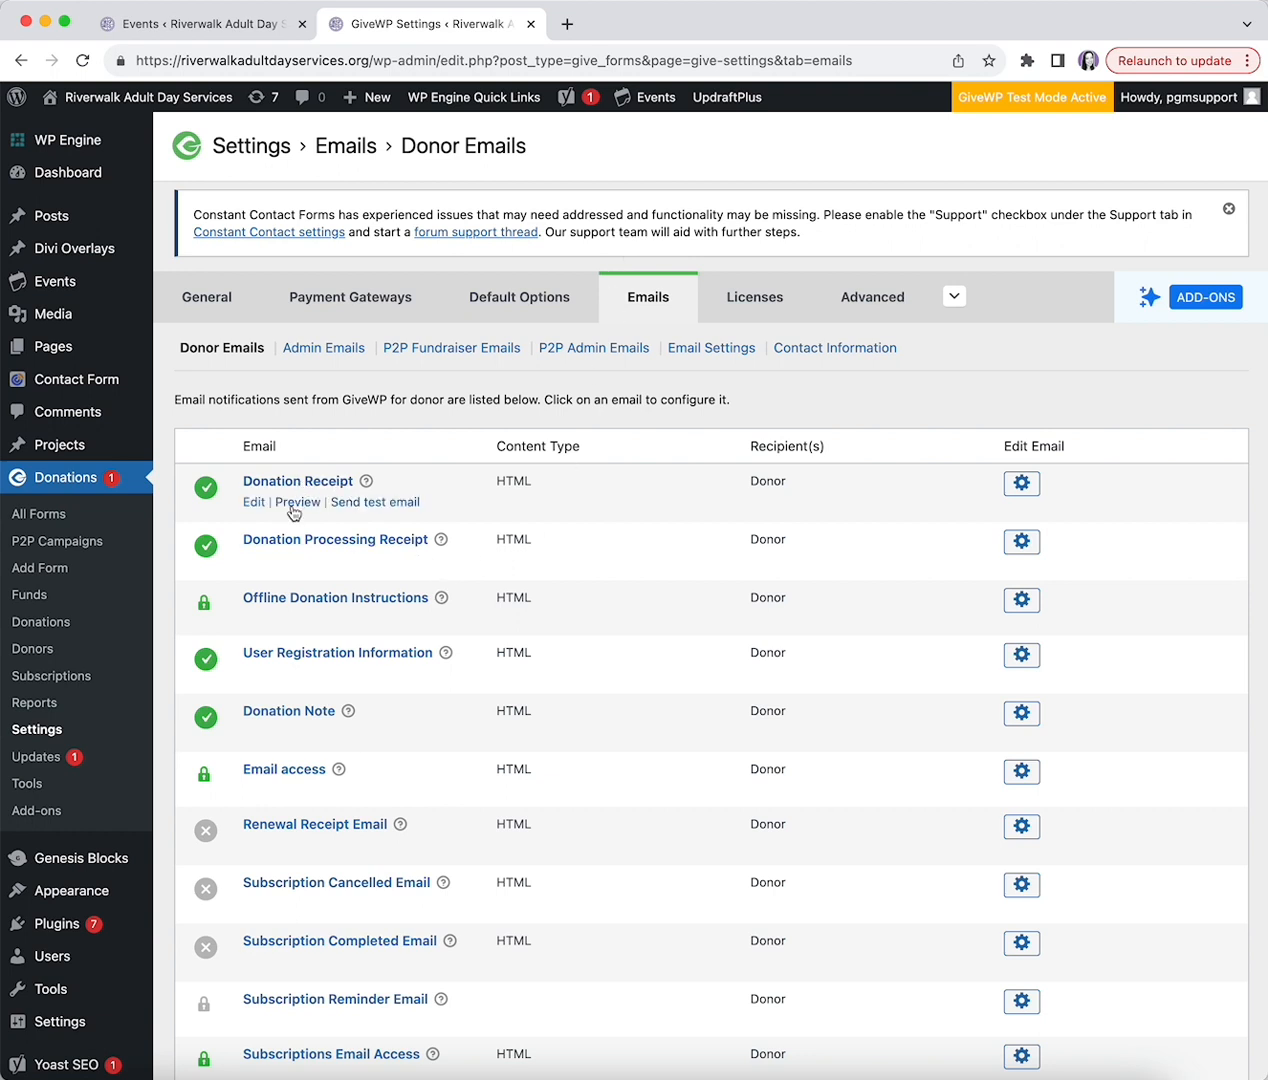
click(256, 503)
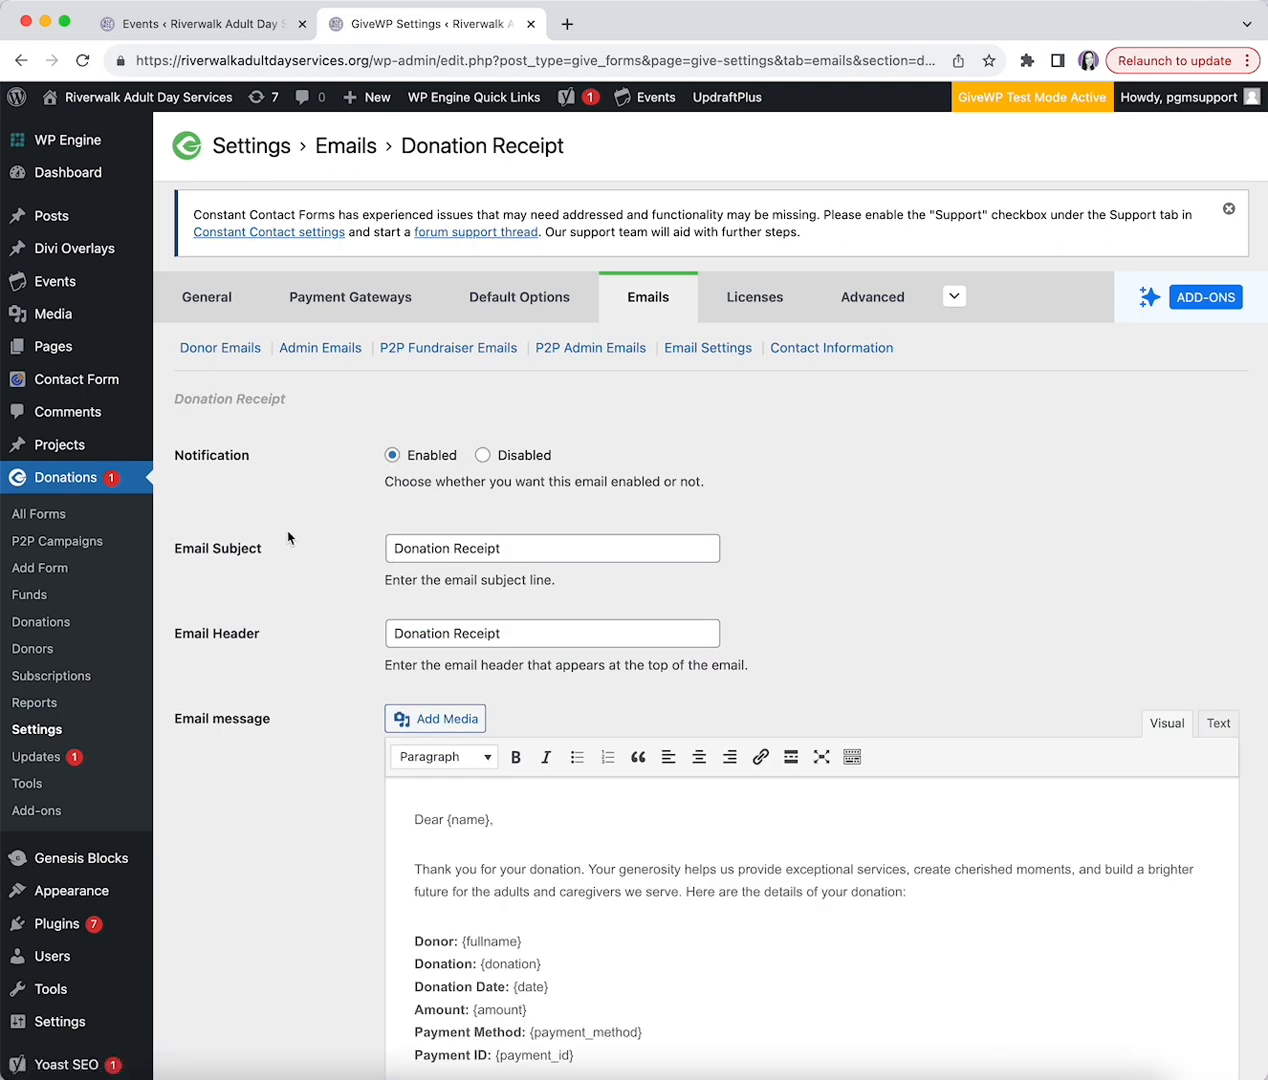
- Review the receipt's subject, header and message, then switch to the Admin Emails list
scroll(288, 538, down, 3)
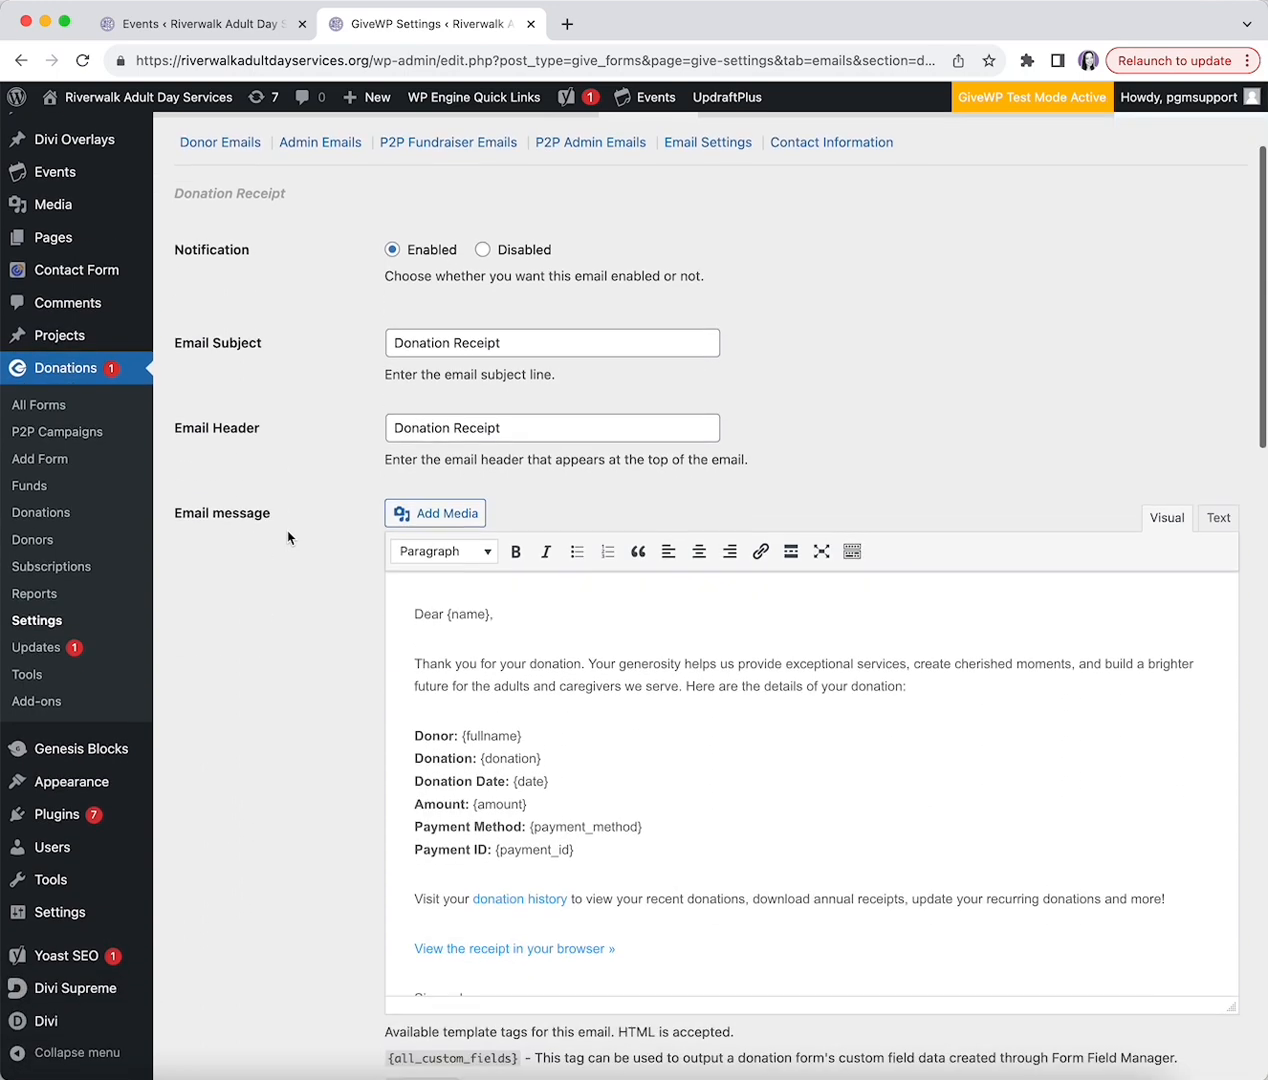
scroll(490, 688, down, 3)
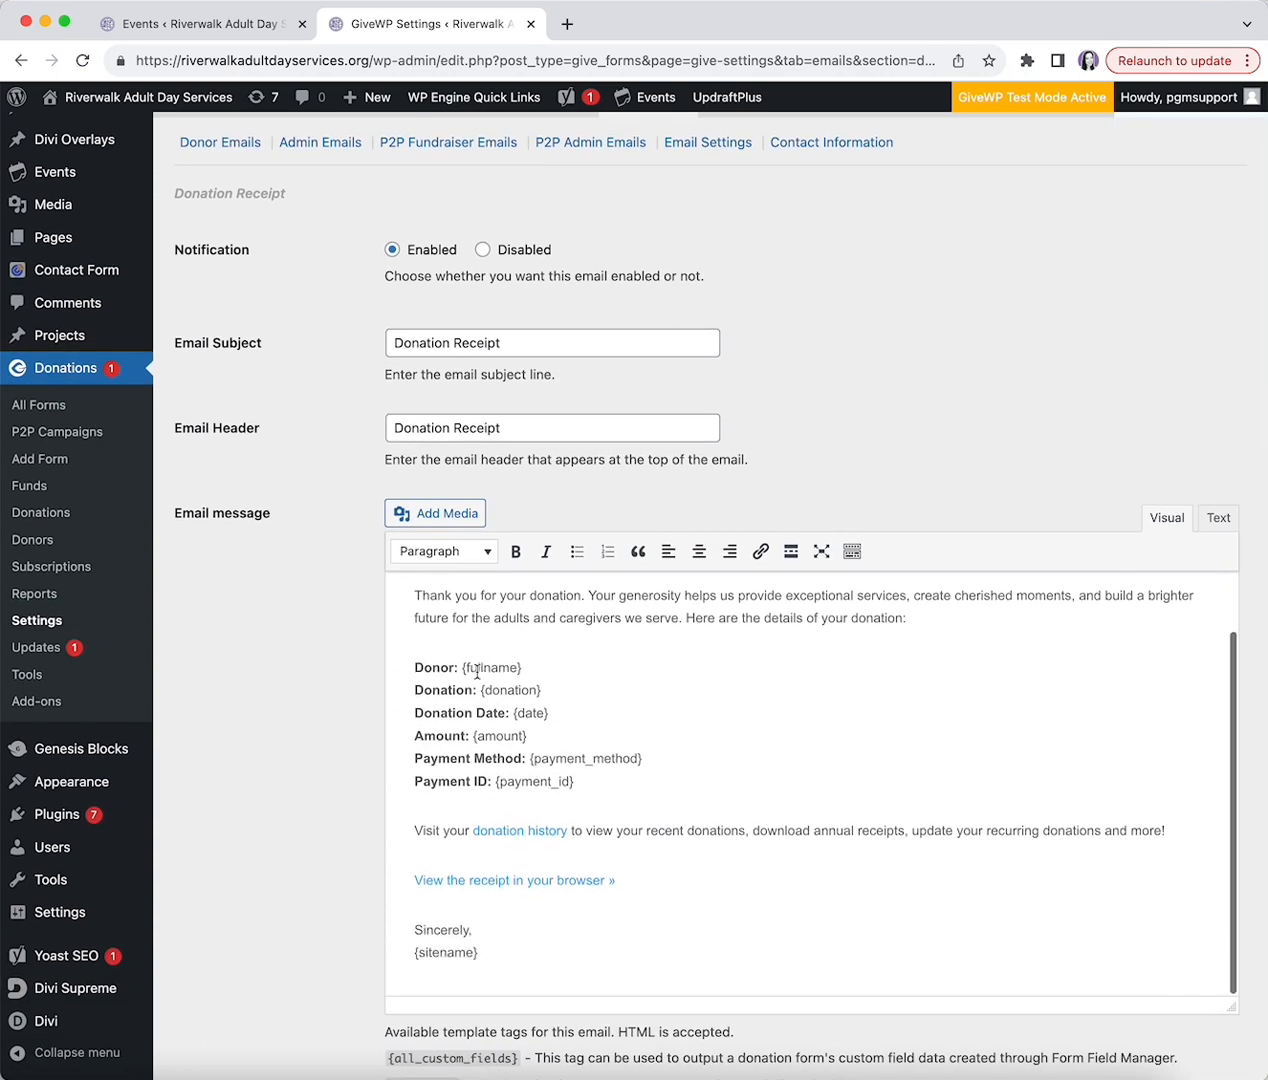
scroll(349, 681, down, 2)
scroll(348, 676, up, 5)
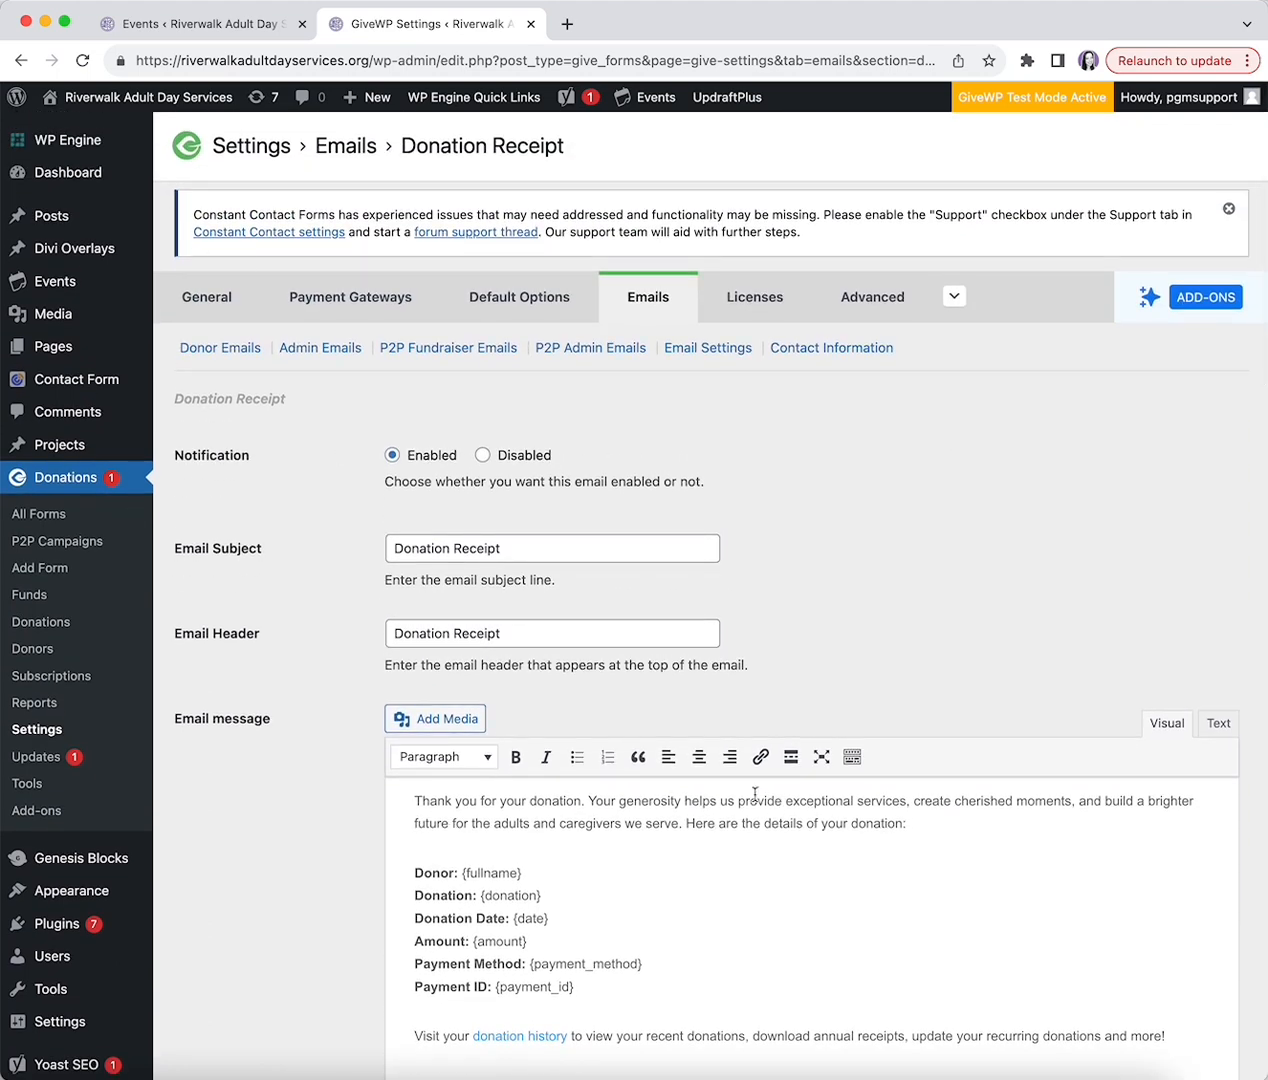
click(325, 349)
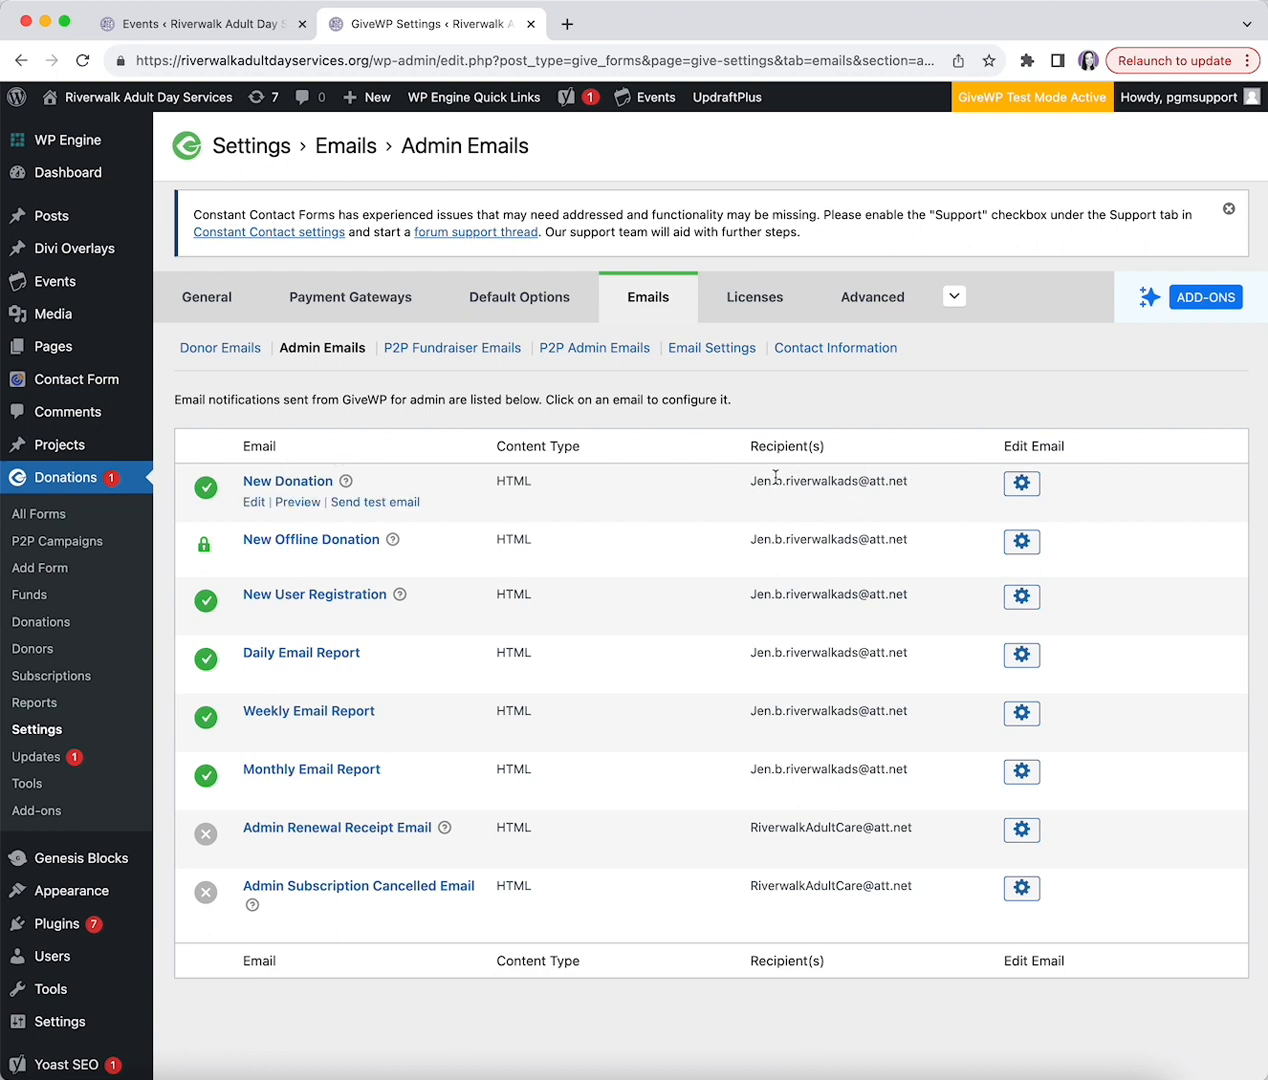
- Check the New Donation admin email's recipient address and save its settings
click(1021, 483)
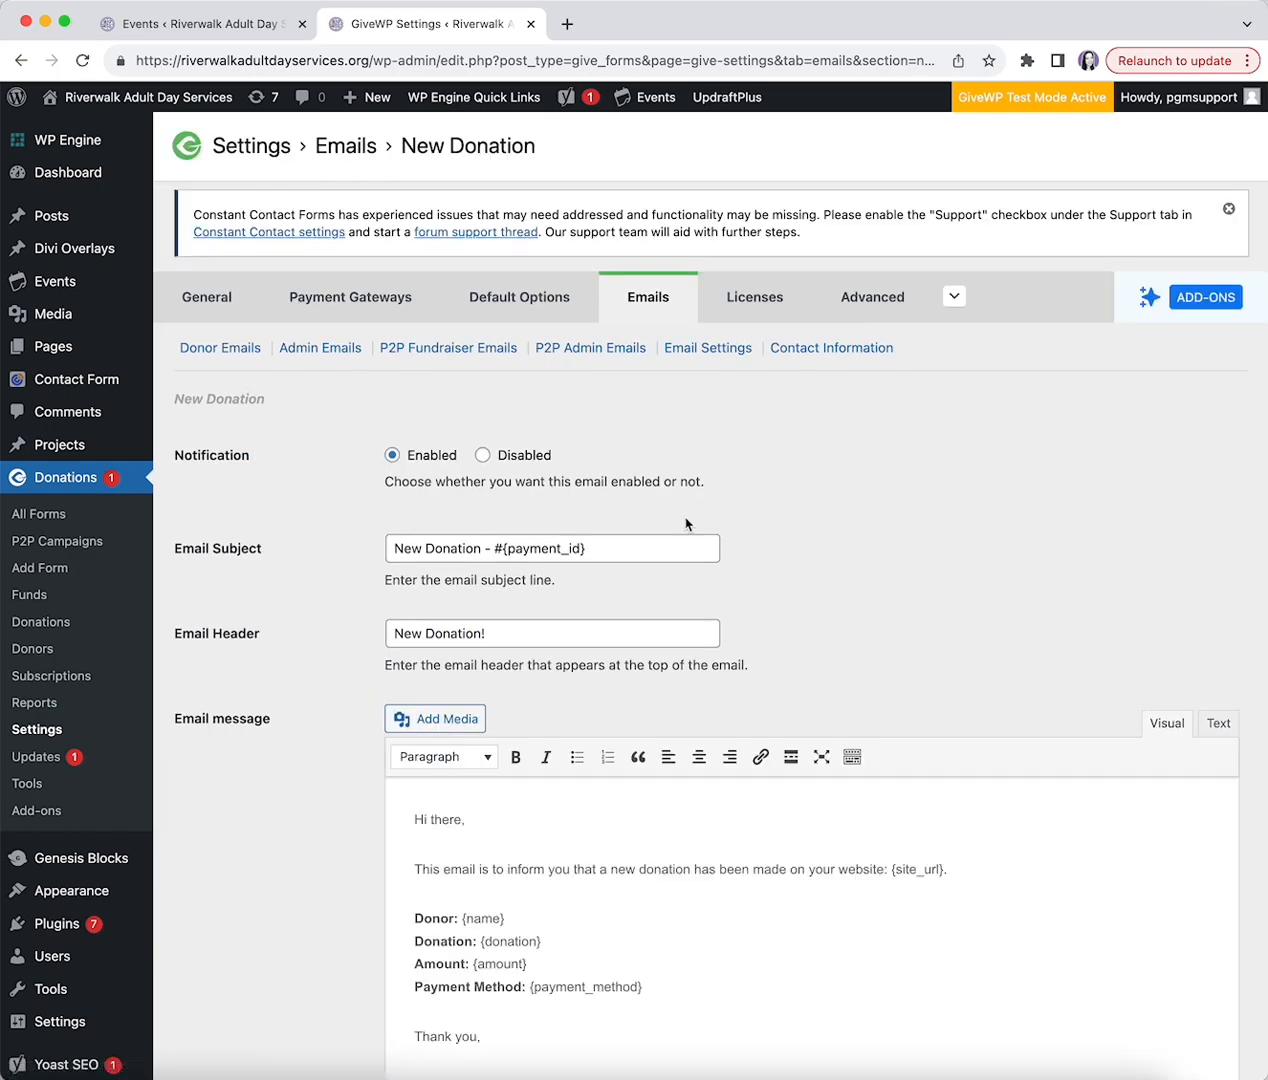
scroll(685, 522, down, 15)
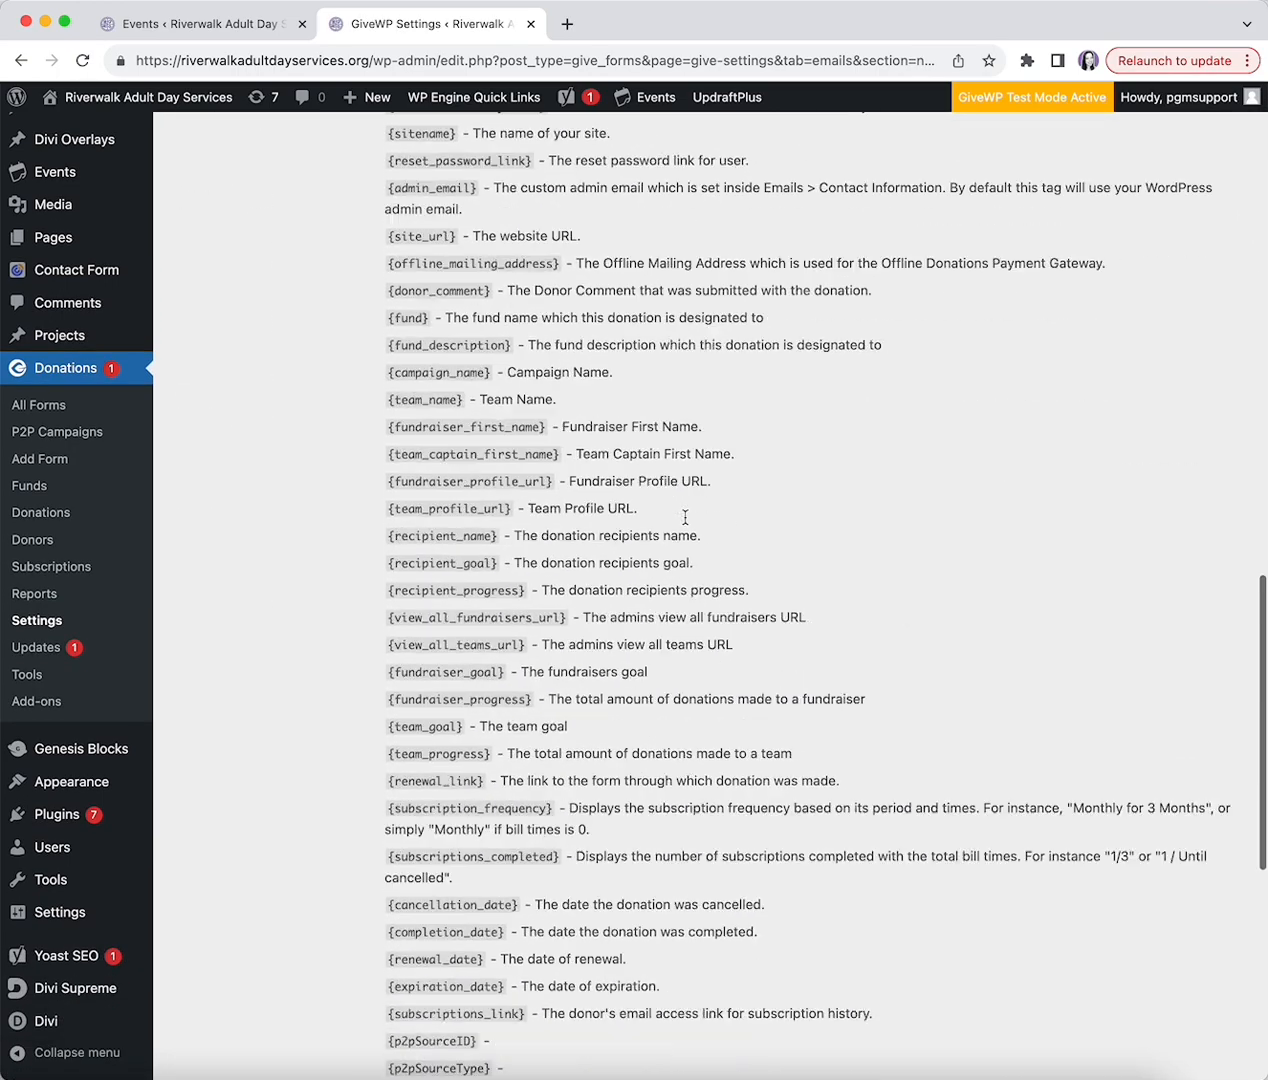
scroll(685, 517, down, 10)
click(613, 718)
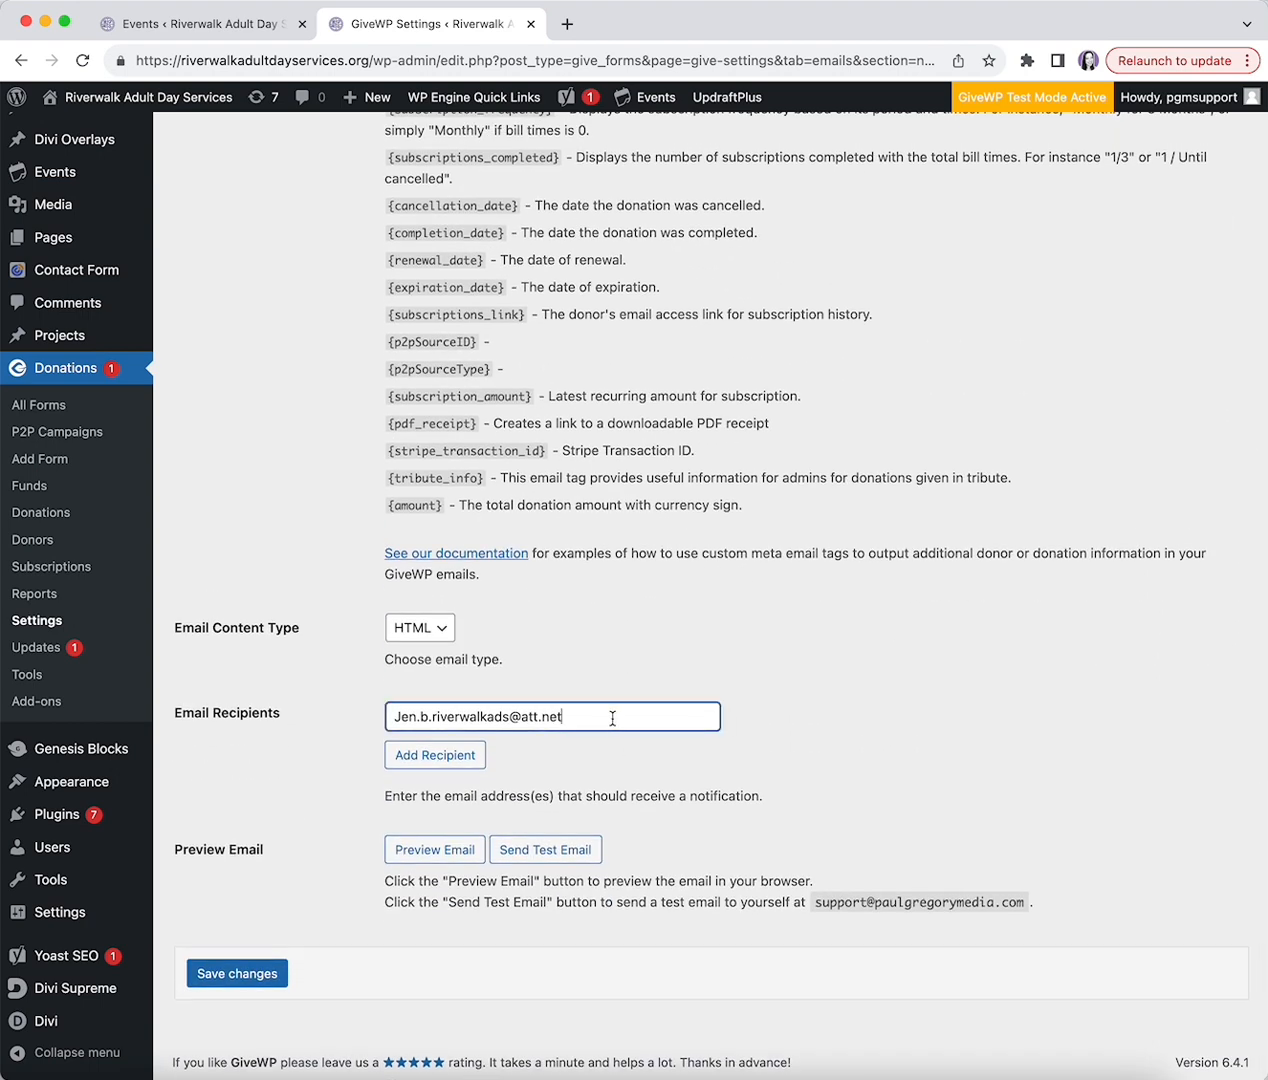
click(272, 970)
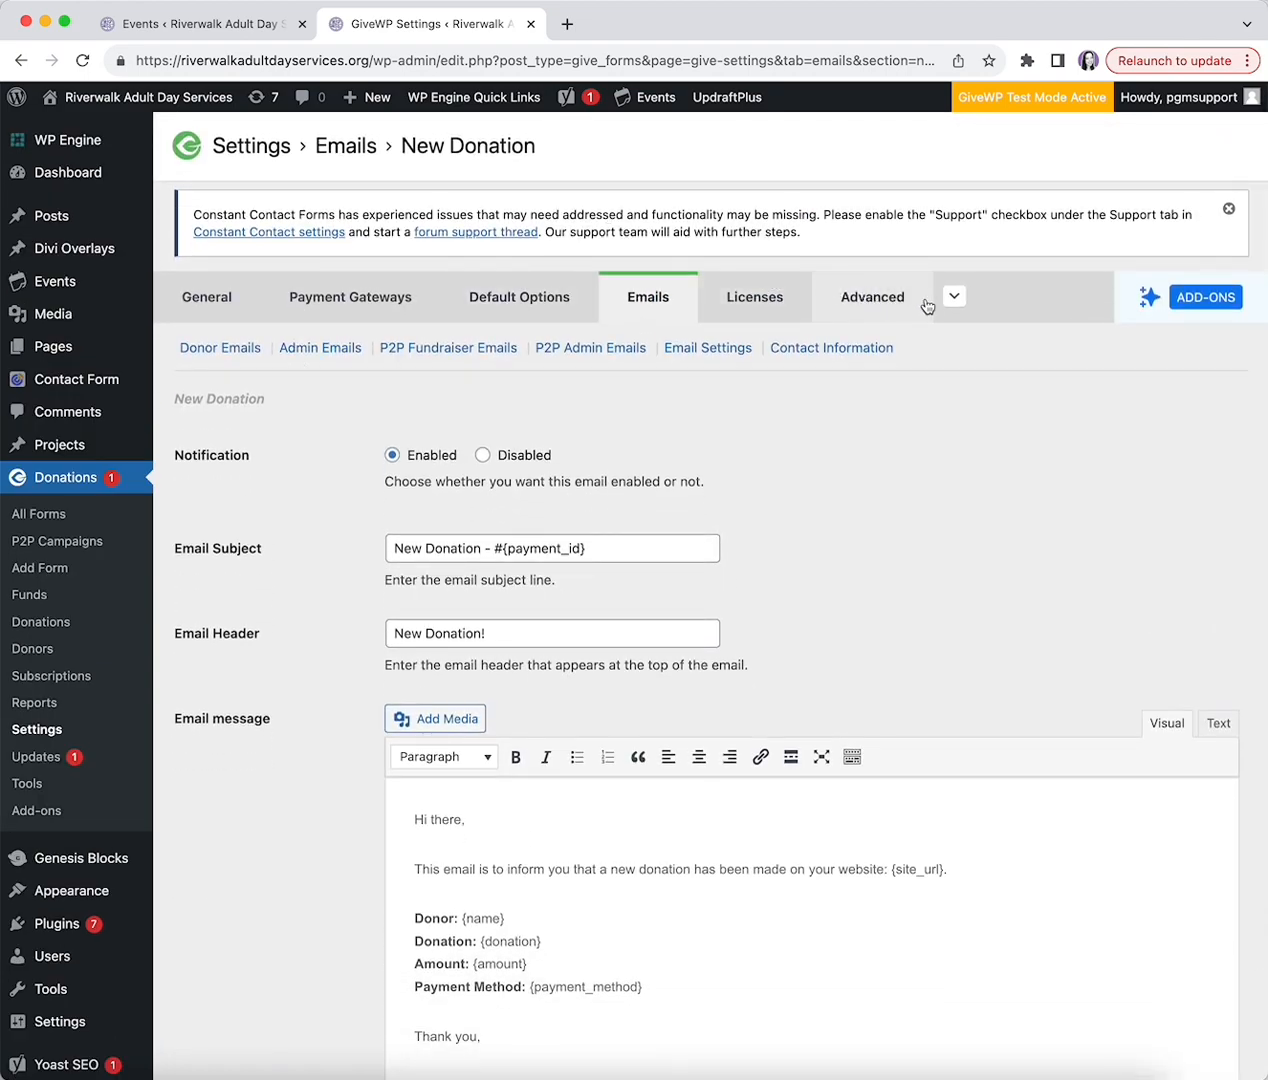
- Open GiveWP's Licenses settings to review the active license and Give - Webhooks 1.0.3 add-on
click(952, 298)
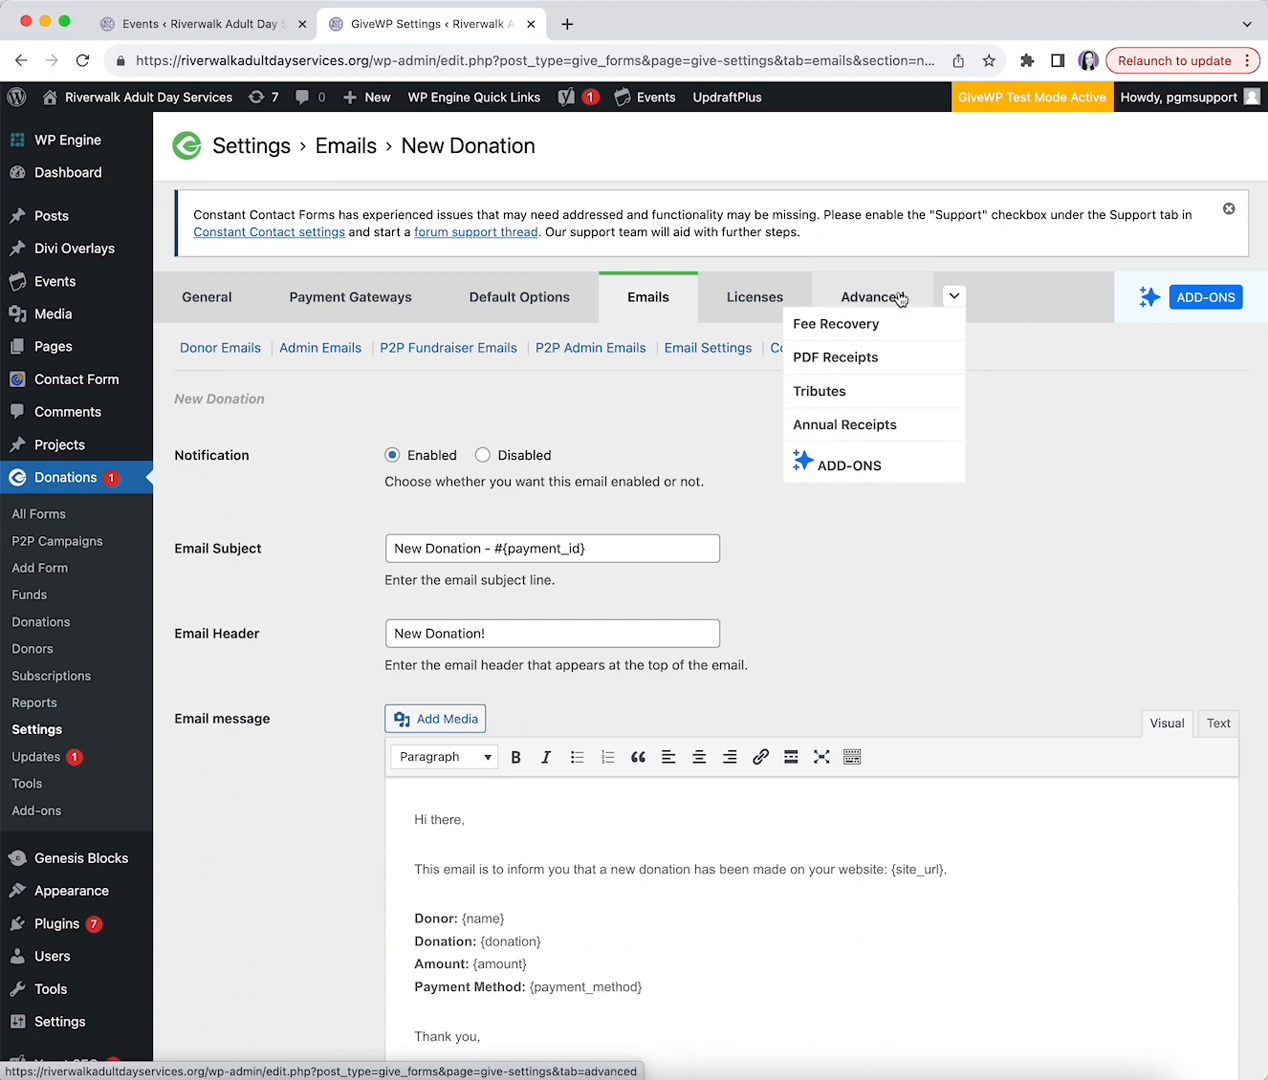
click(730, 297)
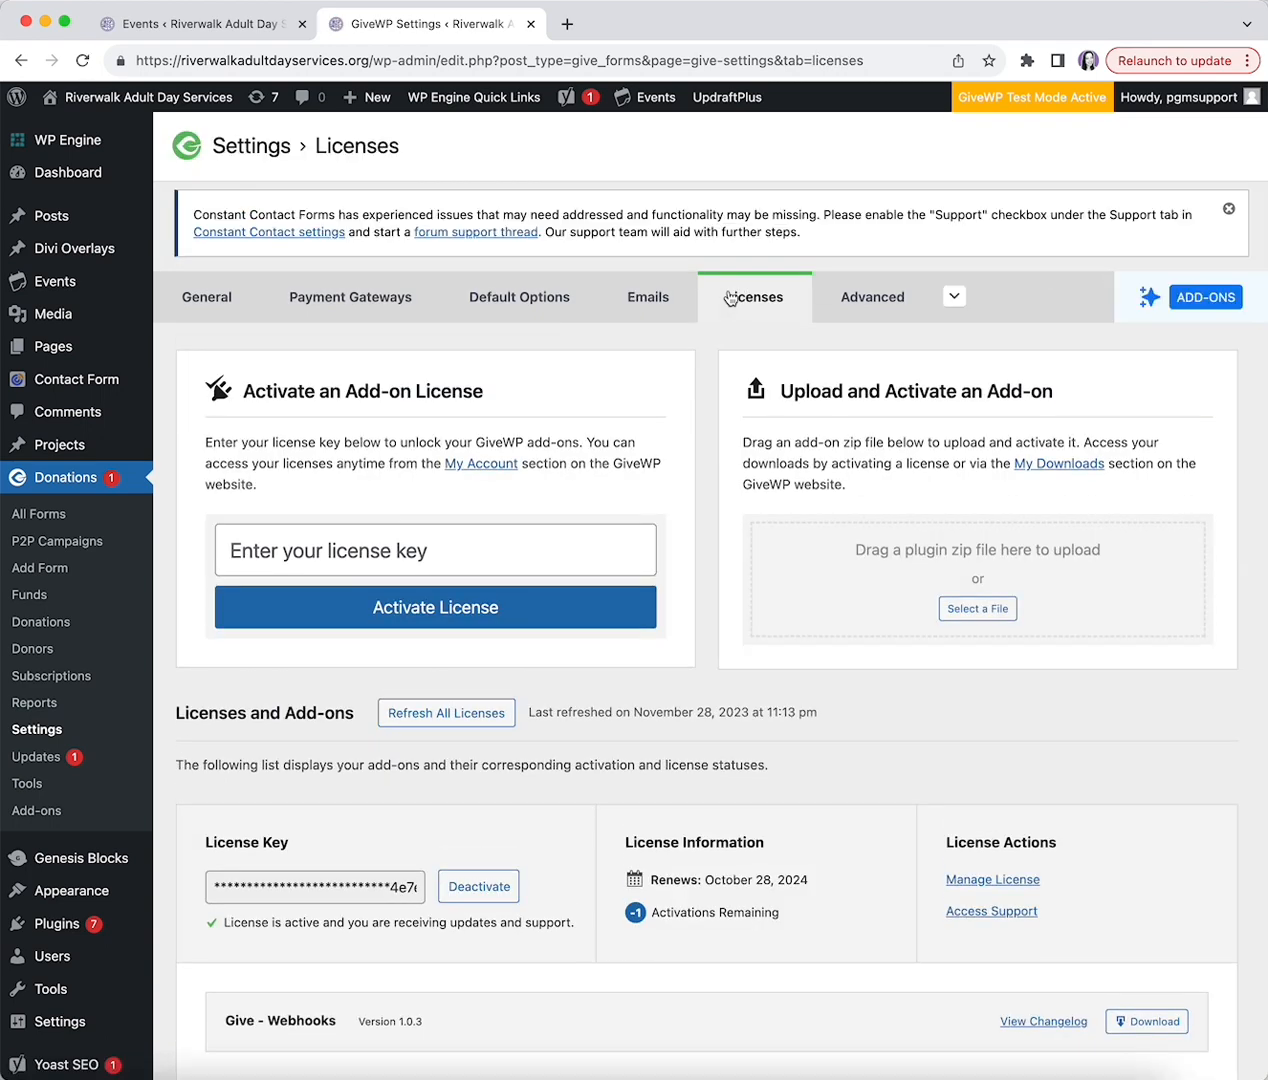
scroll(750, 399, down, 5)
scroll(697, 415, up, 5)
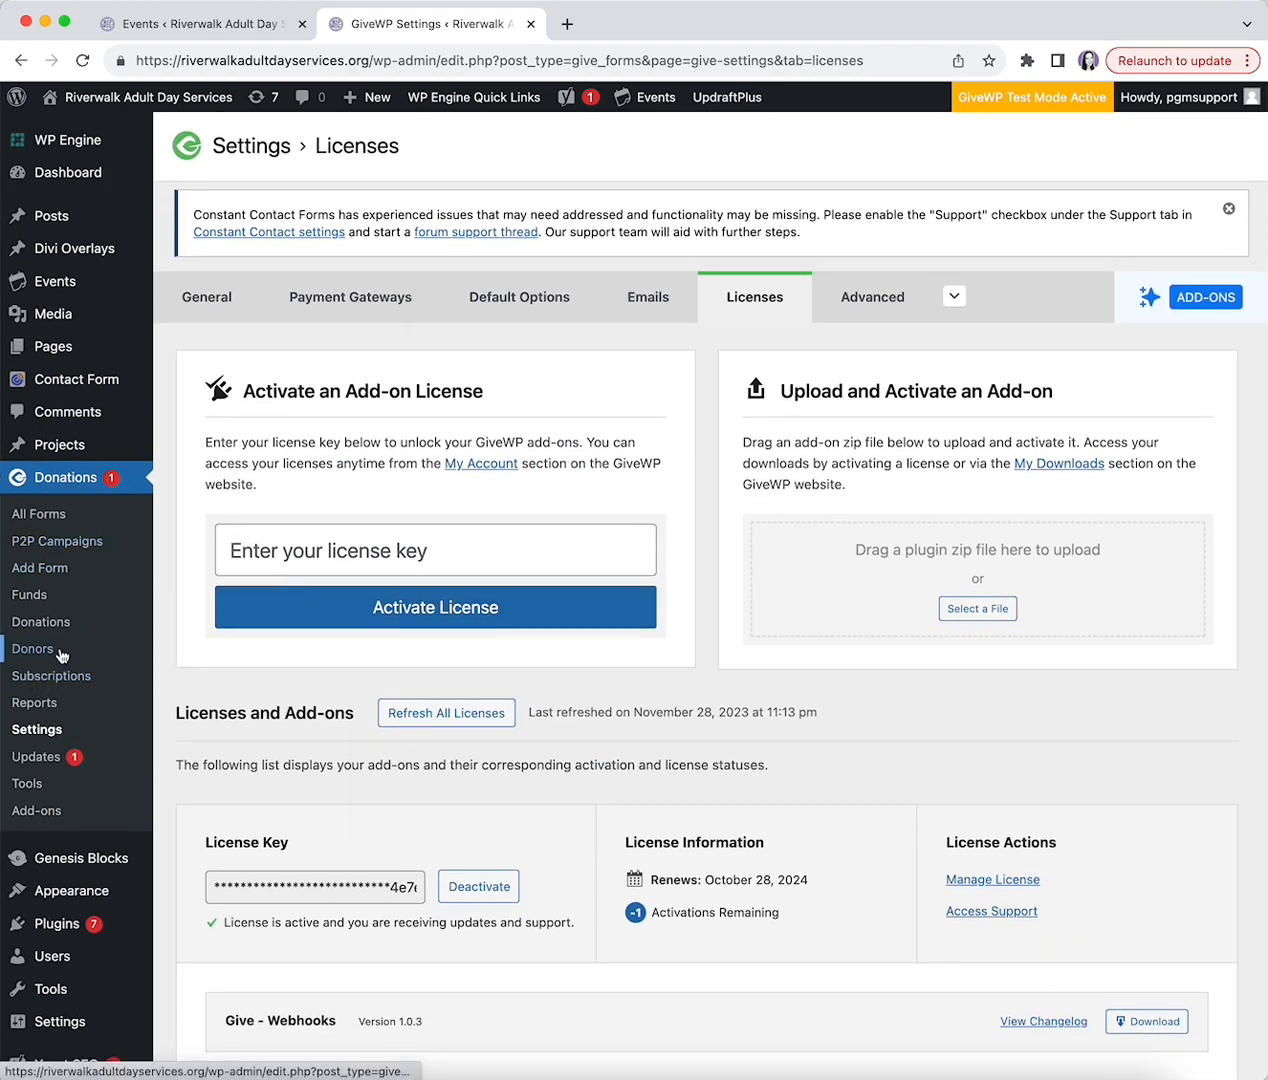
- Open the GiveWP donation Reports page
click(38, 703)
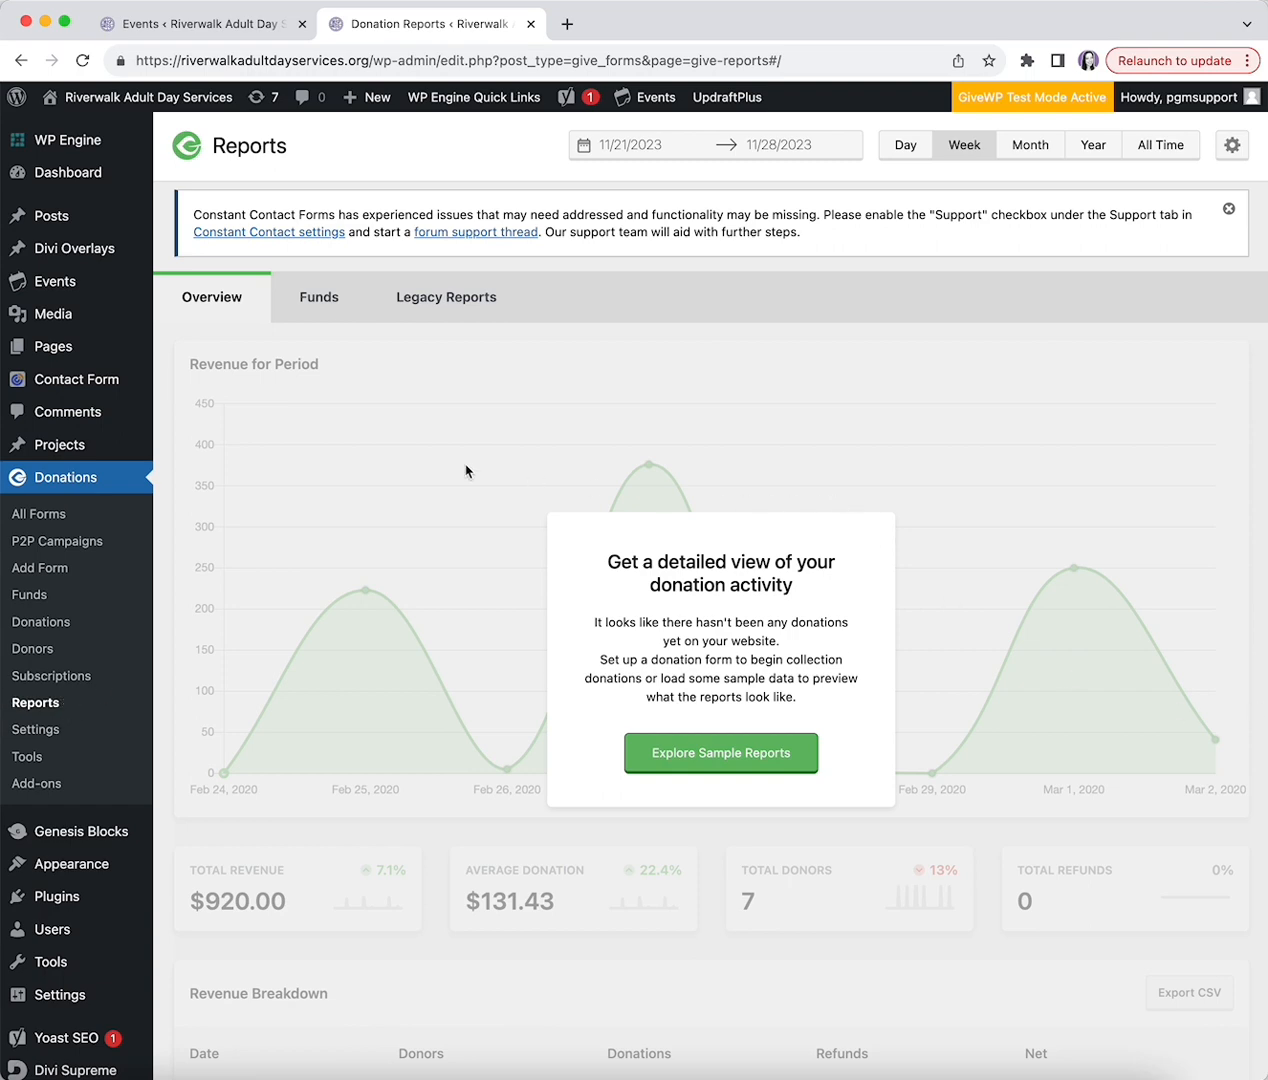
scroll(513, 473, down, 3)
scroll(513, 473, down, 10)
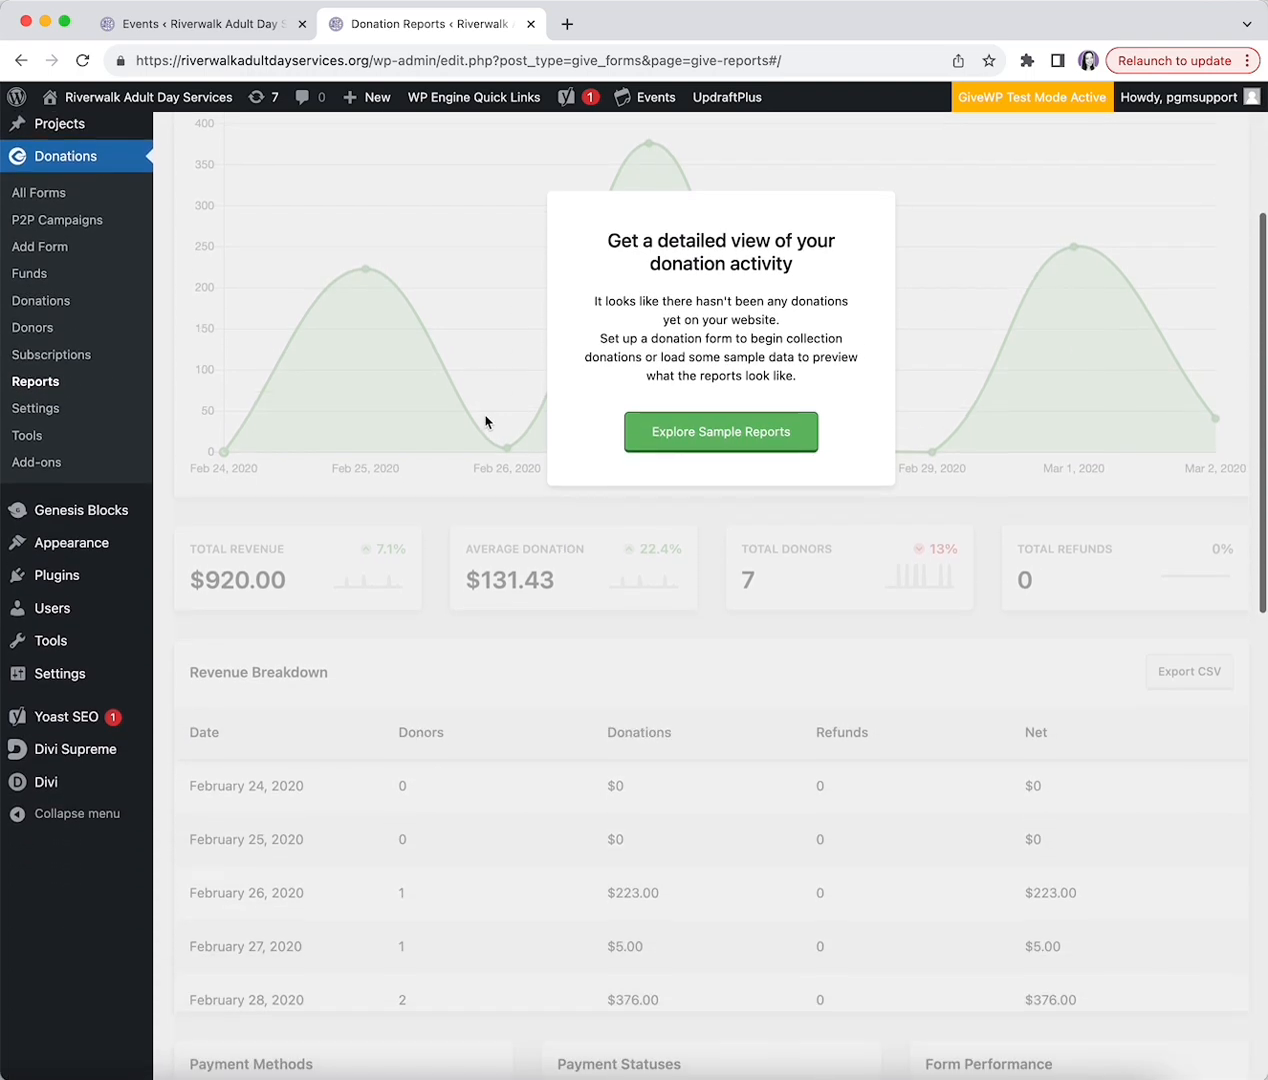
scroll(496, 390, up, 12)
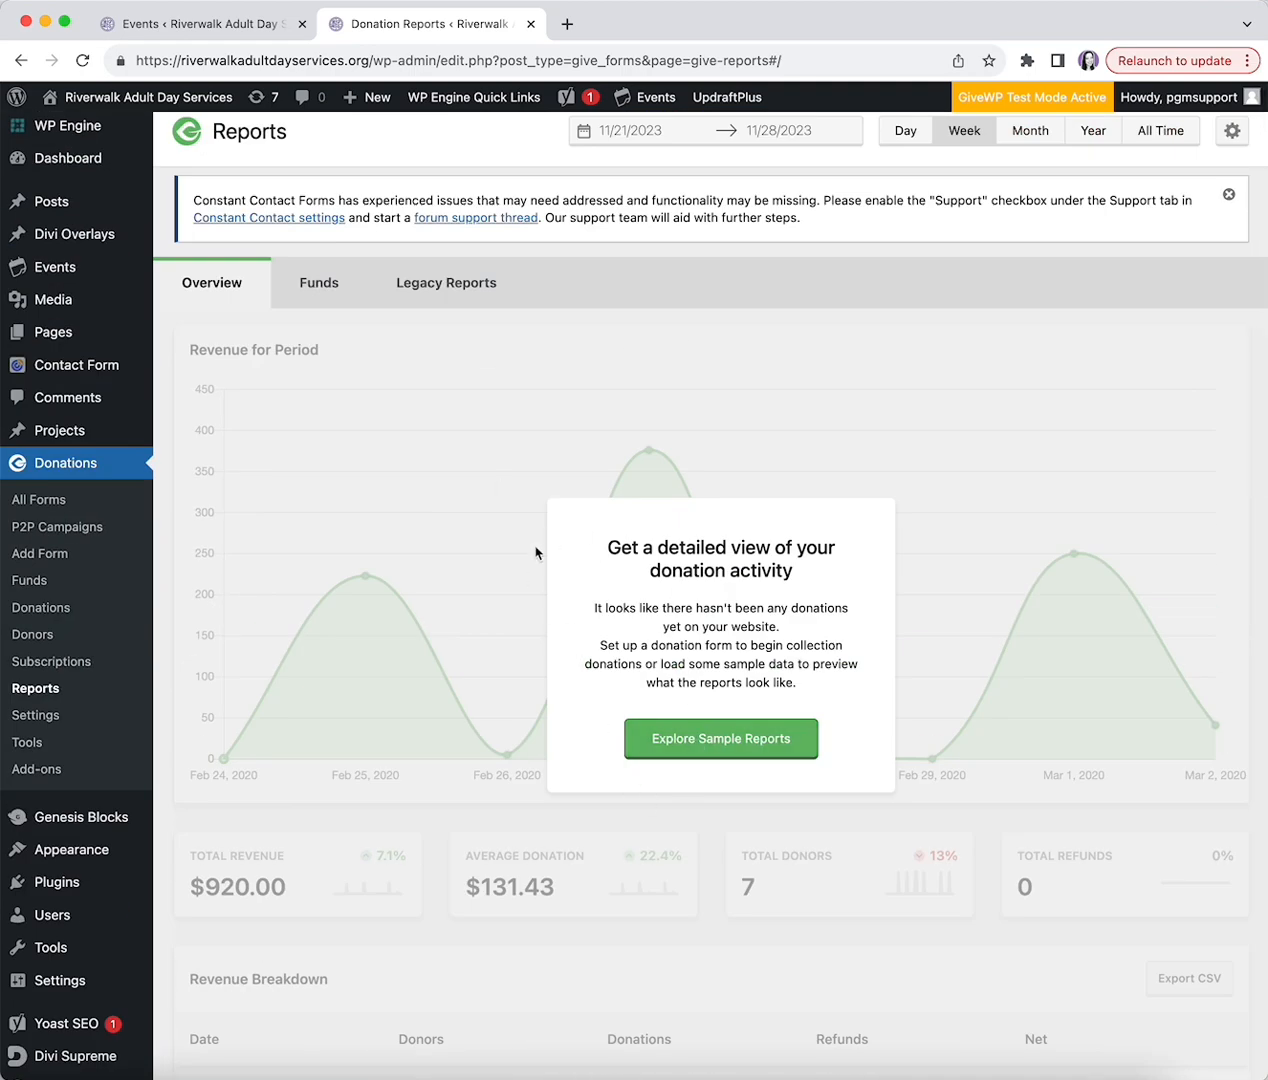
- Load sample reports ($920.00 revenue, 7 donors, $131.43 average), review the charts, then return to Dashboard
click(697, 741)
scroll(751, 754, down, 1)
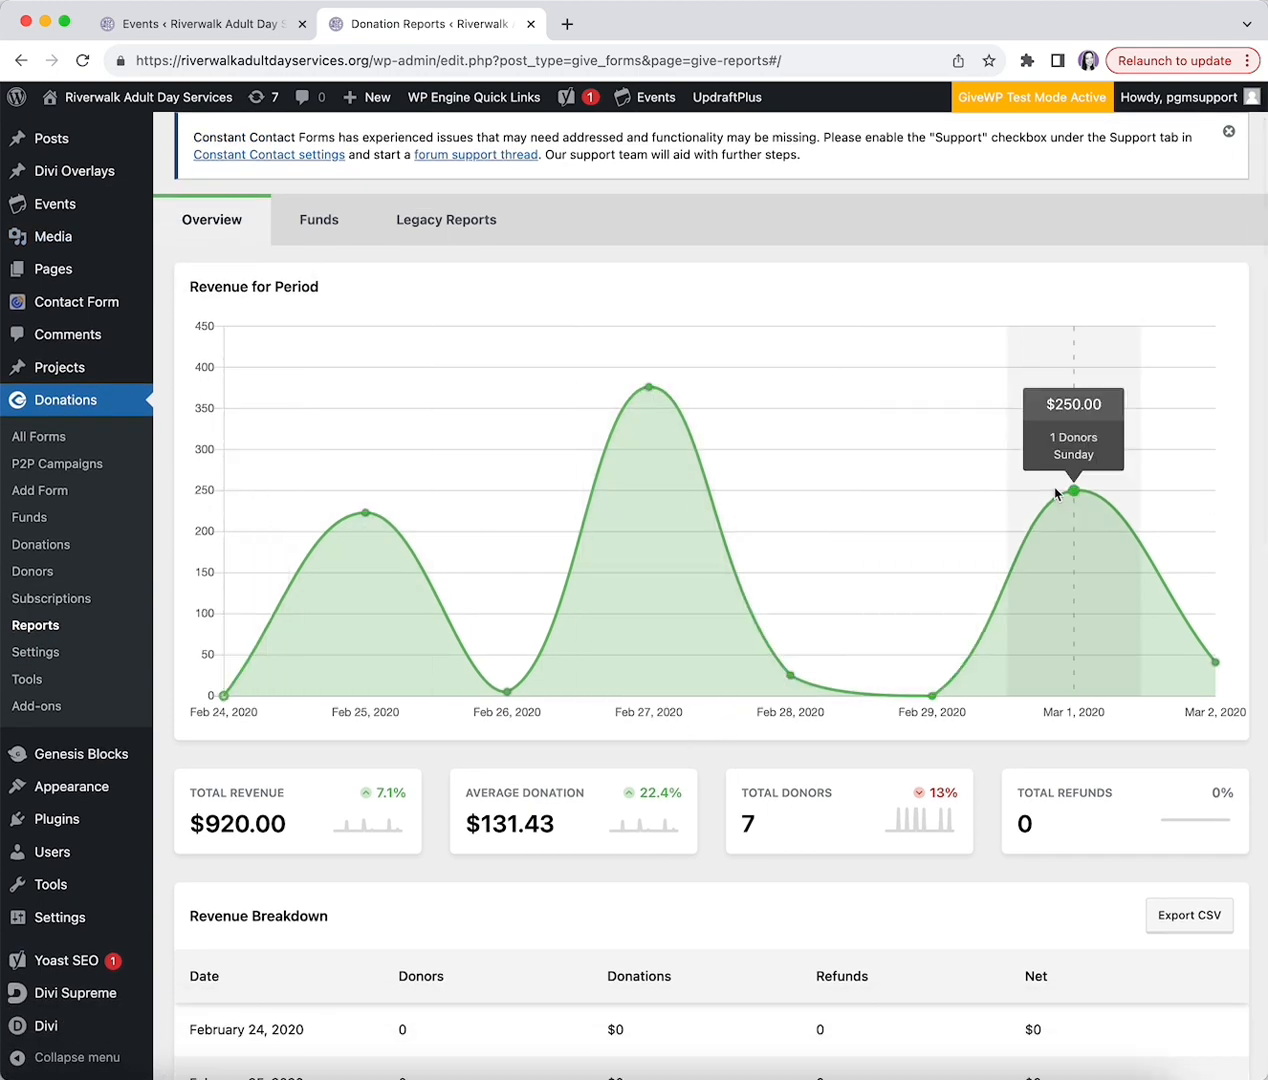
scroll(495, 795, down, 5)
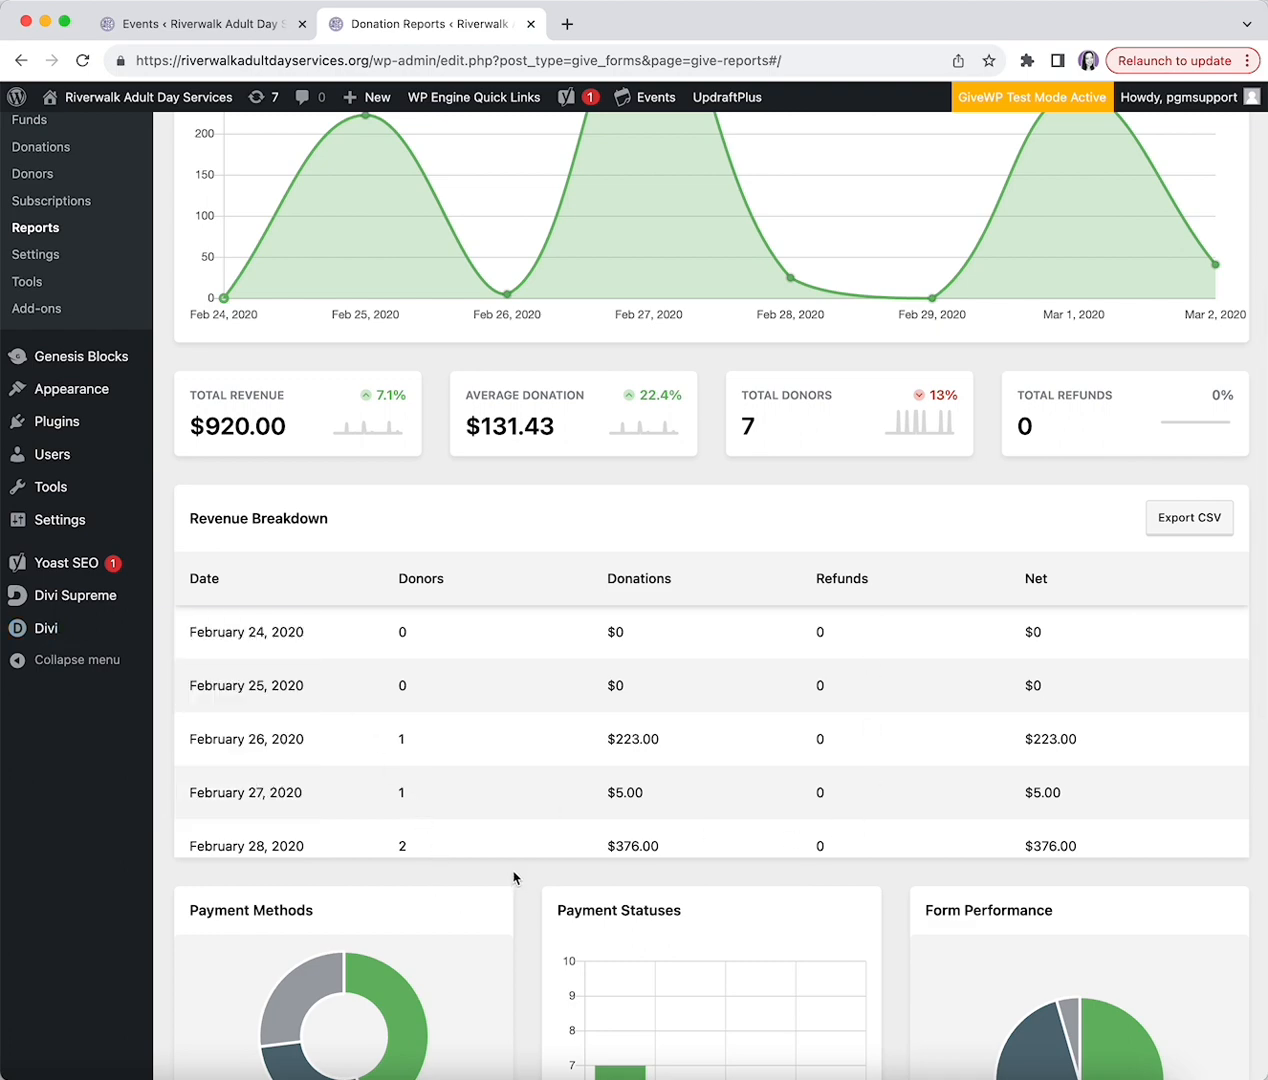
scroll(512, 877, down, 3)
scroll(554, 753, down, 3)
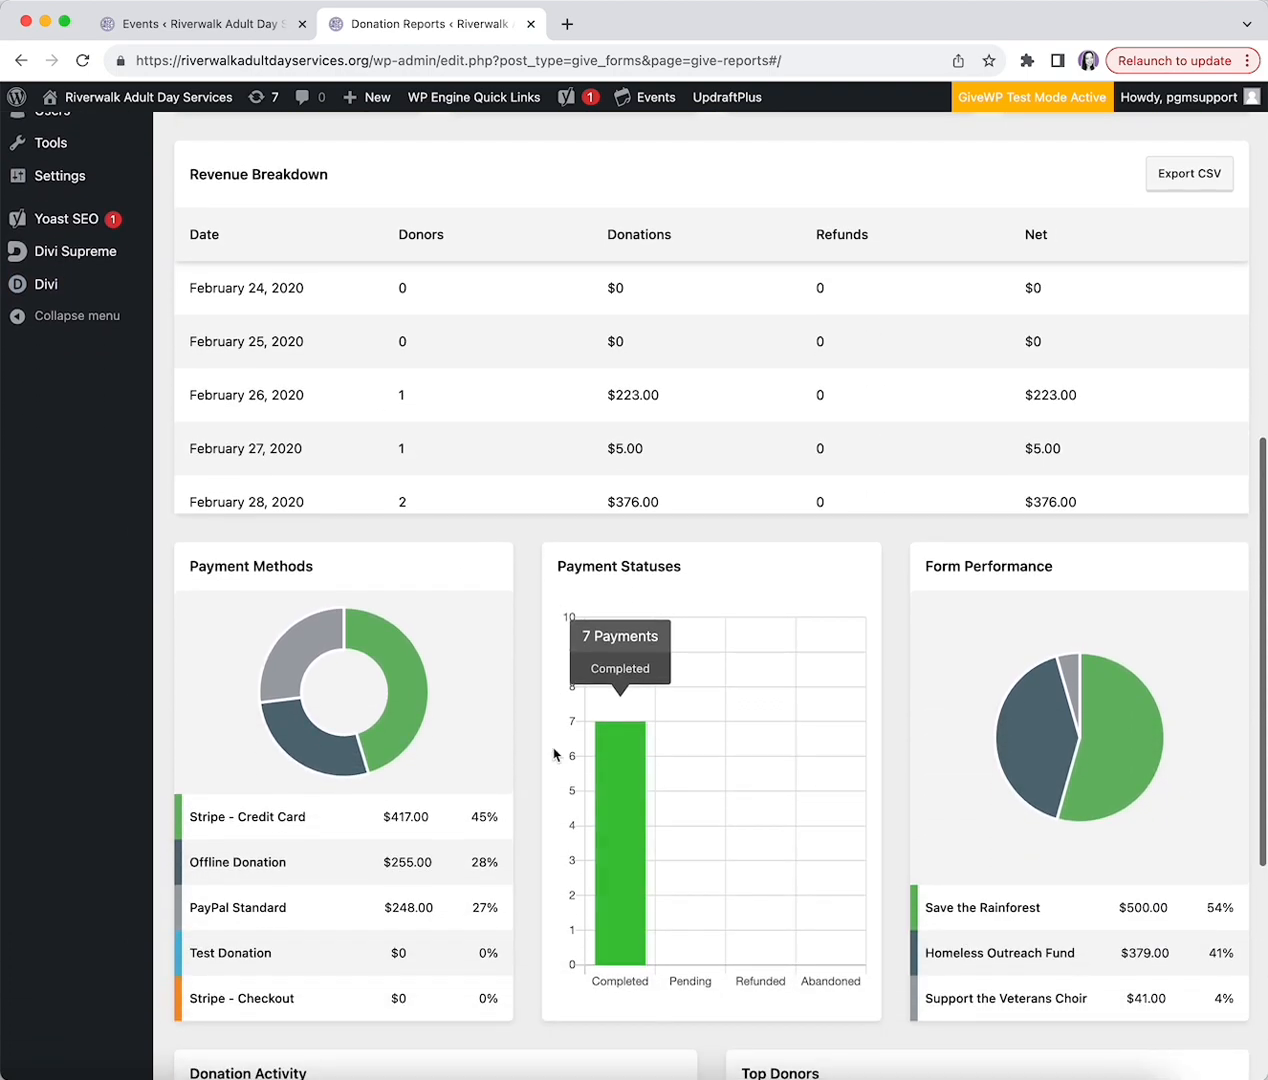
scroll(554, 753, down, 5)
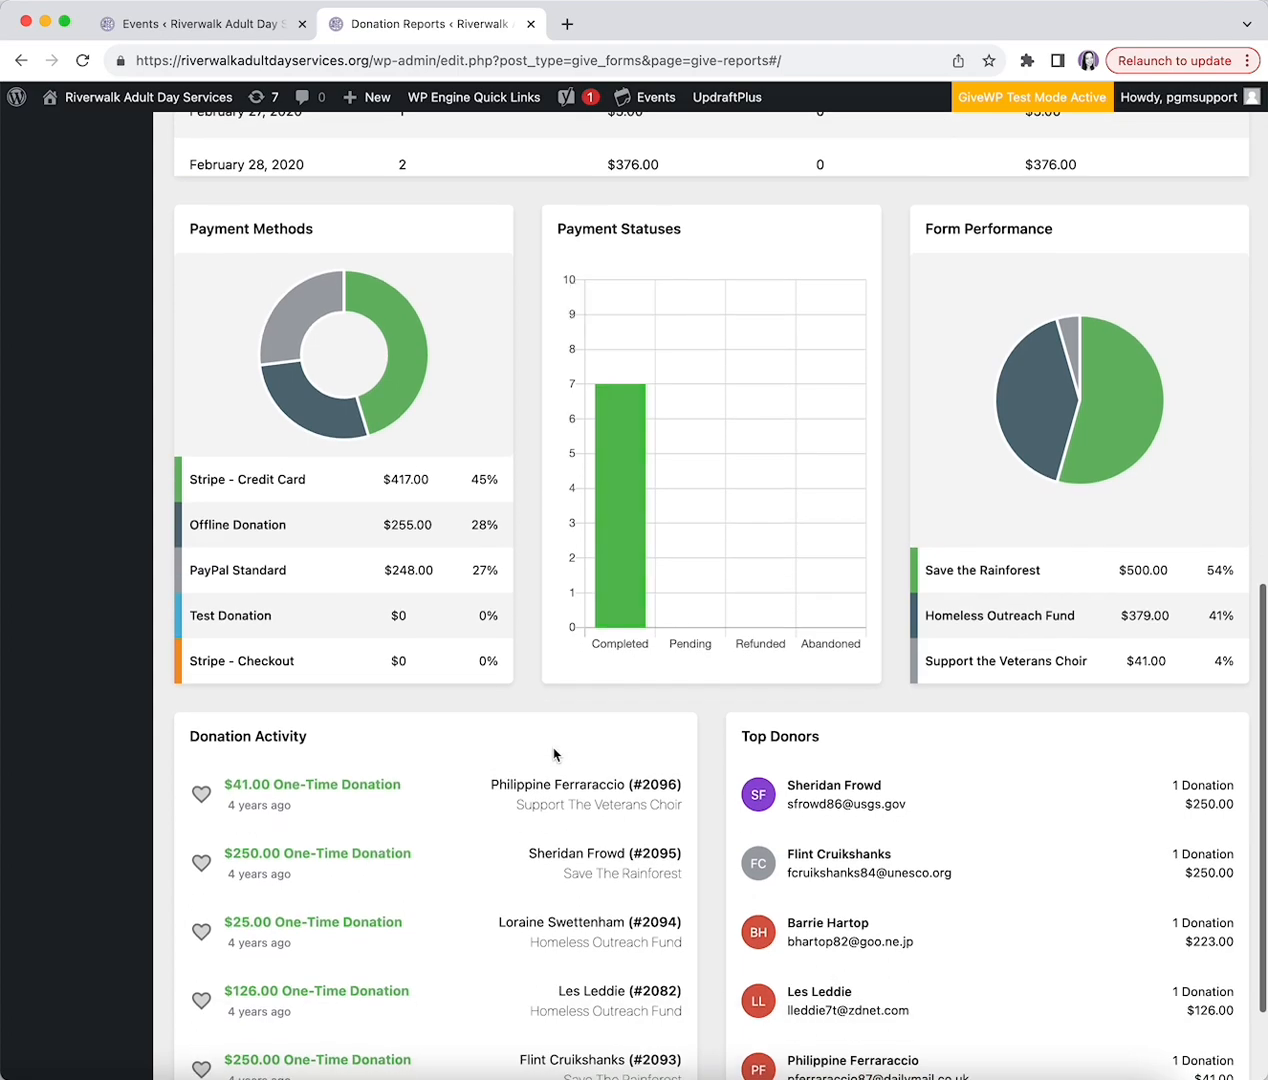
scroll(554, 753, up, 10)
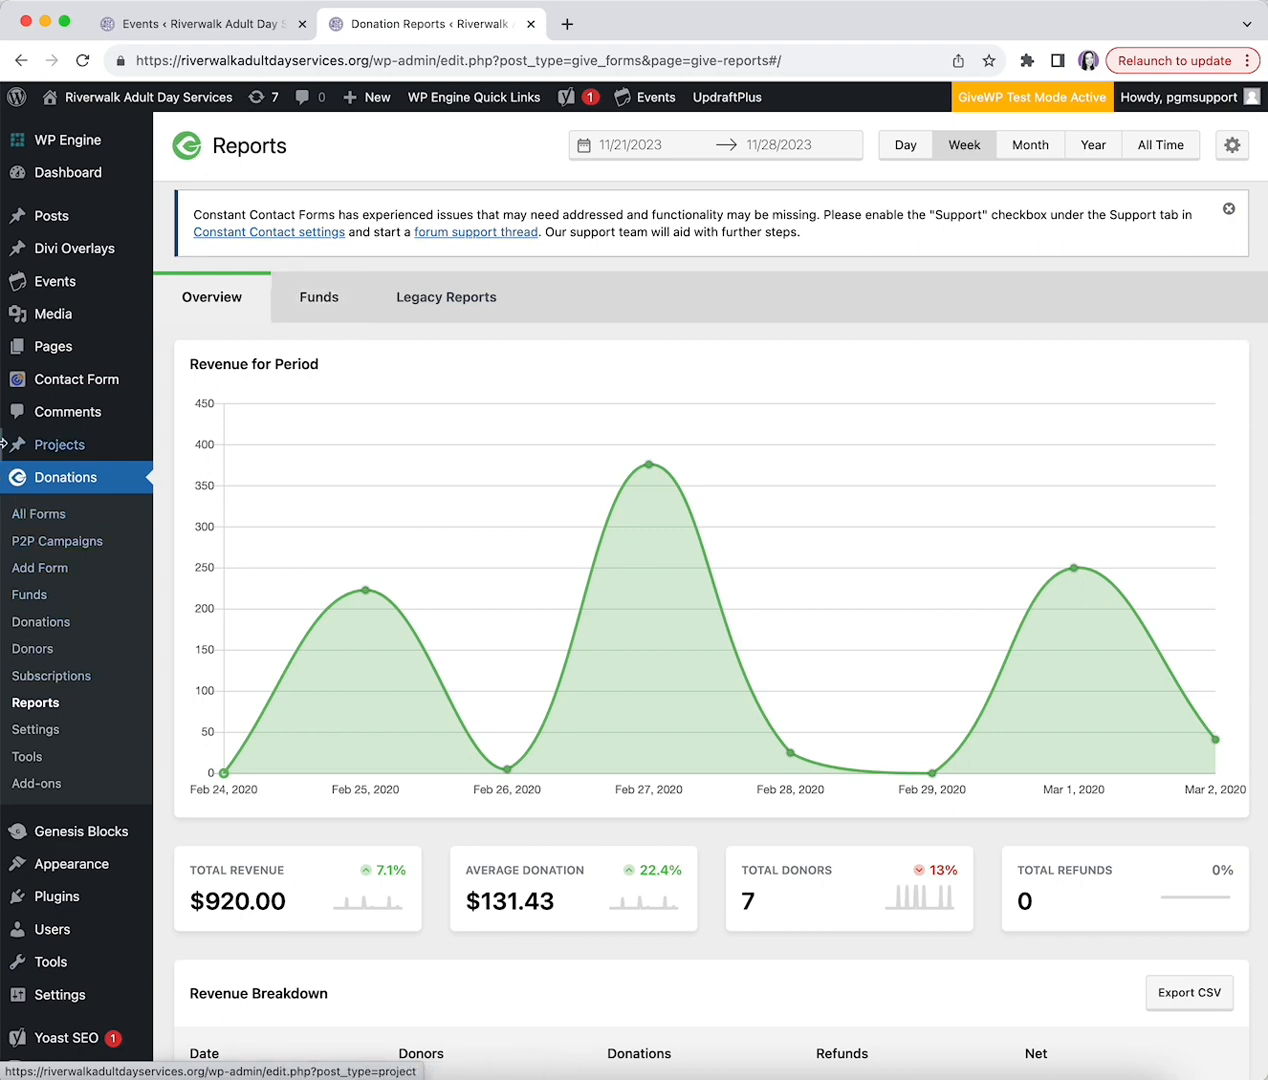
click(80, 177)
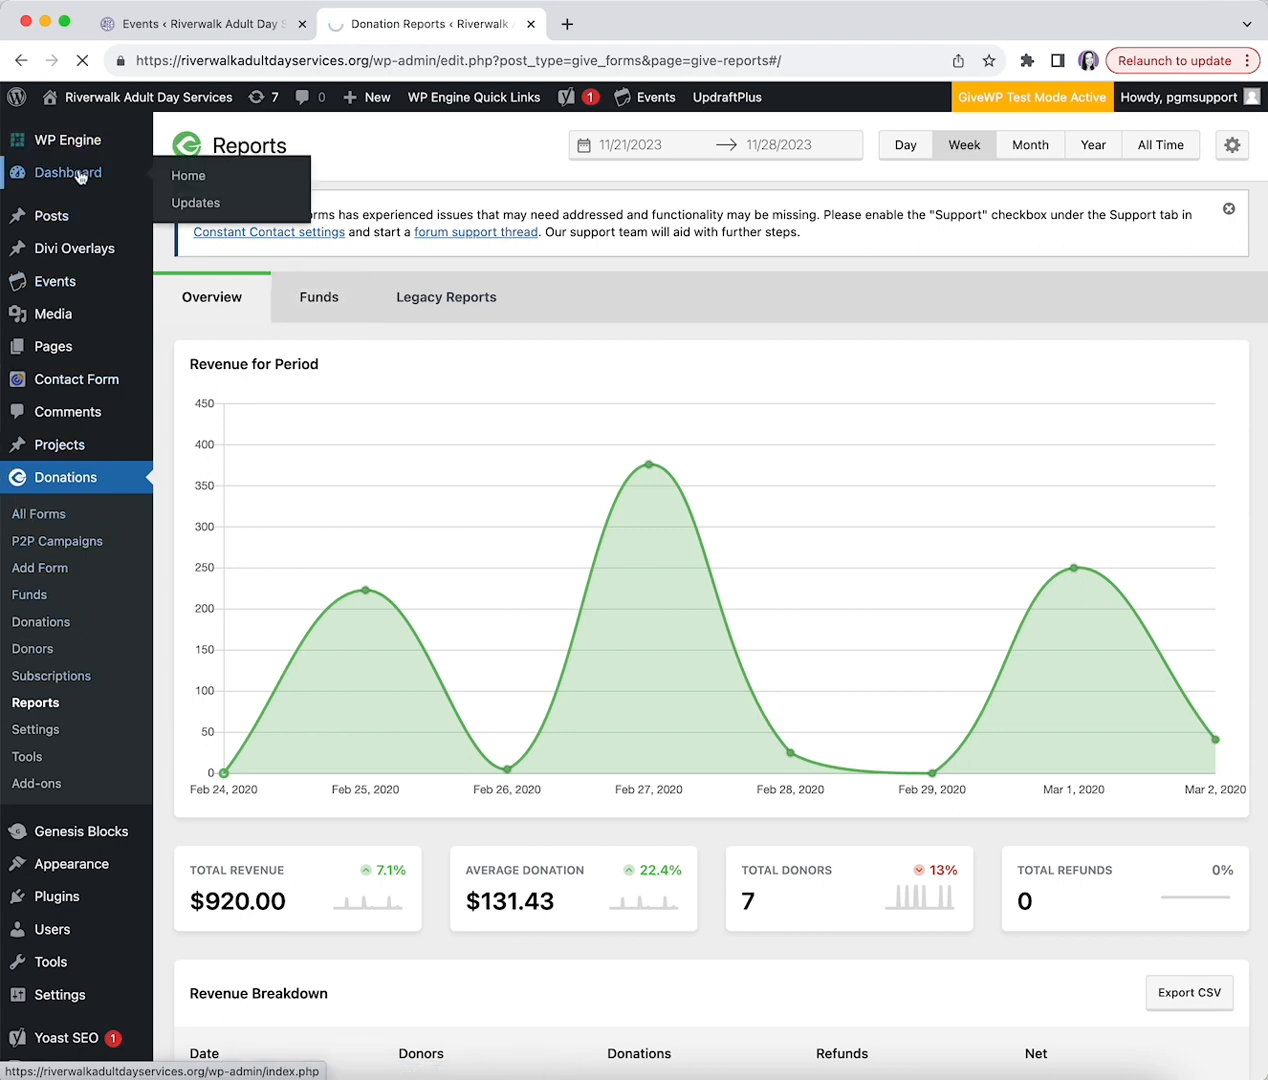